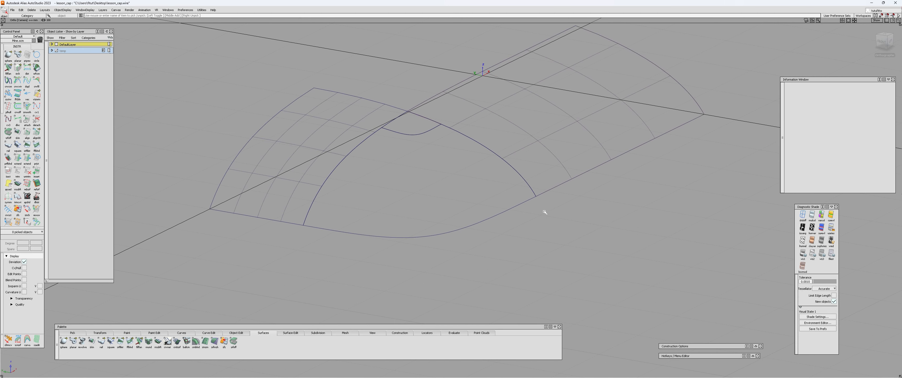
Step: Create a downward Multi-Surface Draft with a length of 12 from the curved lower edge of the corner surface
ctrl+shift+middle_drag(485, 204, 493, 228)
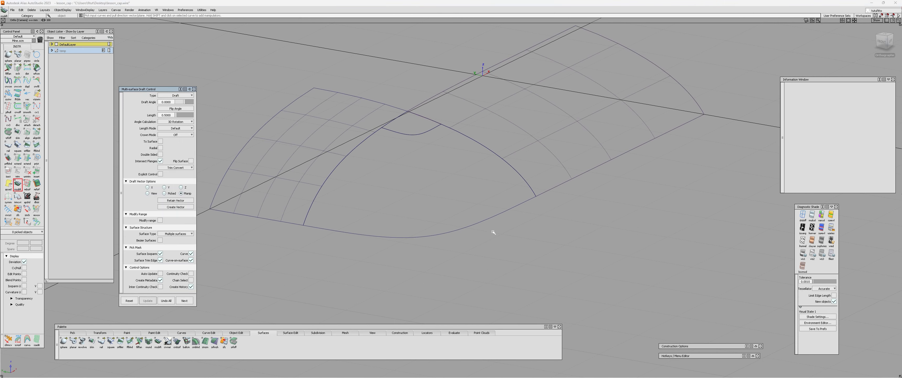
scroll(460, 215, up, 1)
drag(155, 90, 156, 68)
alt+shift+middle_drag(446, 210, 446, 208)
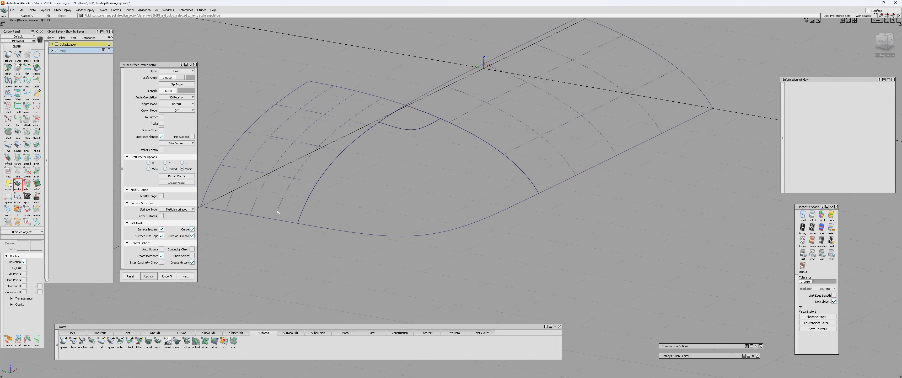
alt+shift+right_drag(417, 214, 425, 215)
click(172, 91)
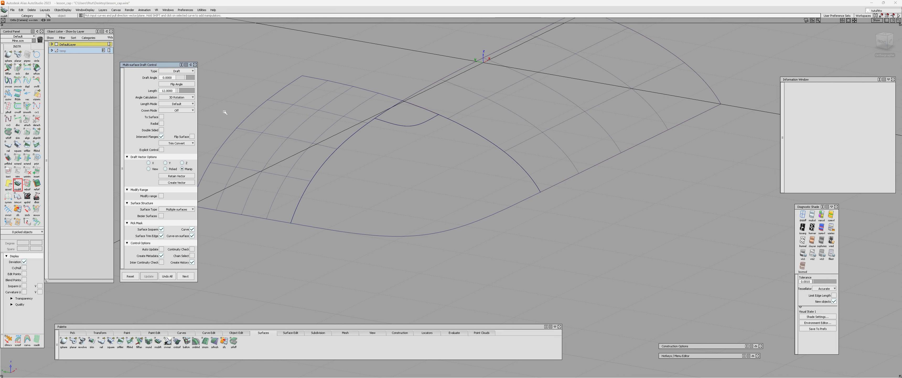
alt+shift+right_drag(342, 205, 331, 206)
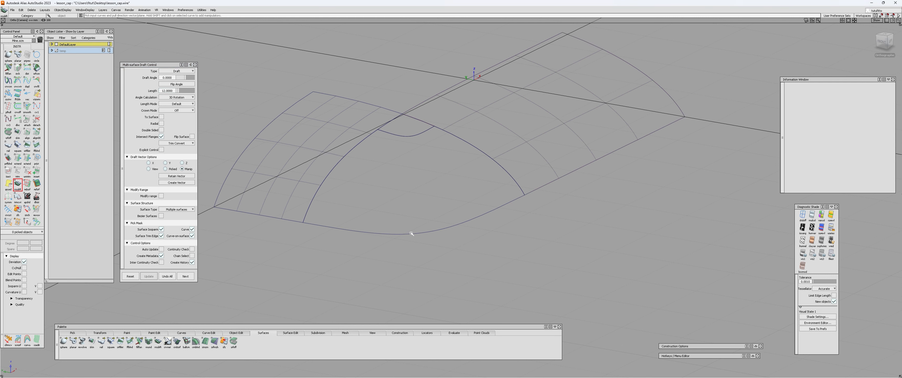
click(412, 232)
alt+shift+middle_drag(419, 247, 426, 236)
click(430, 237)
key(space)
ctrl+shift+drag(491, 242, 511, 217)
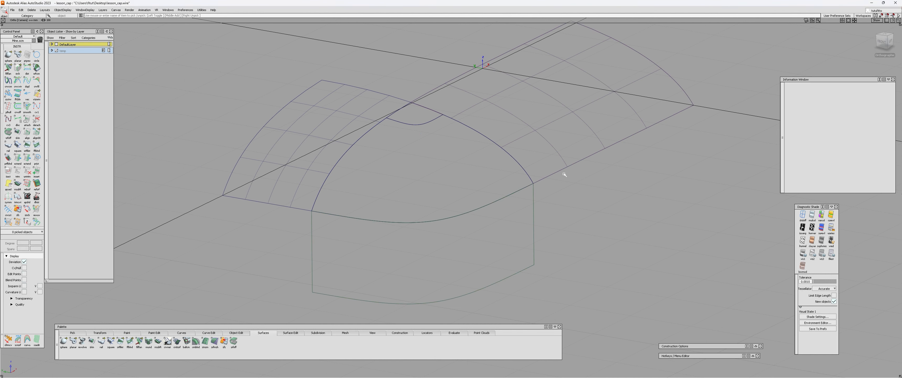
Step: Draft a downward wall of length 12 from the lower edge of the long crowned surface
click(562, 172)
click(537, 192)
double_click(519, 214)
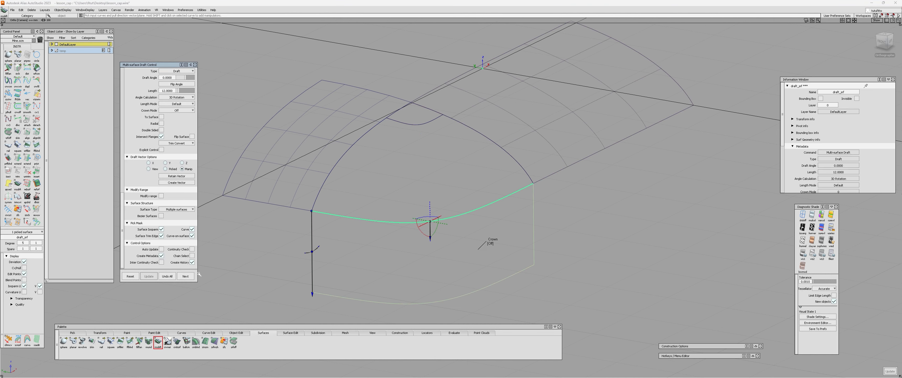
click(186, 277)
click(554, 172)
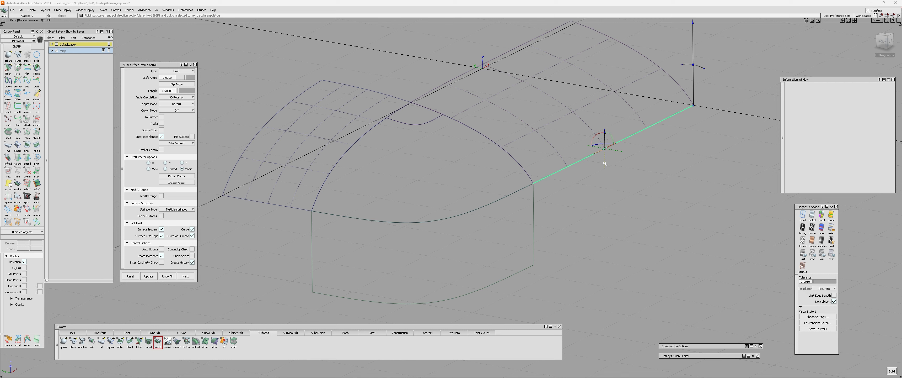
Step: Draft a downward wall of length 12 from the lower edge of the short crowned surface
click(304, 215)
click(268, 216)
double_click(312, 252)
click(186, 276)
click(304, 214)
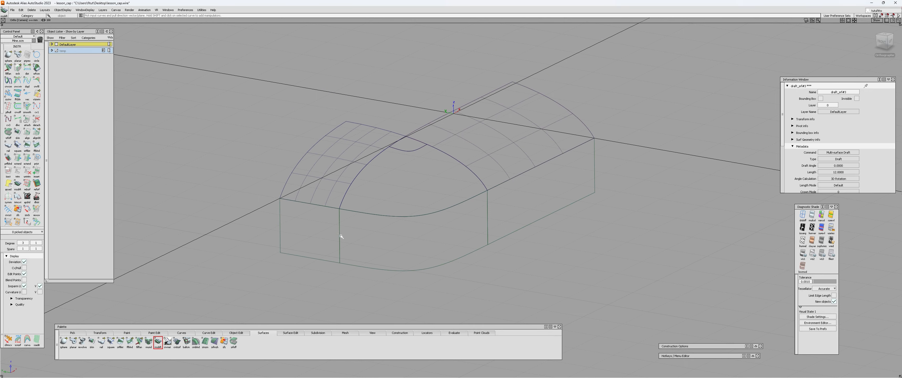
Step: Select all the crowned surfaces and walls and delete their construction history
ctrl+shift+drag(487, 207, 507, 215)
drag(275, 131, 497, 217)
alt+shift+drag(383, 212, 466, 227)
key(ctrl+h)
key(Return)
Step: In the front view, place the transform manipulator's pivot at the origin and raise the selected surfaces along Z by half the wall height
ctrl+shift+middle_drag(466, 228, 434, 213)
alt+shift+drag(382, 195, 402, 175)
click(884, 41)
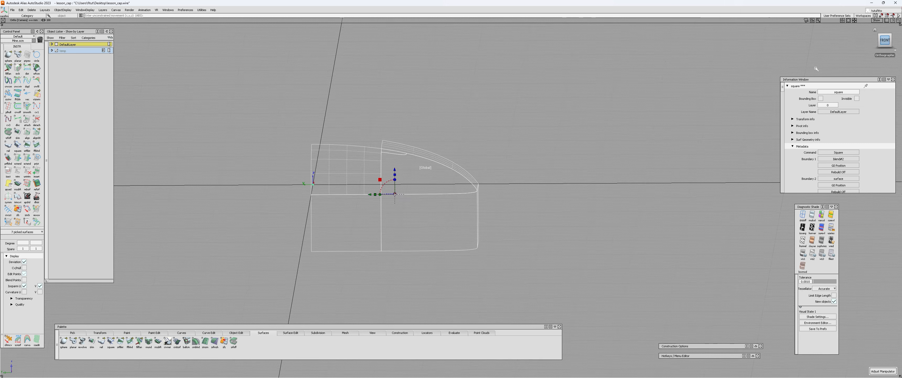
alt+shift+right_drag(363, 170, 427, 181)
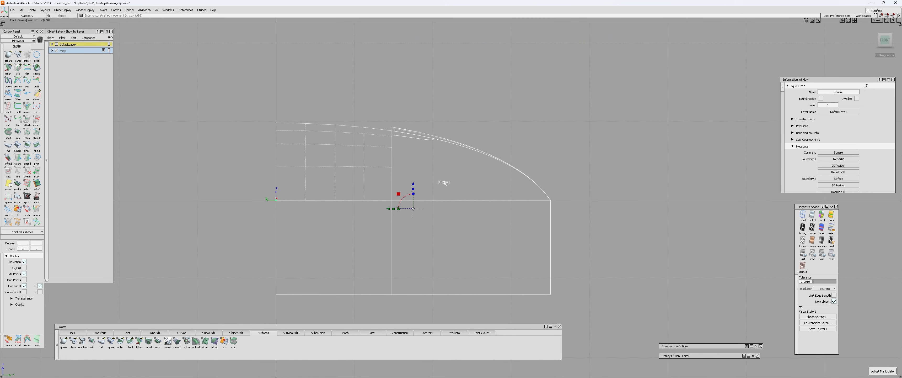
drag(446, 182, 295, 170)
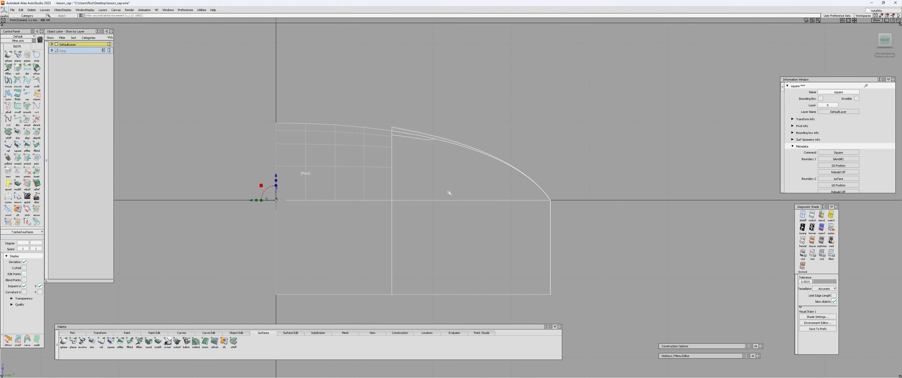
click(276, 175)
text(60)
key(Return)
Step: Examine the shaded crowned surfaces, the three walls and the sharp edge where they meet
mouse_move(474, 218)
alt+shift+mouse_down()
mouse_move(282, 232)
mouse_move(469, 226)
mouse_move(411, 226)
alt+shift+mouse_up()
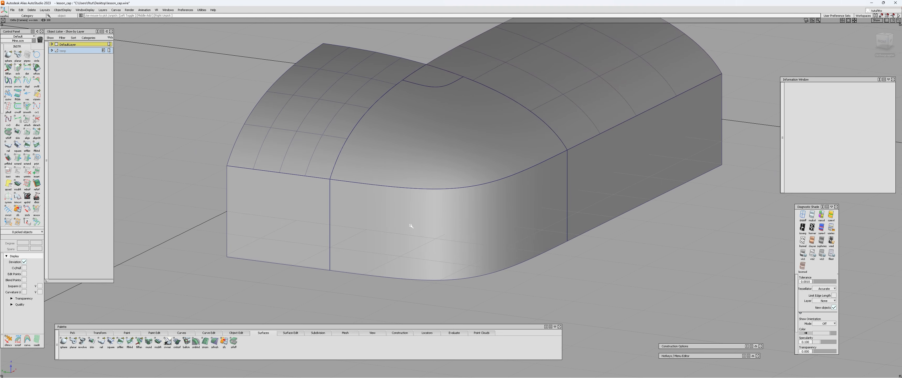
alt+shift+drag(396, 218, 266, 169)
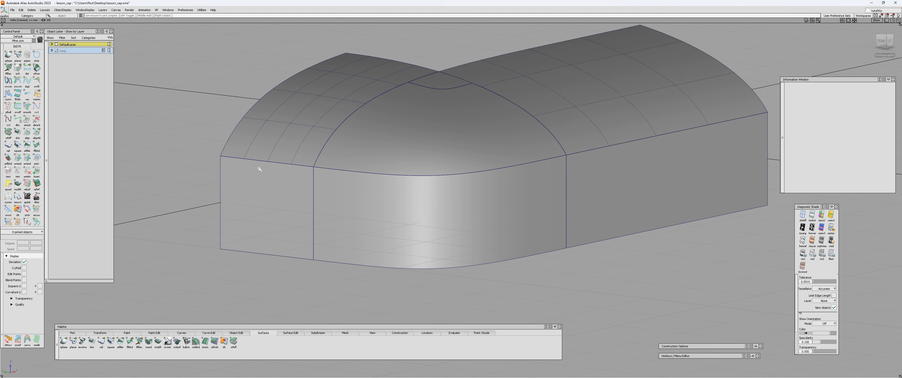
alt+shift+drag(600, 168, 381, 165)
click(403, 154)
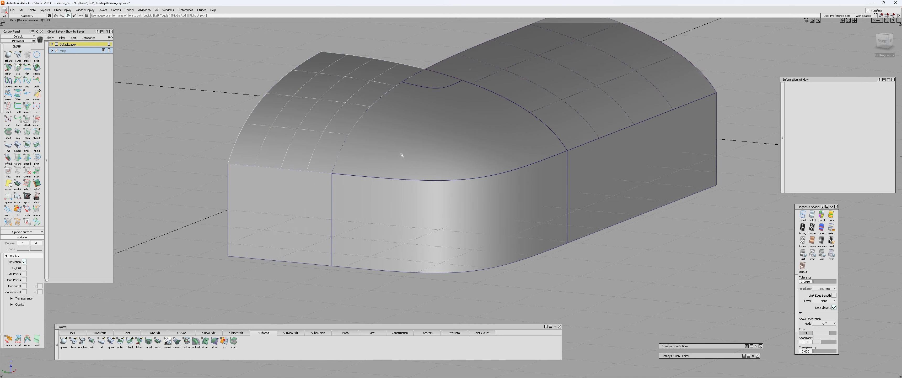
click(572, 111)
alt+shift+drag(599, 164, 221, 174)
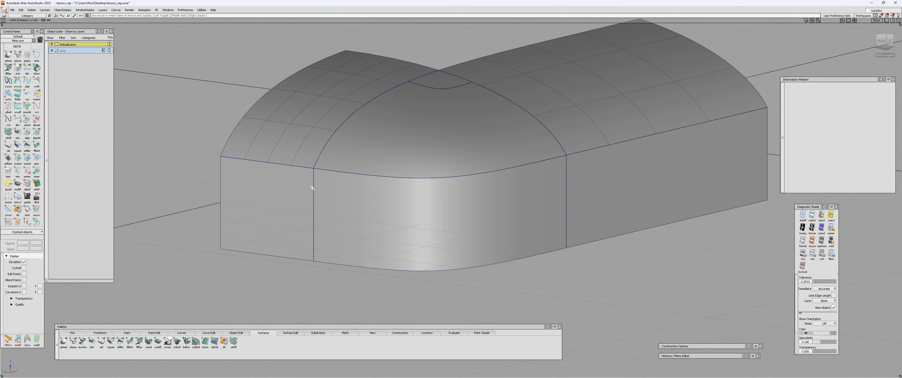
alt+shift+drag(304, 185, 344, 256)
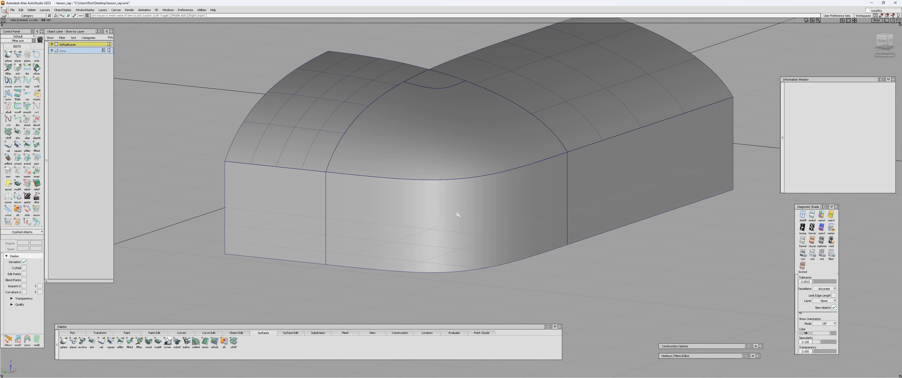
mouse_move(321, 232)
alt+shift+mouse_down()
mouse_move(495, 218)
mouse_move(318, 224)
alt+shift+mouse_up()
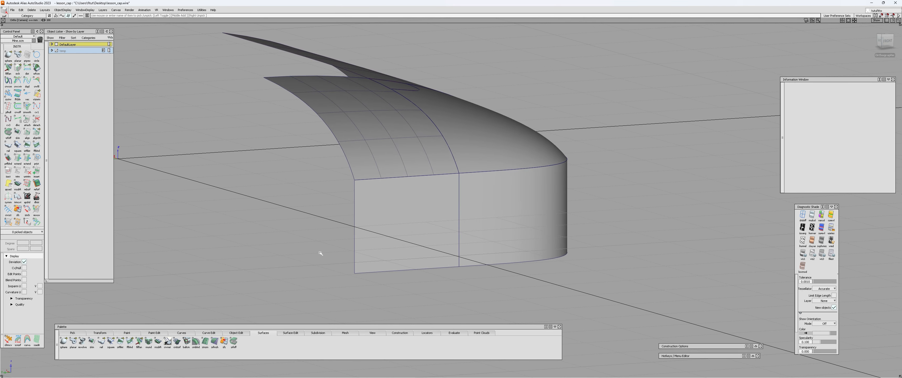
alt+shift+drag(320, 252, 311, 188)
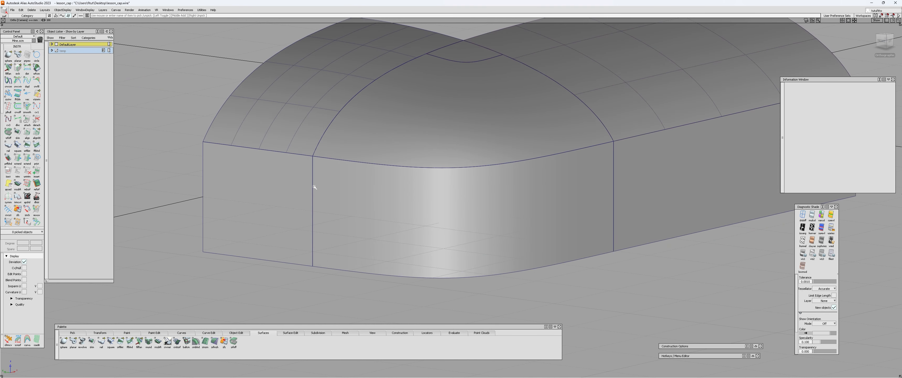
Step: Set the patch precision of the three wall surfaces to 11 curves per patch
click(27, 55)
alt+shift+drag(266, 193, 302, 207)
click(302, 207)
click(490, 186)
click(626, 163)
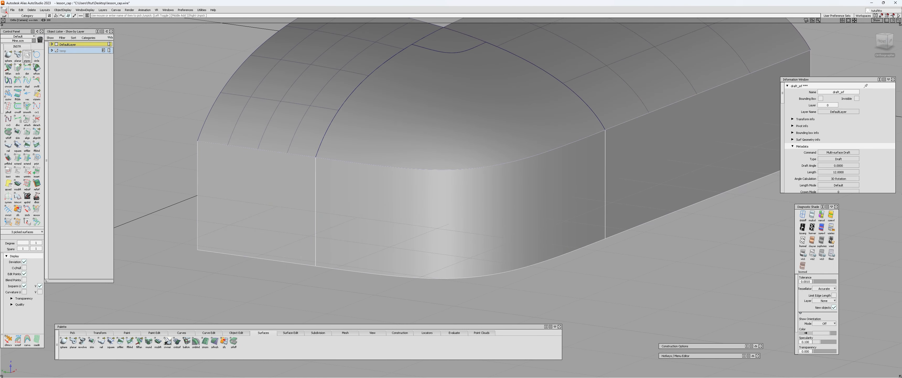
click(27, 55)
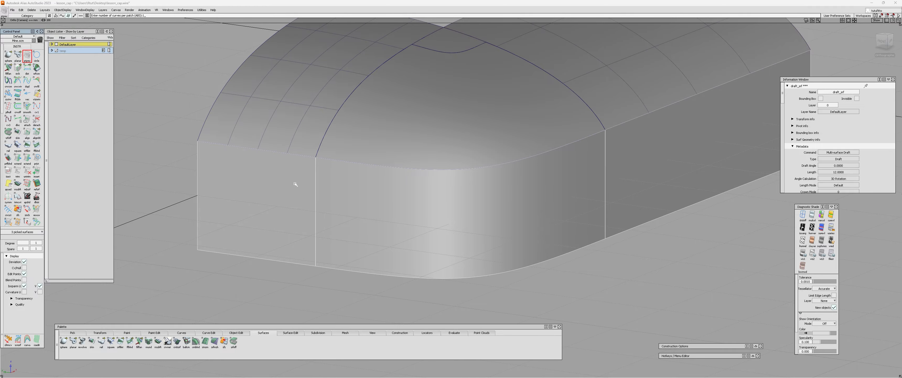
text(11)
key(Return)
alt+shift+drag(294, 184, 167, 166)
key(Escape)
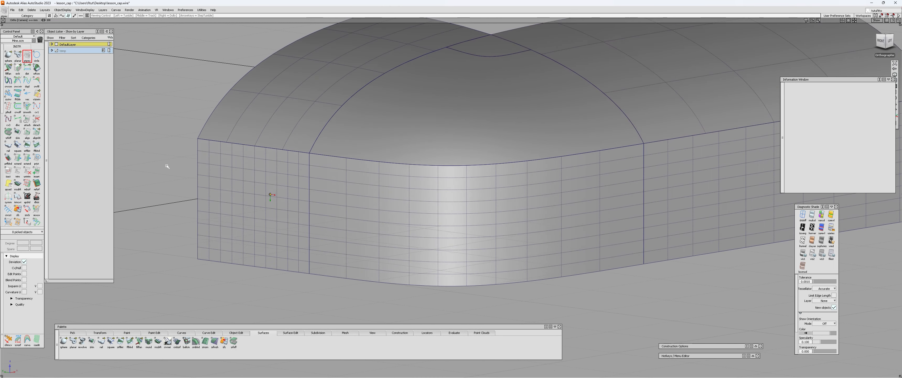
alt+shift+drag(355, 188, 251, 170)
key(c)
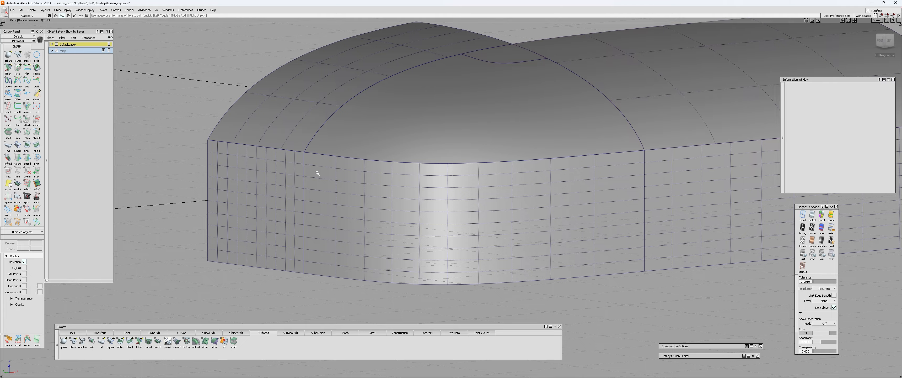
alt+shift+drag(318, 173, 238, 184)
alt+shift+right_drag(238, 184, 298, 134)
alt+shift+drag(298, 135, 250, 142)
alt+shift+right_drag(250, 143, 263, 181)
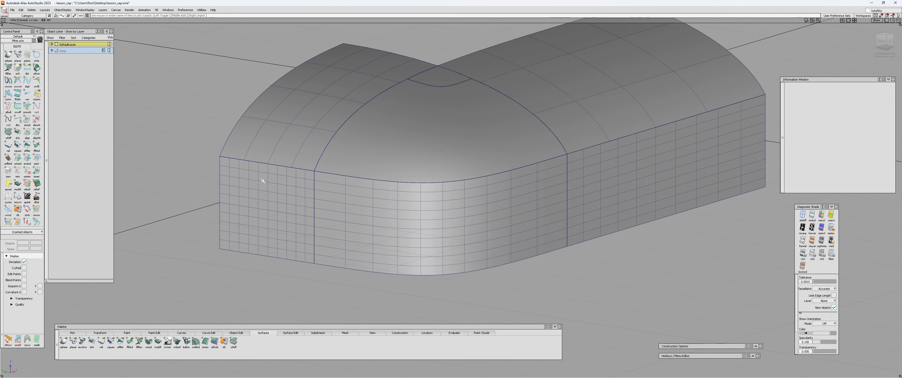
Step: Start a Surface Fillet and turn off Explicit Control in its settings
key(f)
scroll(264, 178, up, 3)
drag(144, 66, 146, 83)
alt+shift+right_drag(308, 131, 278, 158)
alt+shift+drag(277, 157, 294, 156)
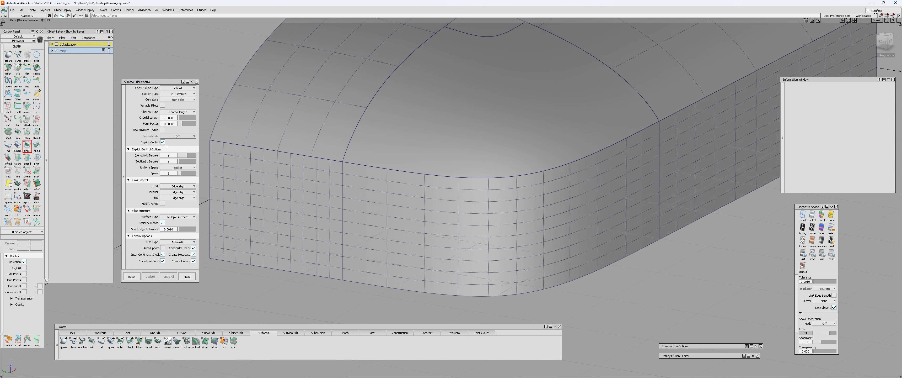
click(163, 142)
alt+shift+middle_drag(298, 199, 353, 207)
scroll(354, 208, up, 3)
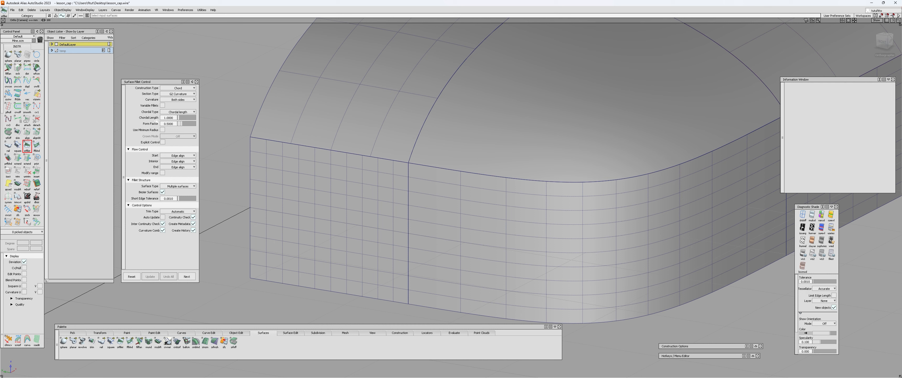
drag(167, 83, 146, 83)
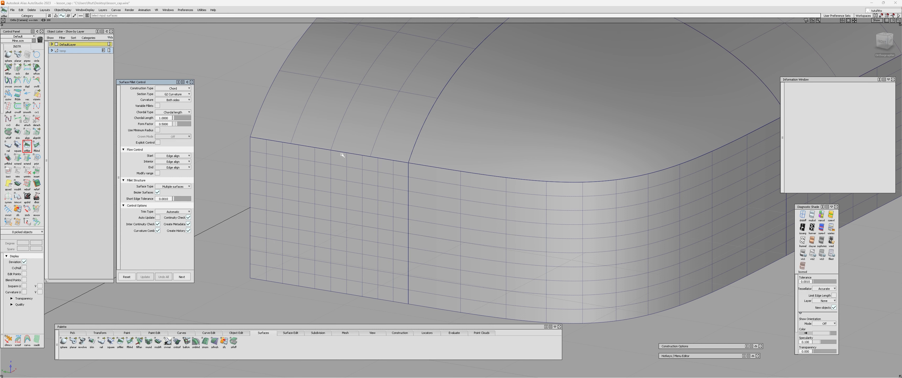
Step: Examine the sharp edge between the crowned surfaces and the walls around the rounded corner
alt+shift+drag(343, 153, 358, 195)
mouse_move(358, 195)
alt+shift+right_down()
mouse_move(358, 161)
mouse_move(360, 200)
alt+shift+right_up()
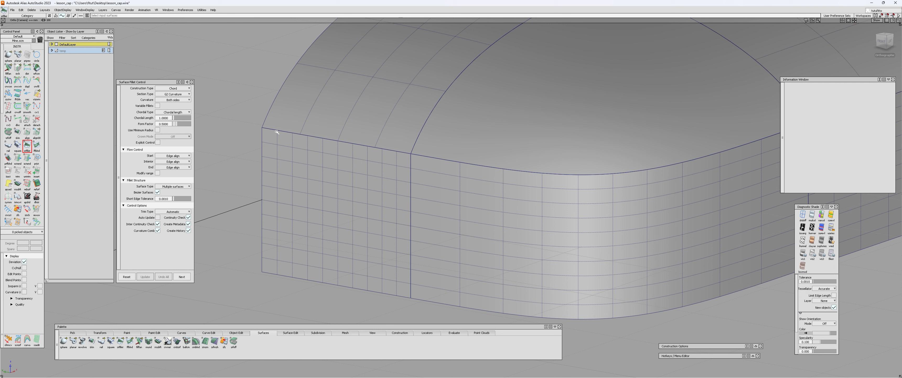
alt+shift+right_drag(429, 139, 444, 154)
alt+shift+drag(444, 154, 449, 195)
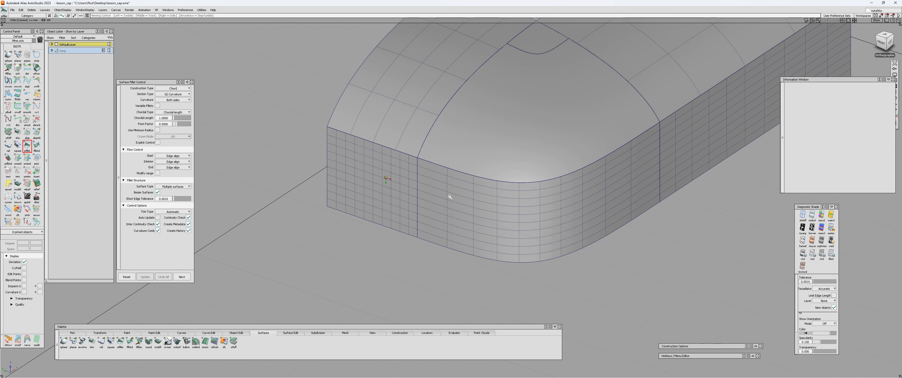
alt+shift+middle_drag(449, 195, 401, 212)
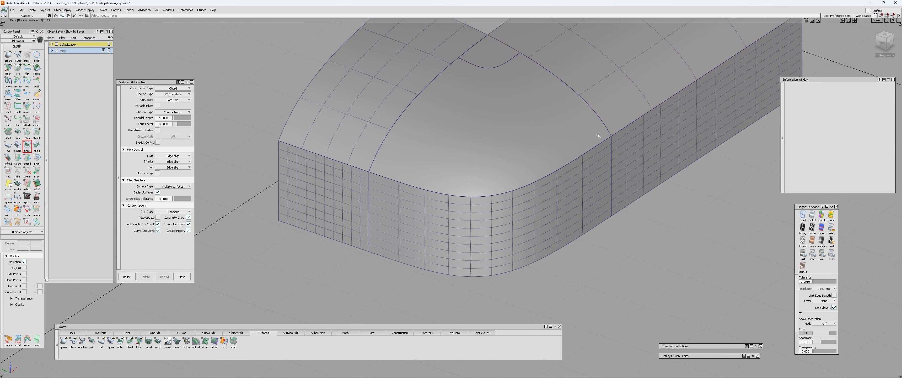
alt+shift+drag(340, 186, 332, 212)
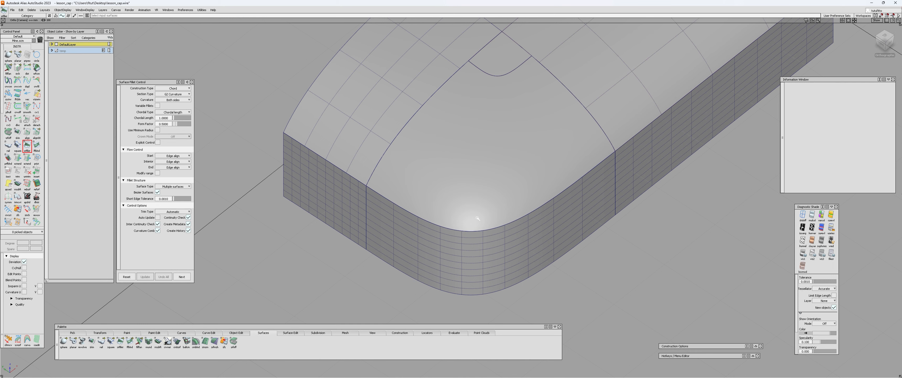
alt+shift+drag(477, 218, 578, 132)
alt+shift+drag(391, 157, 410, 194)
alt+shift+drag(573, 163, 467, 199)
alt+shift+drag(408, 189, 390, 160)
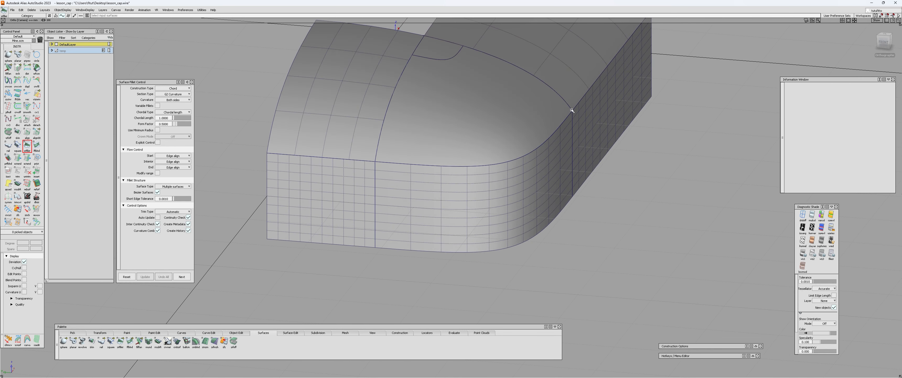
alt+shift+drag(338, 191, 287, 180)
alt+shift+right_drag(287, 180, 332, 167)
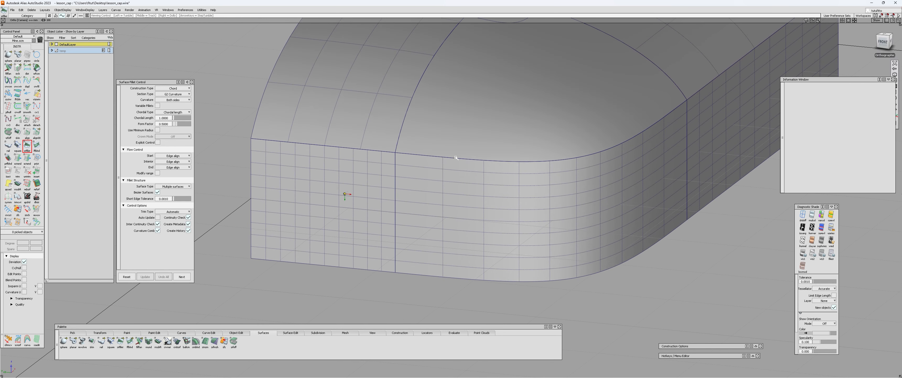
Step: Build a chordal G2 fillet of chordal length 1 between the short crowned surface and its wall, and set the form factor to 1
alt+shift+drag(456, 158, 291, 172)
alt+shift+right_drag(291, 172, 366, 162)
click(315, 134)
click(285, 177)
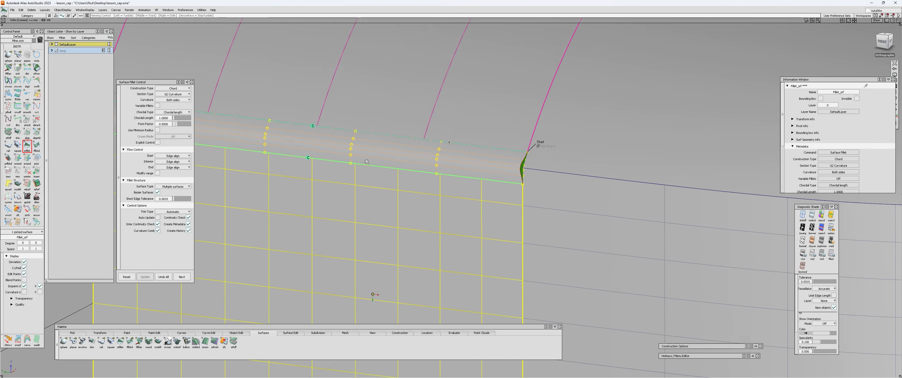
alt+shift+drag(367, 161, 294, 167)
alt+shift+right_drag(364, 167, 401, 140)
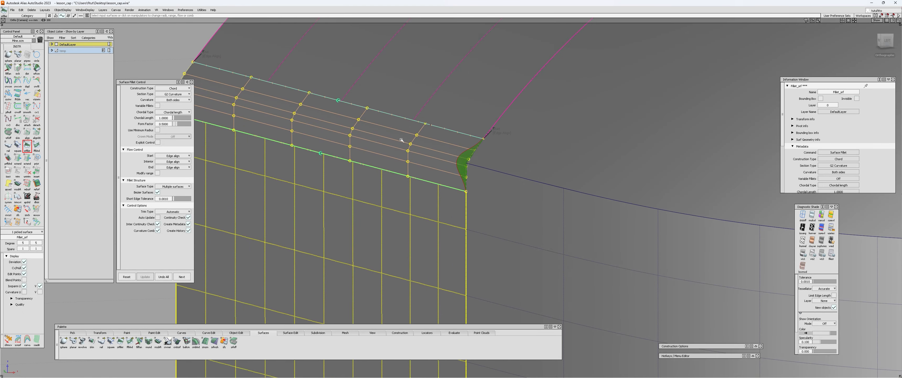
drag(177, 124, 180, 124)
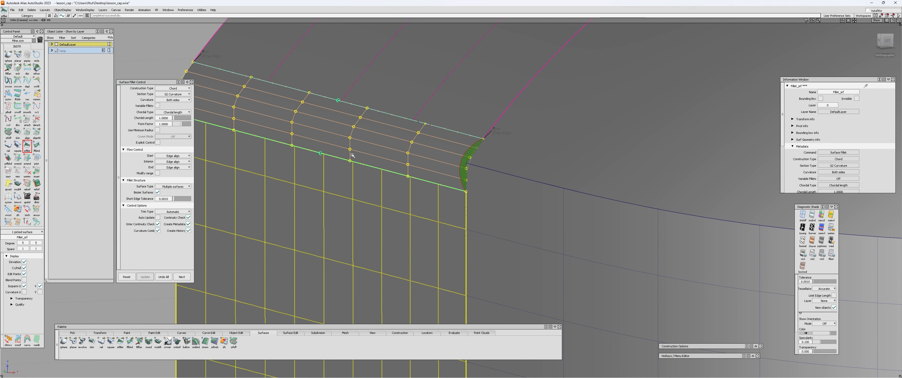
Step: Set the form factor of the short side's fillet to 0.5 and inspect its section along the edge
alt+shift+drag(351, 154, 327, 156)
alt+shift+right_drag(328, 156, 433, 134)
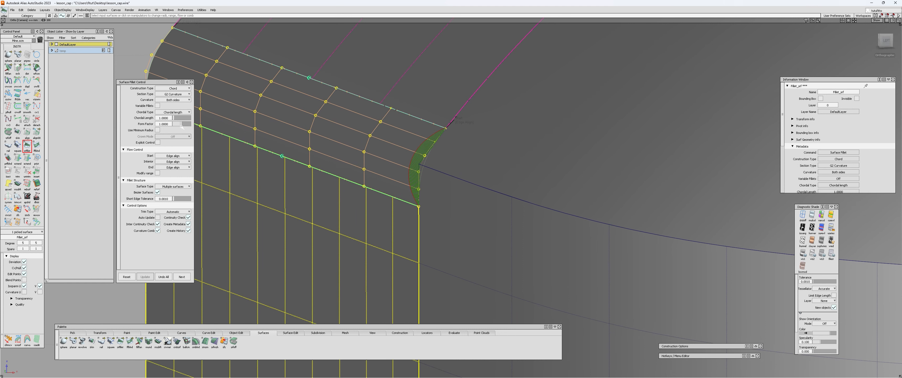
drag(181, 125, 176, 124)
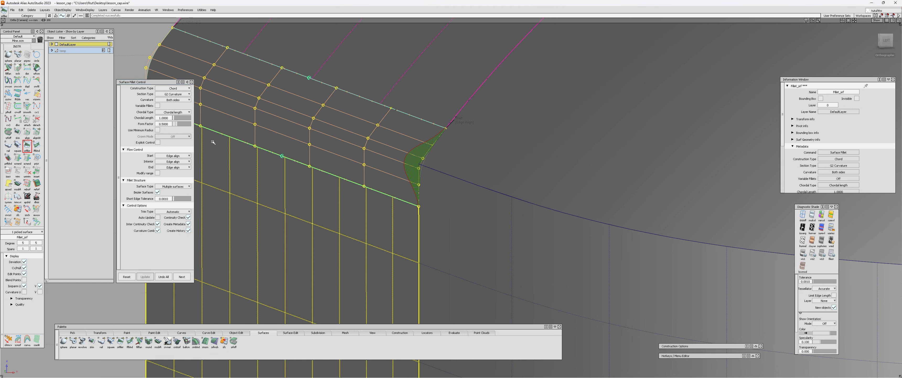
alt+shift+drag(266, 143, 336, 139)
mouse_move(336, 138)
alt+shift+right_down()
mouse_move(294, 136)
mouse_move(329, 135)
alt+shift+right_up()
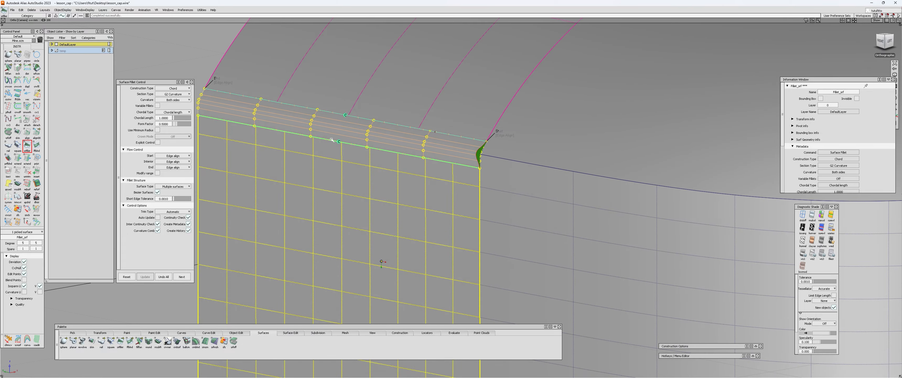
mouse_move(331, 140)
alt+shift+mouse_down()
mouse_move(315, 142)
mouse_move(331, 141)
alt+shift+mouse_up()
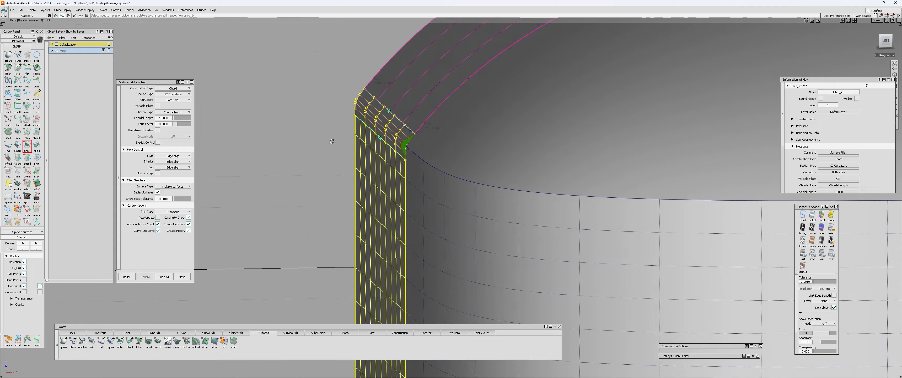
scroll(395, 134, up, 6)
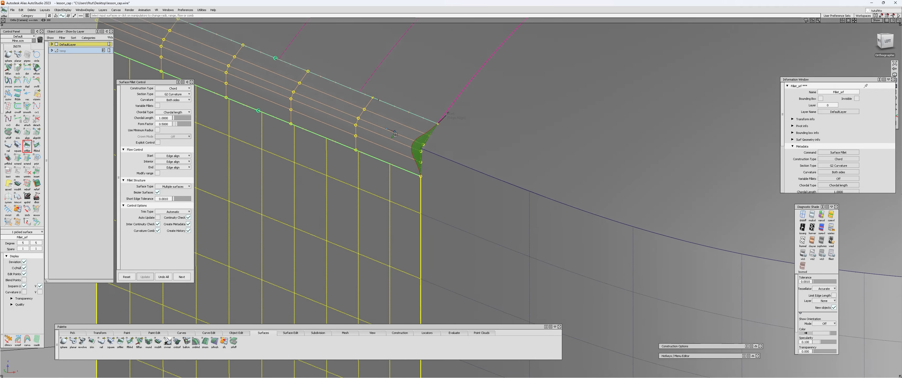
alt+shift+drag(395, 134, 421, 212)
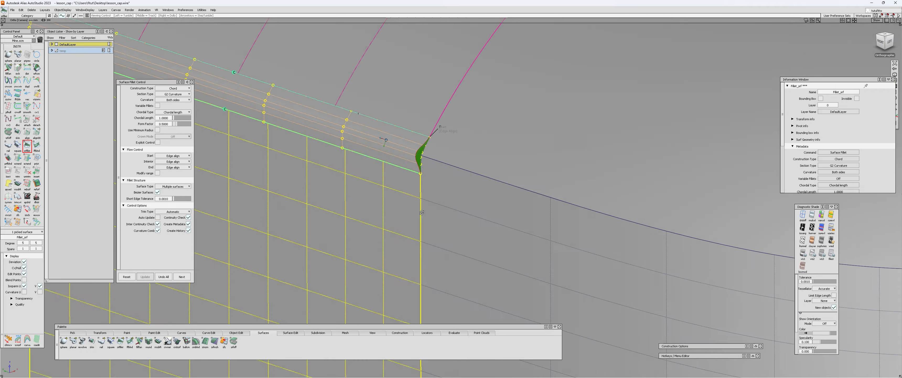
alt+shift+right_drag(421, 212, 403, 228)
Step: Clear the short-side fillet's continuity check, reopen the fillet with its curvature comb turned off, and accept it
alt+shift+drag(403, 228, 377, 199)
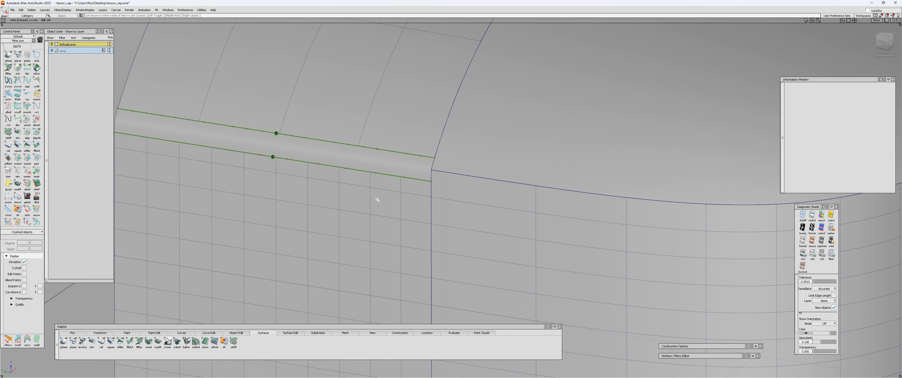
alt+shift+right_drag(385, 181, 367, 209)
mouse_move(367, 209)
alt+shift+mouse_down()
mouse_move(516, 236)
mouse_move(512, 218)
alt+shift+mouse_up()
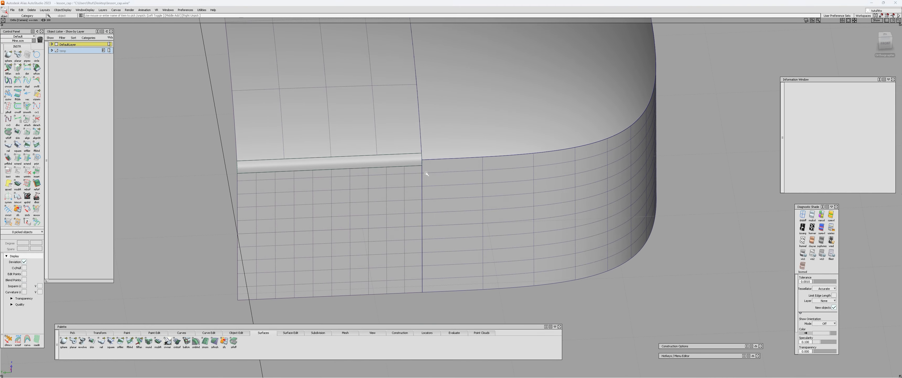
key(alt+m)
alt+shift+drag(425, 172, 340, 160)
alt+shift+drag(405, 155, 449, 198)
click(397, 163)
double_click(199, 172)
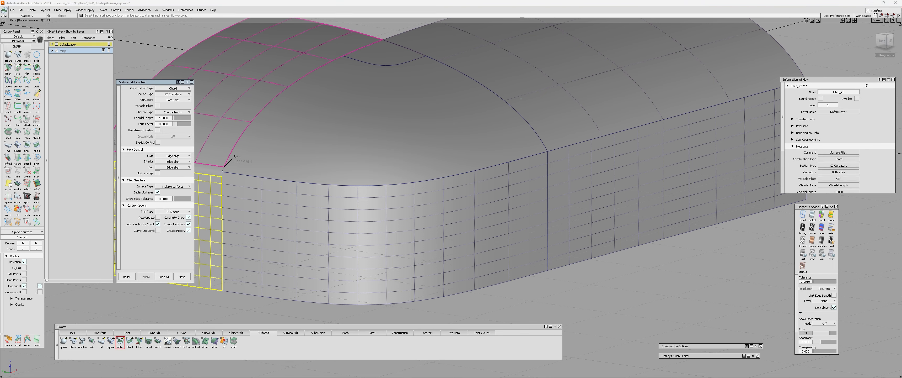
alt+shift+middle_drag(292, 170, 422, 177)
alt+shift+right_drag(284, 173, 313, 179)
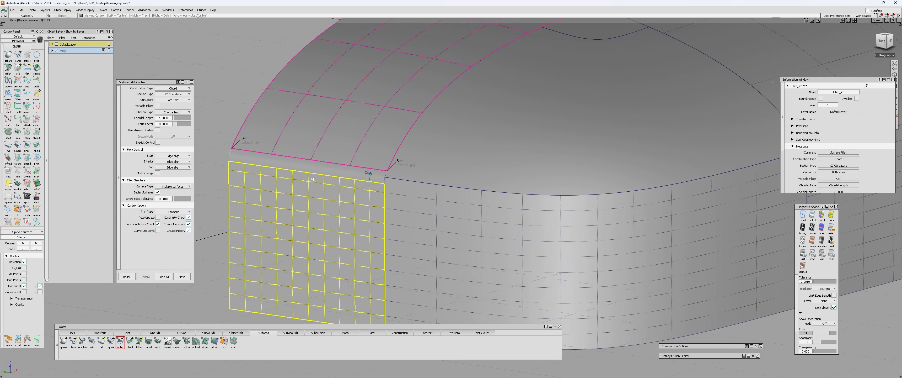
click(182, 276)
Step: Build a chordal G2 fillet of chordal length 1 and form factor 0.5 between the long crowned surface and its wall
alt+shift+right_drag(490, 196, 445, 201)
alt+shift+middle_drag(445, 201, 322, 202)
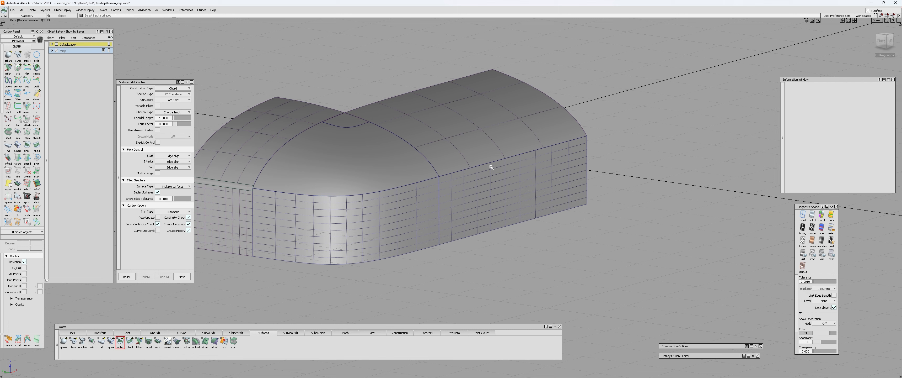
alt+shift+right_drag(491, 167, 491, 194)
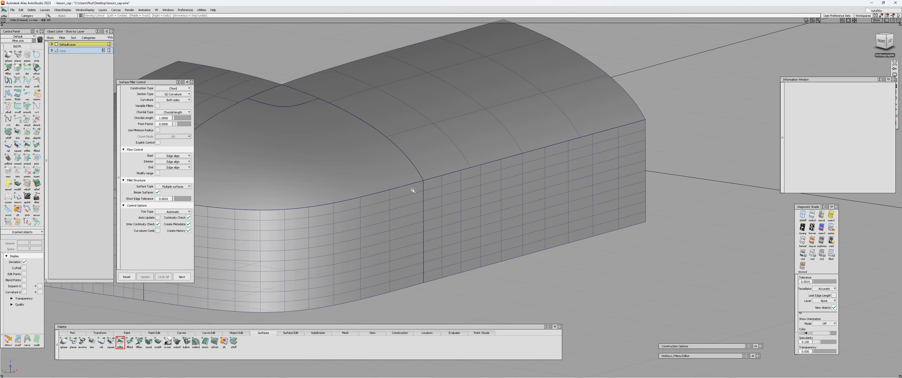
alt+shift+middle_drag(488, 164, 578, 152)
click(532, 151)
click(553, 178)
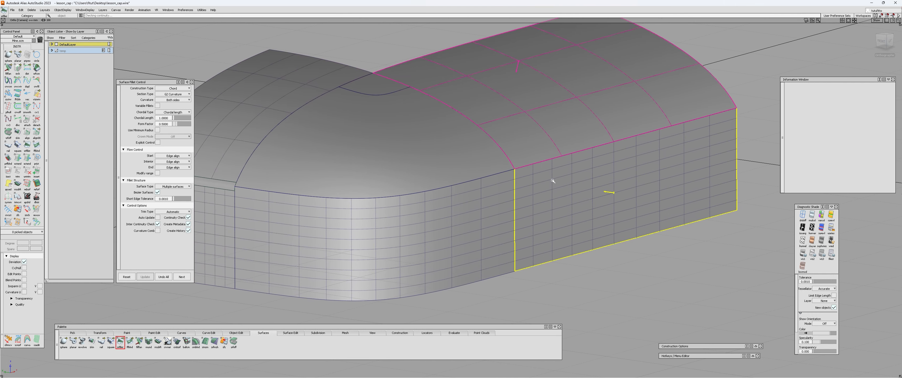
ctrl+shift+drag(500, 201, 501, 196)
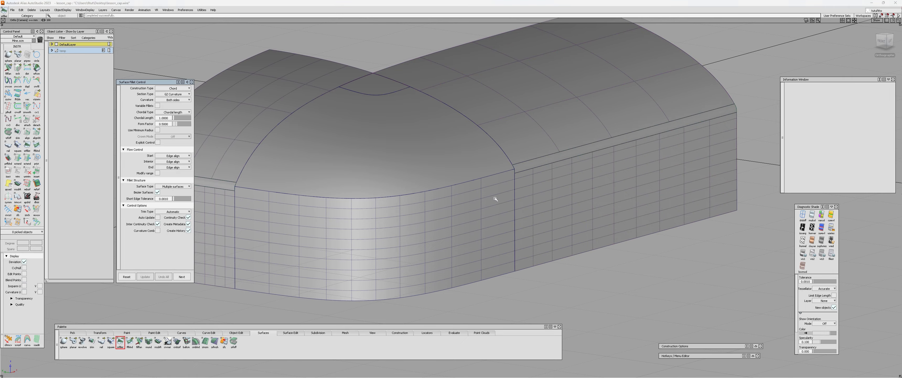
Step: Build a surface fillet with the same settings between the corner crown surface and the rounded corner wall
alt+shift+drag(352, 221, 366, 186)
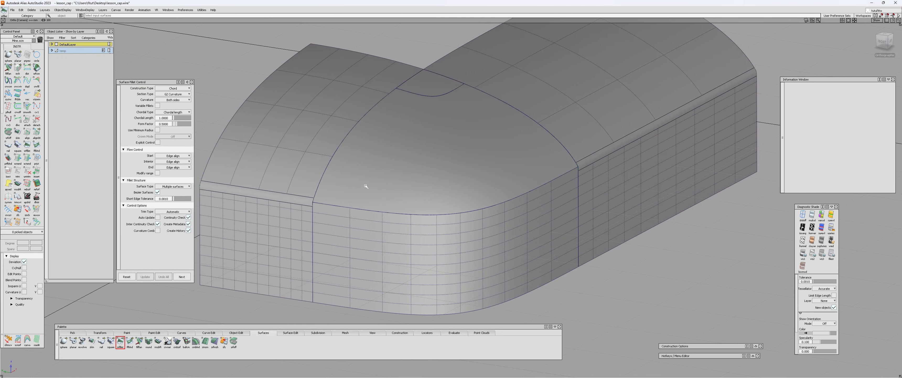
alt+shift+drag(501, 232, 405, 234)
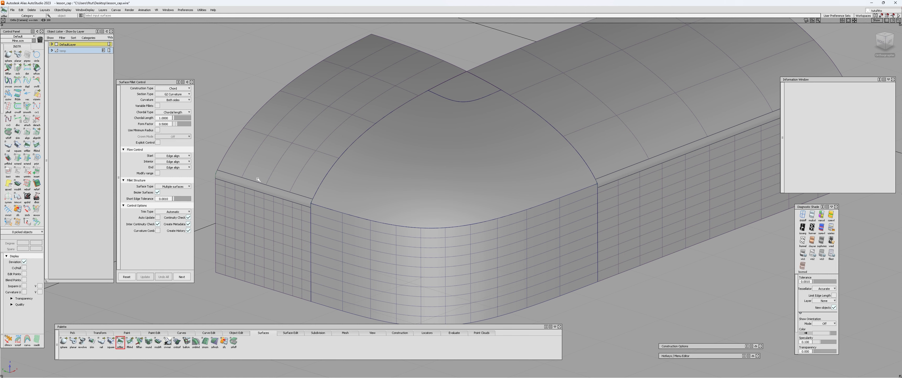
alt+shift+right_drag(304, 242, 425, 225)
click(429, 219)
click(438, 233)
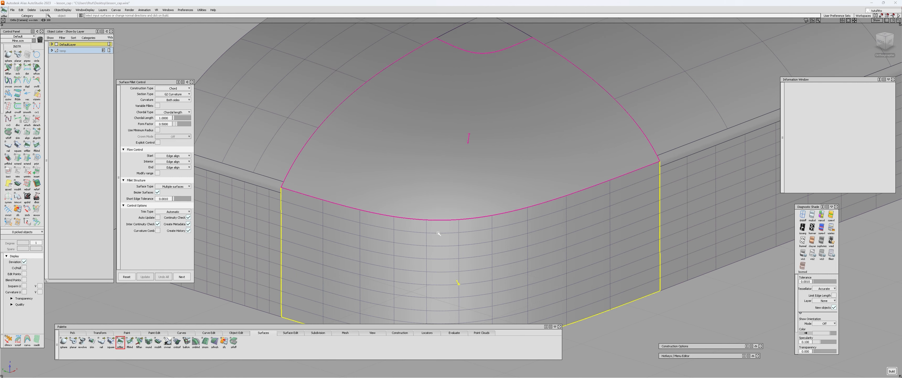
alt+shift+drag(537, 246, 447, 218)
alt+shift+right_drag(420, 221, 451, 218)
alt+shift+drag(445, 214, 381, 211)
Step: Evaluate the surface continuity along the corner fillet's edges and clear the checks
click(37, 68)
click(298, 180)
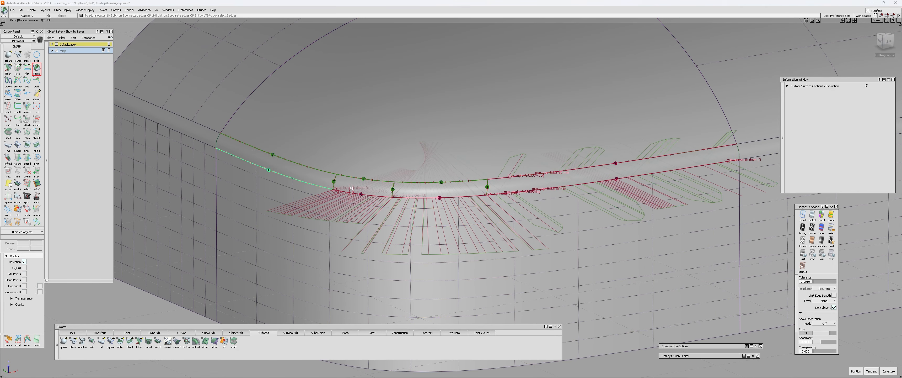
key(Delete)
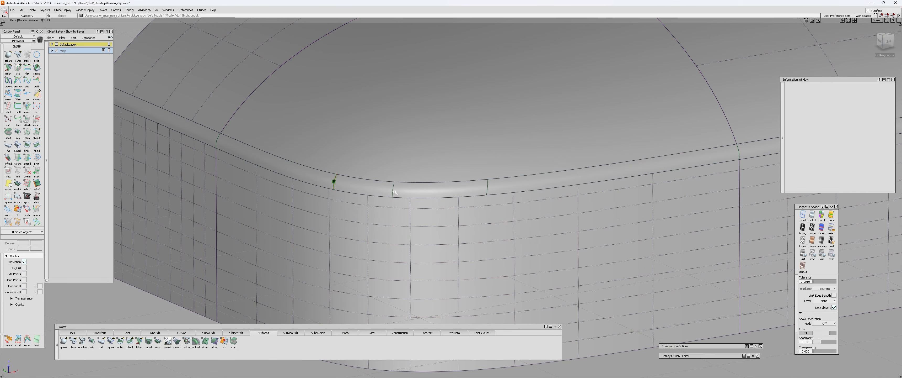
Step: Check the continuity at the seams between the corner fillet's pieces and along its lower edge to the wall
key(ctrl+e)
click(392, 191)
key(Escape)
key(ctrl+e)
click(377, 195)
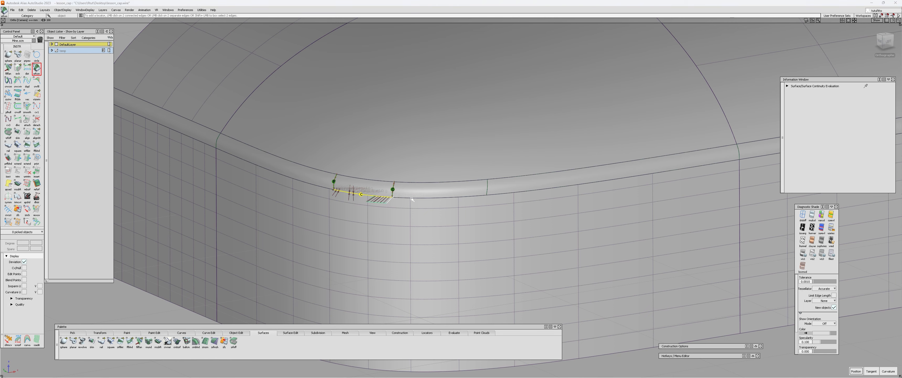
alt+shift+drag(503, 200, 505, 224)
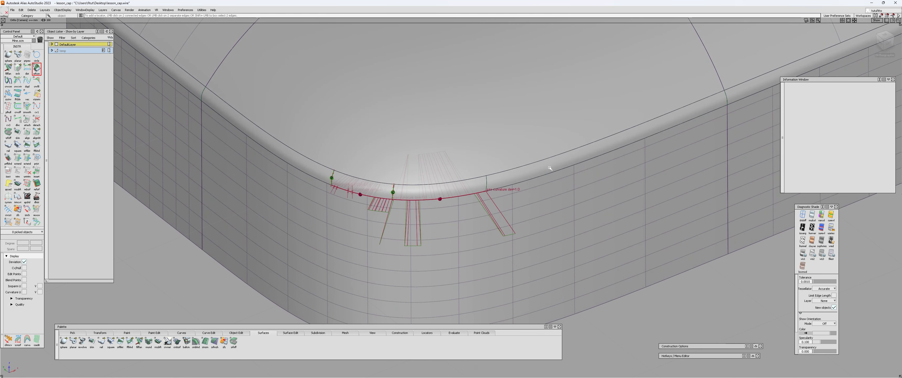
click(548, 172)
alt+shift+drag(551, 186, 532, 188)
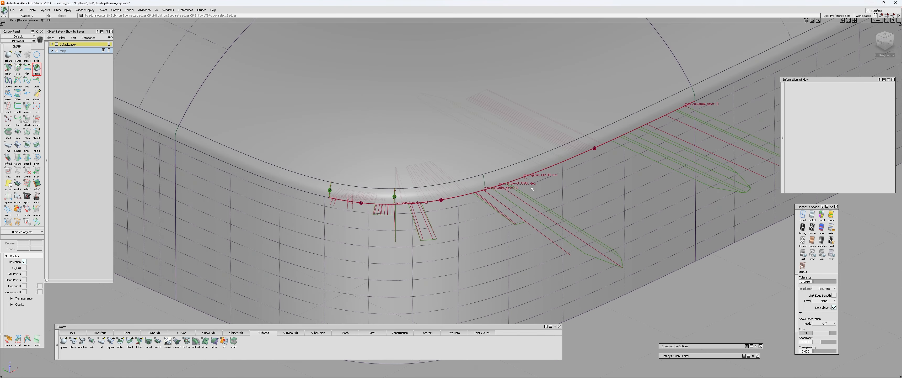
click(519, 174)
Step: Examine the control point layout of the corner fillet's pieces along the lower edge
alt+shift+drag(294, 184, 424, 173)
alt+shift+drag(497, 174, 608, 146)
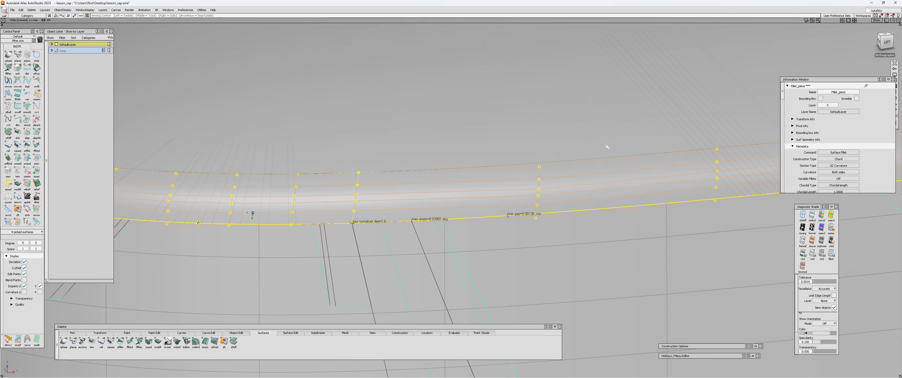
alt+shift+drag(553, 199, 352, 187)
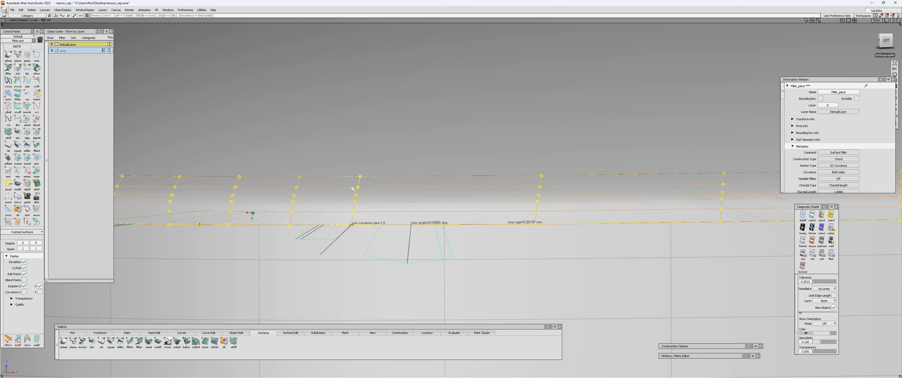
alt+shift+right_drag(541, 185, 417, 196)
alt+shift+drag(417, 197, 408, 249)
Step: Undo the fillet built around the rounded corner
key(q)
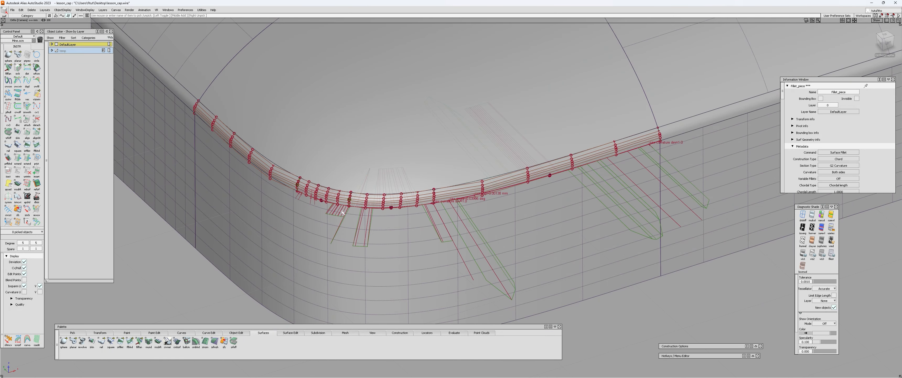
click(381, 203)
click(163, 278)
Step: Pick the two straight fillets on either side of the rounded corner
alt+shift+right_drag(309, 210, 252, 210)
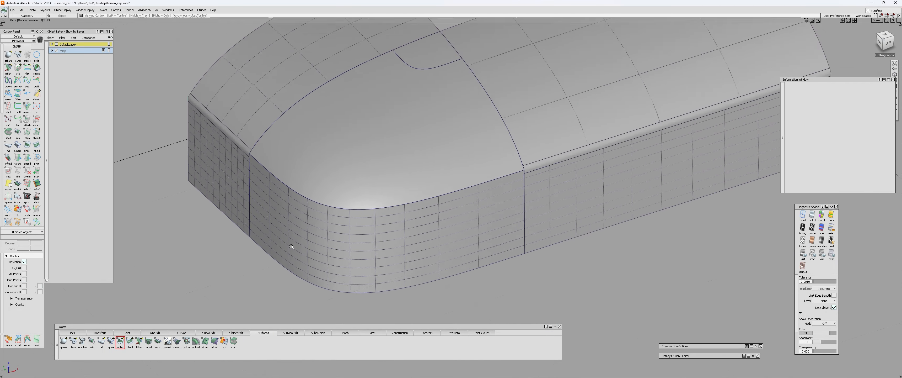
alt+shift+drag(252, 210, 336, 204)
alt+shift+middle_drag(336, 205, 427, 200)
key(s)
click(307, 192)
click(572, 162)
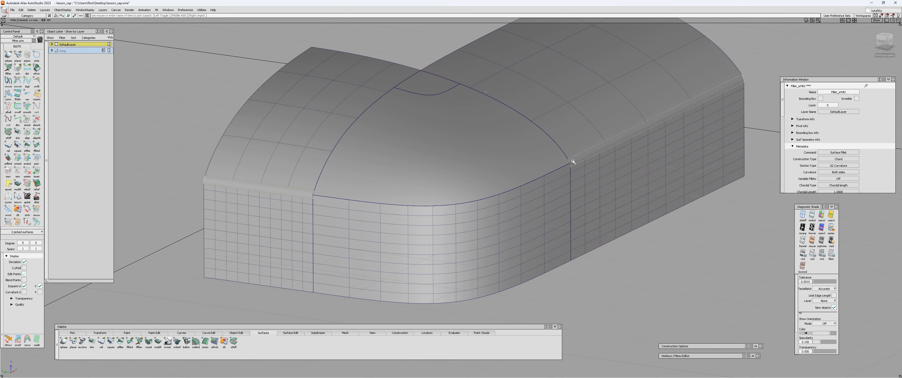
Step: Draw a straight horizontal edit point curve from the short fillet's lower end corner out beyond the rounded corner wall
alt+shift+drag(355, 200, 366, 217)
key(q)
click(308, 194)
key(space)
key(c)
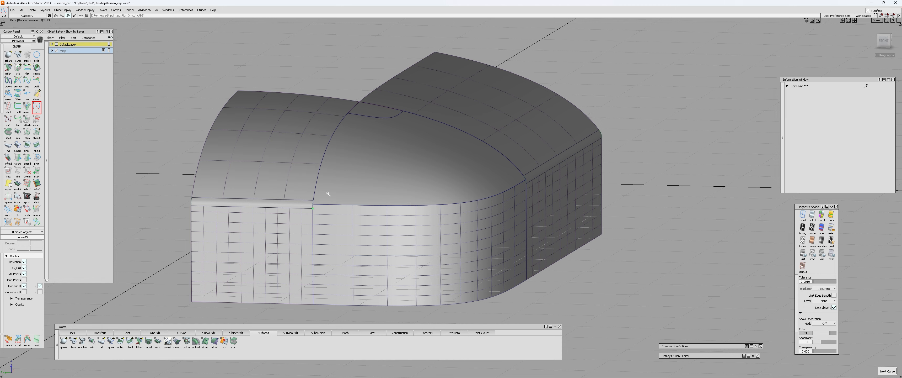
alt+shift+drag(314, 209, 550, 188)
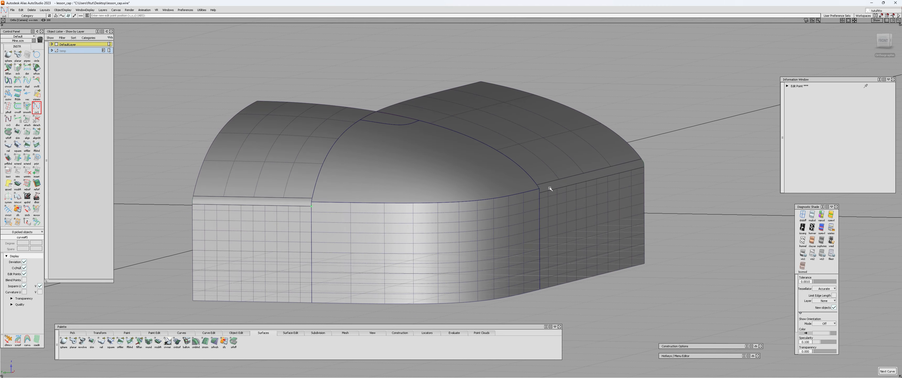
alt+shift+drag(497, 211, 598, 192)
middle_drag(657, 206, 707, 207)
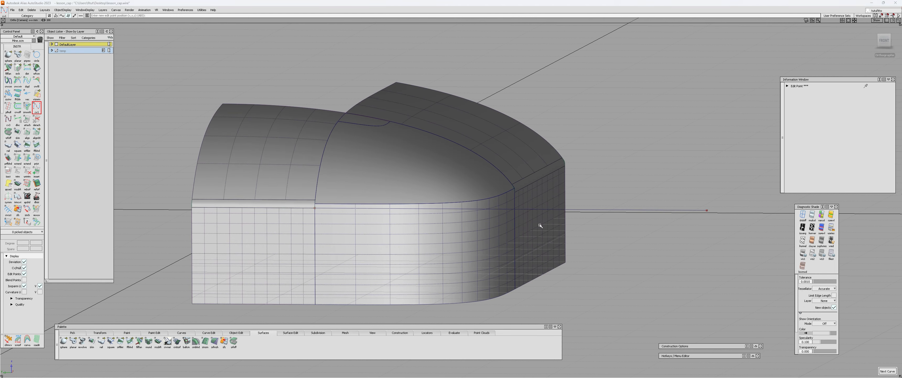
Step: Try to project the straight curve onto the rounded corner wall along the Y vector
key(p)
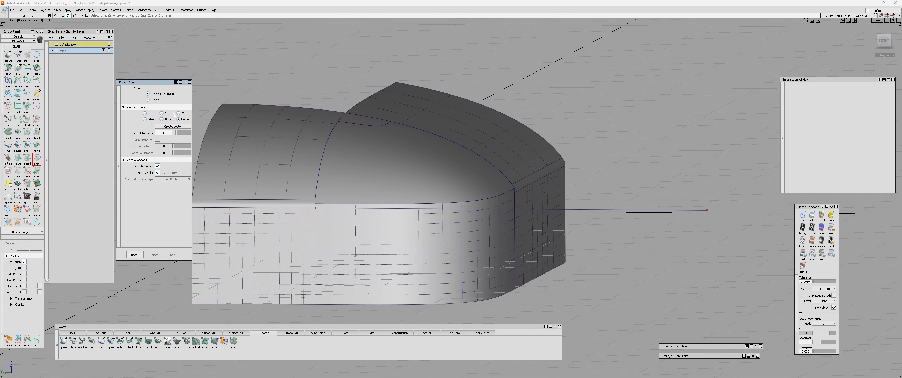
click(161, 113)
click(398, 221)
key(space)
drag(606, 194, 621, 225)
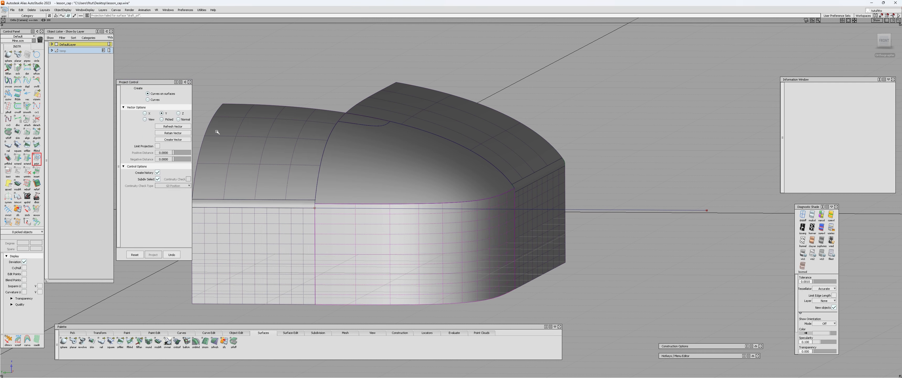
Step: Project the straight curve onto the rounded corner wall along the X vector as a curve on surface
click(151, 114)
alt+shift+drag(514, 183, 497, 181)
alt+shift+right_drag(497, 180, 526, 184)
alt+shift+middle_drag(527, 184, 527, 205)
alt+shift+drag(528, 206, 347, 207)
mouse_move(534, 241)
ctrl+shift+mouse_down()
mouse_move(539, 257)
mouse_move(427, 222)
mouse_move(160, 217)
mouse_move(441, 218)
mouse_move(403, 223)
mouse_move(332, 286)
mouse_move(550, 233)
mouse_move(617, 238)
ctrl+shift+mouse_up()
alt+shift+right_drag(616, 238, 520, 234)
alt+shift+drag(520, 233, 533, 237)
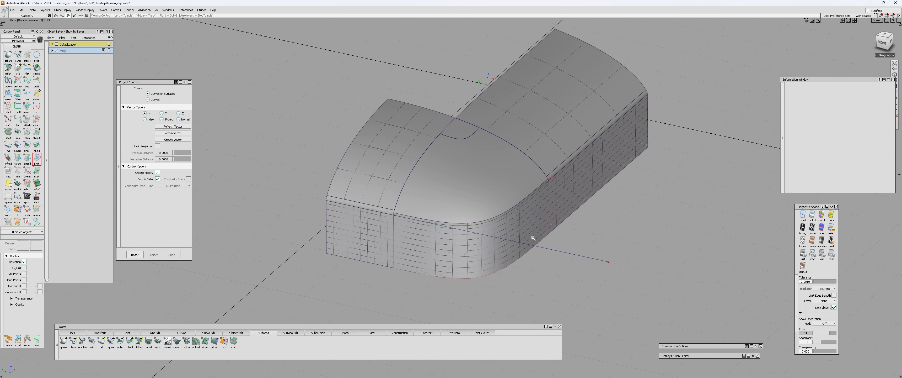
alt+shift+right_drag(533, 238, 473, 220)
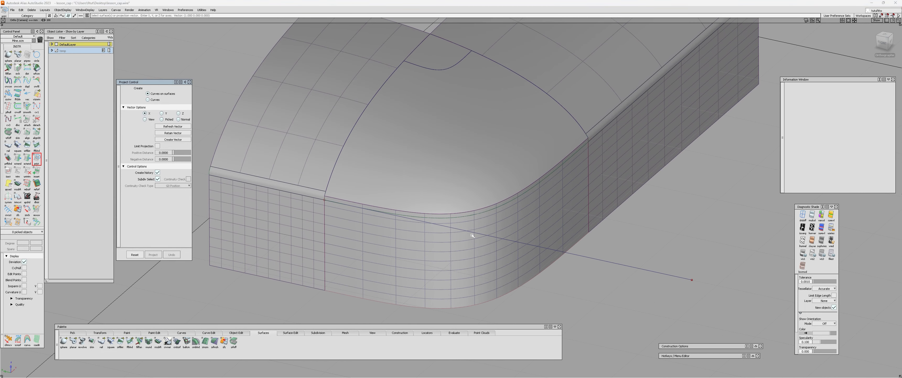
Step: Delete the straight construction curve used for the projection
ctrl+shift+drag(475, 236, 509, 228)
click(495, 237)
key(Delete)
key(Return)
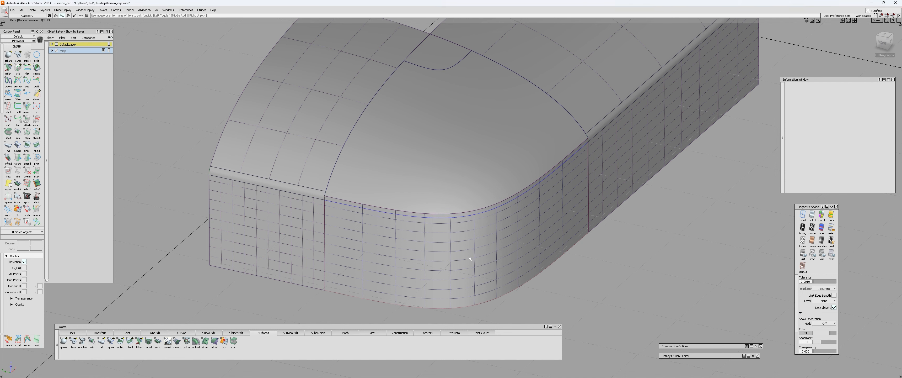
Step: Delete the curve on surface from the rounded corner wall and isolate the two fillet surfaces beside the corner
key(Delete)
click(313, 194)
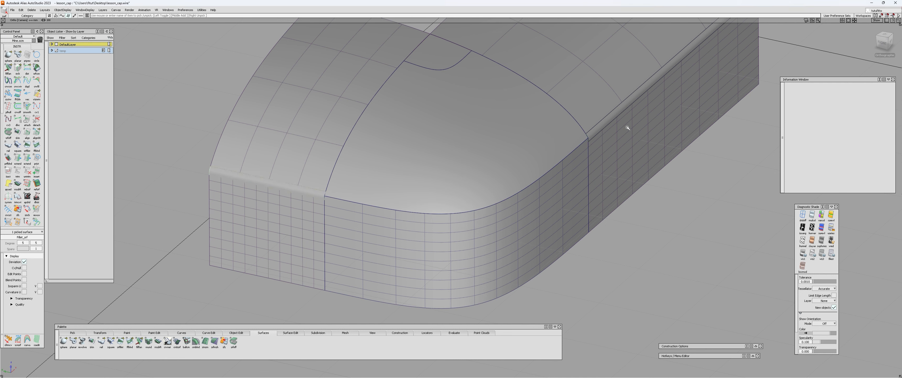
click(596, 134)
key(alt+h)
scroll(473, 185, up, 1)
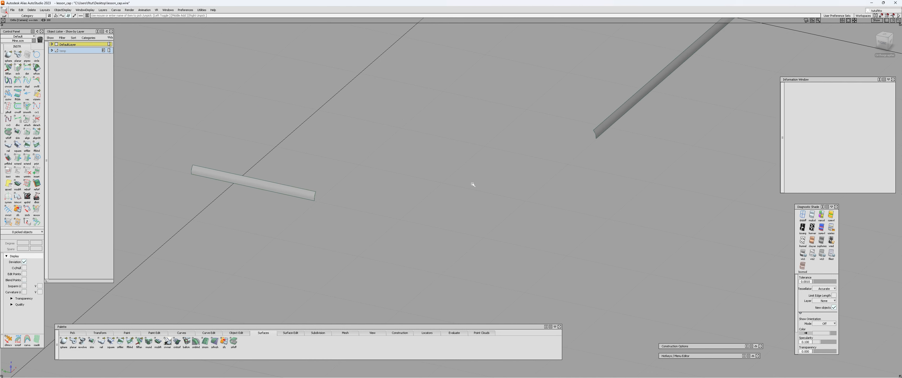
Step: Create upper and lower blend curves between the facing end corners of the two fillet surfaces
alt+shift+drag(299, 194, 294, 182)
alt+shift+drag(371, 189, 314, 189)
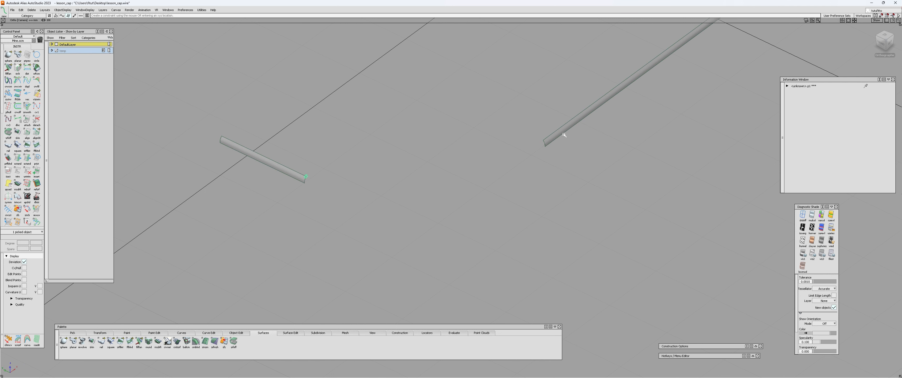
key(Escape)
scroll(408, 186, up, 2)
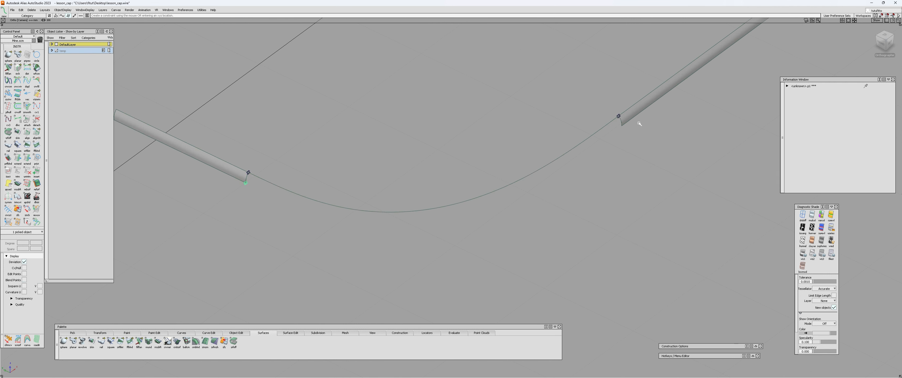
alt+shift+drag(546, 182, 427, 184)
key(Escape)
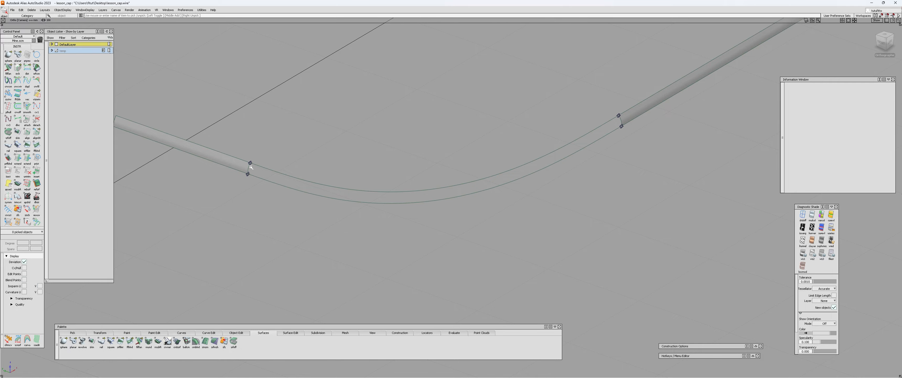
Step: Inspect the upper blend curve's end points and their alignment with the fillet surfaces
click(251, 163)
alt+shift+drag(591, 109, 528, 116)
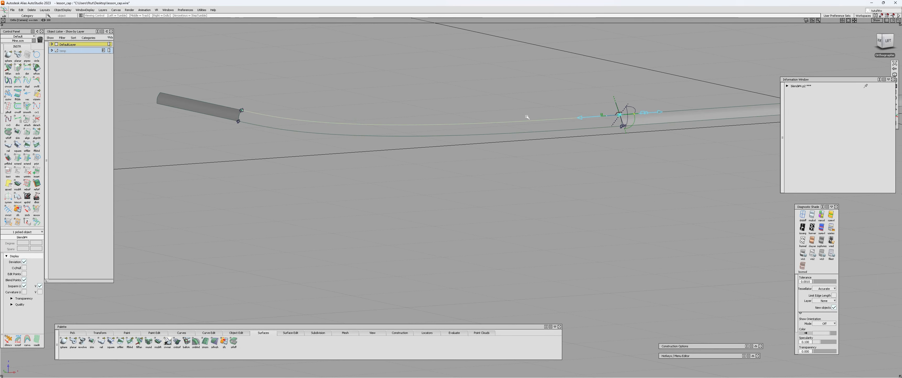
alt+shift+drag(622, 130, 553, 87)
click(629, 117)
alt+shift+drag(623, 117, 487, 168)
alt+shift+right_drag(487, 168, 414, 189)
alt+shift+middle_drag(415, 189, 330, 193)
click(357, 192)
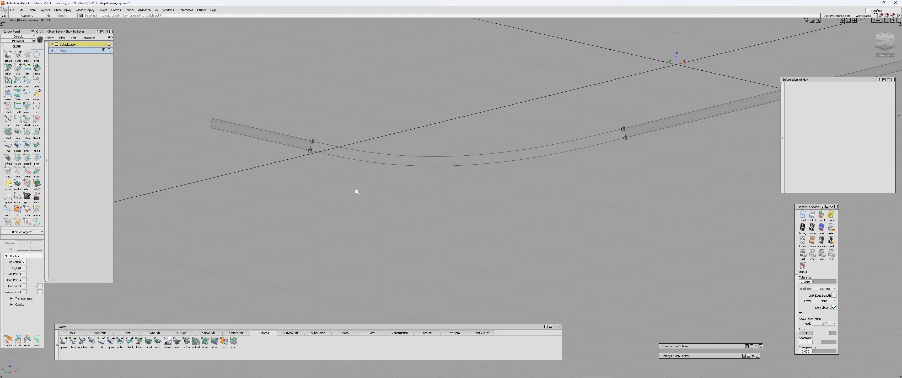
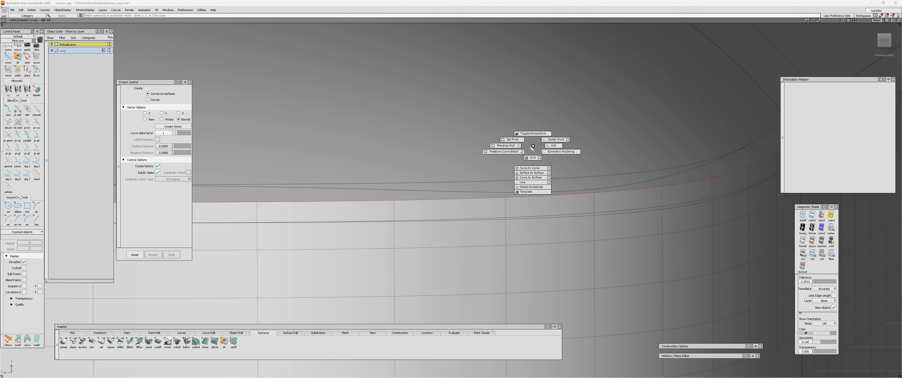
Step: Measure the curve-to-curve deviation between the upper blend curve and its projection on the cap surface
click(517, 180)
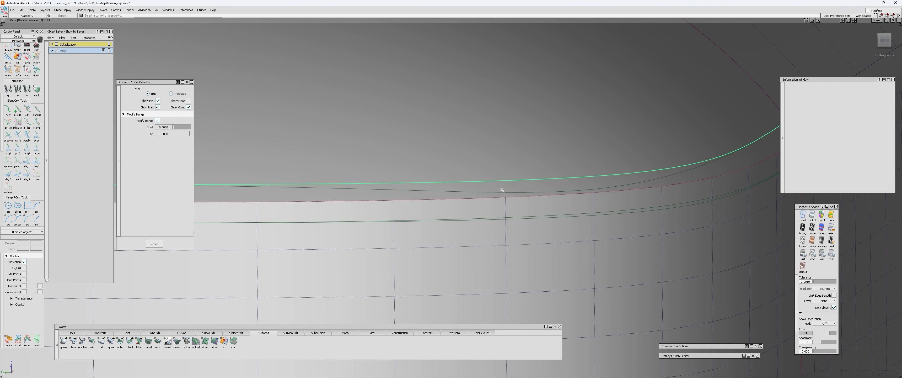
click(500, 191)
mouse_move(456, 156)
alt+shift+mouse_down()
mouse_move(687, 106)
mouse_move(634, 152)
mouse_move(430, 133)
mouse_move(454, 136)
mouse_move(350, 164)
mouse_move(369, 164)
alt+shift+mouse_up()
alt+shift+middle_drag(369, 164, 373, 164)
Step: Bring both end points of the upper blend curve up for editing and turn off the model's shading
key(e)
click(257, 164)
shift+click(685, 130)
alt+shift+right_drag(502, 169, 443, 171)
alt+shift+drag(443, 171, 519, 125)
alt+shift+right_drag(519, 125, 517, 121)
alt+shift+drag(517, 121, 540, 137)
alt+shift+right_drag(486, 133, 431, 130)
alt+shift+middle_drag(431, 130, 508, 143)
alt+shift+right_drag(507, 143, 536, 142)
alt+shift+drag(535, 142, 550, 131)
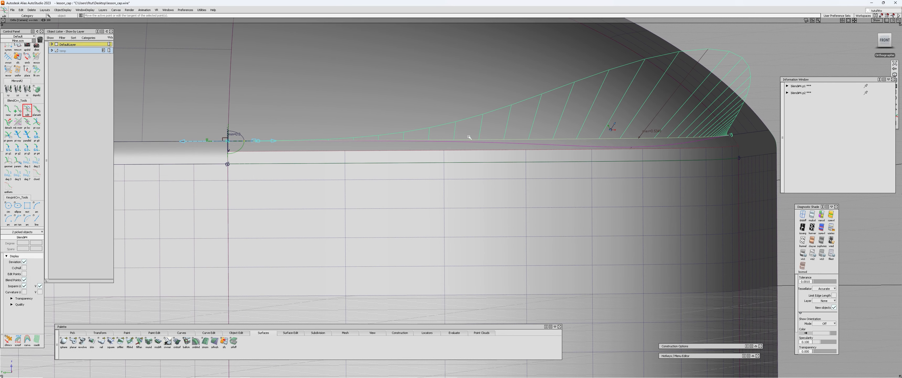
drag(254, 140, 217, 143)
click(486, 176)
key(5)
alt+shift+middle_drag(521, 158, 507, 166)
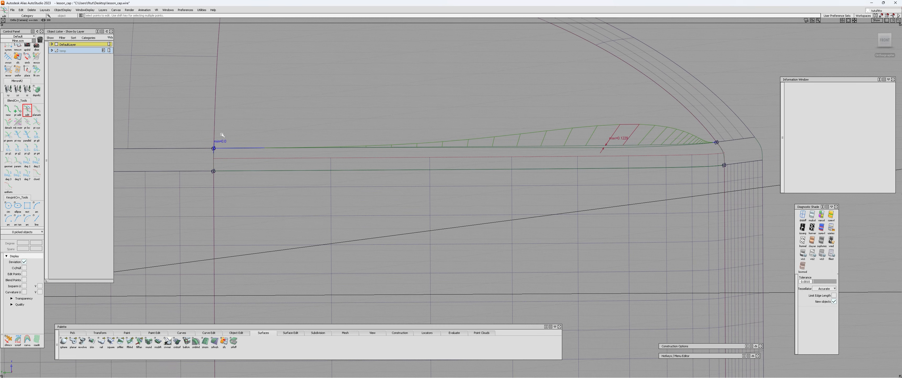
Step: Reselect both end points of the upper blend curve and adjust their handles to reduce the deviation from its cap projection
click(214, 147)
shift+click(716, 142)
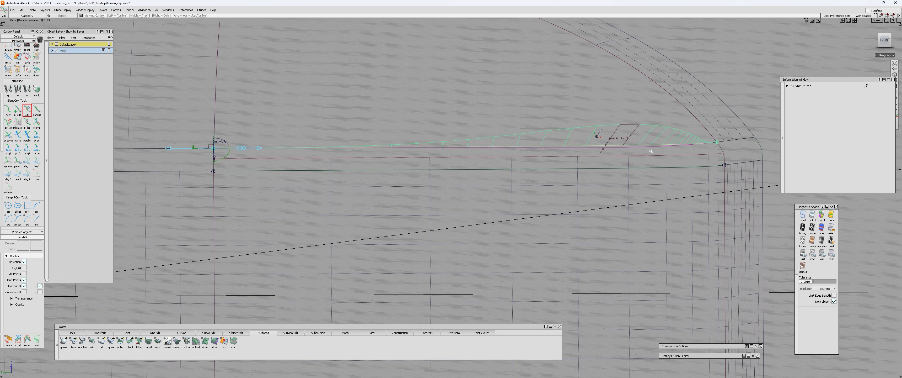
alt+shift+right_drag(650, 150, 676, 149)
alt+shift+middle_drag(262, 139, 339, 137)
click(194, 145)
alt+shift+right_drag(648, 130, 686, 124)
alt+shift+middle_drag(686, 125, 476, 104)
drag(591, 168, 583, 171)
Step: Fine-tune the end magnitudes of the upper blend curve until it closely matches its projection on the cap
alt+shift+middle_drag(675, 139, 370, 162)
alt+shift+right_drag(371, 161, 406, 157)
drag(532, 153, 533, 155)
alt+shift+right_drag(532, 155, 287, 128)
alt+shift+middle_drag(378, 130, 397, 129)
alt+shift+right_drag(364, 147, 437, 157)
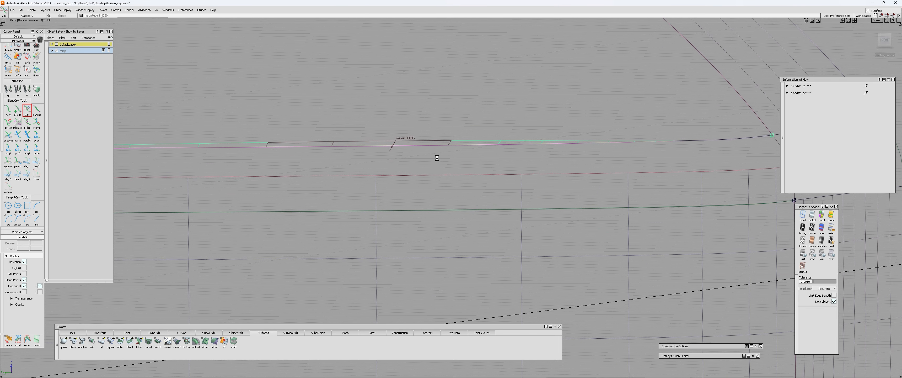
drag(437, 158, 437, 159)
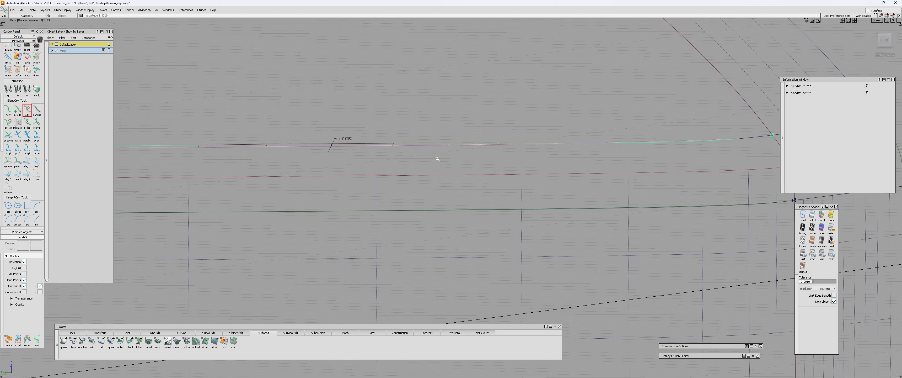
alt+shift+right_drag(438, 159, 431, 180)
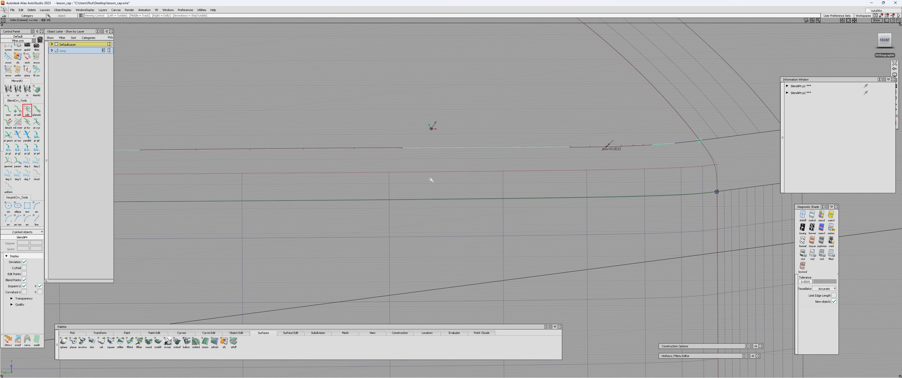
Step: Measure the curve-to-curve deviation between the lower blend curve and its projection on the rounded corner wall
alt+shift+drag(448, 166, 479, 206)
alt+shift+right_drag(361, 159, 374, 127)
alt+shift+drag(375, 127, 302, 163)
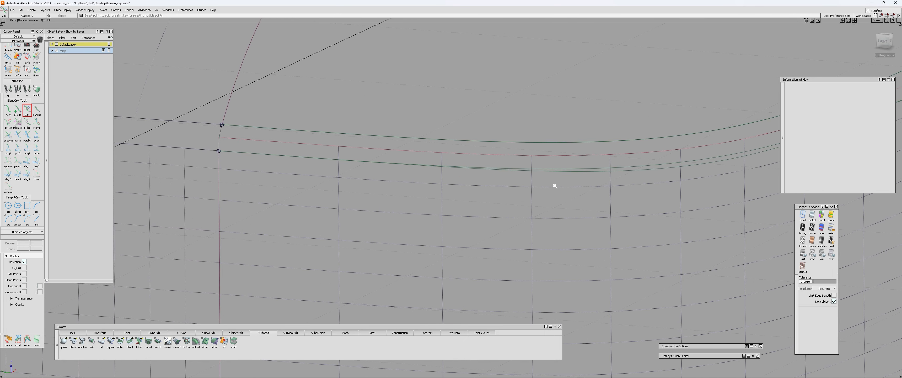
alt+shift+drag(555, 186, 495, 169)
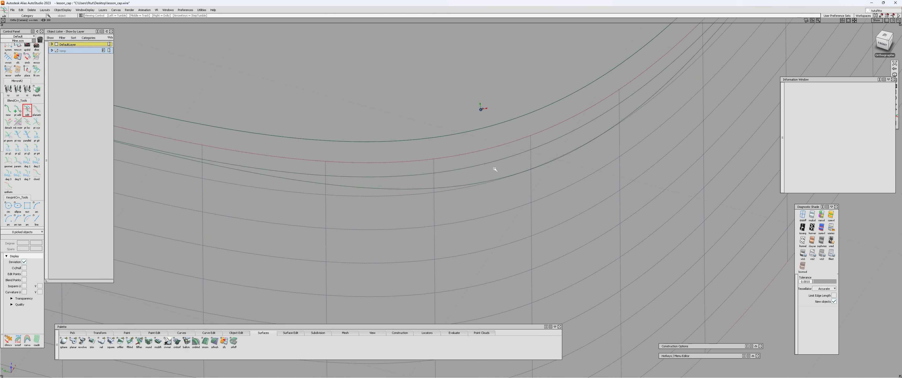
ctrl+shift+right_click(505, 162)
ctrl+shift+right_drag(513, 186, 429, 199)
click(507, 157)
click(513, 174)
click(453, 185)
alt+shift+drag(429, 199, 550, 201)
Step: Select both end points of the lower blend curve and adjust their handles towards its projection on the wall
click(27, 109)
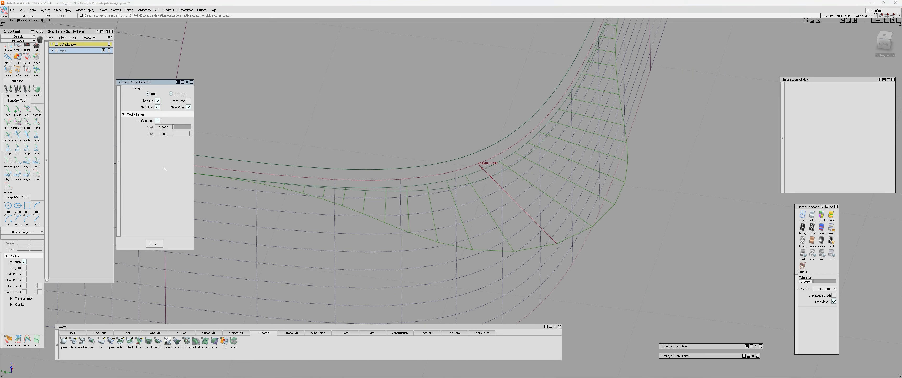
click(164, 169)
alt+shift+drag(463, 136, 335, 227)
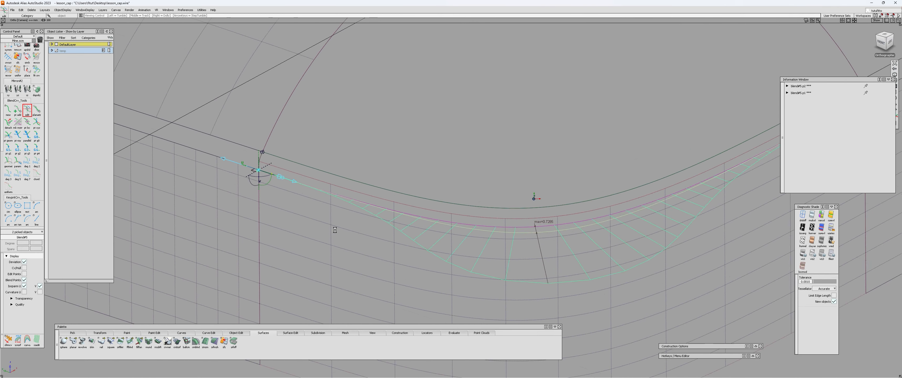
alt+shift+right_drag(335, 228, 256, 181)
alt+shift+drag(165, 133, 446, 184)
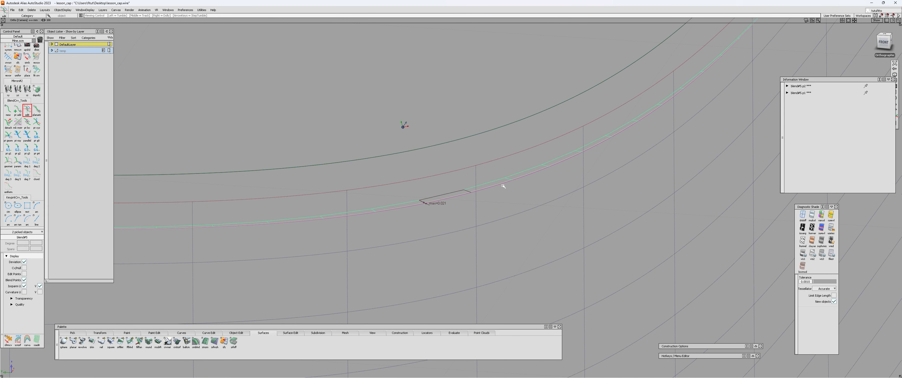
Step: Fine-tune the lower blend curve's end handles to minimise its deviation from the wall projection and deselect its points
alt+shift+drag(504, 186, 437, 181)
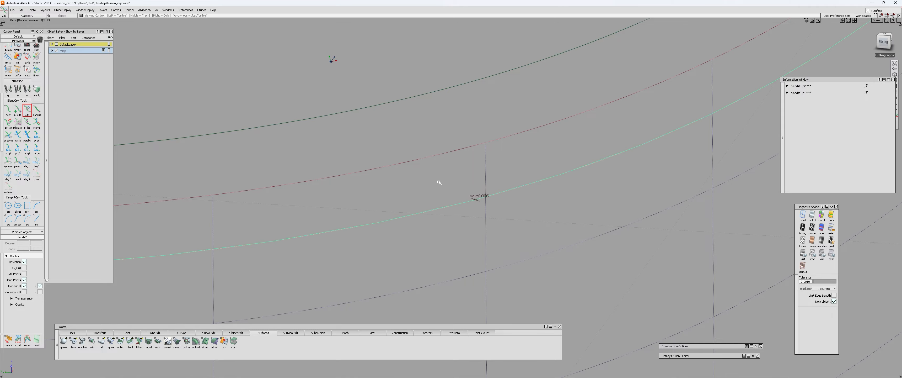
alt+shift+right_drag(445, 175, 372, 254)
alt+shift+drag(373, 254, 318, 210)
alt+shift+right_drag(318, 209, 306, 222)
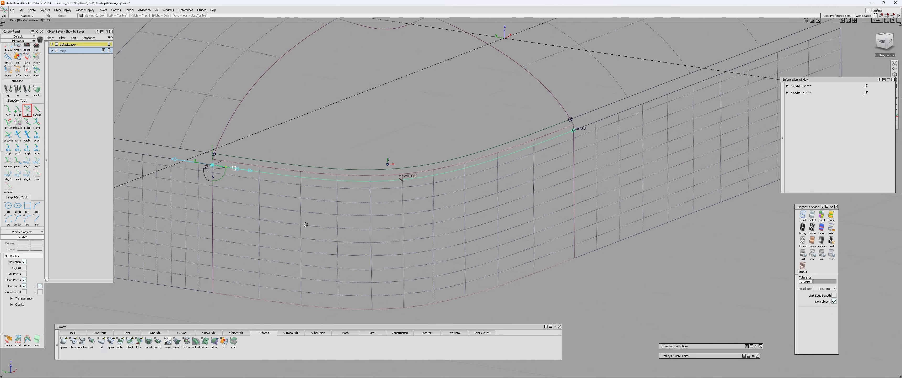
alt+shift+drag(305, 223, 190, 241)
alt+shift+right_drag(189, 241, 231, 184)
alt+shift+middle_drag(231, 184, 286, 183)
click(283, 187)
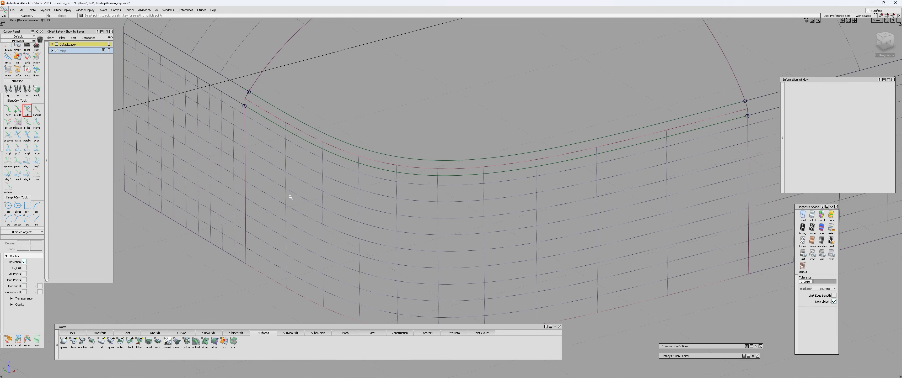
Step: Delete the two projected curves on surface and remove the corner cap and rounded wall surfaces
alt+shift+drag(292, 195, 412, 175)
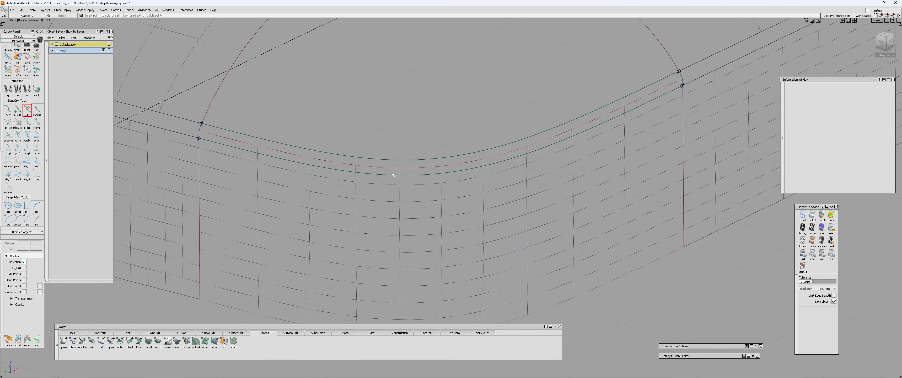
drag(385, 135, 431, 224)
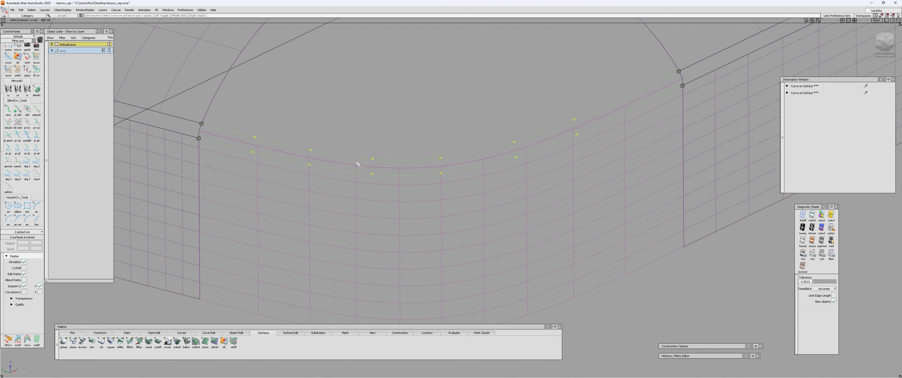
key(Delete)
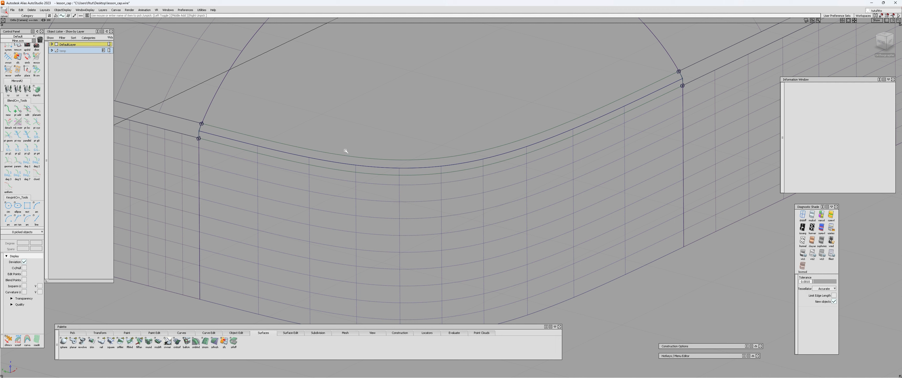
drag(345, 151, 342, 207)
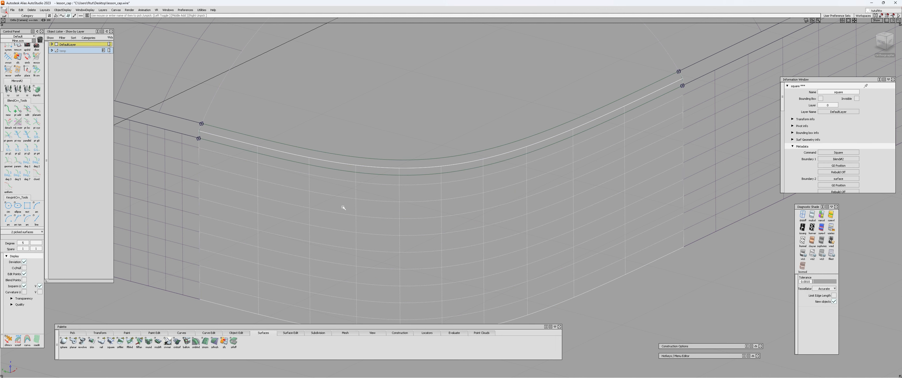
key(Delete)
Step: Build a degree 5, single-span Square surface from the two blend curves and two fillet end edges with Free continuity
key(alt+shift+s)
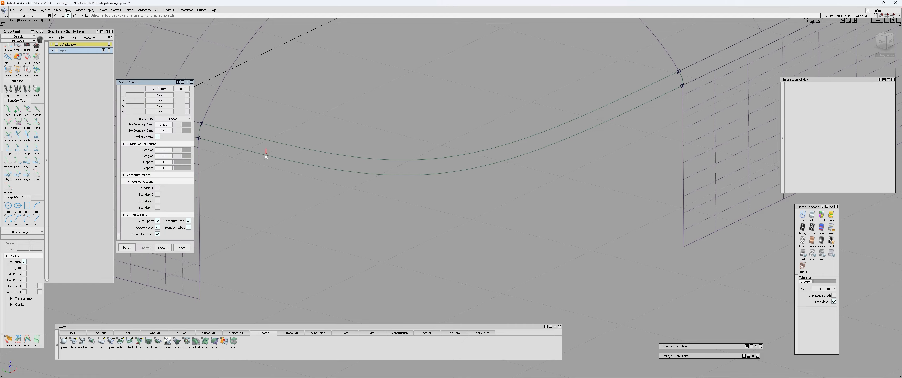
click(265, 155)
click(225, 130)
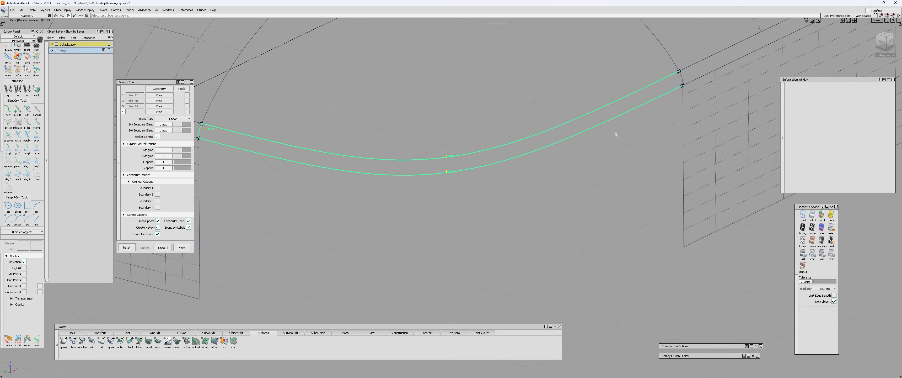
click(682, 76)
Step: Examine the CV rows and hull flow of the new square surface along the corner
alt+shift+drag(385, 189, 437, 163)
alt+shift+right_drag(437, 163, 527, 159)
alt+shift+drag(527, 158, 459, 143)
alt+shift+right_drag(658, 138, 745, 140)
alt+shift+drag(582, 177, 558, 163)
alt+shift+right_drag(558, 163, 531, 171)
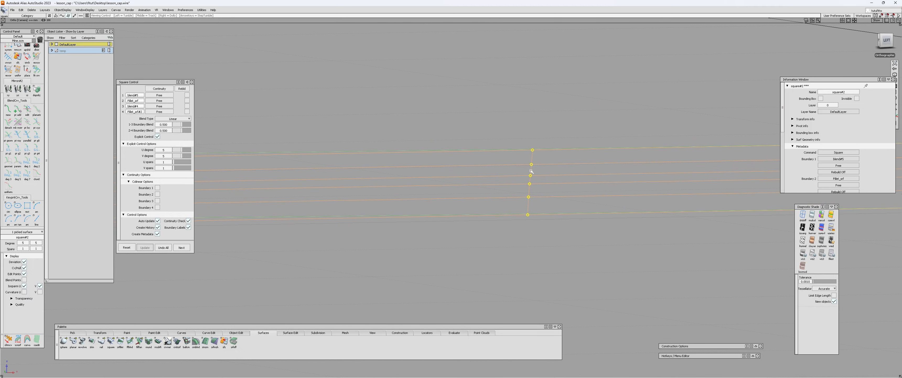
alt+shift+right_drag(518, 242, 522, 202)
alt+shift+click(533, 162)
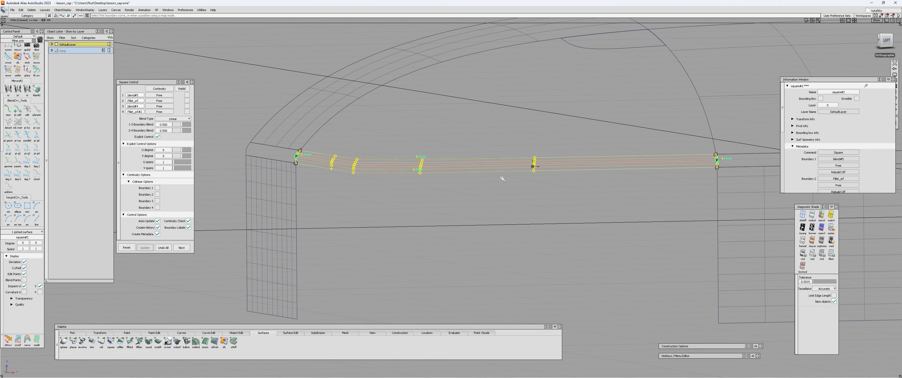
alt+shift+drag(501, 178, 446, 200)
alt+shift+middle_drag(521, 183, 416, 197)
alt+shift+drag(416, 197, 409, 182)
alt+shift+right_drag(410, 183, 423, 181)
alt+shift+middle_drag(424, 180, 385, 181)
Step: Set up Align 2008 to modify the First surface with Curvature continuity and Colinear alignment
ctrl+shift+right_drag(385, 180, 380, 180)
drag(148, 82, 153, 106)
alt+shift+drag(395, 154, 162, 134)
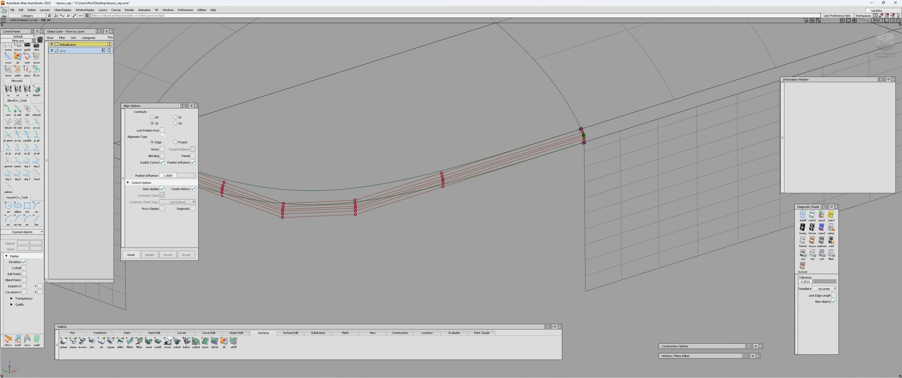
scroll(27, 99, up, 3)
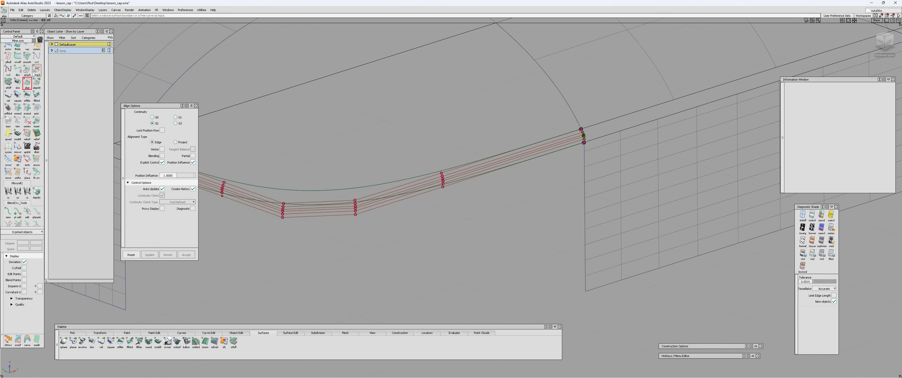
click(37, 81)
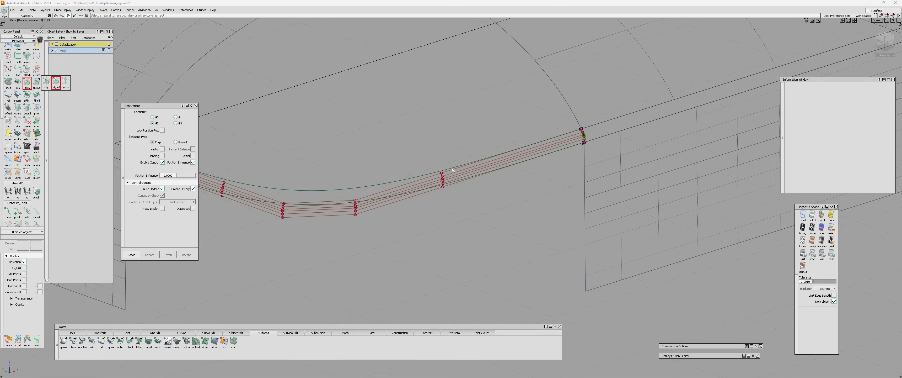
alt+shift+drag(452, 169, 200, 129)
click(184, 112)
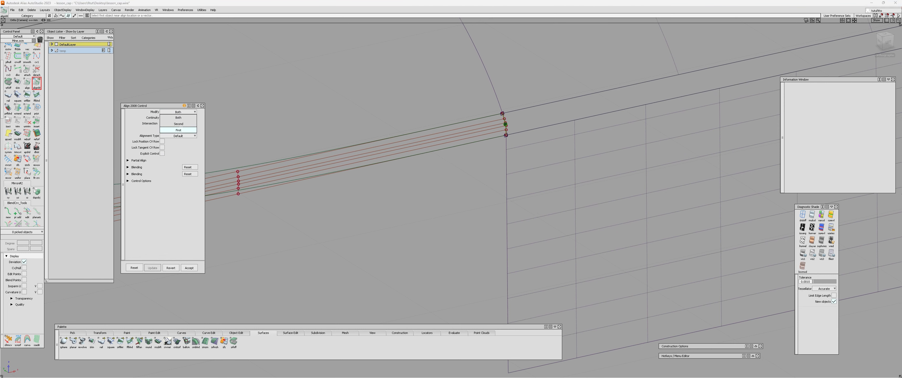
click(179, 130)
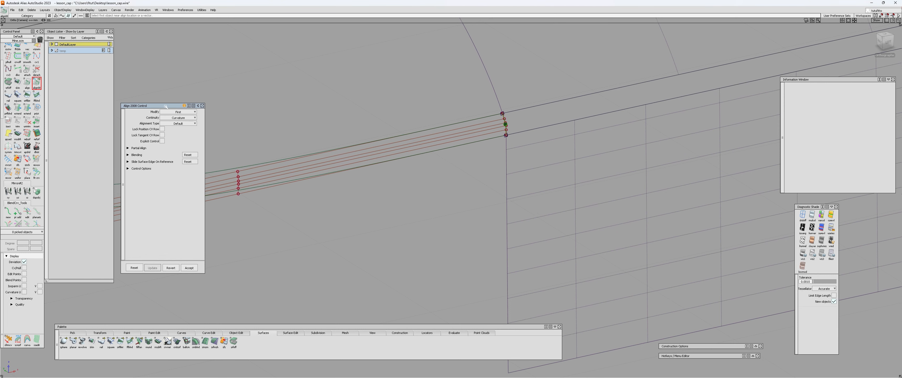
click(183, 124)
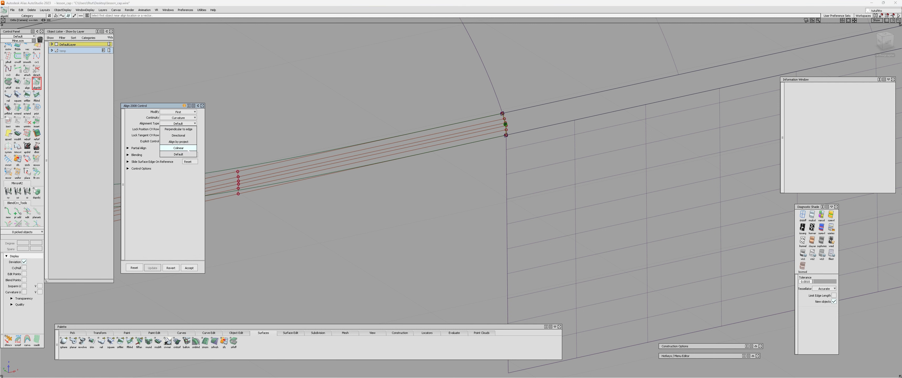
click(165, 156)
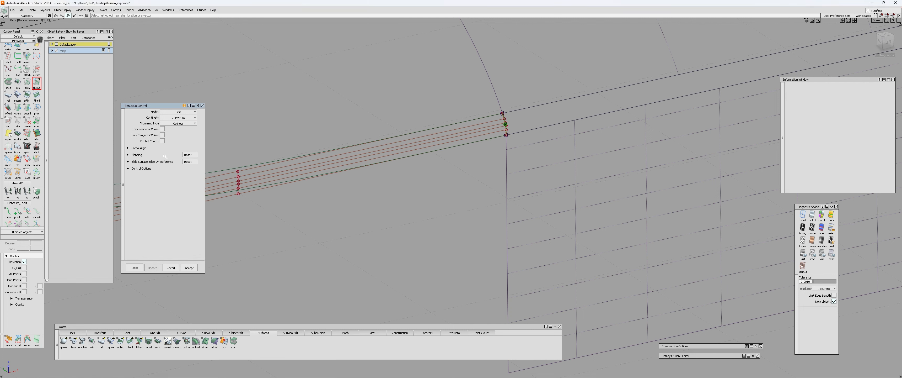
Step: Align one end edge of the corner square surface to the adjoining straight fillet with colinear curvature continuity
click(128, 148)
alt+shift+right_drag(516, 142, 438, 169)
click(497, 115)
click(505, 118)
click(425, 202)
Step: Enable the G2 Curvature continuity check and align the corner surface's opposite end edge to its neighbouring fillet
click(141, 187)
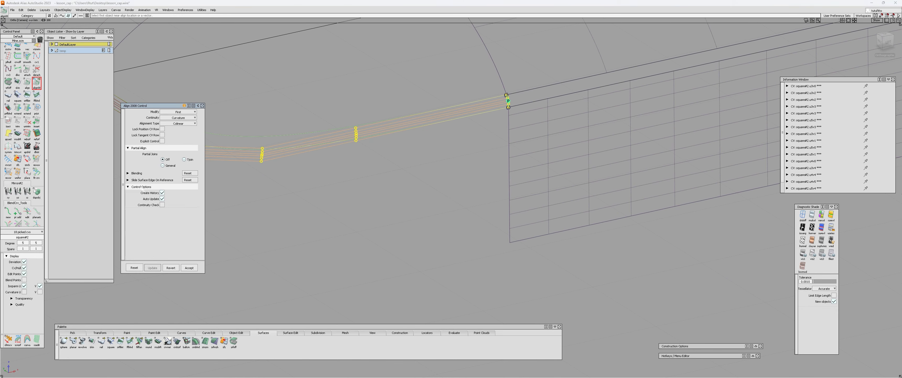
click(162, 204)
alt+shift+drag(217, 196, 261, 132)
alt+shift+right_drag(261, 132, 297, 127)
click(299, 125)
click(305, 125)
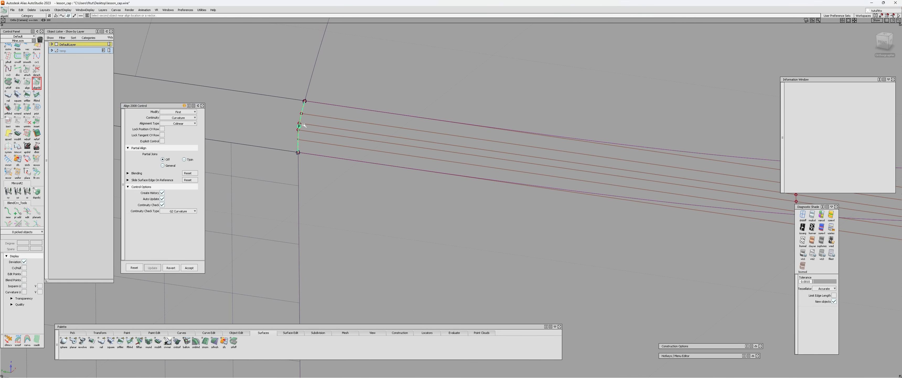
click(300, 122)
click(308, 128)
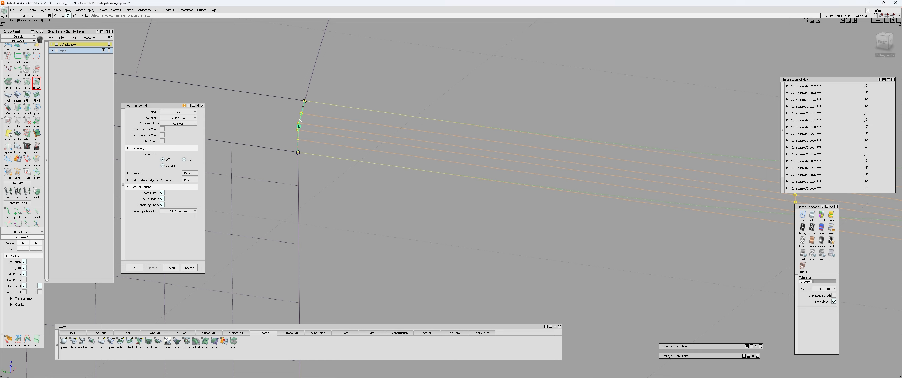
alt+shift+right_drag(330, 100, 391, 159)
alt+shift+middle_drag(391, 158, 255, 171)
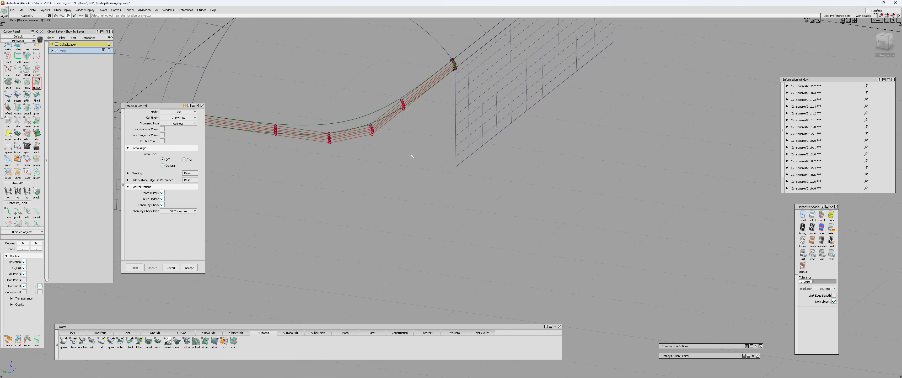
Step: Planarize all U hulls of the corner surface in the top view using Hull Planarize with a View based plane
click(885, 35)
alt+shift+right_drag(429, 220, 394, 229)
alt+shift+middle_drag(394, 230, 407, 182)
alt+shift+right_drag(407, 182, 410, 153)
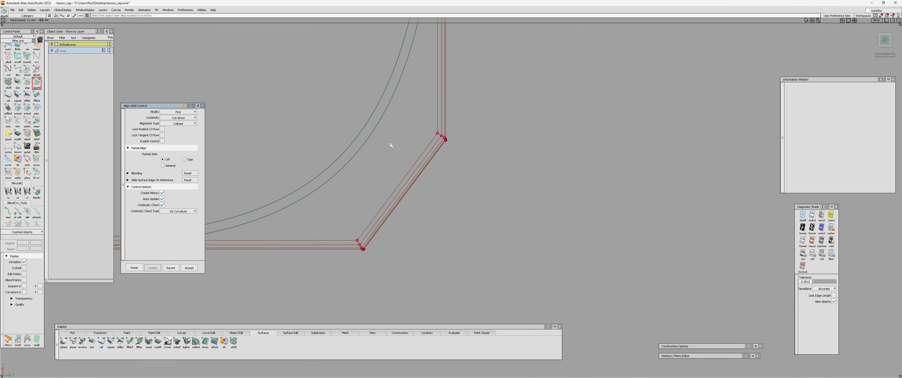
ctrl+shift+drag(391, 145, 361, 143)
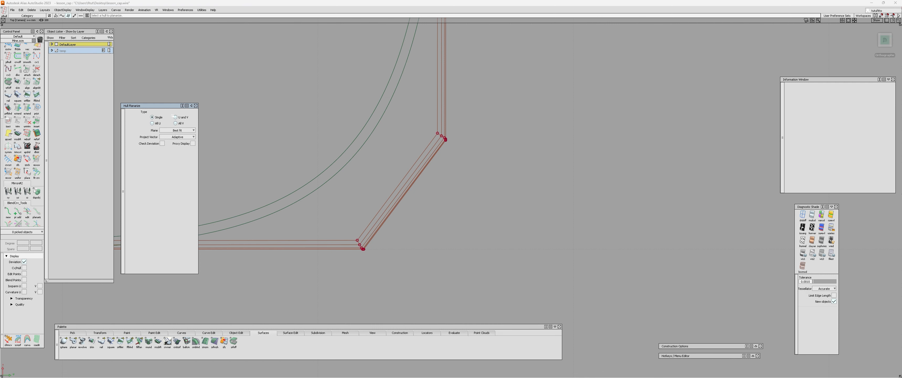
scroll(330, 226, up, 5)
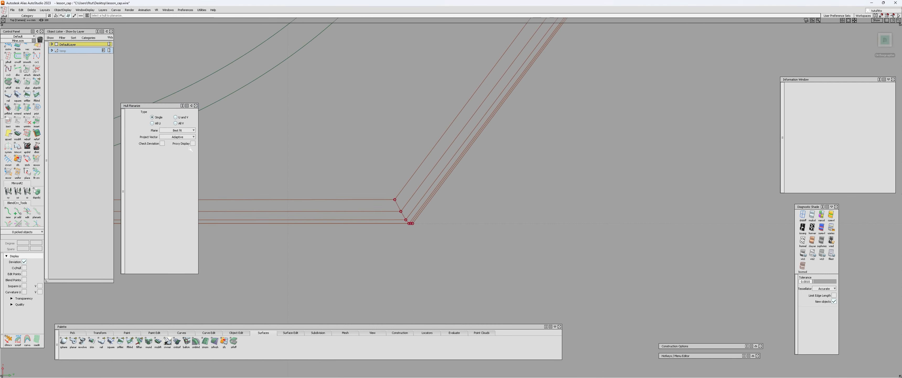
click(158, 123)
click(184, 124)
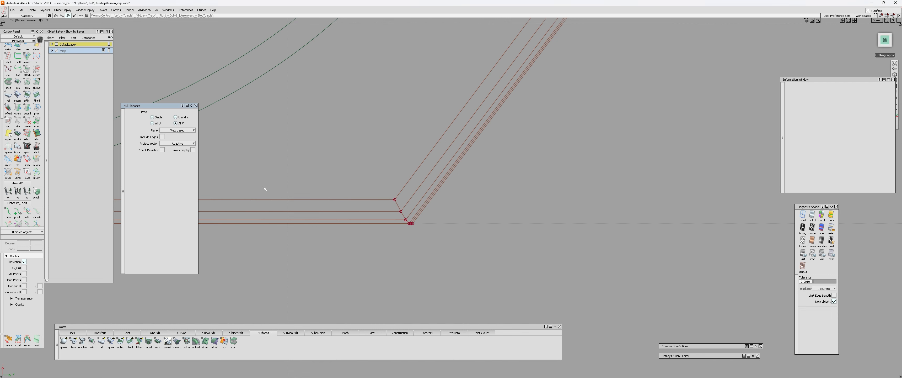
alt+shift+right_drag(265, 188, 403, 195)
click(402, 195)
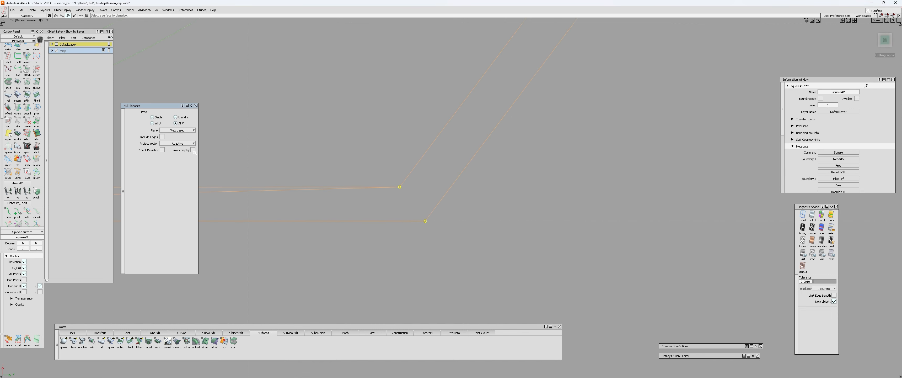
click(404, 196)
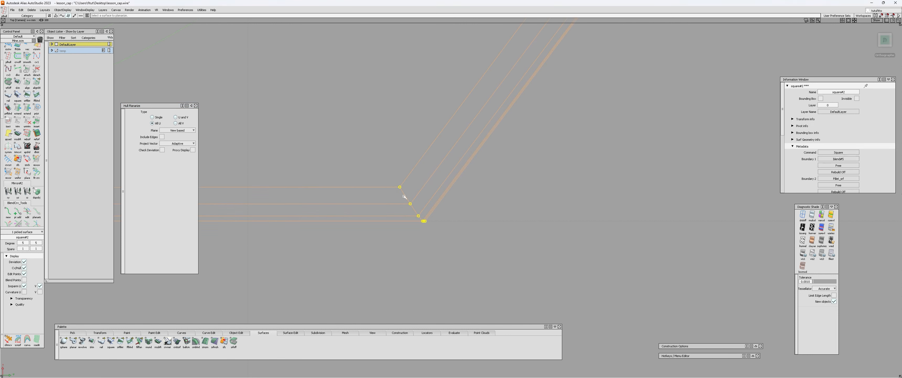
Step: Examine the planarized CV rows and hull flow of the corner surface from several angles around the corner
alt+shift+right_drag(405, 196, 389, 195)
alt+shift+right_drag(399, 147, 370, 226)
alt+shift+drag(371, 226, 335, 77)
alt+shift+middle_drag(334, 77, 413, 175)
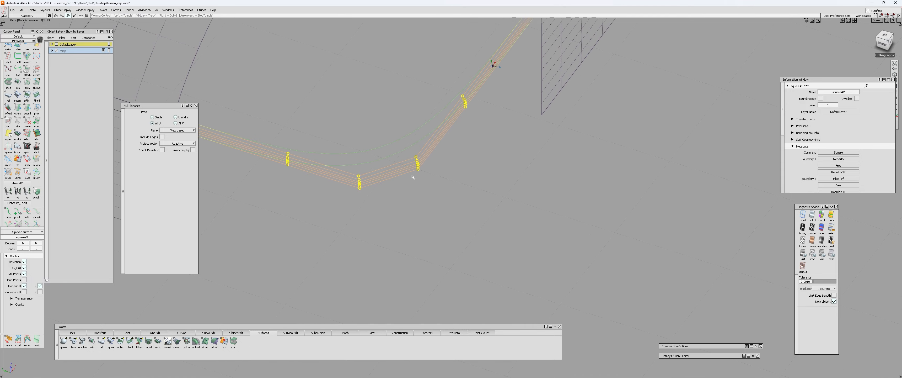
alt+shift+drag(413, 175, 347, 152)
click(421, 145)
click(377, 159)
click(346, 152)
click(36, 147)
click(425, 200)
click(344, 147)
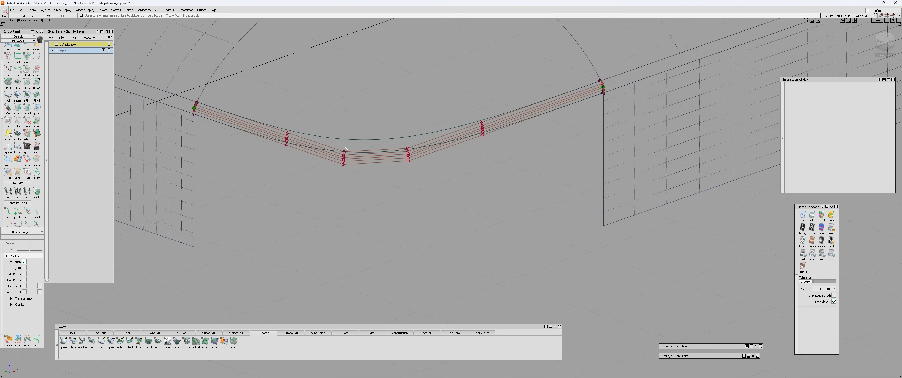
click(346, 148)
click(345, 147)
Step: Bring back the rounded wall and top cap surfaces around the corner
alt+shift+drag(326, 142, 300, 144)
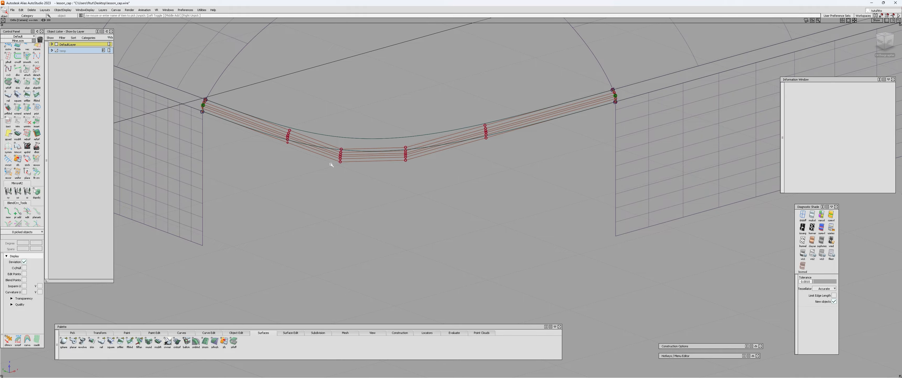
alt+shift+drag(331, 165, 98, 138)
alt+shift+drag(311, 147, 322, 167)
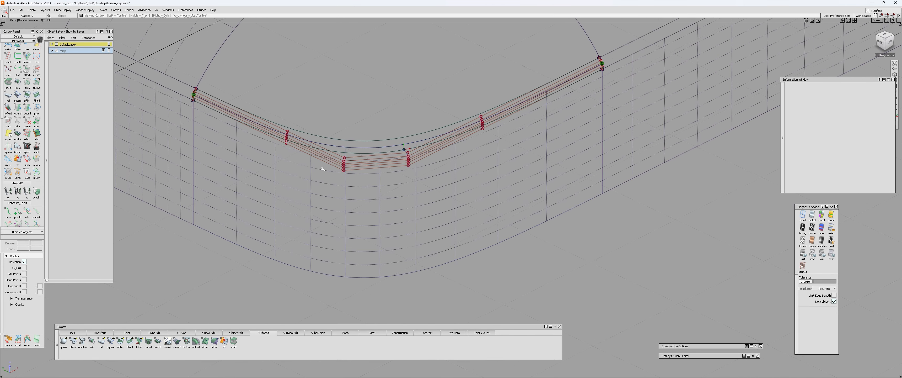
scroll(342, 141, up, 1)
Step: Duplicate the corner square surface and template the copy as a reference
key(a)
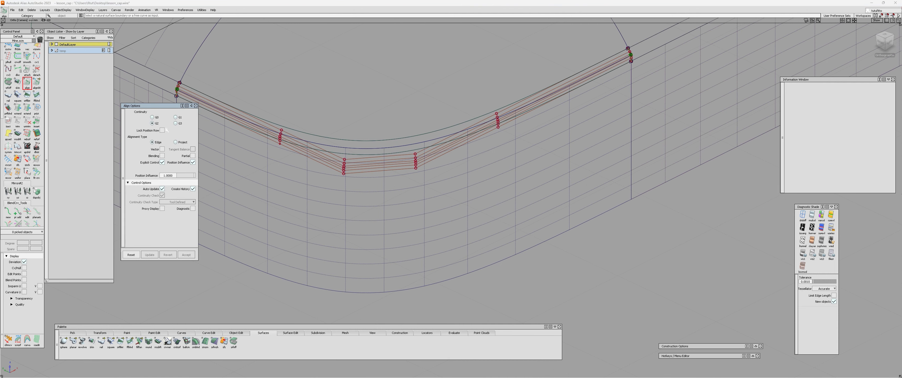
click(195, 105)
click(345, 170)
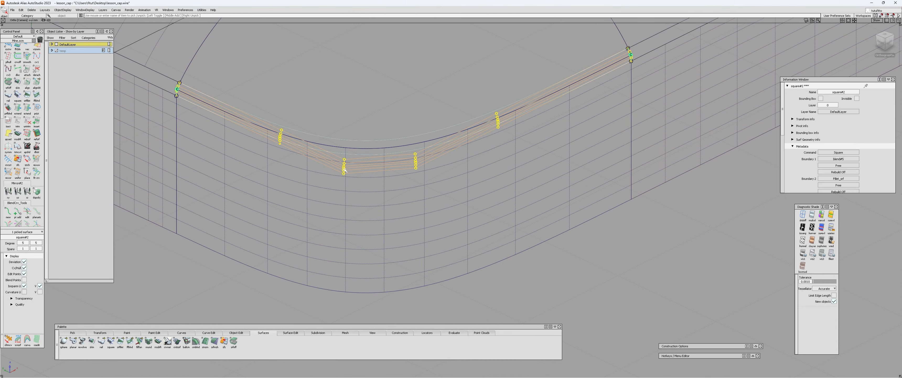
ctrl+shift+right_click(228, 150)
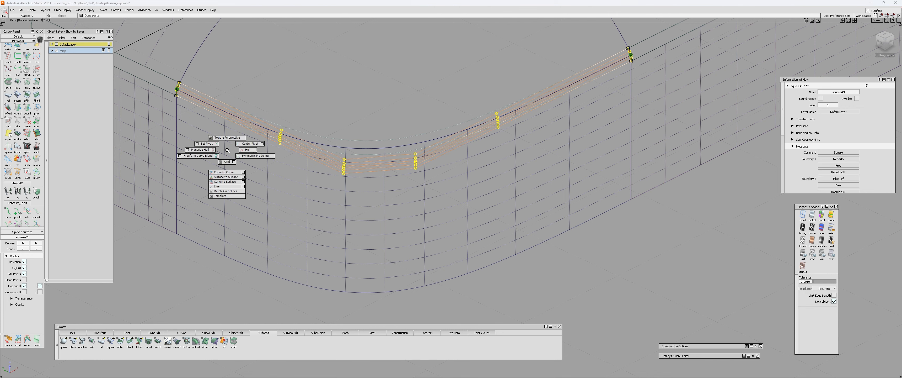
click(228, 196)
scroll(374, 148, up, 2)
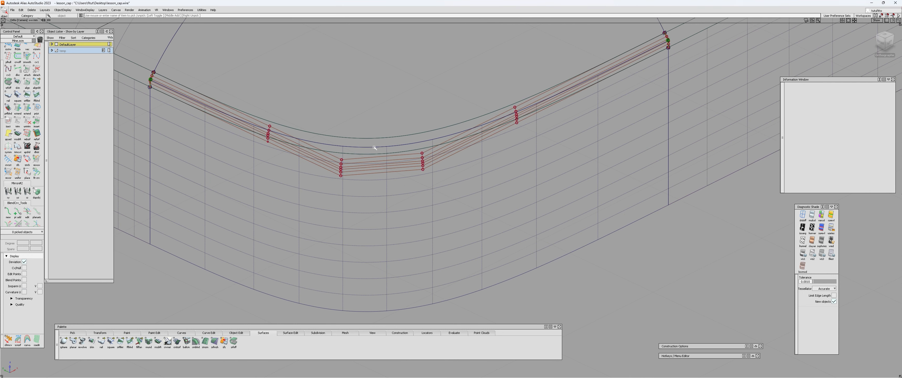
Step: Align the corner surface's upper edge to the top cap with G2 Project alignment, Normal vector and position influence 0
alt+shift+drag(369, 149, 318, 140)
key(ctrl+a)
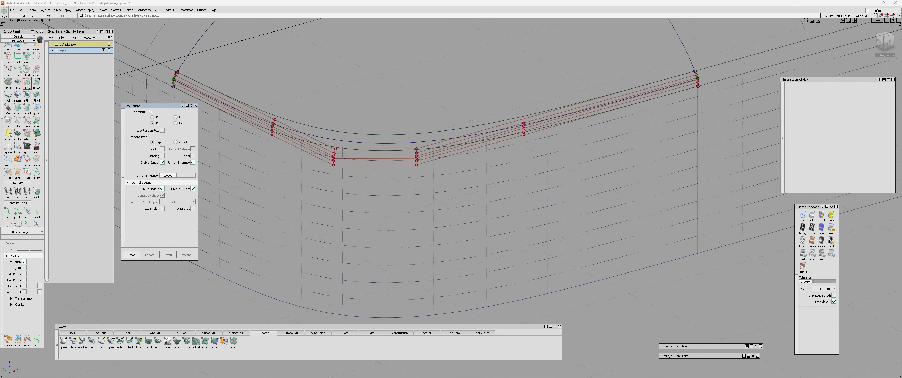
click(195, 105)
click(289, 129)
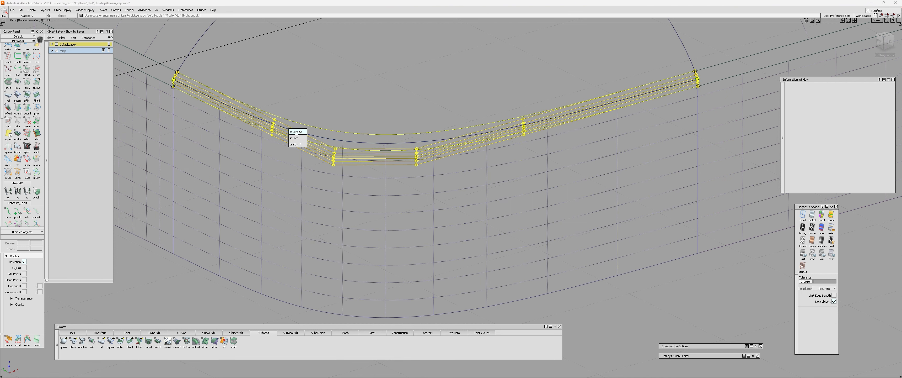
click(295, 131)
click(286, 125)
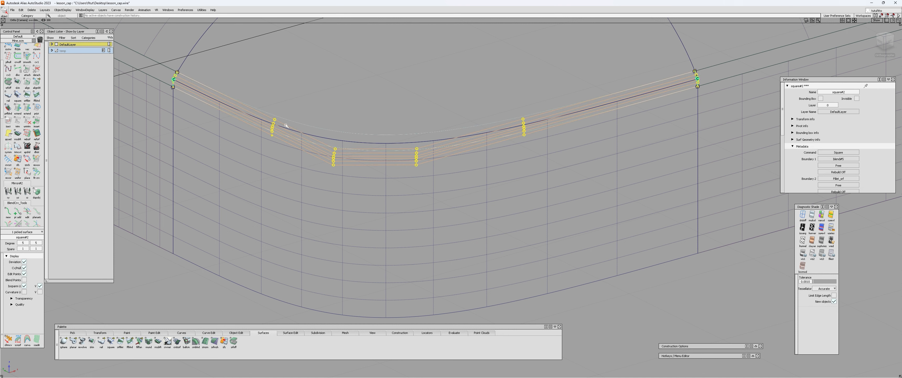
click(175, 142)
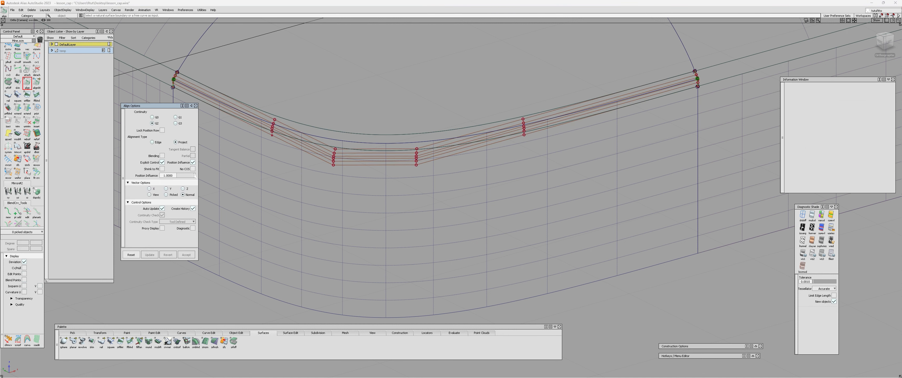
alt+shift+right_drag(362, 150, 383, 139)
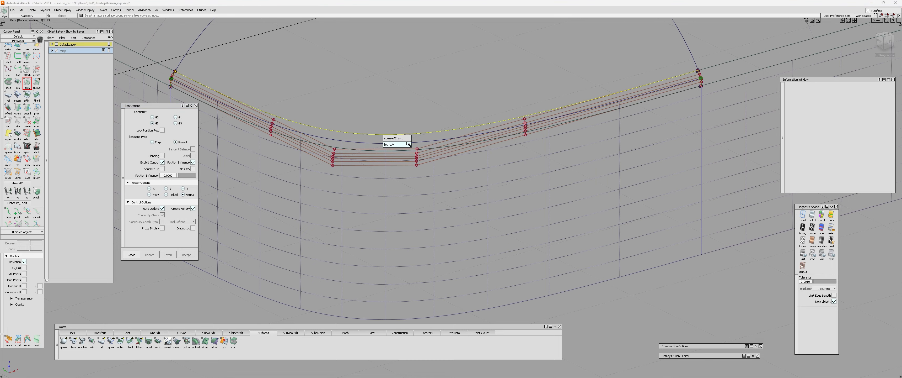
click(393, 138)
alt+shift+drag(393, 119, 329, 130)
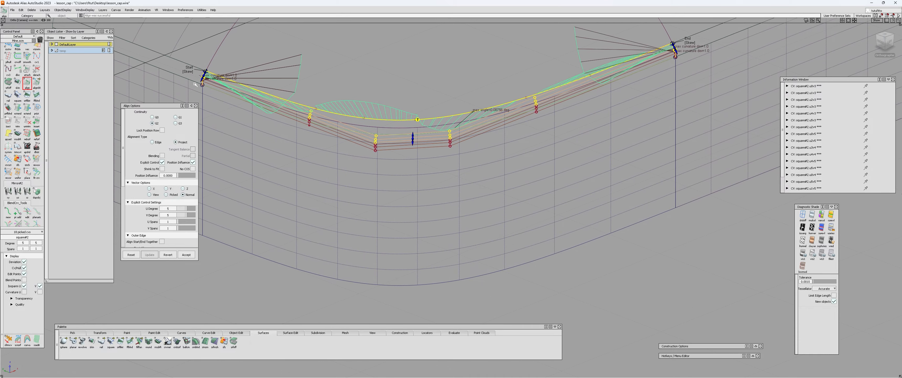
Step: Raise the aligned corner surface's U degree to 9 and examine its CV distribution along the corner
alt+shift+drag(524, 91, 211, 177)
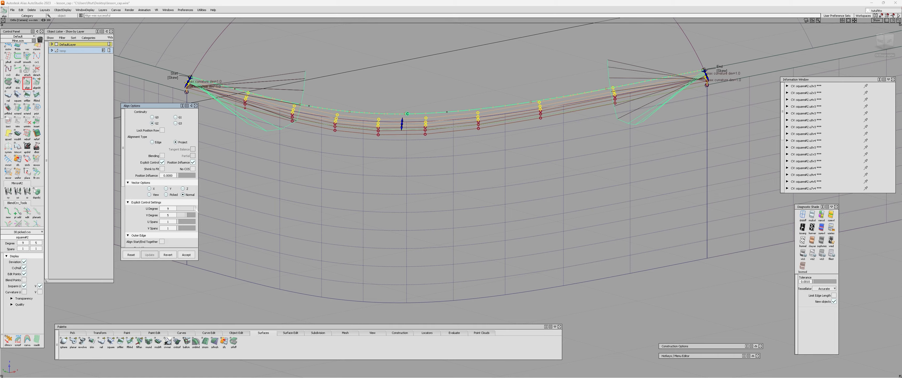
alt+shift+drag(229, 205, 403, 158)
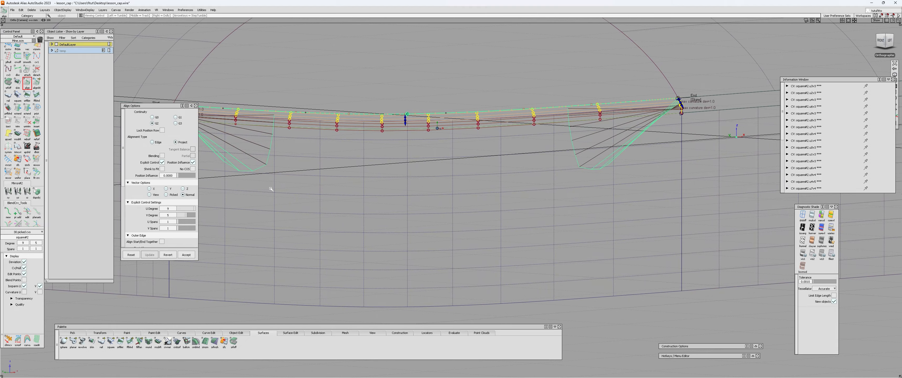
alt+shift+drag(271, 188, 316, 172)
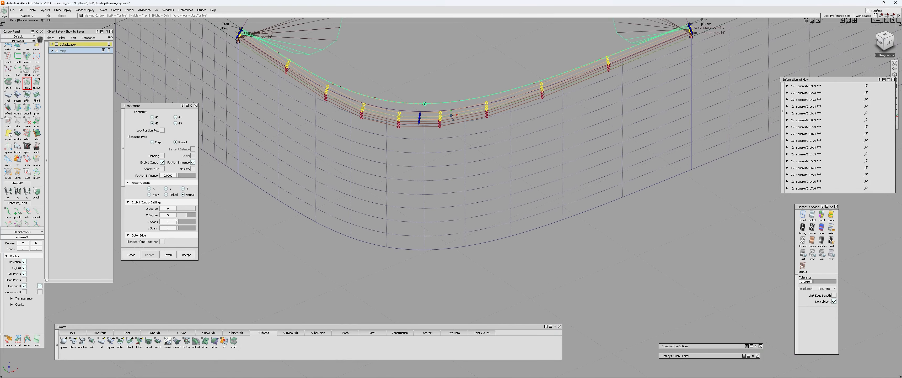
Step: Align the corner surface's lower edge to the rounded wall with the same G2 Project alignment settings
alt+shift+drag(364, 142, 459, 134)
ctrl+shift+drag(458, 135, 372, 146)
click(445, 131)
alt+shift+middle_drag(643, 31, 547, 91)
alt+shift+right_drag(547, 91, 552, 91)
alt+shift+drag(553, 92, 573, 73)
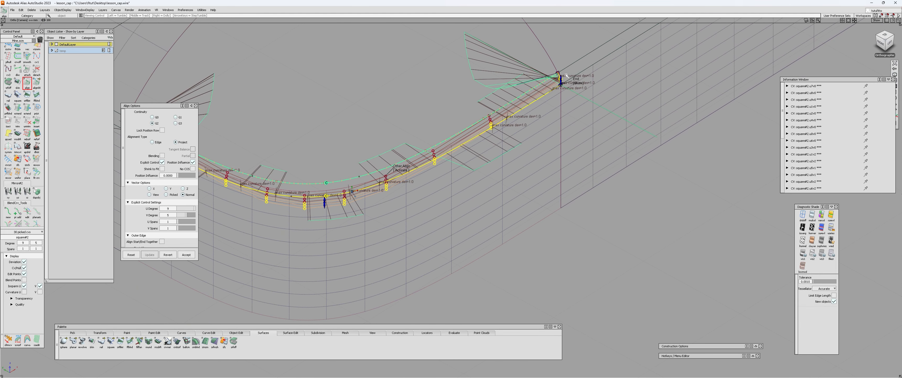
Step: Finish the lower-edge alignment, turn off the corner surface's CV display and shade the model to examine the corner
alt+shift+right_drag(500, 101, 458, 133)
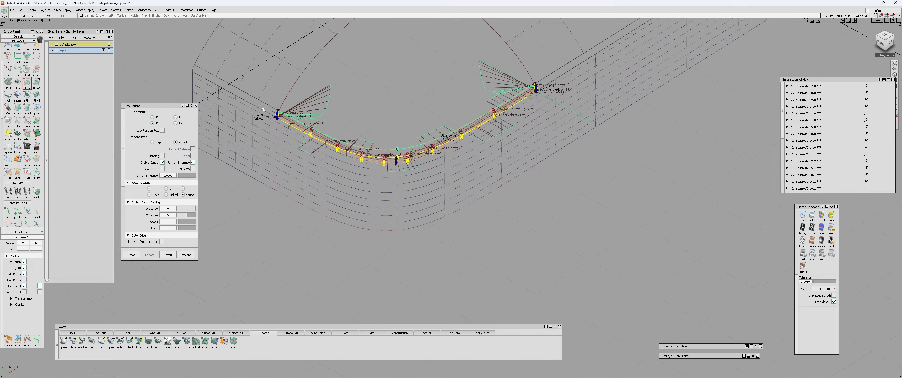
alt+shift+right_drag(325, 150, 384, 159)
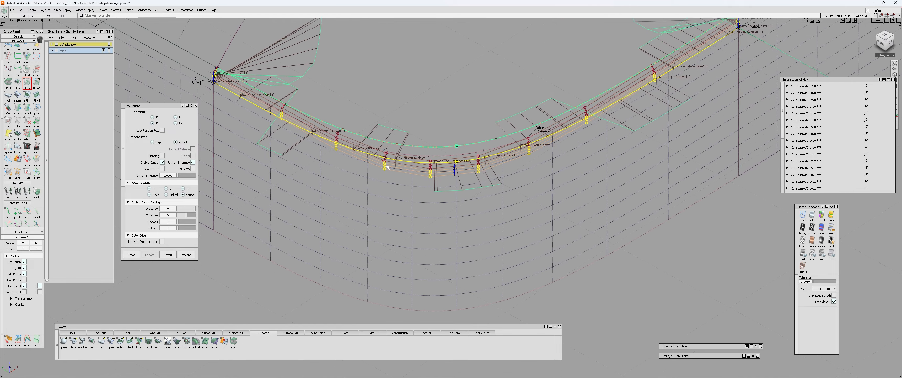
alt+shift+drag(384, 162, 294, 190)
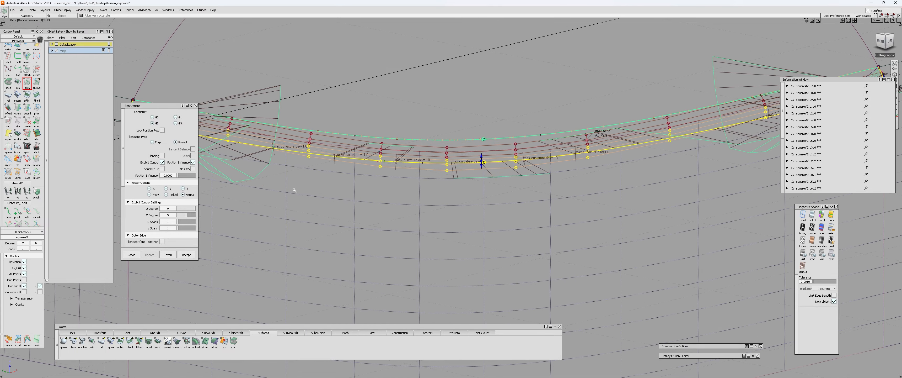
alt+shift+drag(249, 205, 393, 193)
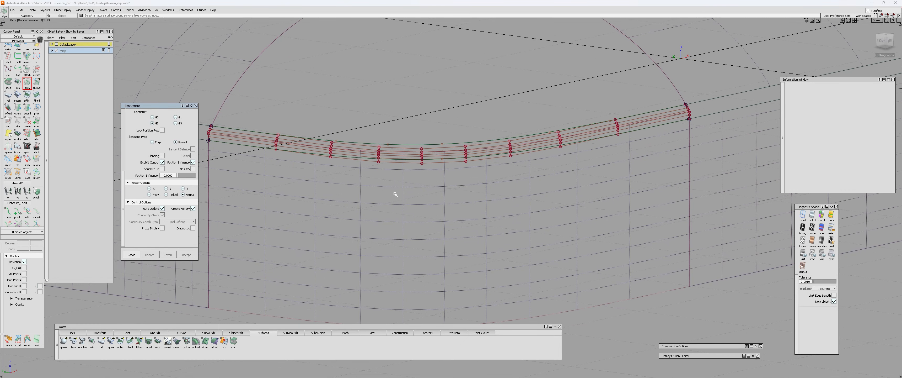
mouse_move(368, 151)
ctrl+shift+mouse_down()
mouse_move(355, 150)
mouse_move(363, 163)
ctrl+shift+mouse_up()
click(355, 149)
mouse_move(381, 164)
ctrl+shift+right_down()
mouse_move(367, 164)
mouse_move(373, 193)
ctrl+shift+right_up()
alt+shift+drag(372, 193, 372, 202)
ctrl+shift+right_drag(372, 199, 377, 180)
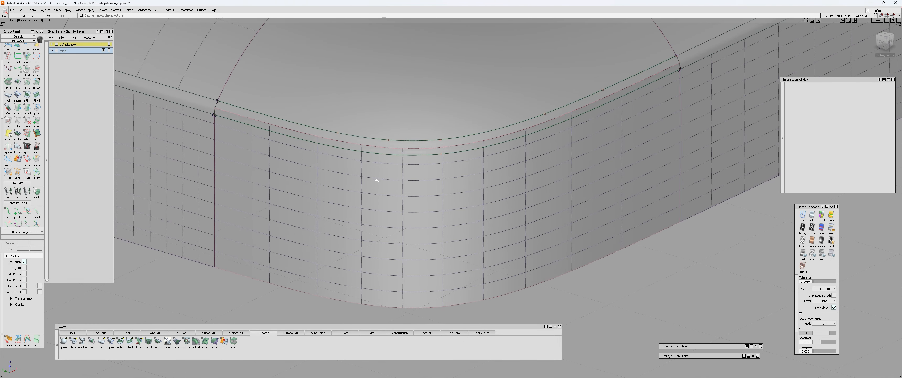
ctrl+shift+middle_drag(376, 179, 386, 173)
ctrl+shift+right_drag(403, 156, 382, 152)
mouse_move(379, 149)
alt+shift+mouse_down()
mouse_move(408, 159)
mouse_move(456, 198)
mouse_move(383, 169)
mouse_move(155, 138)
mouse_move(451, 146)
mouse_move(452, 161)
mouse_move(429, 147)
mouse_move(428, 183)
mouse_move(427, 166)
alt+shift+mouse_up()
Step: Apply zebra-stripe diagnostic shading and examine the highlight flow across the top cap, corner fillet and wall
click(813, 230)
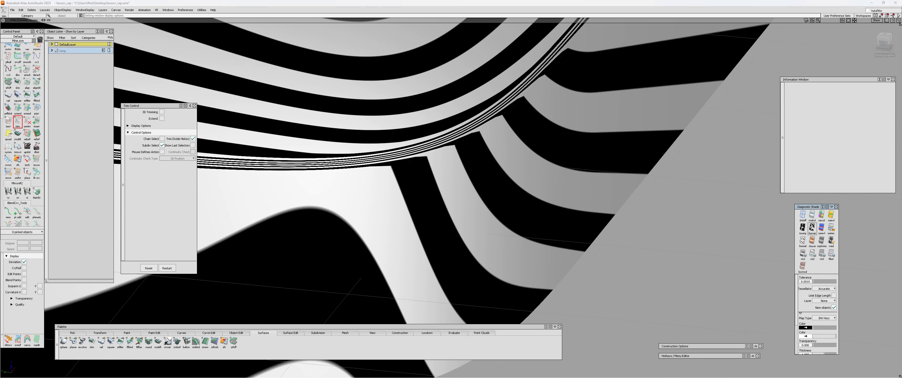
mouse_move(452, 150)
alt+shift+mouse_down()
mouse_move(433, 148)
mouse_move(455, 153)
mouse_move(435, 172)
mouse_move(471, 180)
alt+shift+mouse_up()
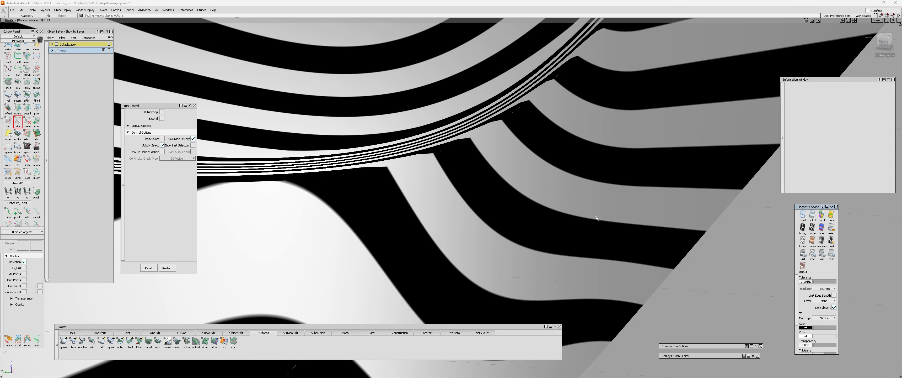
mouse_move(485, 168)
alt+shift+mouse_down()
mouse_move(495, 198)
mouse_move(479, 211)
mouse_move(473, 196)
mouse_move(470, 247)
mouse_move(509, 267)
alt+shift+mouse_up()
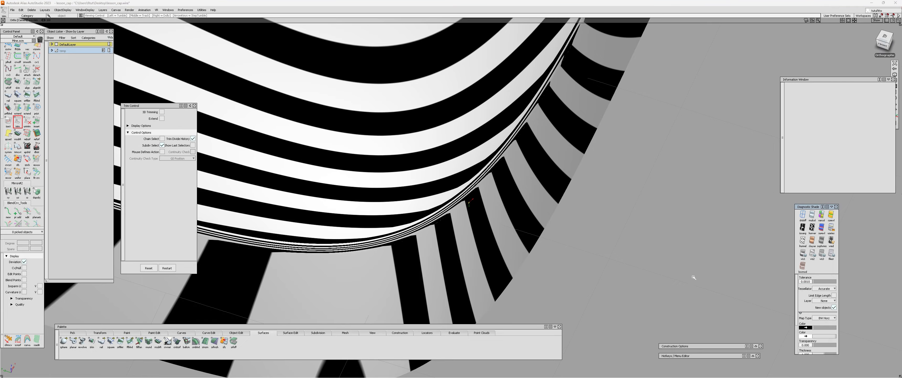
mouse_move(693, 278)
alt+shift+mouse_down()
mouse_move(391, 228)
mouse_move(411, 229)
alt+shift+mouse_up()
alt+shift+right_drag(412, 229, 776, 258)
Step: Replace the zebra stripes with plain shading and show the CVs of the corner surface
click(812, 218)
mouse_move(508, 273)
alt+shift+mouse_down()
mouse_move(452, 238)
mouse_move(444, 207)
alt+shift+mouse_up()
click(398, 202)
click(397, 203)
click(398, 202)
click(398, 202)
alt+shift+right_drag(398, 202, 429, 222)
key(ctrl+shift+c)
click(424, 176)
click(426, 195)
alt+shift+drag(430, 222, 428, 232)
ctrl+shift+drag(428, 227, 426, 205)
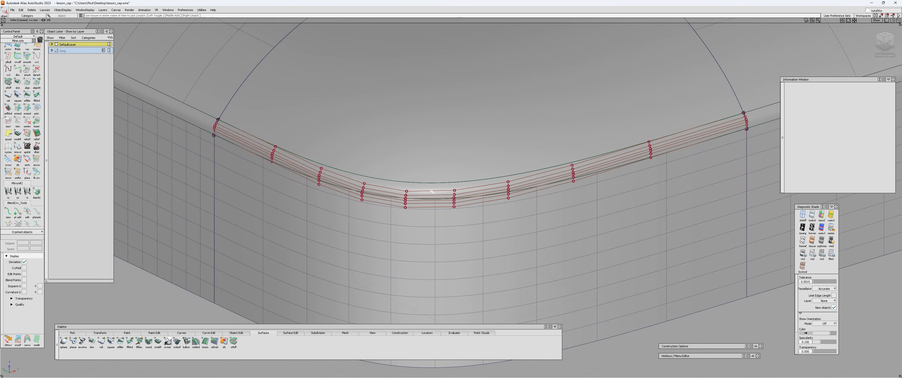
Step: Delete the aligned higher-degree corner surface
click(426, 197)
click(426, 197)
click(426, 194)
key(Delete)
Step: Untrim the top cap and rounded wall at the corner and delete the leftover trim curves
click(426, 202)
key(ctrl+shift+u)
click(428, 145)
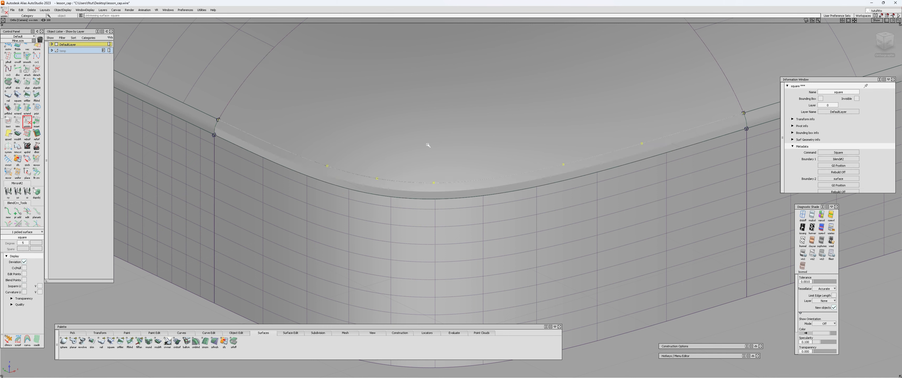
drag(418, 164, 416, 220)
key(Delete)
key(Return)
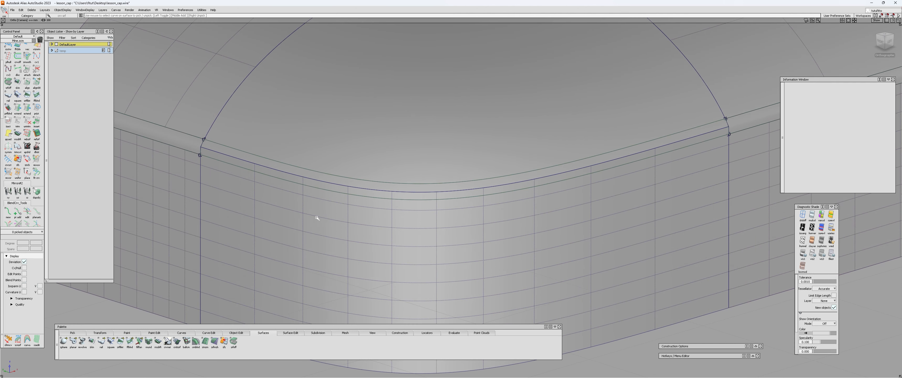
Step: Untemplate the reference copy of the corner surface and isolate it with its CVs shown
click(380, 168)
ctrl+shift+right_drag(403, 216, 409, 265)
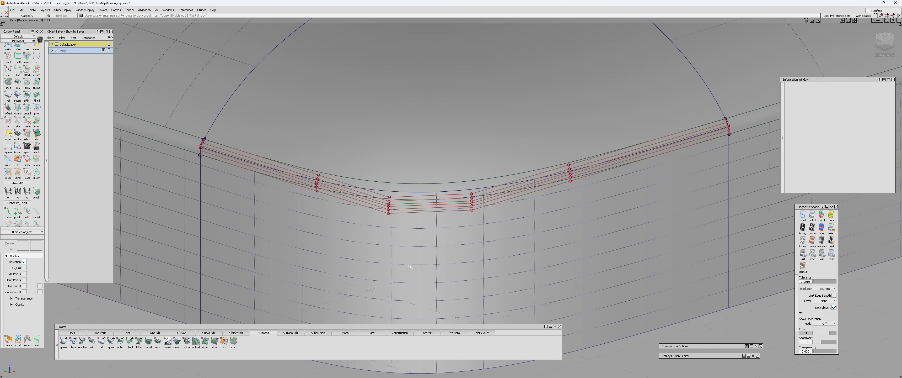
click(341, 183)
key(alt+h)
Step: Detach the corner surface at its middle and split each half again at its midpoint, making four patches
key(ctrl+d)
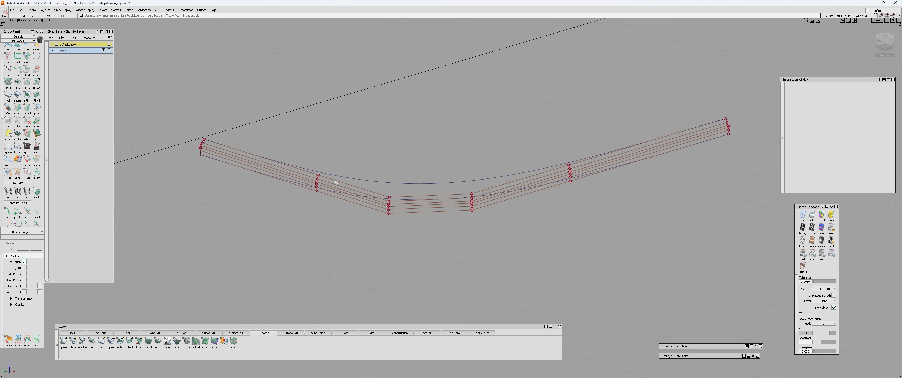
alt+shift+right_drag(335, 182, 322, 177)
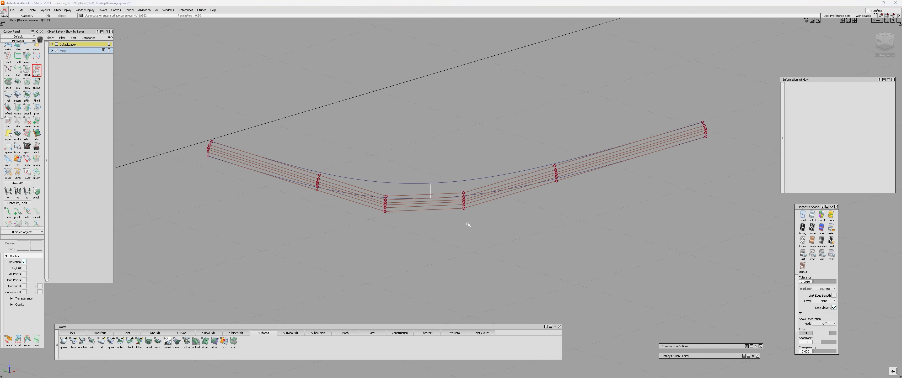
key(space)
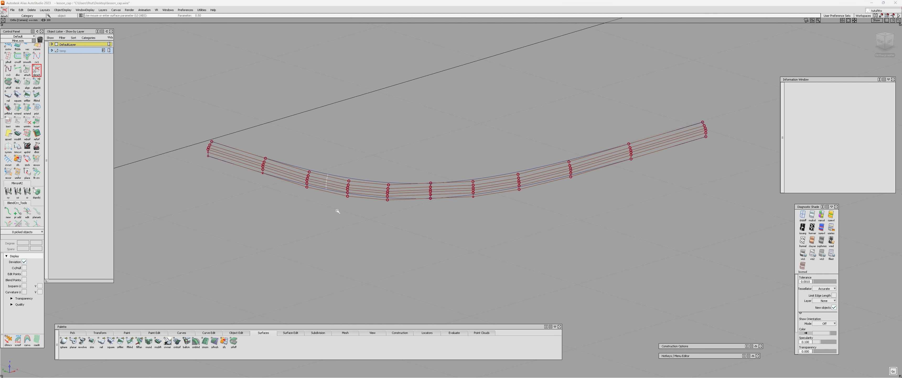
key(space)
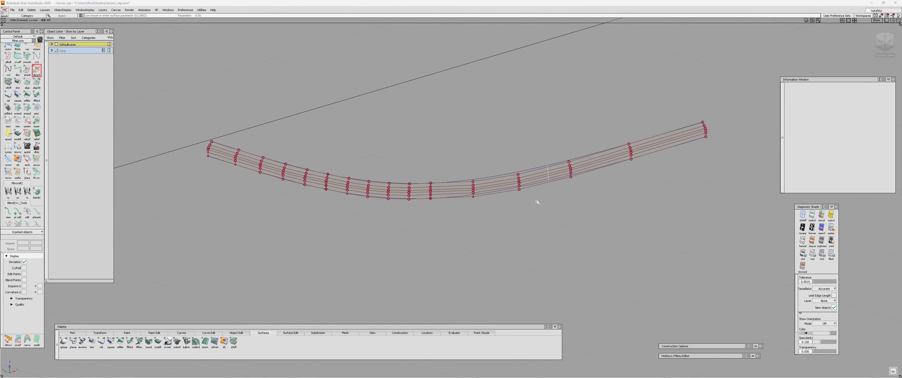
key(space)
alt+shift+drag(537, 201, 458, 198)
Step: Turn off the CV display on all four corner patches
click(325, 192)
click(417, 194)
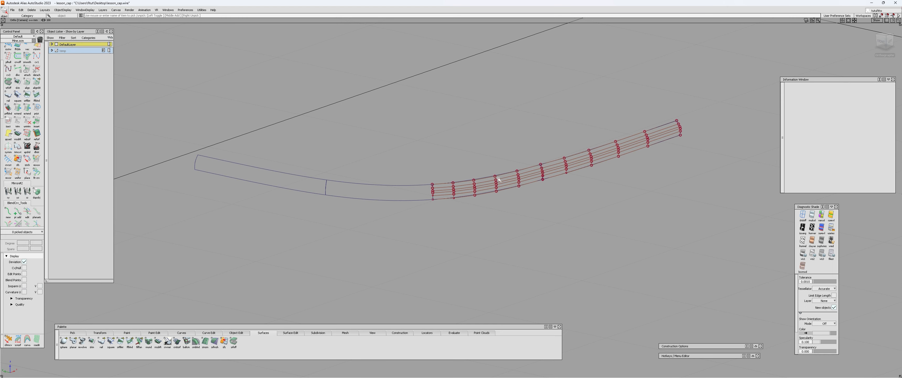
click(498, 179)
click(588, 155)
click(577, 161)
click(574, 166)
click(429, 191)
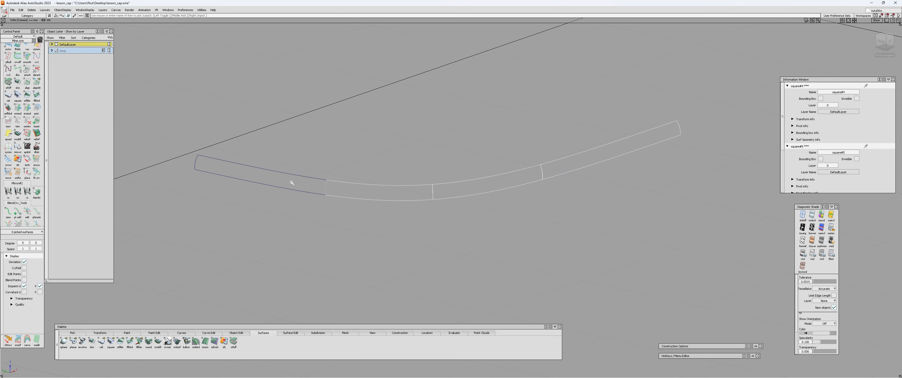
click(291, 186)
Step: Check the surface continuity at the seams between the four patches and bring back the hidden cap and wall
alt+shift+drag(433, 226, 403, 228)
ctrl+shift+drag(402, 227, 403, 217)
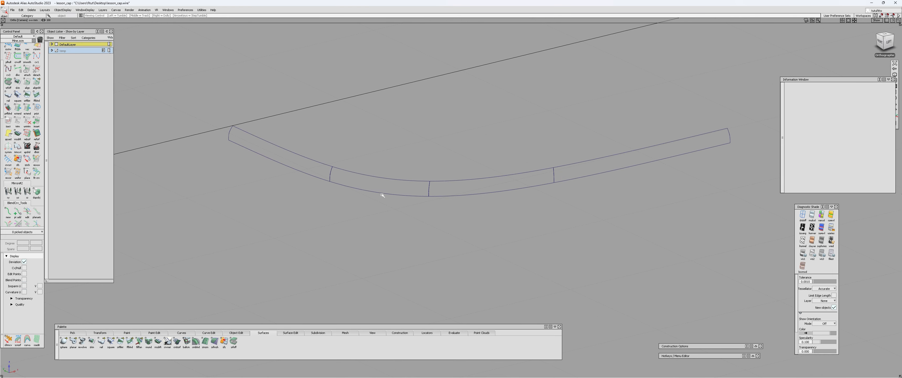
alt+shift+drag(382, 195, 431, 196)
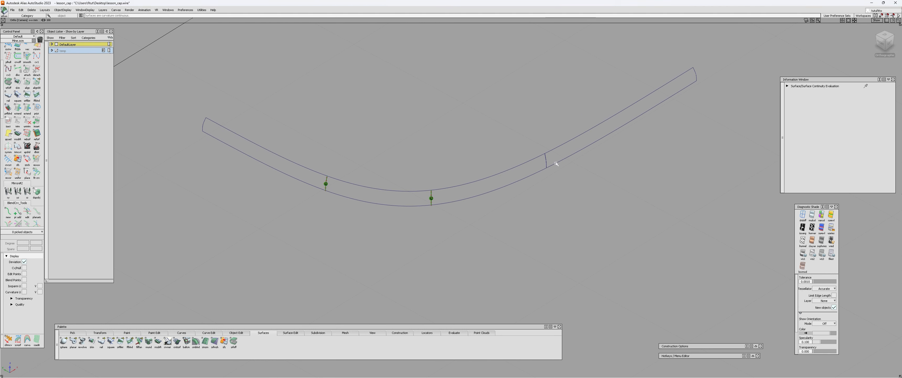
mouse_move(358, 203)
alt+shift+mouse_down()
mouse_move(365, 188)
mouse_move(312, 176)
alt+shift+mouse_up()
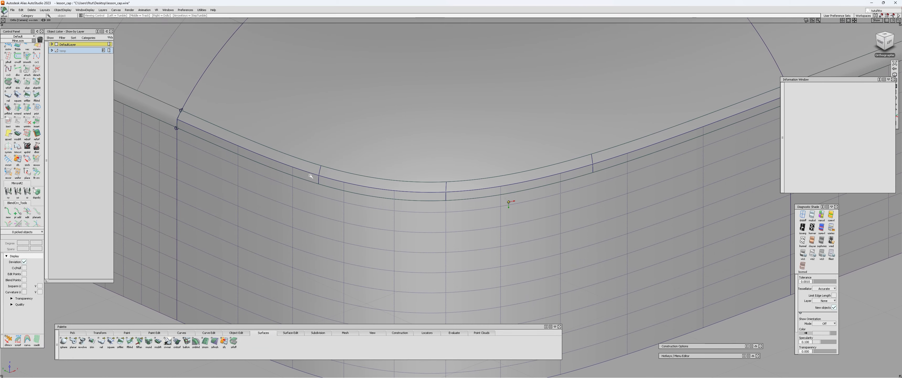
Step: Align the upper edges of the four corner patches to the top cap with G2 Project alignment and Normal vector
key(ctrl+a)
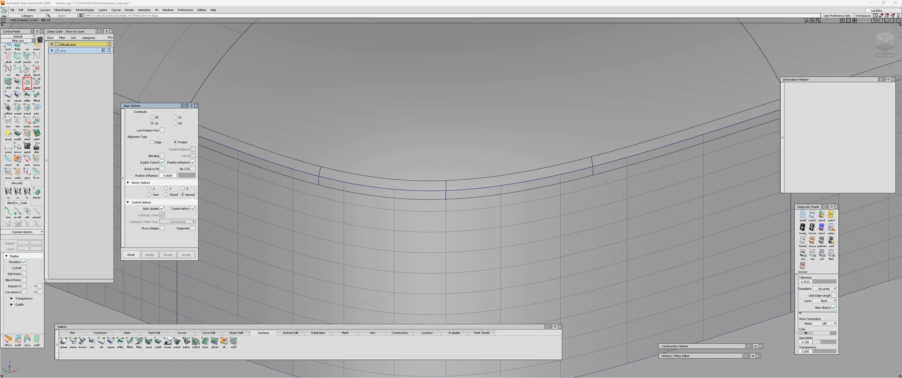
click(280, 155)
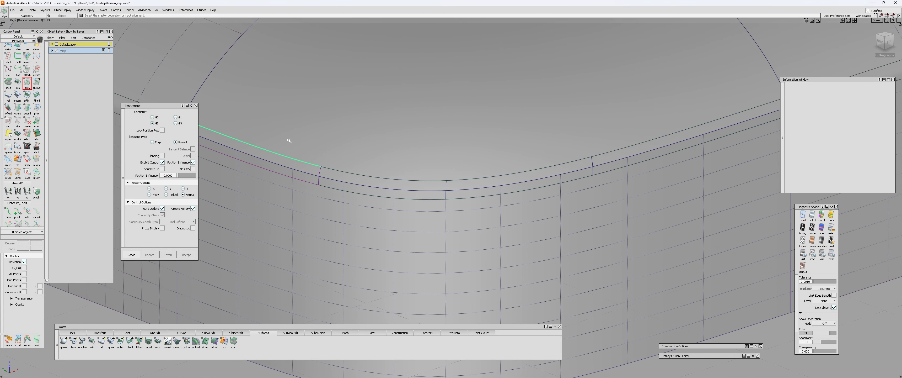
alt+shift+drag(282, 170, 372, 179)
key(ctrl+a)
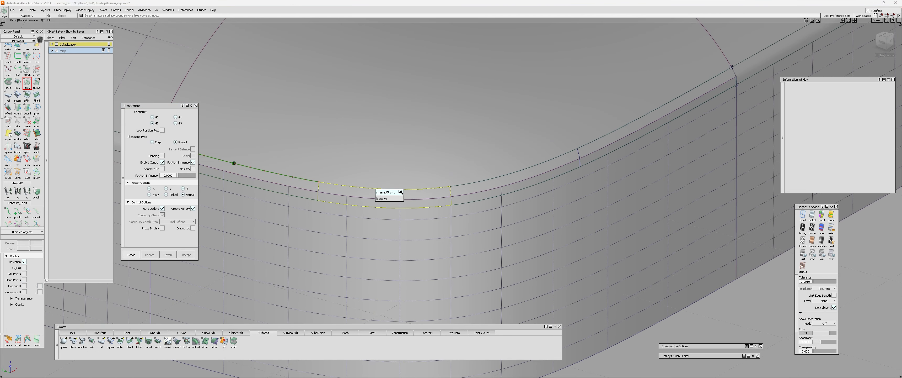
click(401, 192)
click(497, 186)
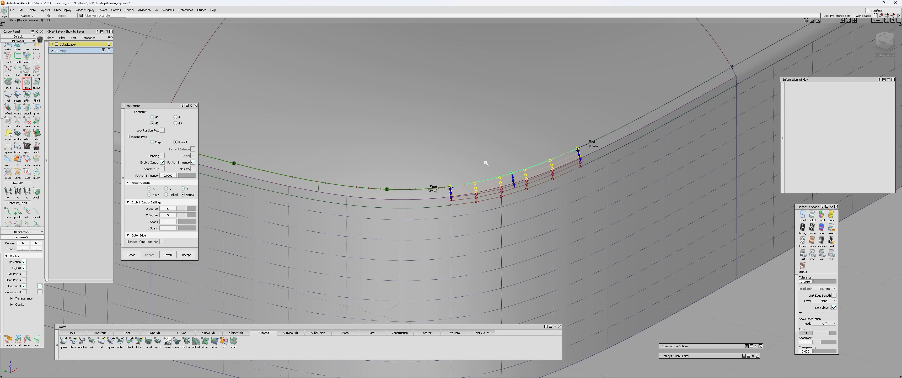
click(486, 163)
click(598, 139)
click(608, 148)
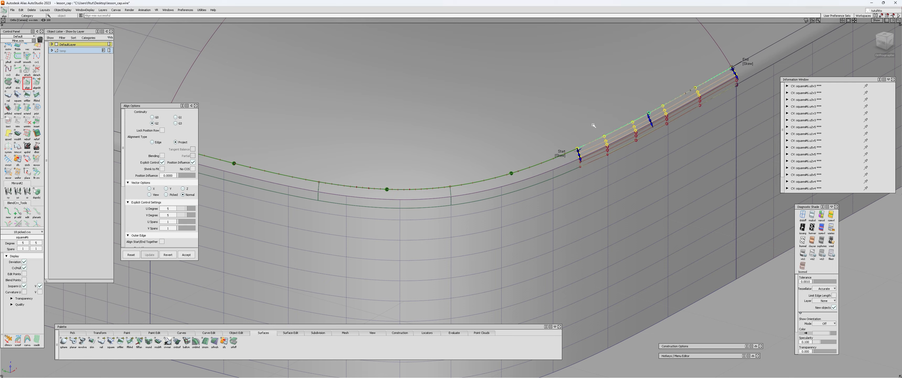
Step: Align the lower edges of the two patches on the one half of the corner to the wall with G2 Project alignment
alt+shift+drag(594, 125, 494, 143)
alt+shift+middle_drag(509, 201, 358, 195)
alt+shift+drag(501, 196, 504, 160)
key(Escape)
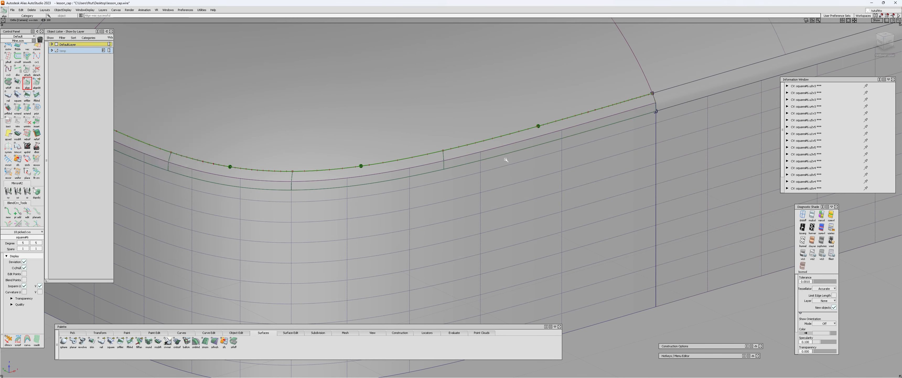
click(517, 150)
click(526, 160)
alt+shift+middle_drag(430, 174, 513, 174)
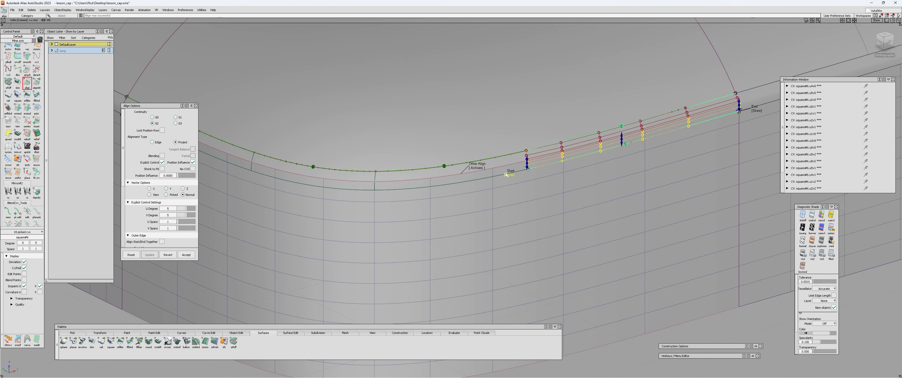
click(474, 179)
click(473, 178)
click(481, 185)
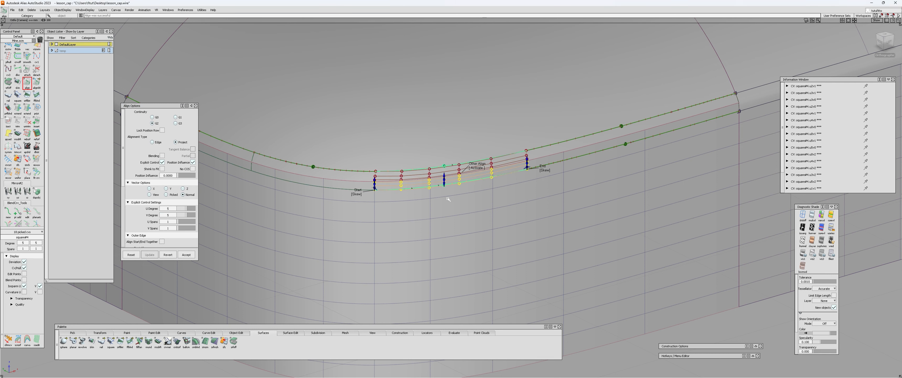
Step: Align the lower edges of the remaining two corner patches to the wall with the same G2 Project settings
alt+shift+drag(448, 198, 477, 199)
click(318, 204)
click(318, 204)
click(328, 210)
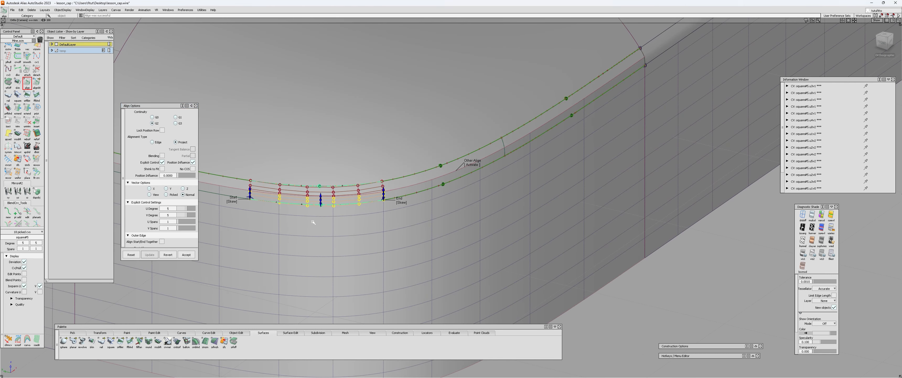
alt+shift+drag(313, 222, 345, 222)
alt+shift+middle_drag(345, 222, 428, 206)
click(358, 207)
click(382, 211)
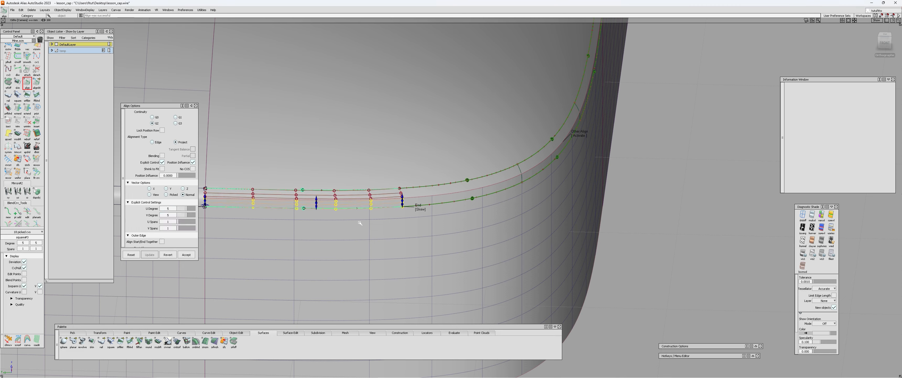
Step: Check the surface continuity at the three seams between the aligned corner patches
alt+shift+drag(459, 222, 368, 210)
scroll(366, 152, up, 3)
click(366, 153)
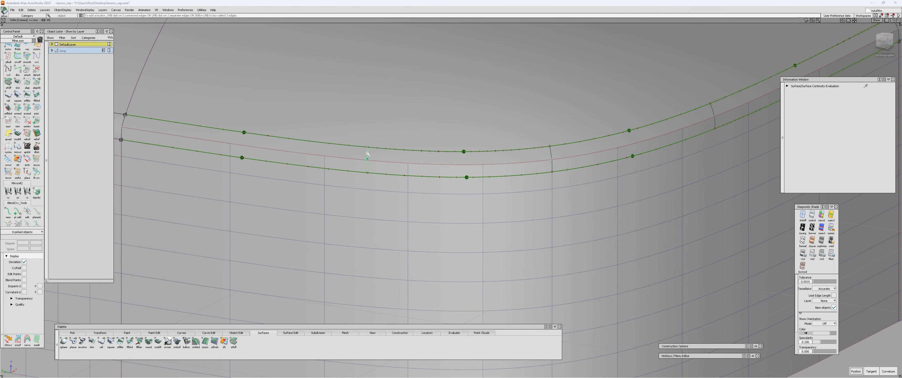
alt+shift+middle_drag(521, 152, 427, 157)
click(458, 158)
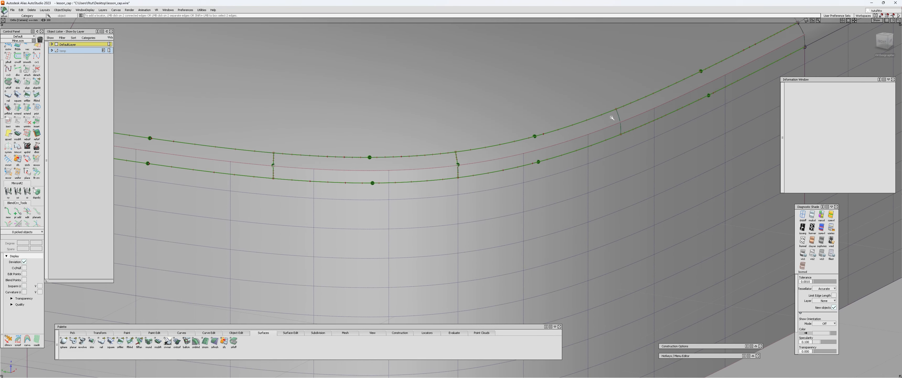
click(618, 120)
Step: Trim the top cap and rounded wall back to the edges of the four-patch corner fillet
alt+shift+right_drag(452, 157, 427, 181)
key(t)
click(409, 117)
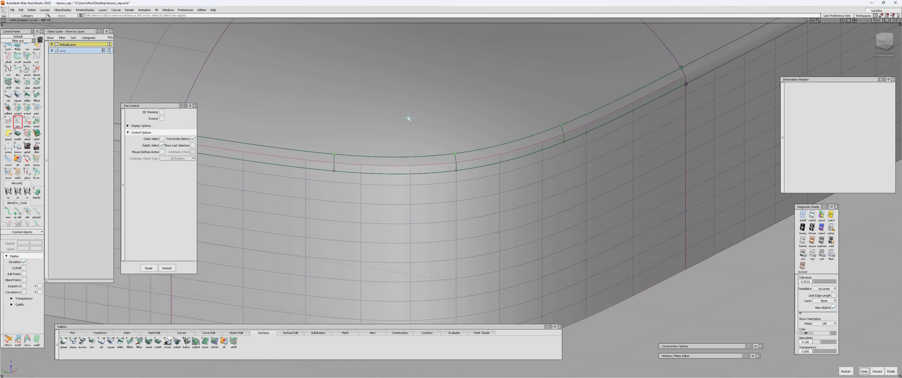
key(space)
click(409, 200)
key(space)
key(m)
alt+shift+right_drag(365, 189, 335, 234)
mouse_move(384, 206)
alt+shift+mouse_down()
mouse_move(364, 214)
mouse_move(385, 171)
alt+shift+mouse_up()
alt+shift+drag(423, 193, 420, 219)
key(s)
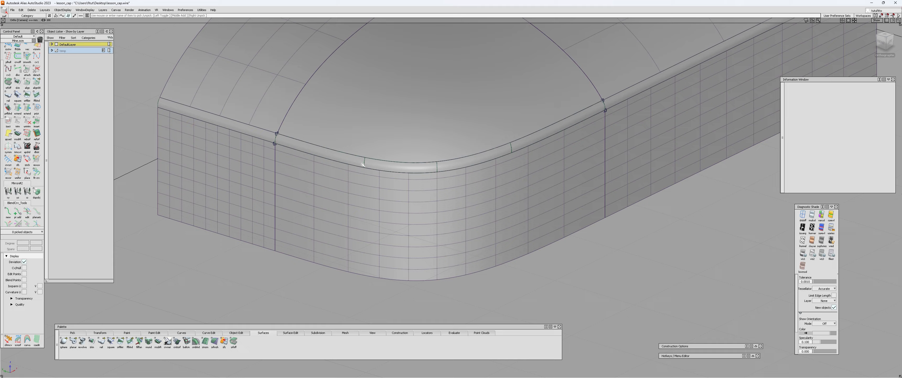
Step: Examine the four corner fillet patches and display the control vertices on a single patch
click(329, 154)
click(402, 167)
click(477, 159)
click(538, 136)
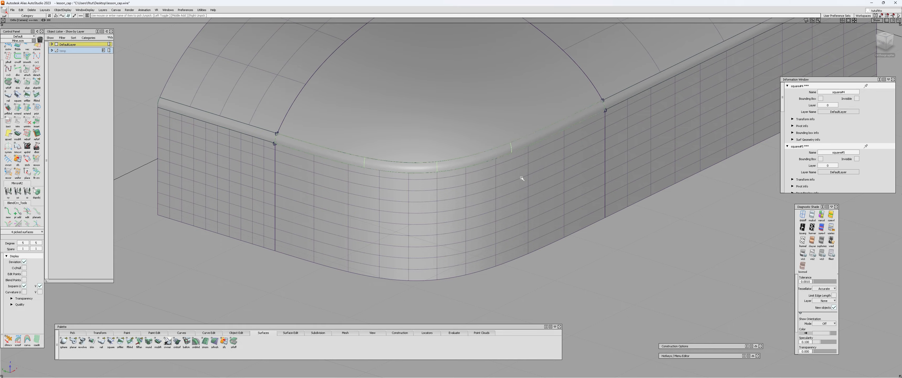
alt+shift+drag(521, 178, 490, 195)
key(c)
key(c)
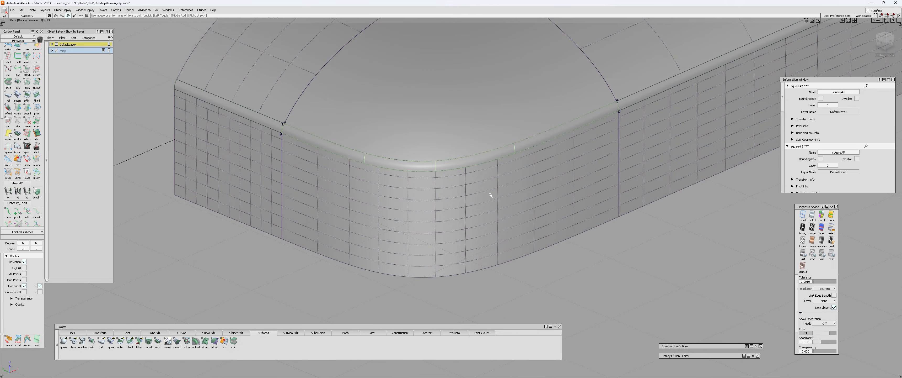
click(489, 194)
alt+shift+right_drag(433, 182, 457, 163)
alt+shift+drag(457, 162, 465, 186)
click(468, 155)
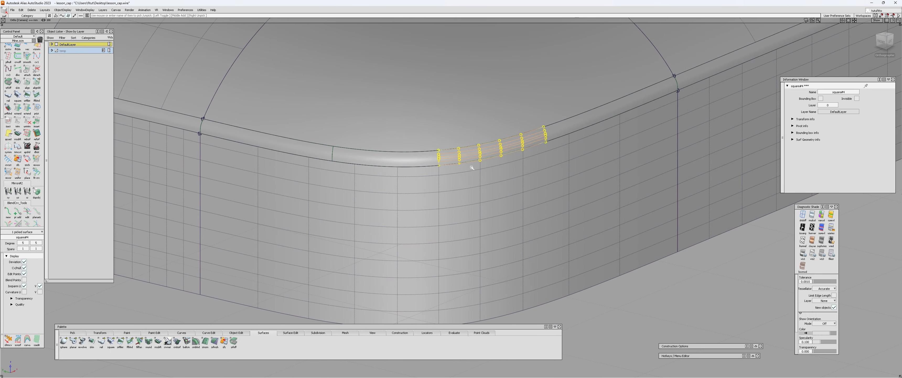
Step: Check the surface continuity between one corner fillet patch and the wall along their shared lower edge
click(472, 168)
key(ctrl+shift+c)
click(478, 159)
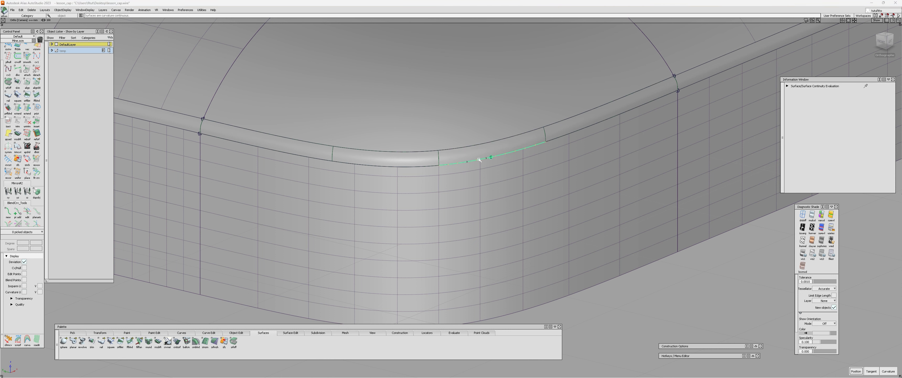
key(ctrl+shift+o)
click(479, 152)
click(501, 159)
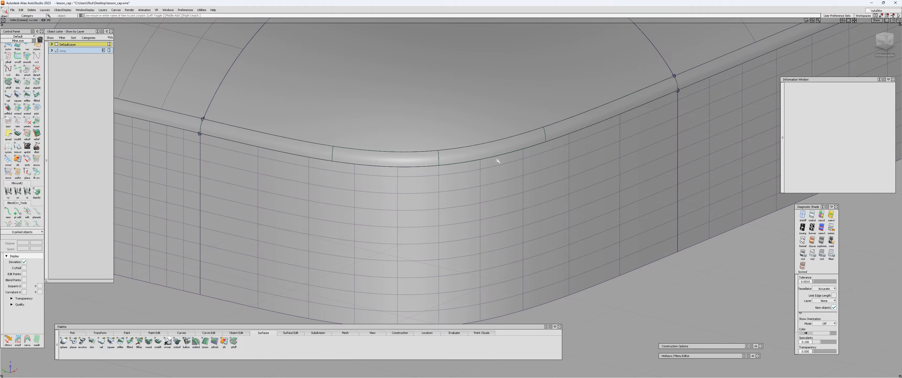
Step: Inspect the reflection flow over the cap, corner fillet and wall with zebra stripe shading, and restore the plain shading
click(812, 228)
alt+shift+drag(464, 197, 506, 223)
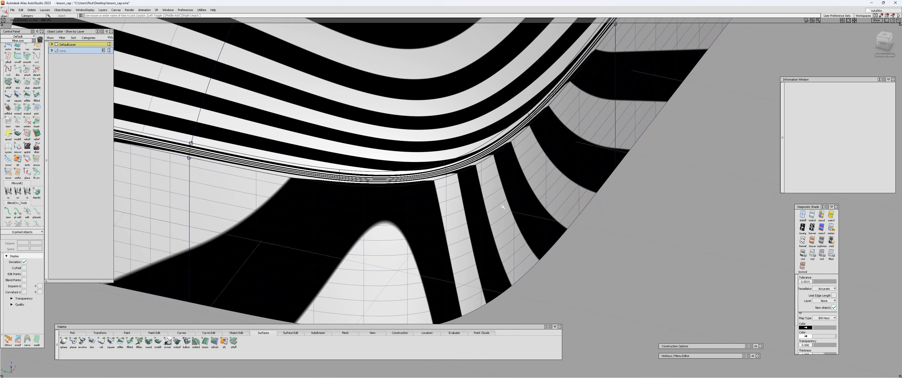
click(812, 214)
alt+shift+right_drag(700, 199, 567, 203)
alt+shift+drag(567, 203, 412, 197)
ctrl+shift+right_drag(471, 215, 482, 189)
ctrl+shift+right_drag(481, 189, 494, 166)
mouse_move(494, 165)
alt+shift+mouse_down()
mouse_move(537, 157)
mouse_move(516, 169)
alt+shift+mouse_up()
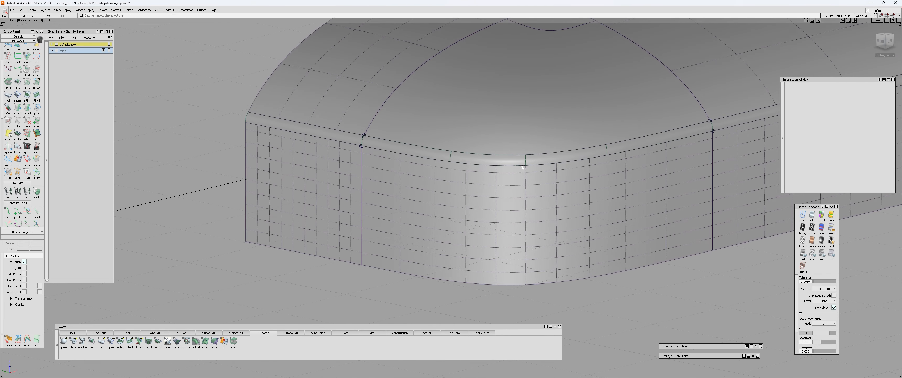
alt+shift+drag(559, 195, 508, 153)
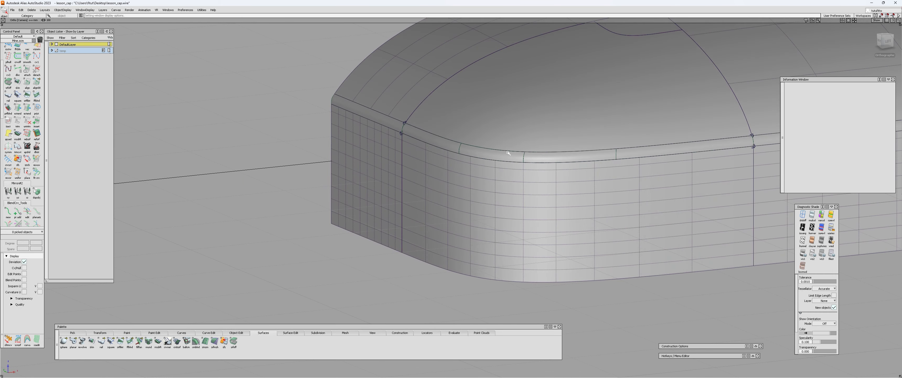
alt+shift+drag(472, 174, 300, 203)
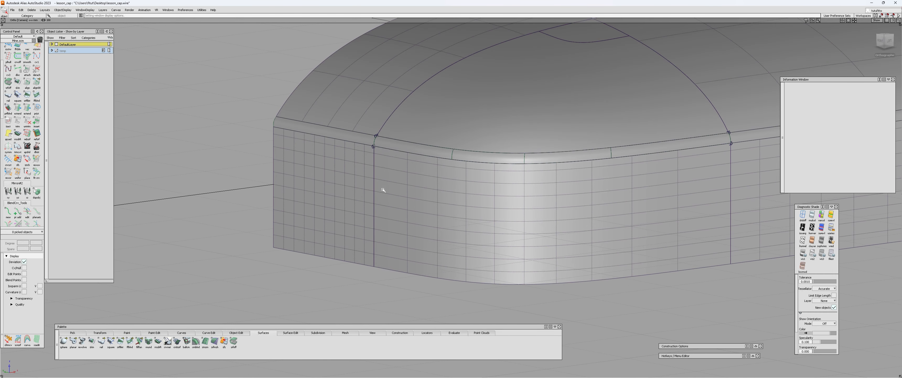
alt+shift+drag(231, 130, 499, 234)
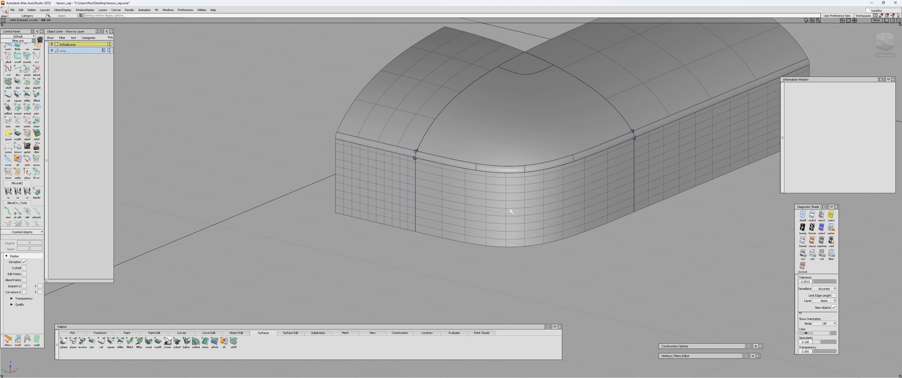
Step: Assign the blend curves at both ends of the corner to the hidden temp layer
ctrl+shift+drag(510, 211, 572, 255)
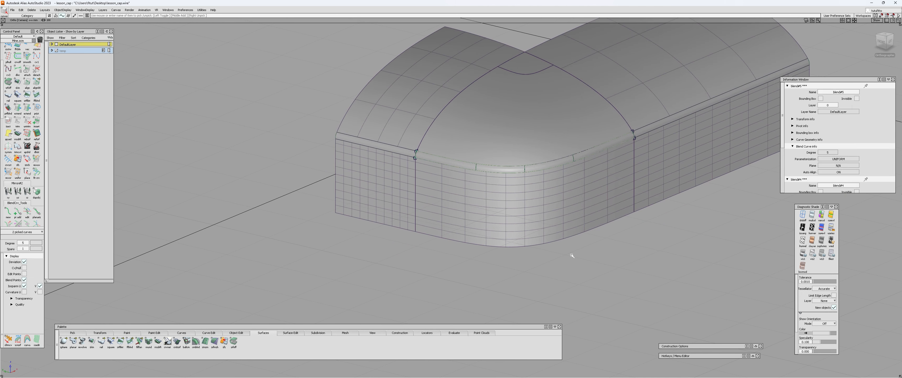
right_click(60, 52)
click(70, 56)
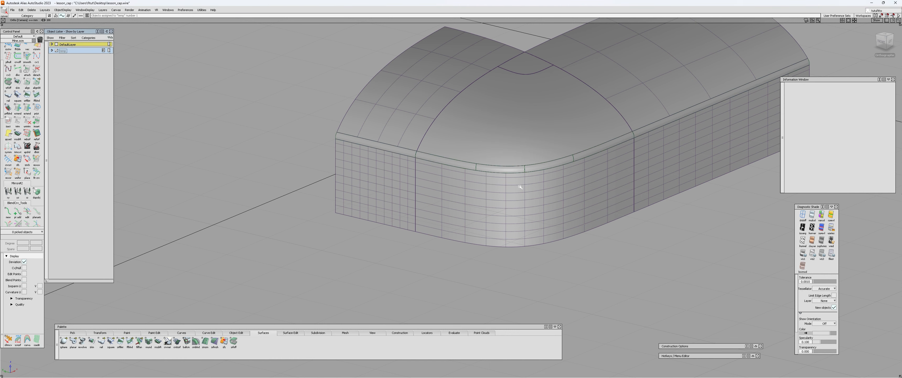
Step: Delete the construction history of the straight fillets and the four corner patches, and clear the selection
scroll(516, 183, up, 1)
ctrl+shift+drag(516, 183, 501, 169)
ctrl+shift+drag(521, 206, 497, 204)
scroll(426, 168, up, 2)
click(411, 155)
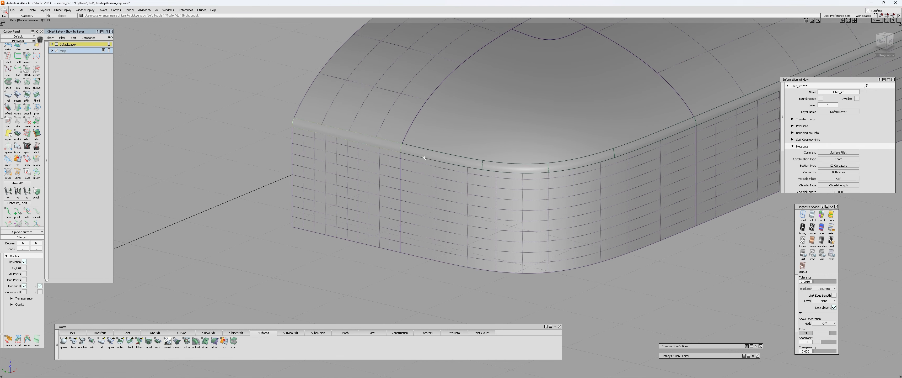
click(404, 151)
click(482, 165)
click(548, 167)
click(611, 155)
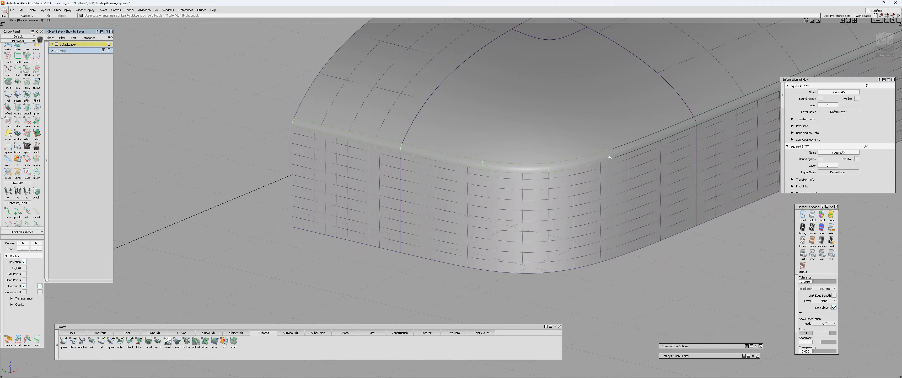
click(695, 120)
click(702, 117)
scroll(710, 113, down, 2)
alt+shift+middle_drag(658, 139, 502, 185)
key(ctrl+h)
key(Return)
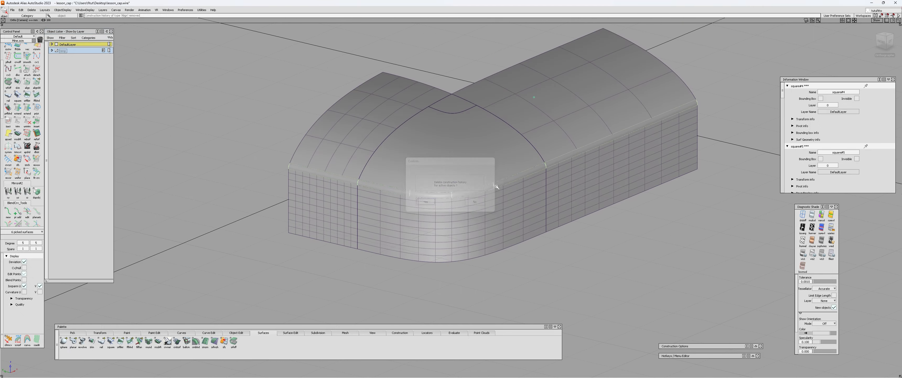
ctrl+shift+drag(495, 186, 499, 181)
Step: Start the Panel Gap tool with its control options open for the side wall
scroll(500, 180, up, 2)
alt+shift+drag(395, 205, 432, 155)
alt+shift+middle_drag(380, 197, 493, 147)
alt+shift+drag(455, 149, 332, 203)
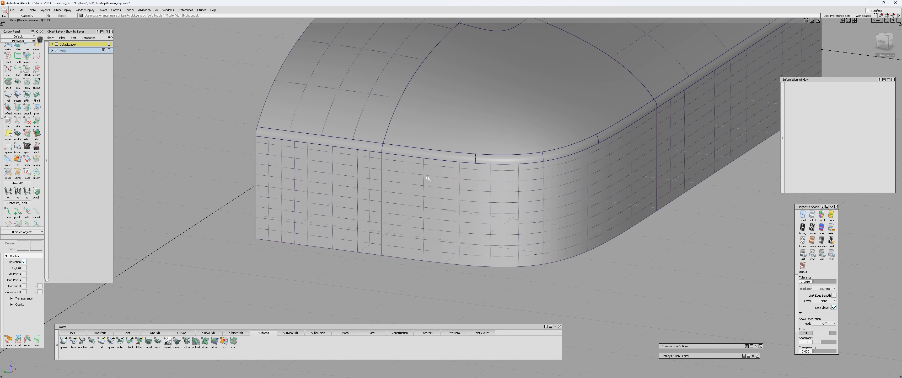
alt+shift+drag(429, 178, 405, 194)
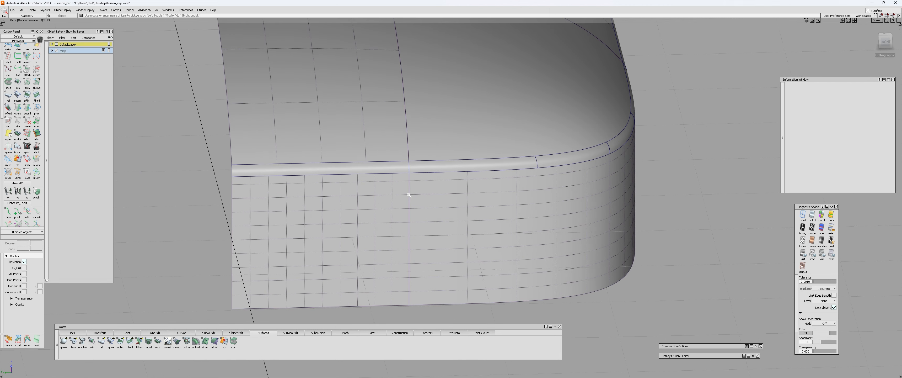
alt+shift+drag(249, 199, 332, 214)
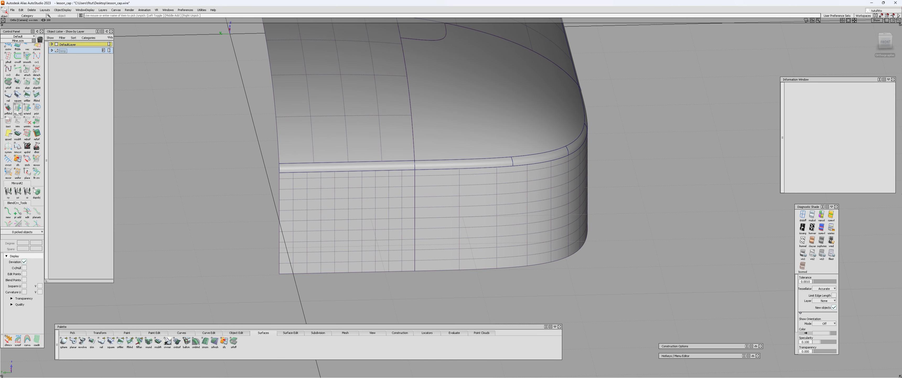
scroll(27, 135, up, 3)
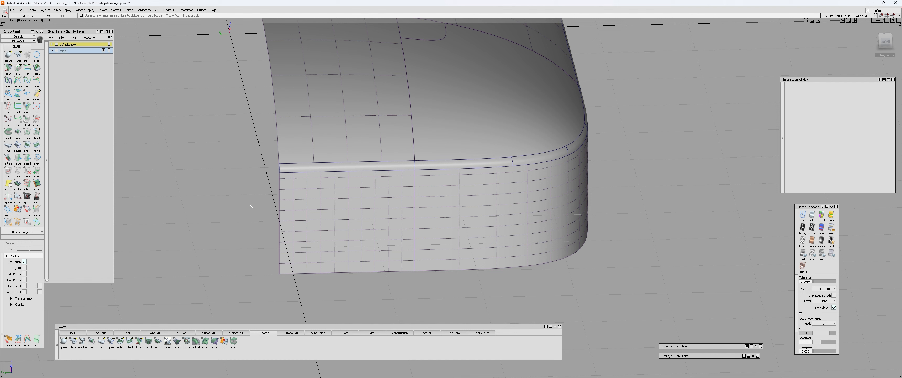
drag(7, 68, 47, 68)
double_click(7, 68)
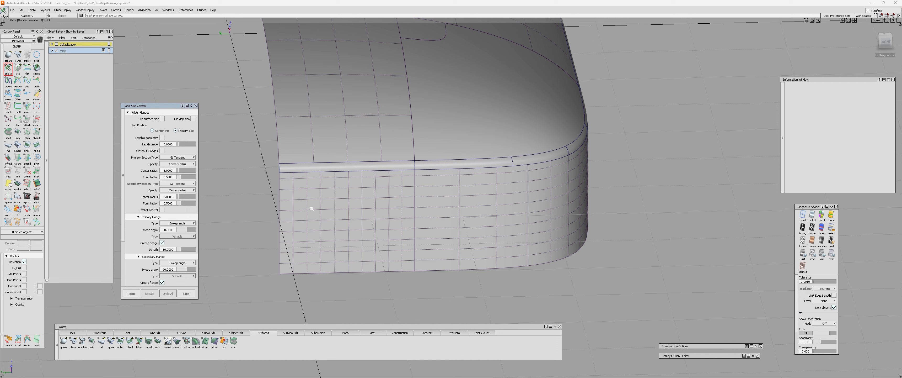
alt+shift+drag(310, 201, 463, 201)
alt+shift+right_drag(463, 201, 599, 257)
alt+shift+drag(599, 256, 346, 168)
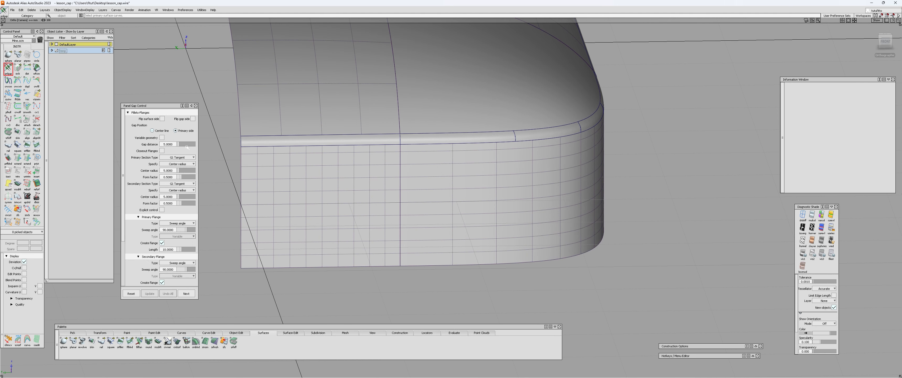
drag(151, 105, 148, 84)
scroll(149, 207, down, 7)
scroll(149, 207, up, 6)
scroll(149, 207, up, 1)
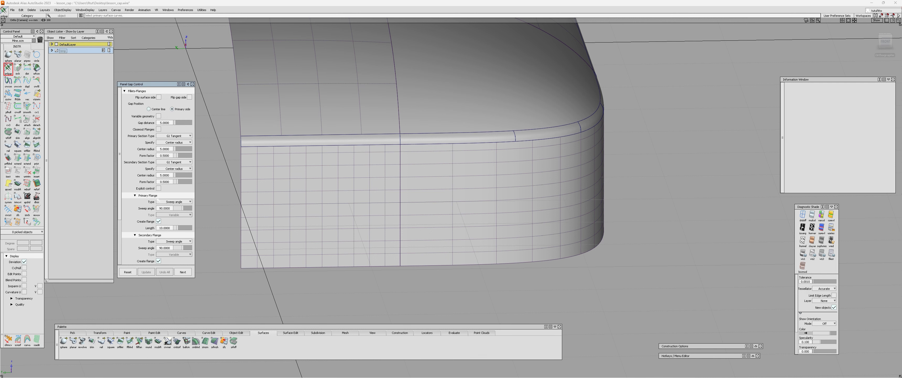
Step: Set the panel gap distance to 0 and the primary section type to G2 Curvature, specified by tangent offset
drag(169, 123, 130, 123)
text(0)
click(179, 136)
click(175, 148)
click(188, 142)
click(171, 148)
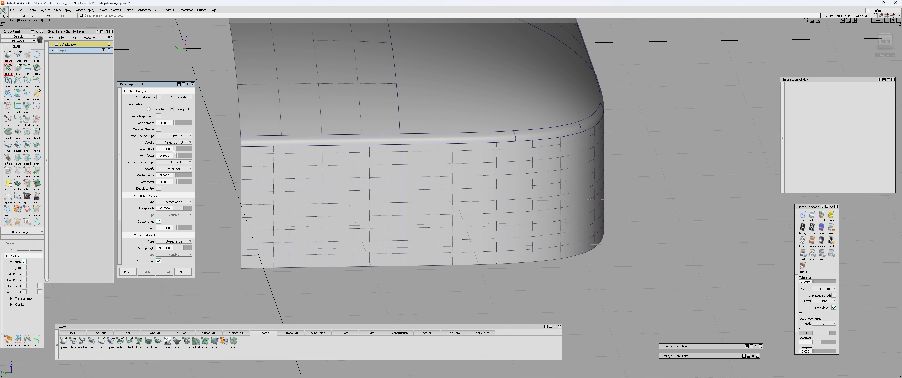
Step: Set the primary tangent offset to 0.8 and choose G2 Curvature as the secondary section type
click(170, 149)
text(0.8)
key(Return)
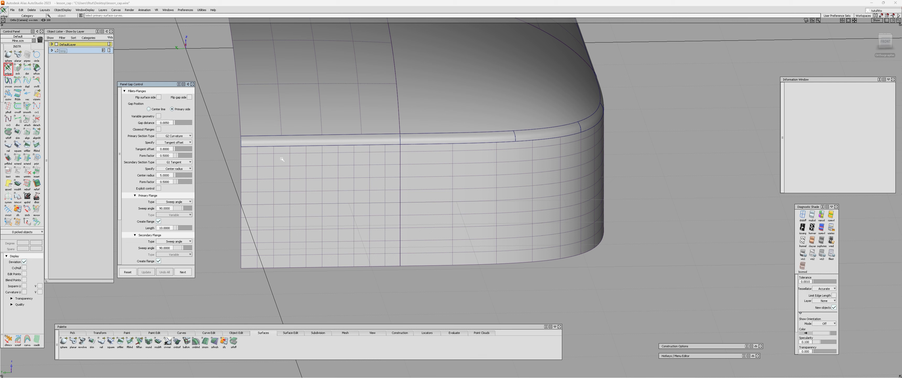
click(185, 164)
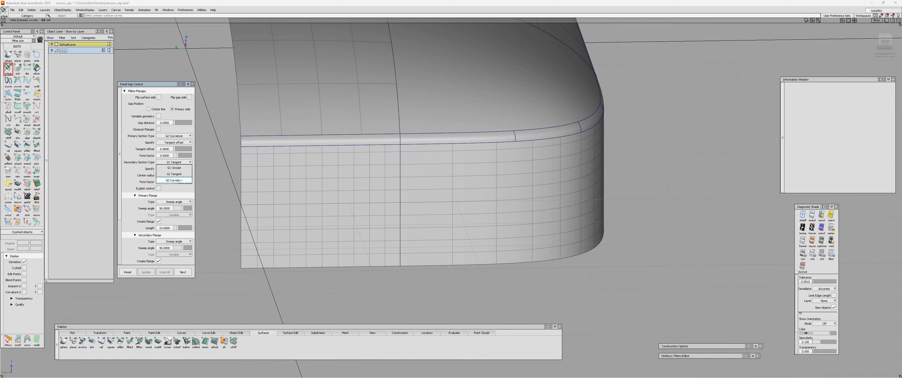
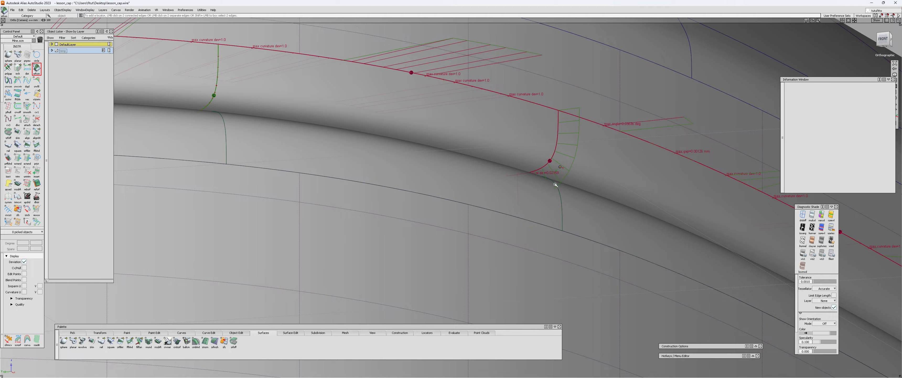
Step: Examine the rounded edges and flanges of the panel gap around the corner and at the wall's open end
mouse_move(555, 185)
alt+shift+mouse_down()
mouse_move(379, 155)
mouse_move(322, 187)
mouse_move(330, 168)
mouse_move(387, 215)
mouse_move(473, 211)
mouse_move(490, 200)
mouse_move(496, 207)
alt+shift+mouse_up()
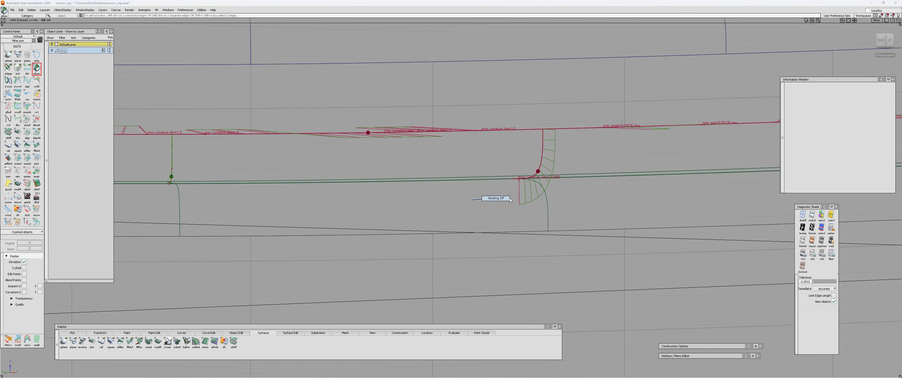
alt+shift+right_drag(510, 200, 451, 186)
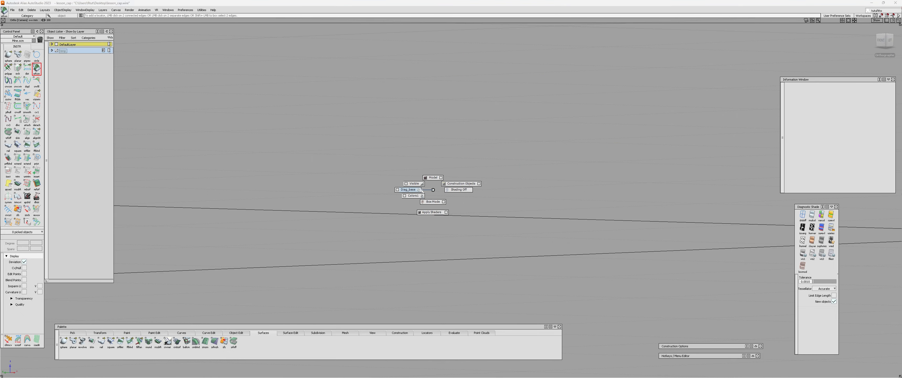
ctrl+shift+drag(420, 190, 420, 190)
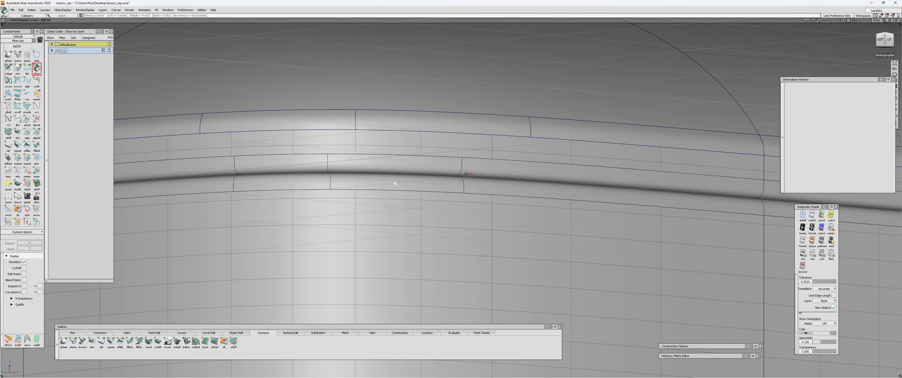
alt+shift+drag(471, 164, 409, 262)
alt+shift+right_drag(409, 261, 364, 151)
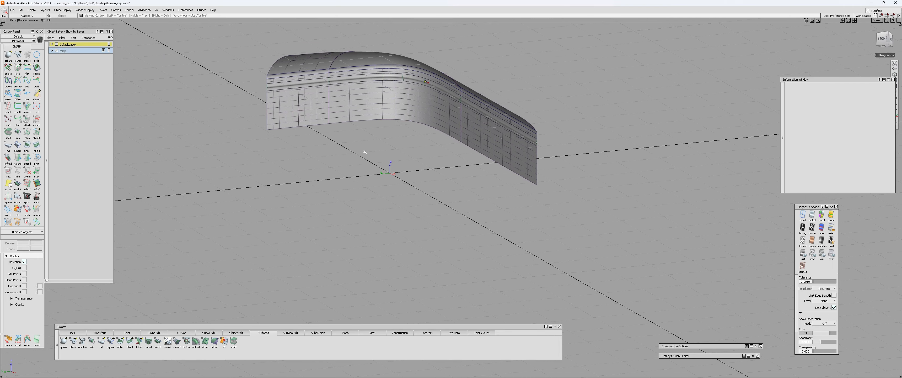
alt+shift+drag(378, 163, 429, 76)
alt+shift+right_drag(429, 76, 475, 135)
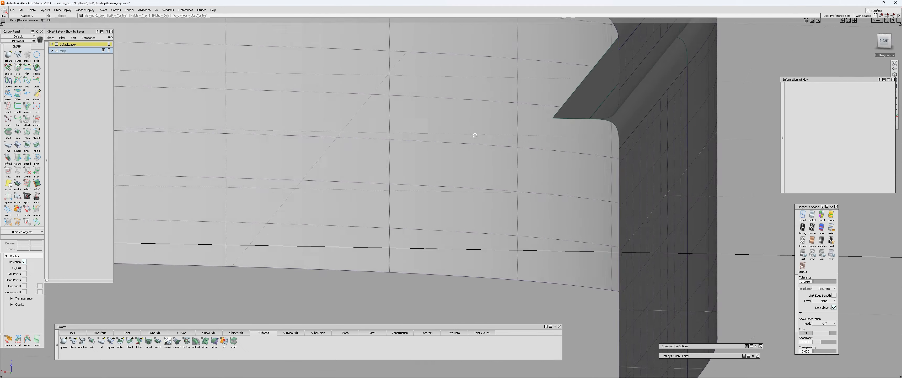
alt+shift+middle_drag(476, 135, 474, 169)
mouse_move(473, 169)
alt+shift+mouse_down()
mouse_move(511, 139)
mouse_move(487, 162)
alt+shift+mouse_up()
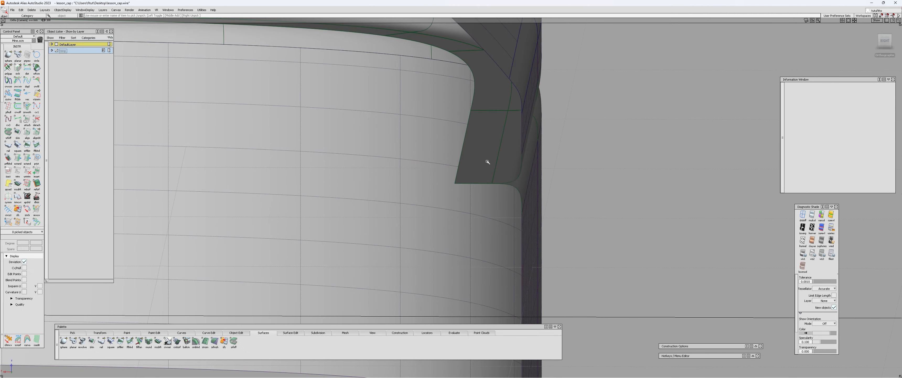
alt+shift+right_drag(490, 186, 506, 199)
alt+shift+drag(506, 199, 495, 139)
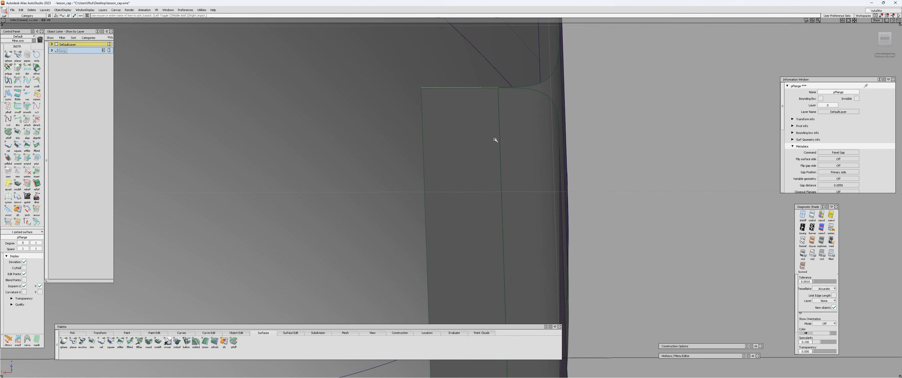
Step: Check the surface continuity along the edges where the flanges meet inside the panel gap
alt+shift+right_drag(496, 90, 527, 38)
alt+shift+drag(479, 111, 479, 134)
alt+shift+right_drag(515, 104, 497, 139)
alt+shift+drag(497, 139, 544, 145)
alt+shift+right_drag(502, 99, 536, 45)
alt+shift+right_drag(499, 137, 442, 179)
alt+shift+middle_drag(420, 111, 614, 252)
alt+shift+right_drag(310, 137, 329, 93)
alt+shift+right_drag(376, 163, 393, 137)
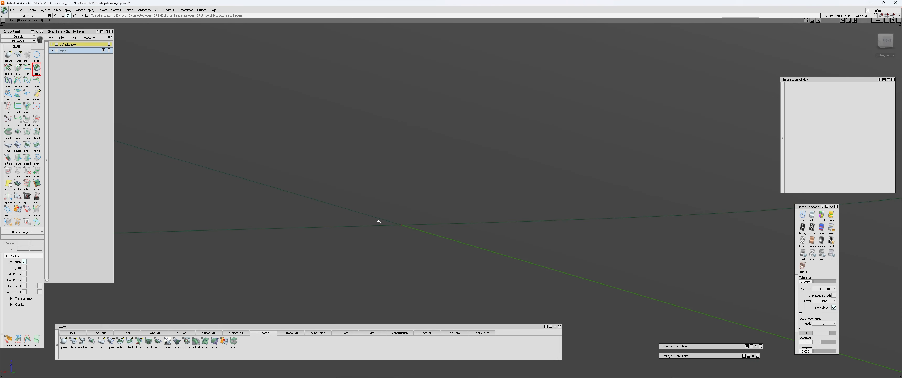
mouse_move(388, 215)
alt+shift+right_down()
mouse_move(286, 214)
mouse_move(317, 167)
mouse_move(470, 161)
mouse_move(403, 182)
mouse_move(396, 196)
mouse_move(385, 195)
mouse_move(462, 137)
mouse_move(413, 191)
mouse_move(421, 185)
mouse_move(494, 231)
mouse_move(543, 217)
mouse_move(435, 210)
mouse_move(456, 232)
alt+shift+right_up()
alt+shift+drag(455, 232, 294, 231)
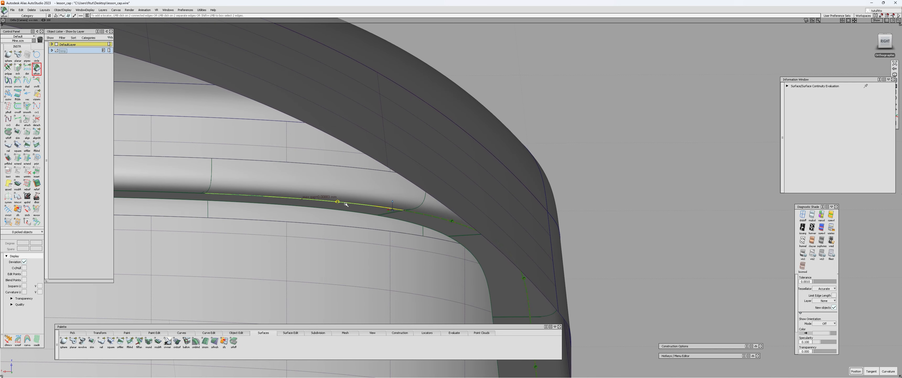
Step: Inspect the positional deviation along the highlighted flange edge leading into the corner
alt+shift+drag(346, 203, 345, 208)
alt+shift+right_drag(293, 200, 325, 199)
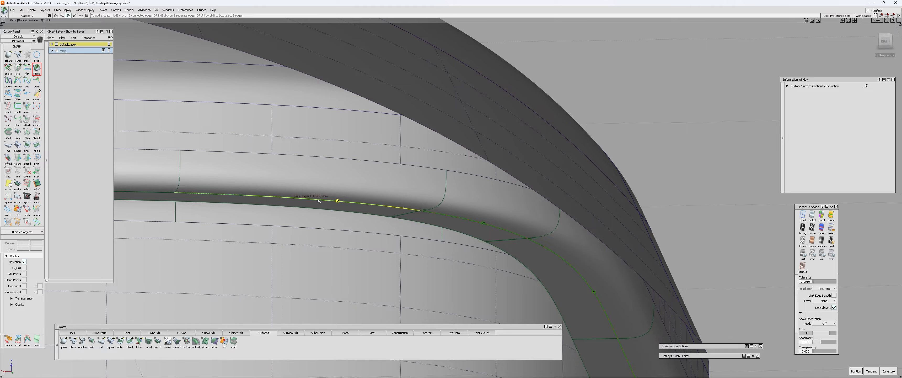
alt+shift+drag(319, 200, 431, 217)
Step: Pick the panel gap surfaces and hide everything else in the model
click(385, 196)
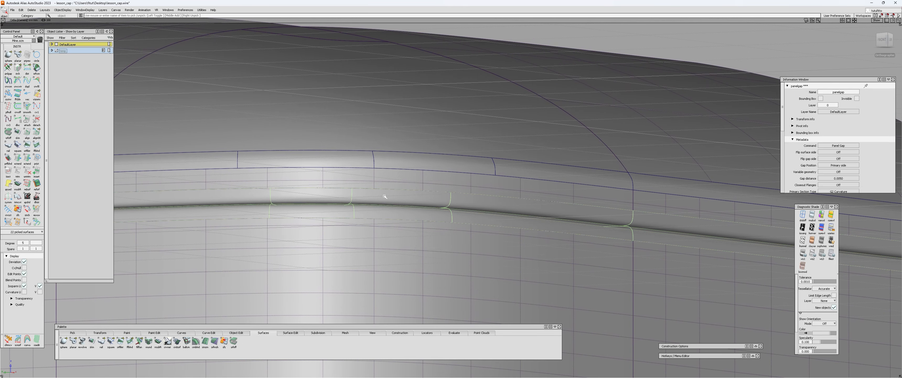
key(alt+h)
click(384, 197)
alt+shift+right_drag(384, 196, 427, 183)
alt+shift+drag(428, 183, 210, 155)
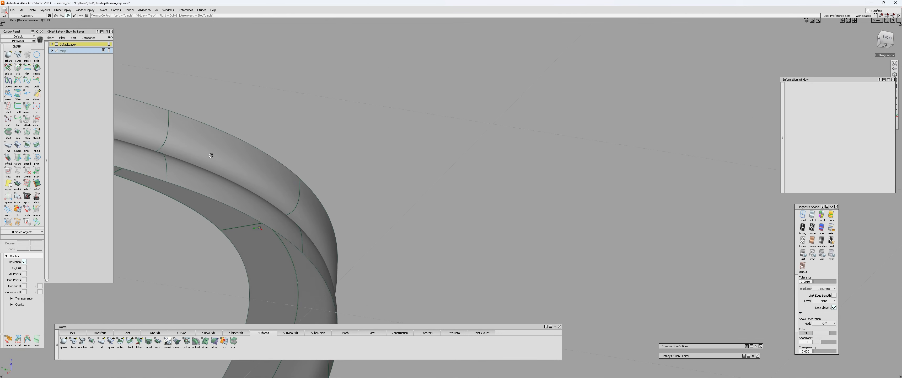
Step: Examine the flange edges of the isolated panel gap and its surface layout with the control points displayed
alt+shift+drag(300, 280, 497, 205)
alt+shift+middle_drag(498, 204, 546, 224)
alt+shift+right_drag(546, 224, 397, 163)
alt+shift+click(408, 163)
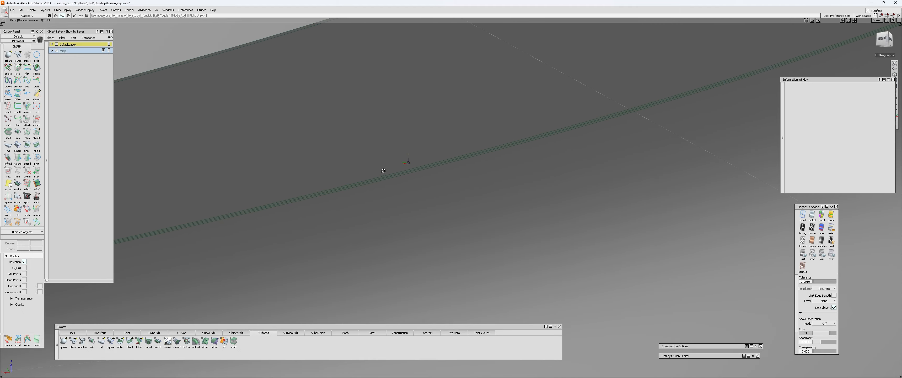
alt+shift+drag(383, 172, 315, 196)
double_click(379, 144)
alt+shift+right_drag(315, 196, 296, 177)
alt+shift+middle_drag(297, 178, 380, 178)
alt+shift+drag(380, 177, 493, 182)
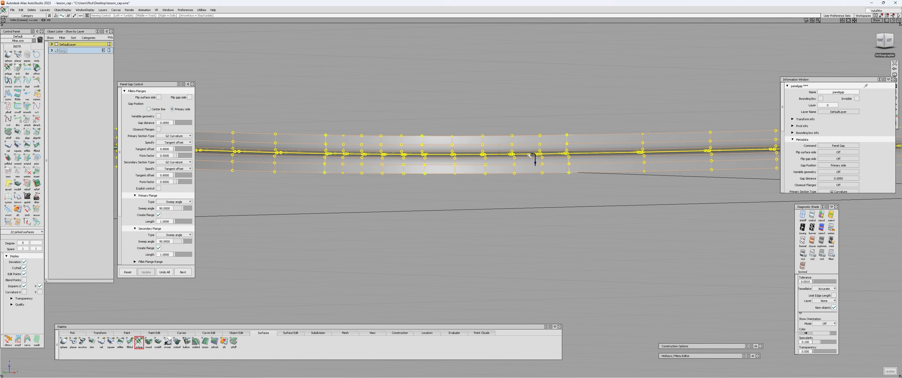
alt+shift+drag(529, 155, 448, 161)
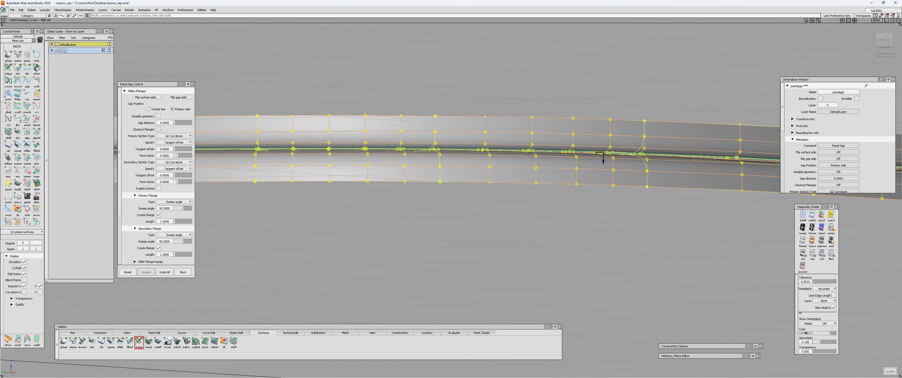
Step: Turn on explicit control for the panel gap surfaces and update the panel gap
mouse_move(430, 141)
alt+shift+right_down()
mouse_move(405, 183)
mouse_move(231, 189)
alt+shift+right_up()
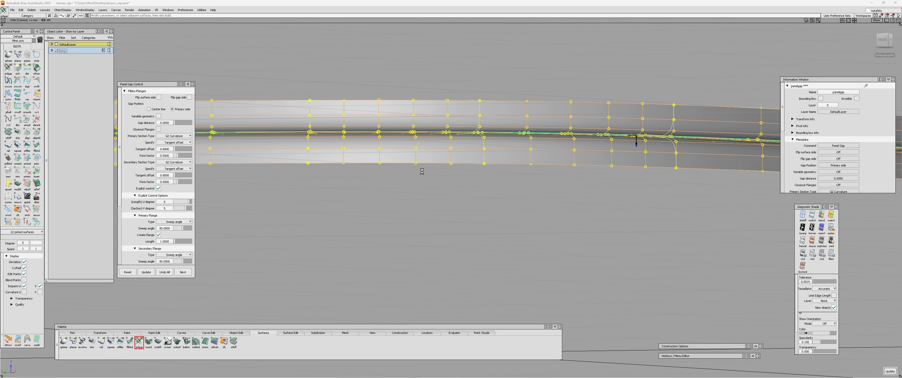
alt+shift+drag(427, 170, 546, 154)
key(F2)
alt+shift+right_drag(546, 154, 616, 162)
alt+shift+drag(616, 162, 378, 142)
alt+shift+right_drag(378, 142, 430, 123)
alt+shift+drag(431, 123, 524, 155)
alt+shift+right_drag(524, 154, 531, 143)
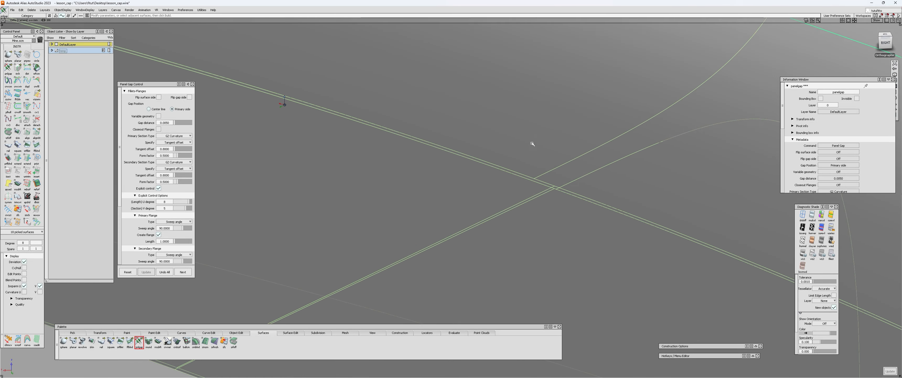
Step: Check the surface continuity between the flange and the rounded edge around the corner
ctrl+shift+drag(532, 143, 510, 170)
alt+shift+right_drag(490, 130, 355, 199)
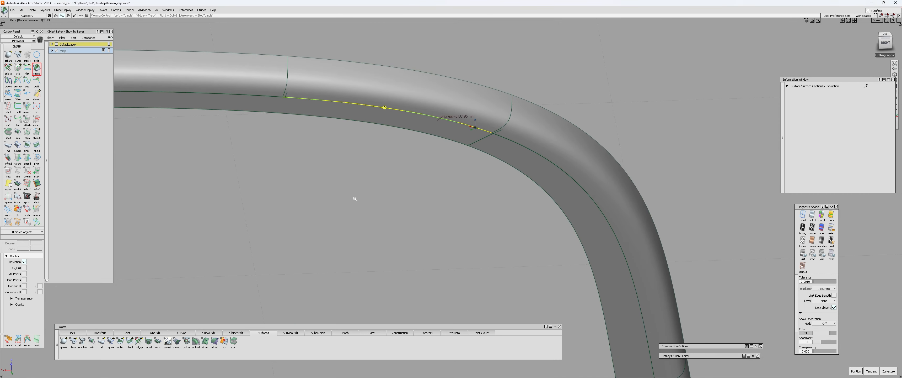
alt+shift+right_drag(461, 140, 515, 74)
Step: Reopen the panel gap settings and examine the corner with the gap check evaluation
click(480, 113)
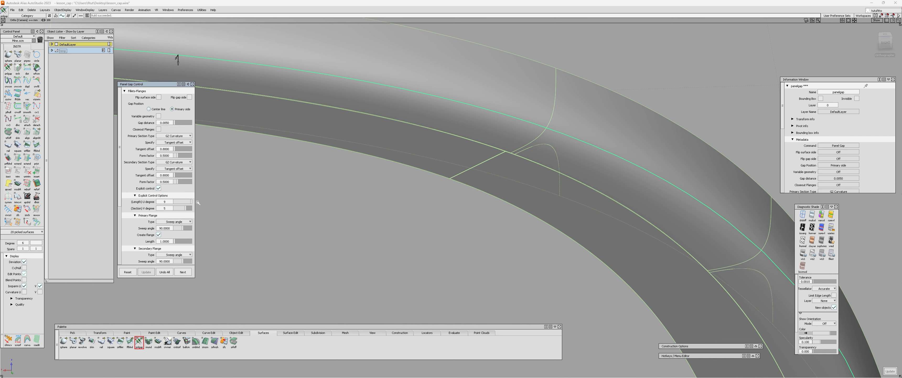
scroll(140, 247, down, 5)
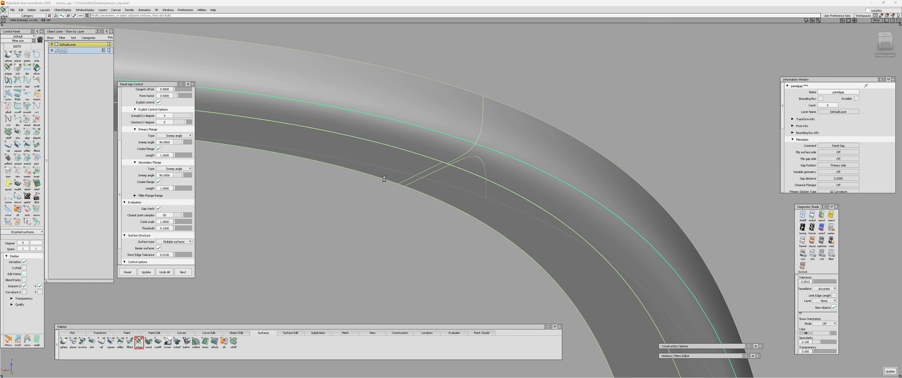
alt+shift+right_drag(396, 160, 377, 221)
alt+shift+drag(377, 220, 377, 236)
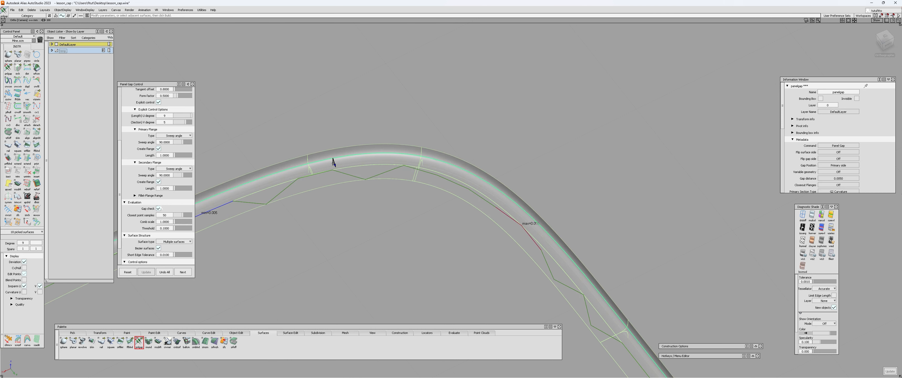
scroll(368, 175, up, 8)
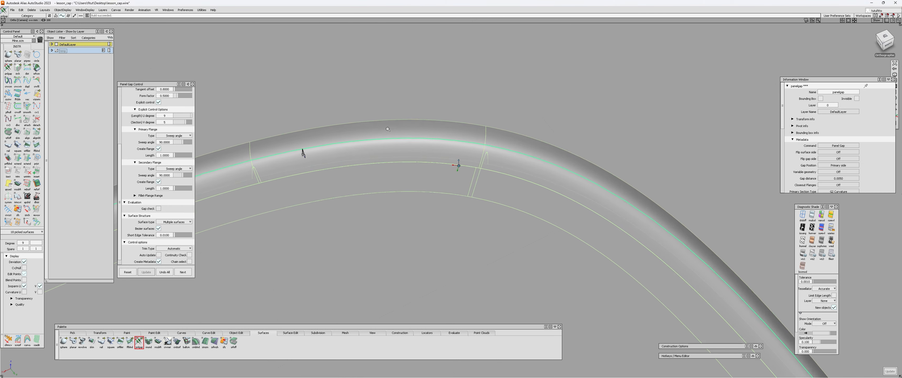
Step: Close the panel gap settings, select the secondary flange surfaces at the corner and delete them
key(Escape)
scroll(546, 175, up, 6)
alt+shift+drag(517, 176, 560, 96)
scroll(566, 92, up, 6)
click(511, 160)
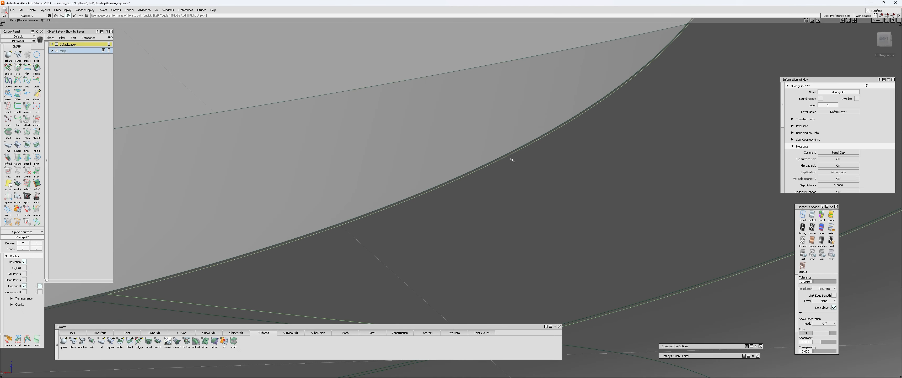
alt+shift+middle_drag(335, 241, 417, 176)
click(207, 232)
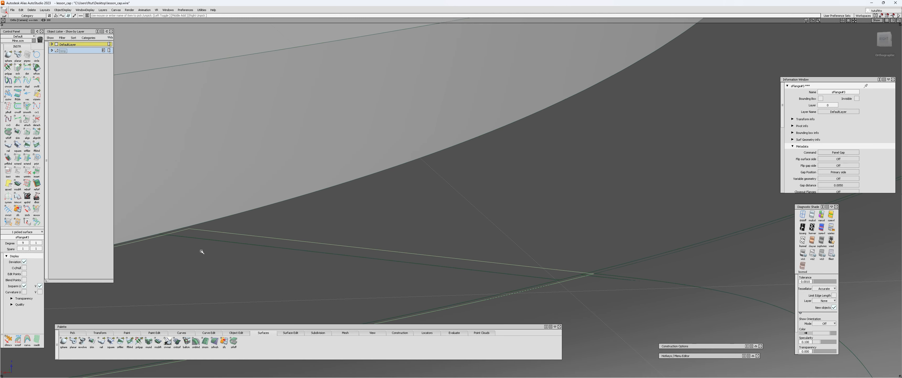
click(471, 248)
alt+shift+drag(584, 293, 507, 178)
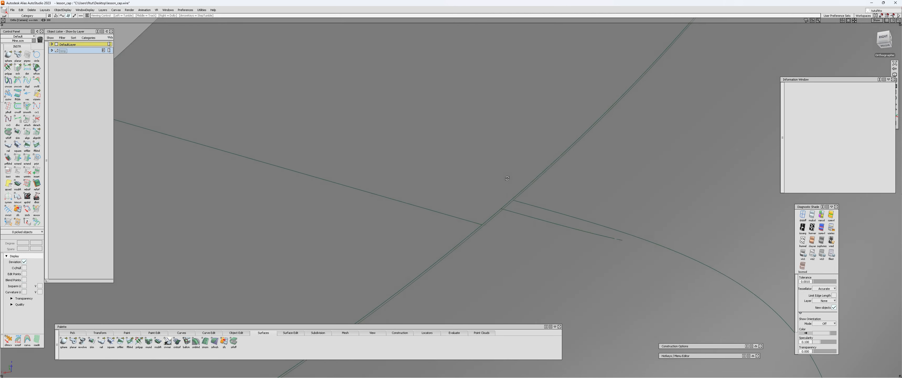
click(512, 205)
key(Delete)
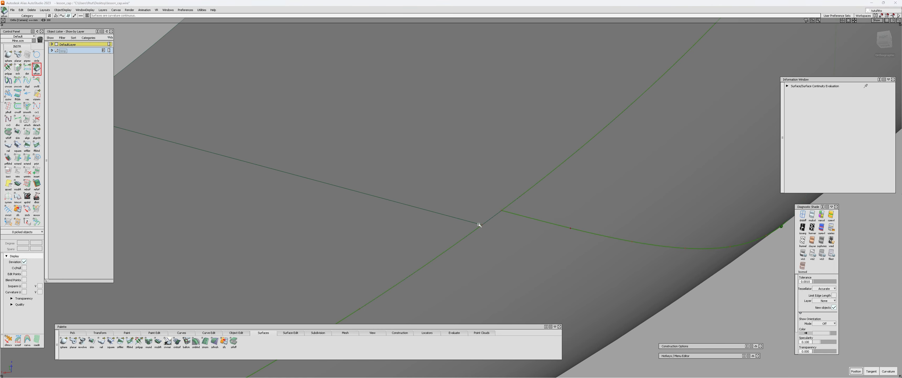
Step: Check the surface continuity where the remaining flange and rounded-edge surfaces meet at the corner
alt+shift+right_drag(496, 195, 416, 214)
alt+shift+drag(417, 214, 487, 325)
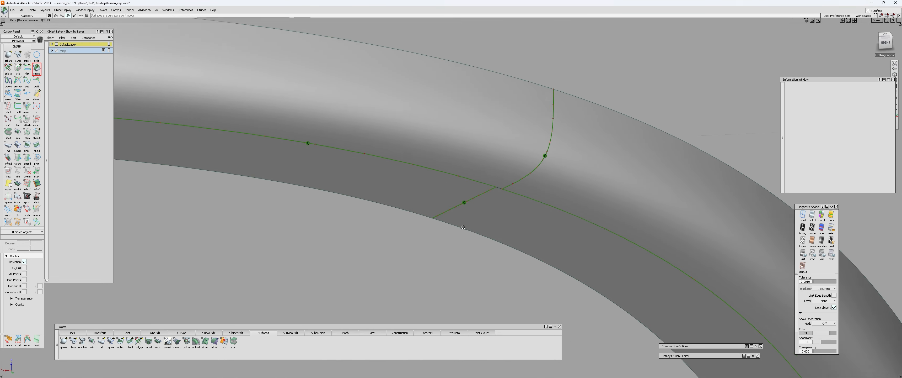
alt+shift+right_drag(487, 325, 399, 243)
alt+shift+drag(431, 192, 456, 199)
alt+shift+right_drag(455, 200, 413, 214)
alt+shift+drag(414, 214, 337, 182)
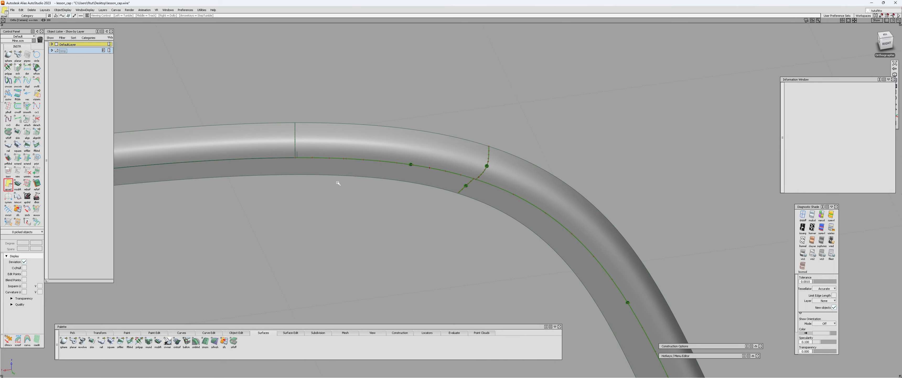
Step: Delete the secondary rounded-edge surface along the straight run beside the corner
alt+shift+middle_drag(217, 154, 371, 173)
alt+shift+right_drag(371, 173, 452, 170)
alt+shift+drag(493, 201, 403, 98)
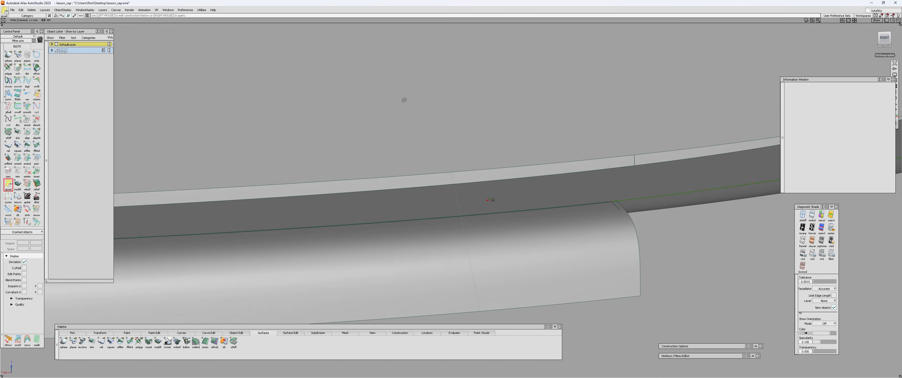
alt+shift+right_drag(567, 210, 619, 215)
click(675, 196)
key(Delete)
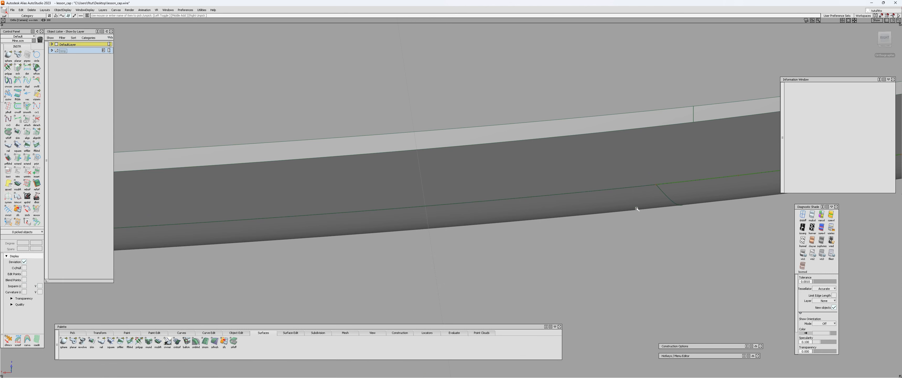
Step: Check the surface continuity along the remaining primary flange from the straight run to the next corner
alt+shift+drag(636, 208, 628, 264)
alt+shift+right_drag(563, 173, 586, 169)
alt+shift+drag(586, 169, 598, 189)
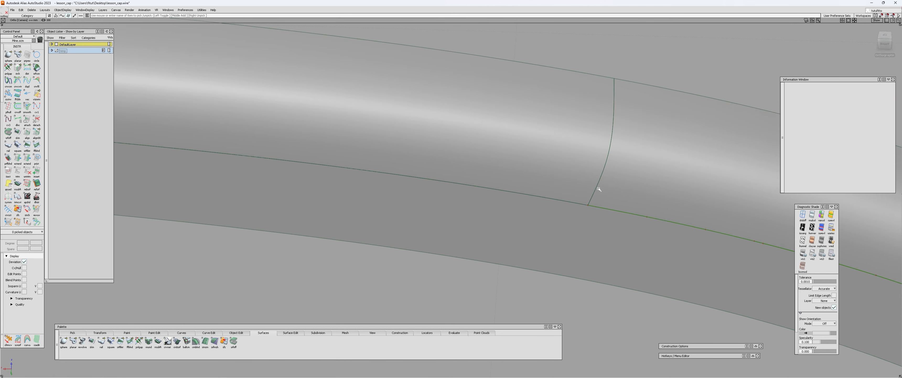
alt+shift+right_drag(549, 199, 417, 224)
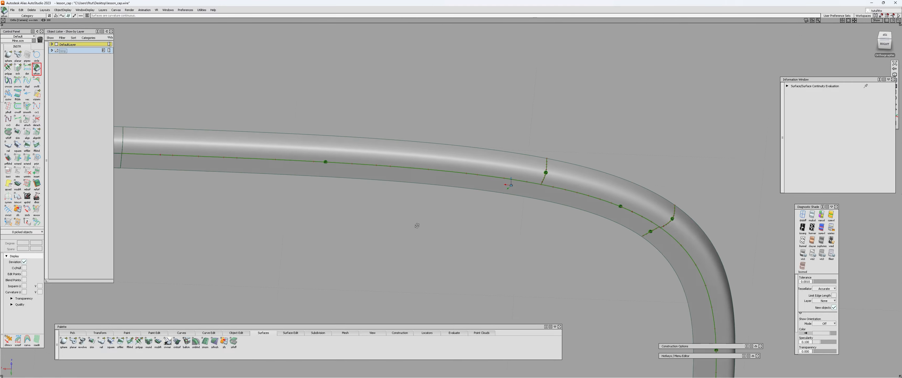
alt+shift+drag(417, 224, 512, 151)
click(372, 200)
alt+shift+right_drag(511, 151, 498, 137)
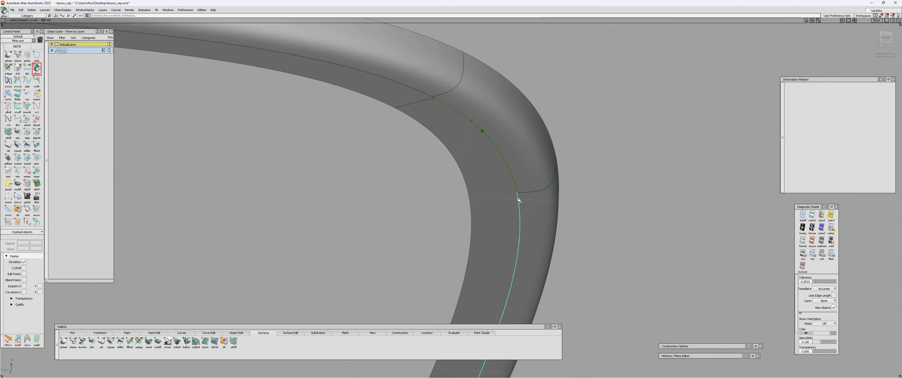
Step: Delete the flange and secondary rounded-edge surfaces at the front corner
click(511, 156)
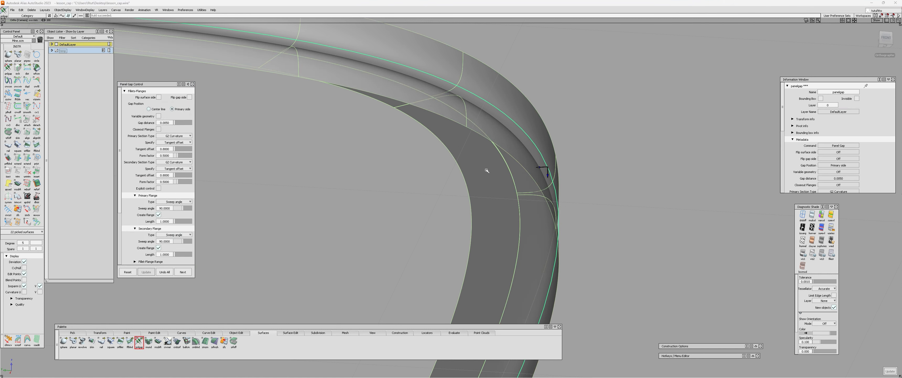
alt+shift+right_drag(505, 165, 498, 168)
ctrl+shift+drag(498, 168, 497, 194)
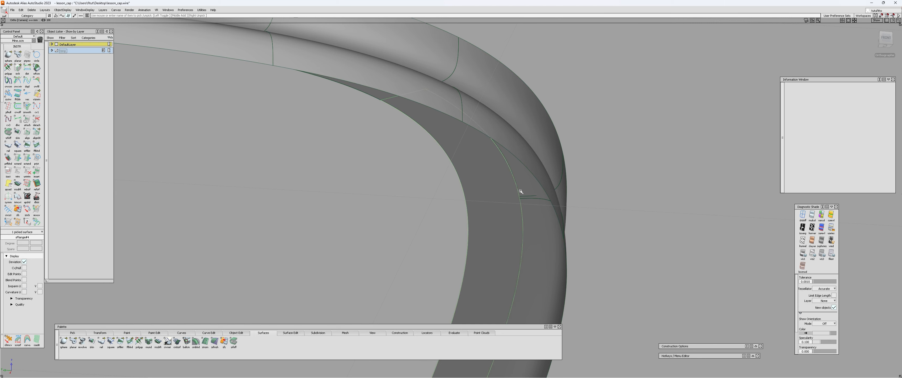
key(Delete)
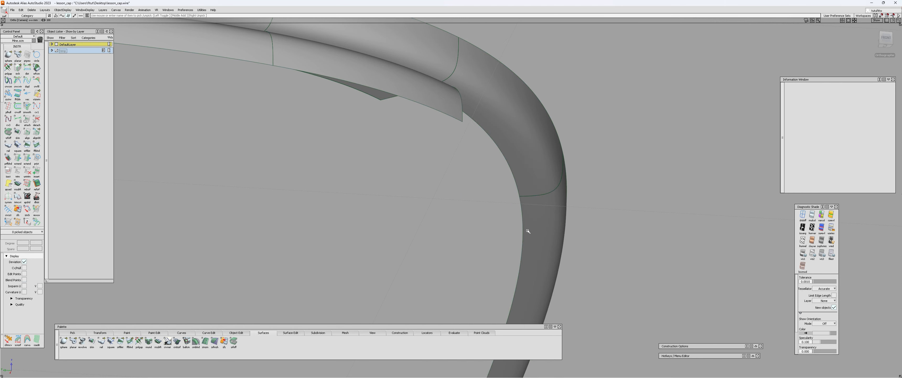
Step: Restore the deleted corner surfaces and delete only the secondary rounded edge and its flange
alt+shift+drag(490, 175, 500, 191)
key(alt+v)
click(496, 175)
ctrl+shift+drag(501, 190, 503, 224)
key(alt+h)
ctrl+shift+drag(503, 224, 503, 250)
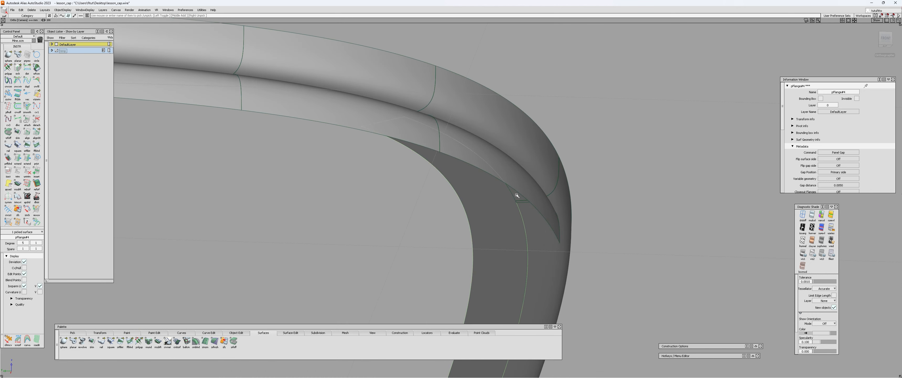
key(Delete)
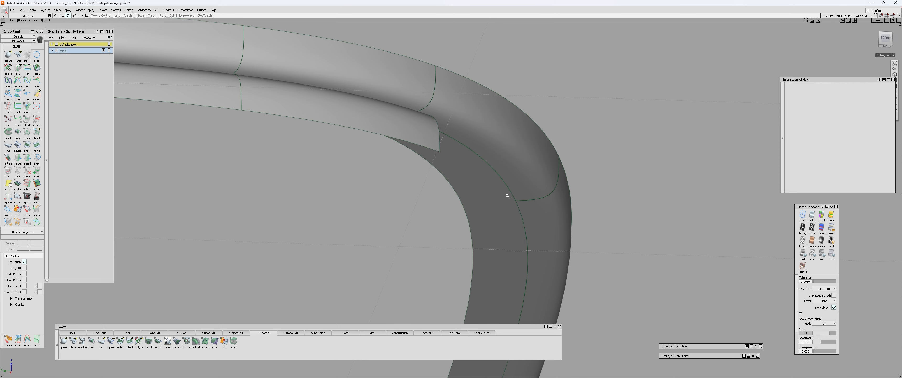
Step: Reopen the panel gap, turn on explicit control and update its surfaces
alt+shift+drag(507, 195, 515, 182)
alt+shift+drag(524, 213, 499, 202)
click(419, 174)
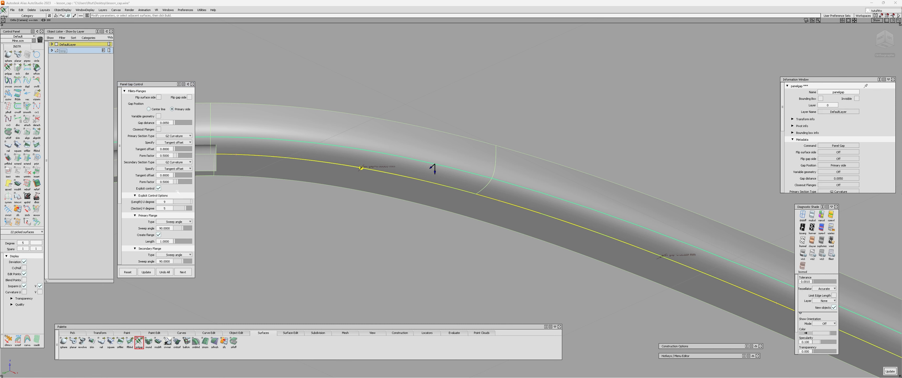
alt+shift+drag(340, 193, 448, 182)
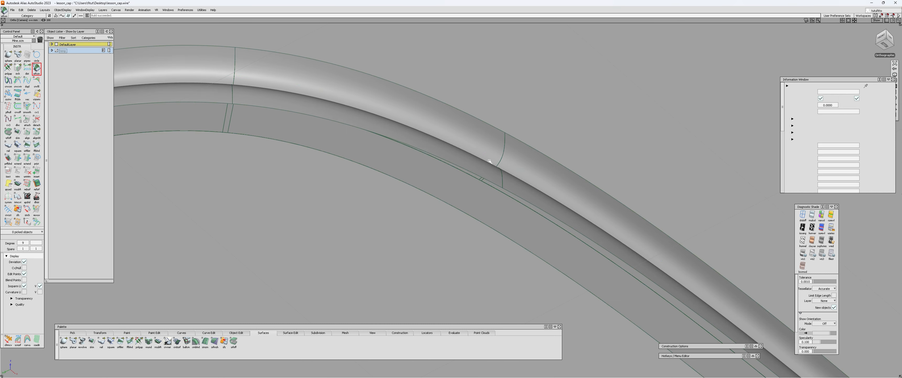
Step: Examine up close how the updated flange and rounded-edge surfaces meet at the corner
alt+shift+drag(489, 161, 532, 170)
alt+shift+right_drag(532, 171, 507, 183)
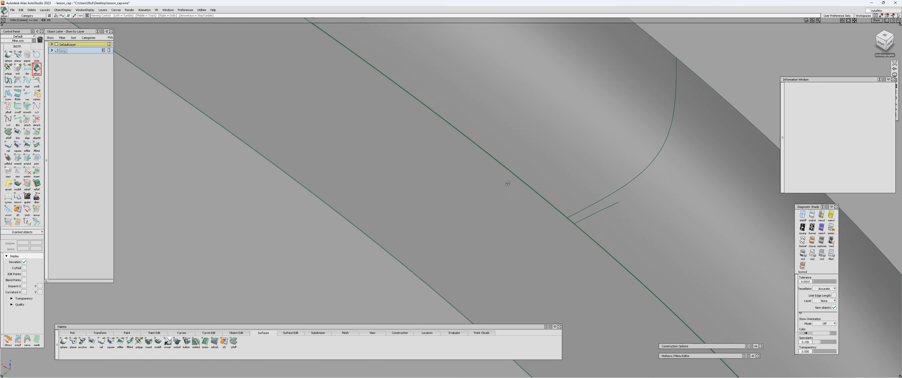
alt+shift+drag(508, 183, 525, 142)
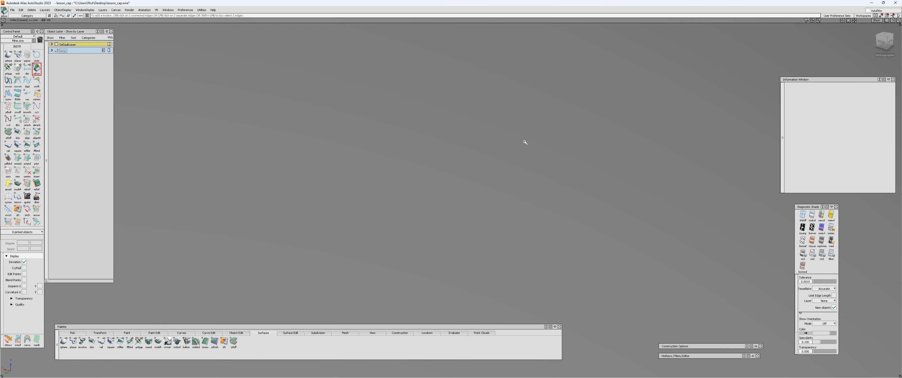
alt+shift+right_drag(515, 145, 472, 175)
alt+shift+drag(473, 175, 383, 207)
Step: Isolate the panel gap surfaces from the cap and wall to expose the flange joint at the corner
click(509, 204)
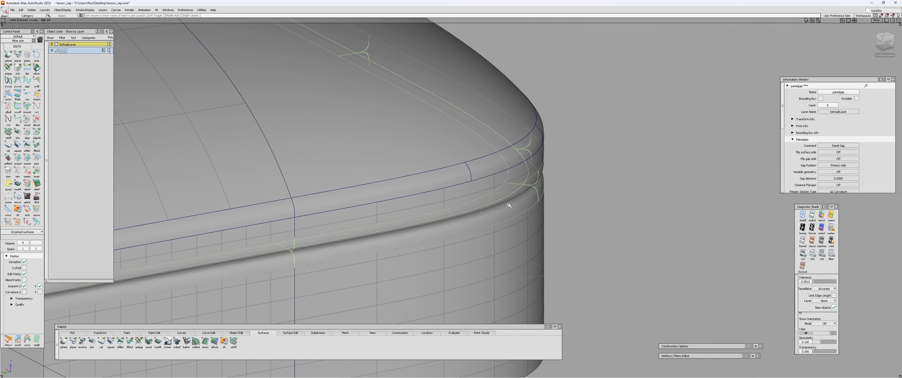
key(alt+h)
alt+shift+right_drag(508, 203, 539, 166)
alt+shift+drag(523, 184, 509, 203)
alt+shift+right_drag(510, 203, 394, 210)
alt+shift+middle_drag(393, 210, 505, 306)
alt+shift+right_drag(505, 306, 469, 177)
alt+shift+middle_drag(469, 177, 477, 161)
alt+shift+drag(477, 161, 508, 204)
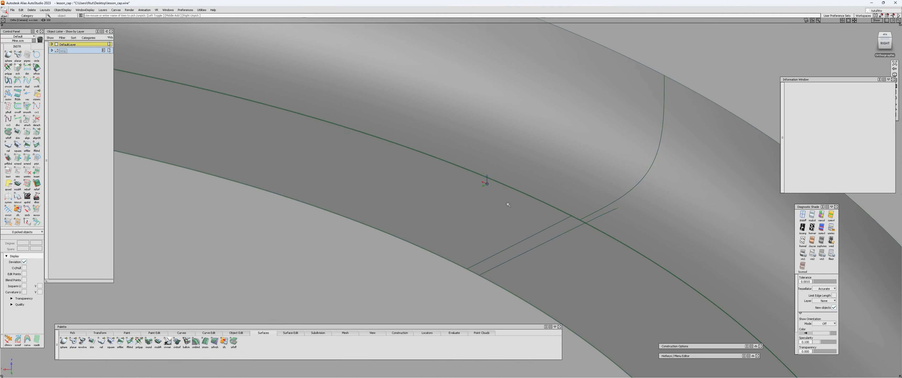
Step: Check surface continuity along and across the joints of the isolated flanges and rounded edges, and show the cap and wall again
alt+shift+right_drag(508, 204, 524, 182)
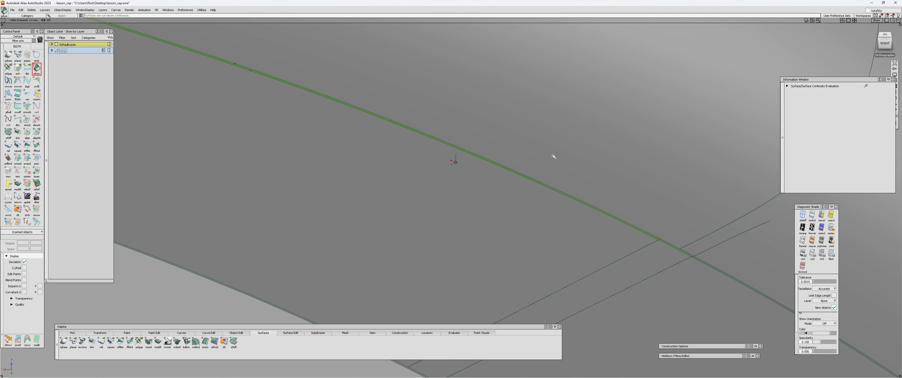
mouse_move(553, 157)
alt+shift+mouse_down()
mouse_move(529, 210)
mouse_move(548, 229)
alt+shift+mouse_up()
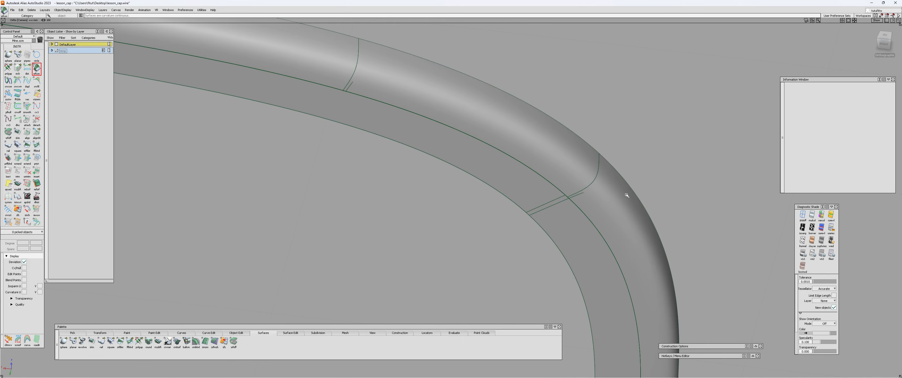
alt+shift+drag(627, 195, 325, 206)
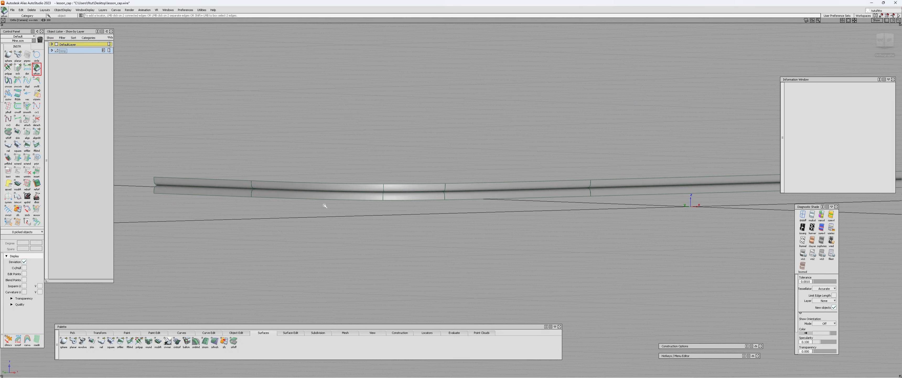
alt+shift+right_drag(354, 194, 444, 187)
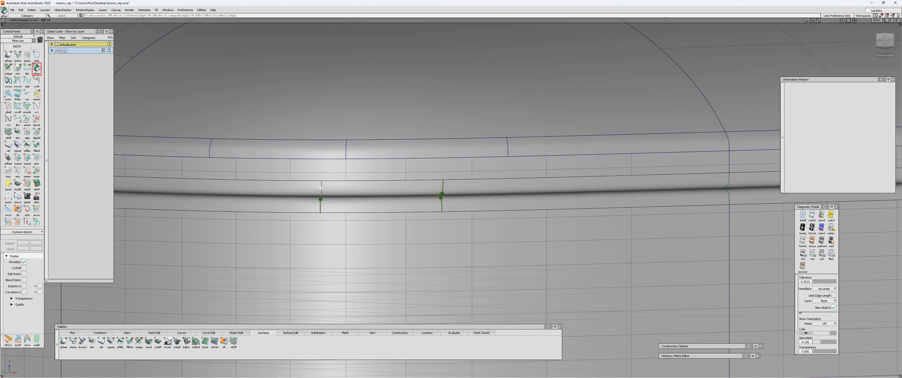
Step: Check surface continuity between both rounded edges and the wall around the corner and along the adjoining straight side
click(429, 181)
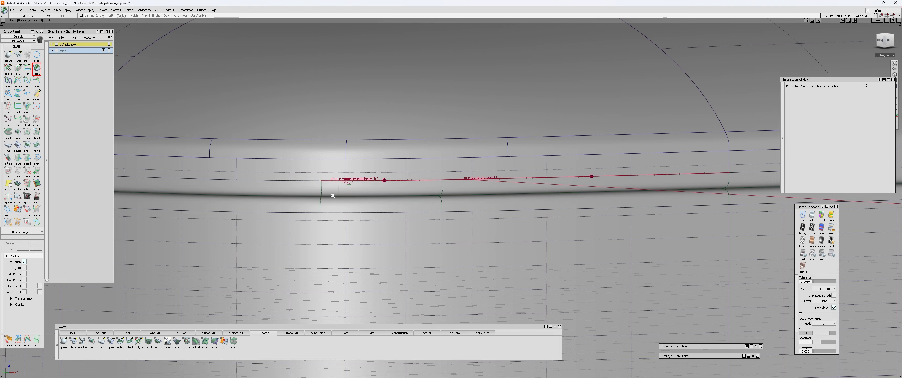
alt+shift+middle_drag(333, 196, 383, 186)
alt+shift+drag(379, 186, 380, 168)
click(384, 213)
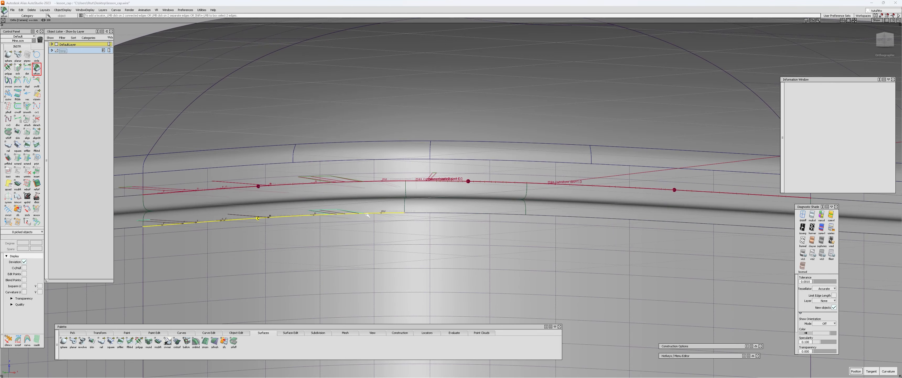
click(440, 213)
alt+shift+right_drag(555, 216, 490, 217)
alt+shift+middle_drag(661, 224, 428, 225)
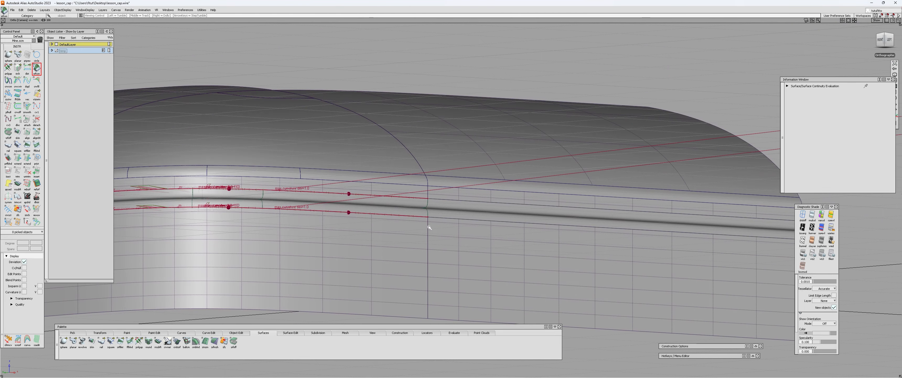
click(568, 199)
alt+shift+right_drag(429, 226, 472, 224)
click(578, 227)
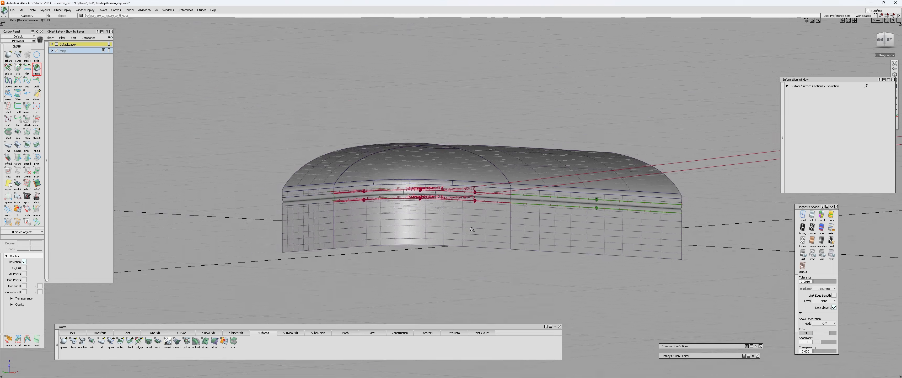
Step: Check surface continuity between both rounded edges and the wall along the straight side beyond the other end of the corner
alt+shift+drag(350, 196, 434, 206)
alt+shift+middle_drag(290, 182, 360, 185)
alt+shift+right_drag(280, 182, 385, 174)
click(423, 204)
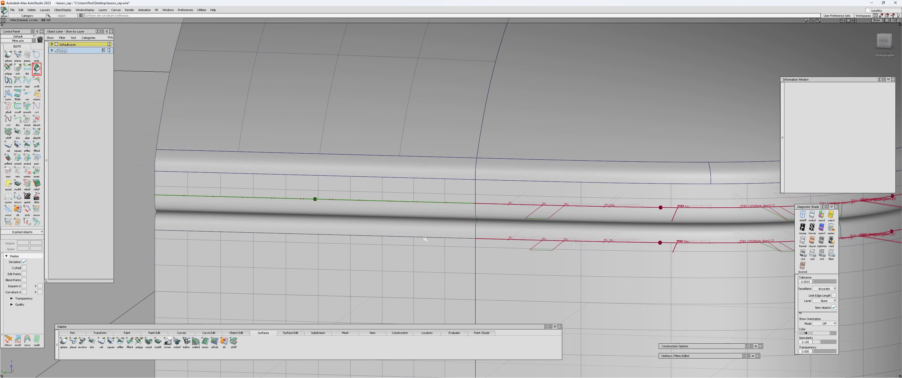
alt+shift+right_drag(520, 196, 420, 200)
alt+shift+drag(441, 201, 388, 204)
alt+shift+middle_drag(596, 210, 398, 196)
alt+shift+right_drag(413, 206, 480, 210)
alt+shift+drag(480, 214, 440, 250)
ctrl+shift+drag(439, 224, 437, 196)
Step: Inspect the control points of the corner's rounded edge and clear the control point display and continuity locators
click(434, 172)
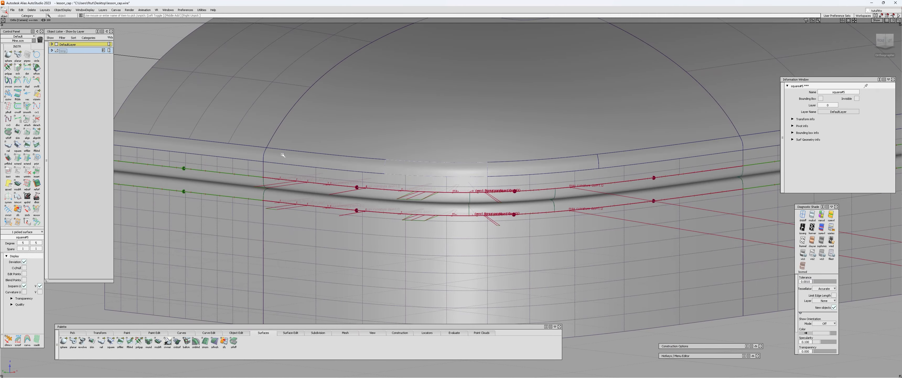
alt+shift+right_drag(595, 175, 640, 177)
alt+shift+drag(525, 210, 521, 175)
click(458, 191)
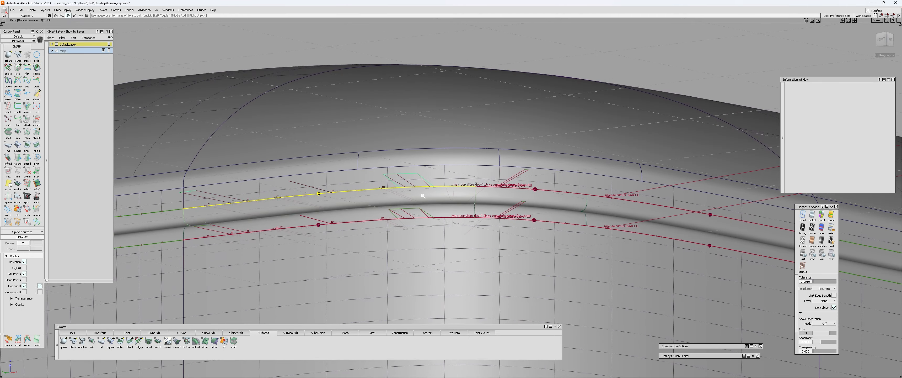
alt+shift+drag(510, 200, 412, 220)
alt+shift+drag(492, 218, 443, 272)
alt+shift+right_drag(444, 242, 459, 221)
alt+shift+drag(459, 221, 495, 168)
click(494, 146)
click(496, 141)
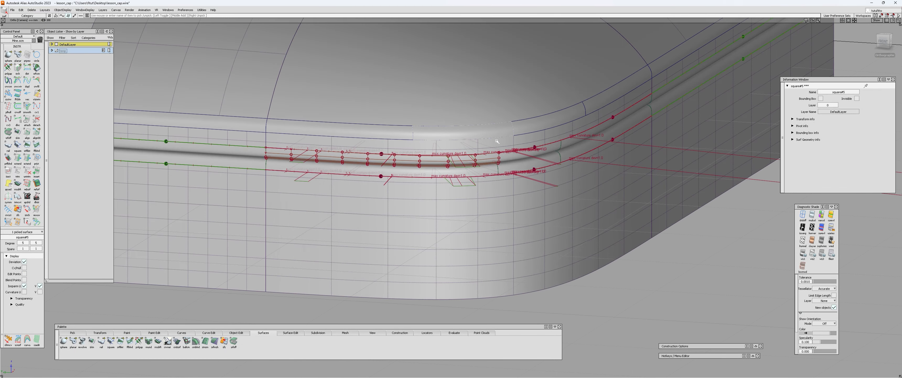
click(488, 166)
click(488, 167)
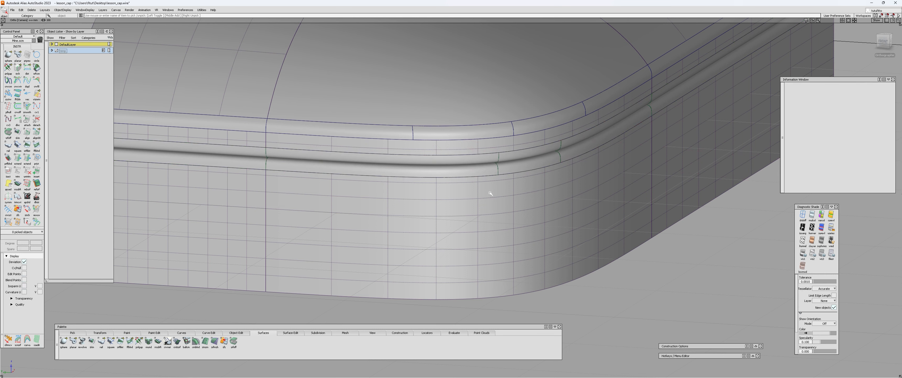
Step: Compare the control points of the cap's fillet and the gap's rounded edge, and check the fillet's continuity with the wall
alt+shift+right_drag(489, 191, 440, 193)
alt+shift+drag(440, 193, 436, 154)
scroll(427, 178, up, 3)
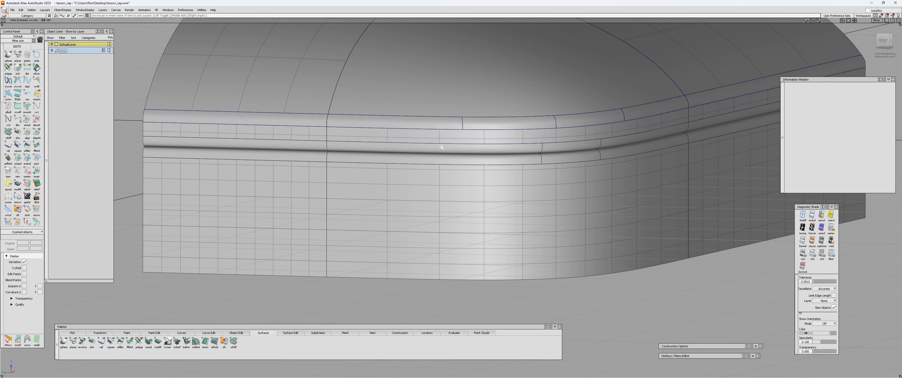
click(450, 140)
ctrl+shift+right_drag(442, 130, 517, 132)
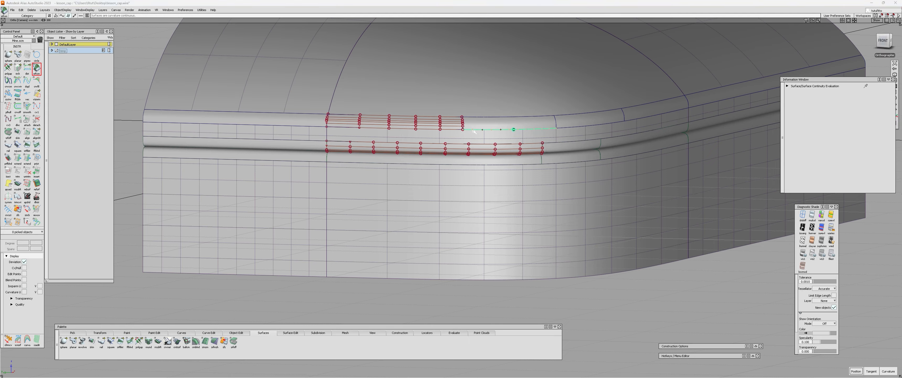
alt+shift+drag(473, 131, 483, 156)
ctrl+shift+drag(483, 155, 507, 104)
scroll(525, 150, up, 3)
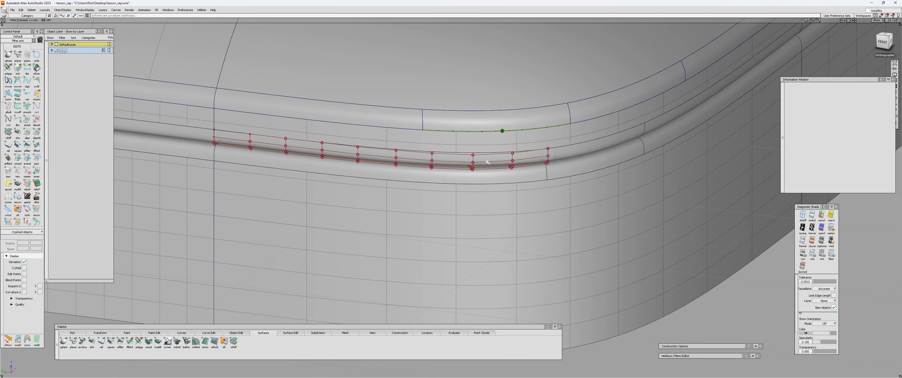
alt+shift+drag(483, 167, 529, 136)
scroll(530, 137, down, 6)
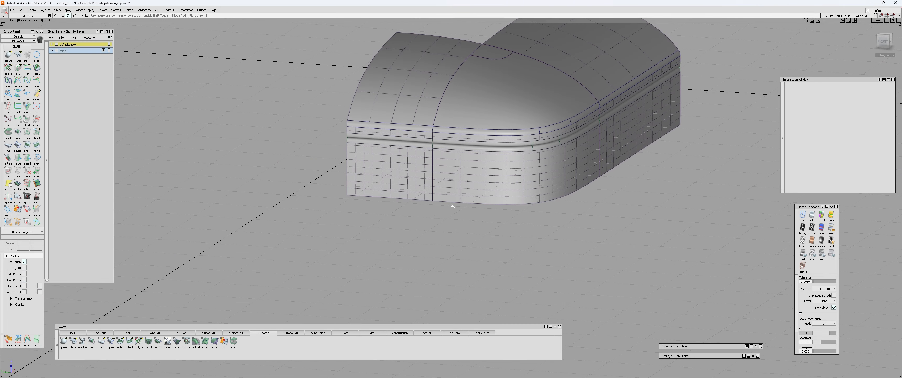
Step: Examine the panel gap and the wall from both sides of the rounded corner
scroll(376, 140, up, 3)
alt+shift+drag(375, 130, 394, 203)
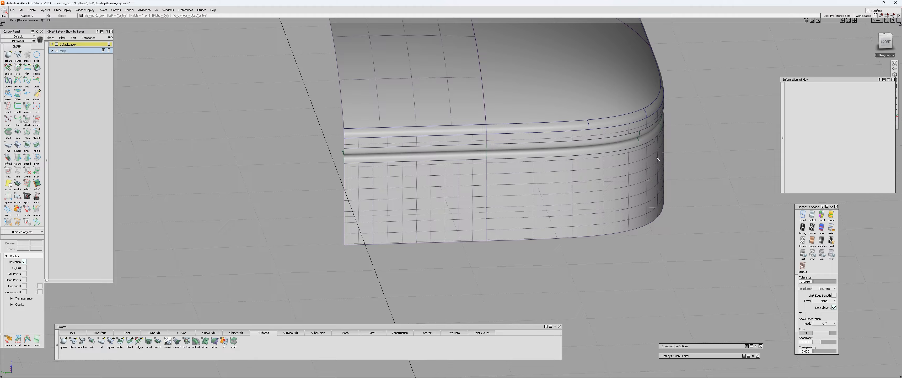
alt+shift+drag(658, 158, 444, 169)
alt+shift+right_drag(345, 154, 554, 181)
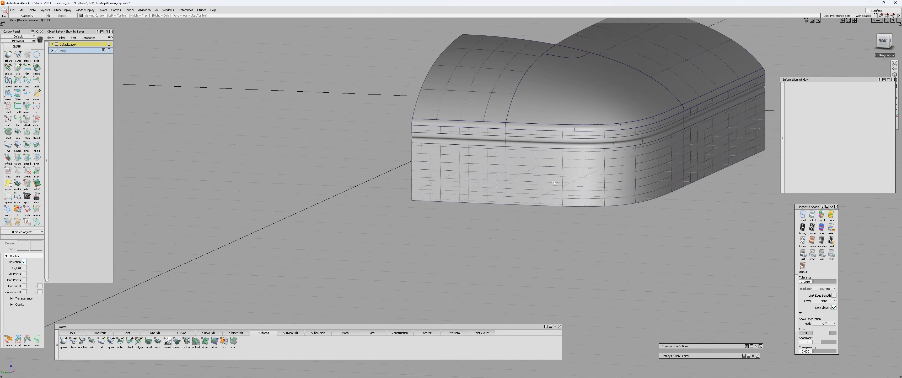
alt+shift+drag(554, 181, 525, 154)
alt+shift+right_drag(525, 154, 514, 151)
alt+shift+drag(514, 151, 493, 198)
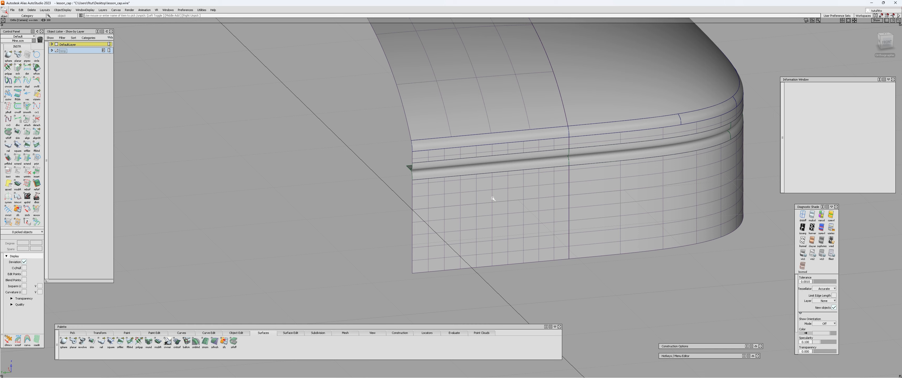
alt+shift+drag(580, 170, 365, 165)
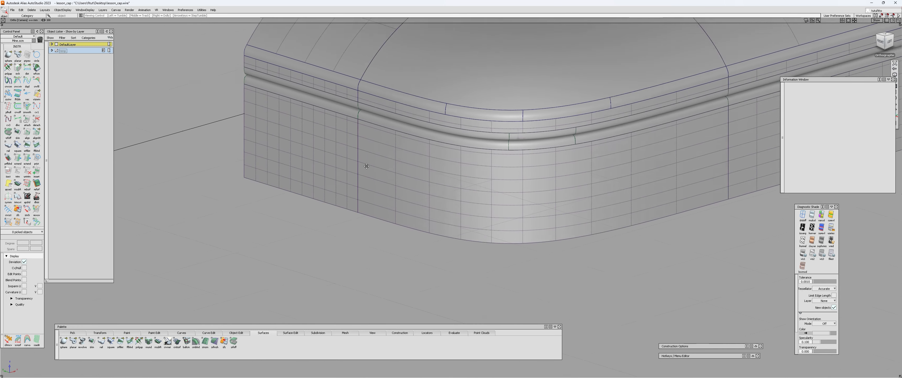
alt+shift+right_drag(364, 165, 404, 152)
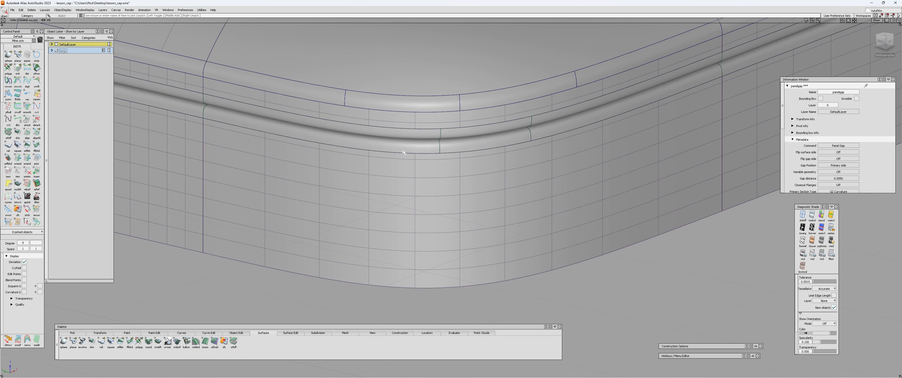
Step: Pick the panel gap surfaces and delete their construction history
click(404, 152)
alt+shift+drag(417, 161, 357, 151)
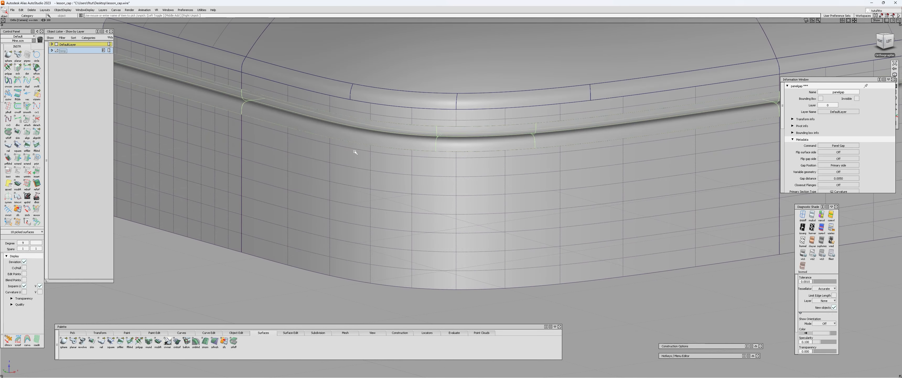
click(405, 140)
click(405, 141)
key(ctrl+d)
key(Return)
mouse_move(404, 141)
alt+shift+right_down()
mouse_move(360, 142)
mouse_move(418, 134)
alt+shift+right_up()
key(ctrl+c)
click(421, 131)
click(452, 130)
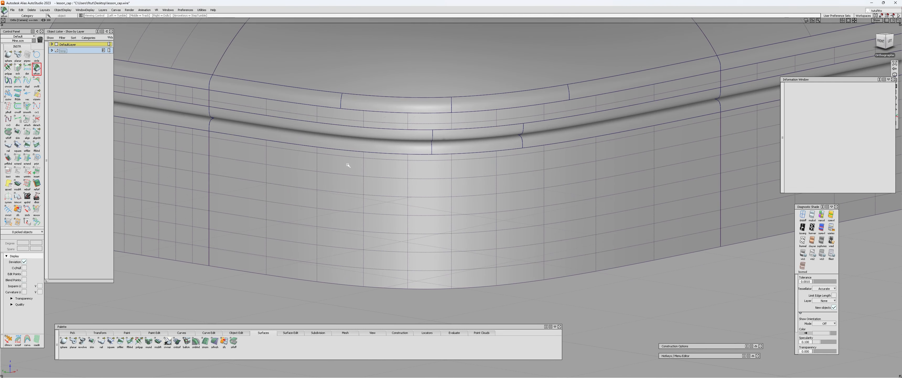
Step: Untrim the corner wall surface and isolate it from the other geometry
alt+shift+drag(346, 165, 434, 153)
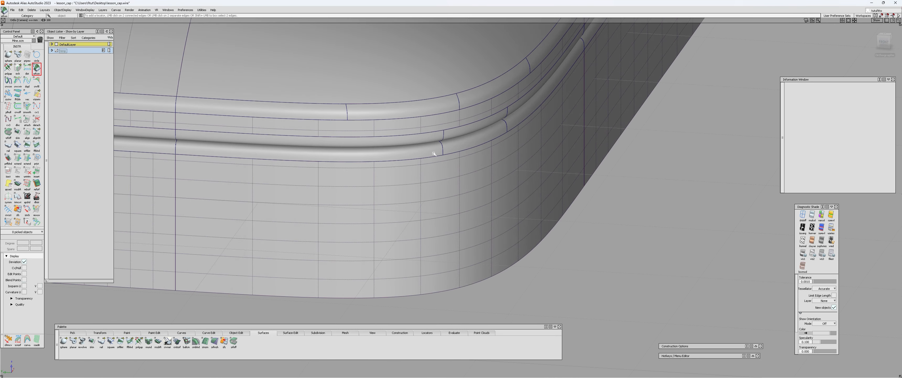
click(413, 162)
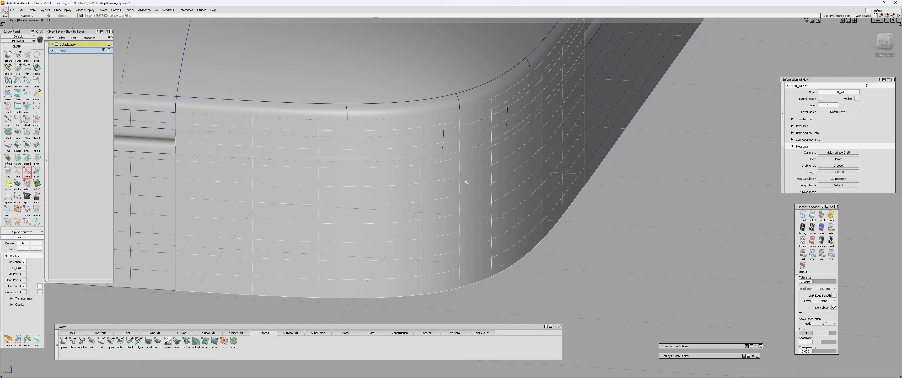
click(451, 120)
key(alt+h)
click(447, 117)
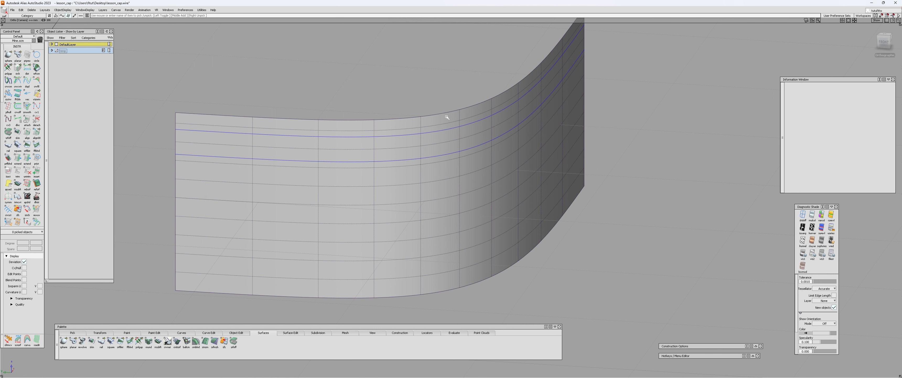
Step: Delete the two curves-on-surface from the isolated corner wall and show all the hidden geometry again
click(286, 135)
click(361, 151)
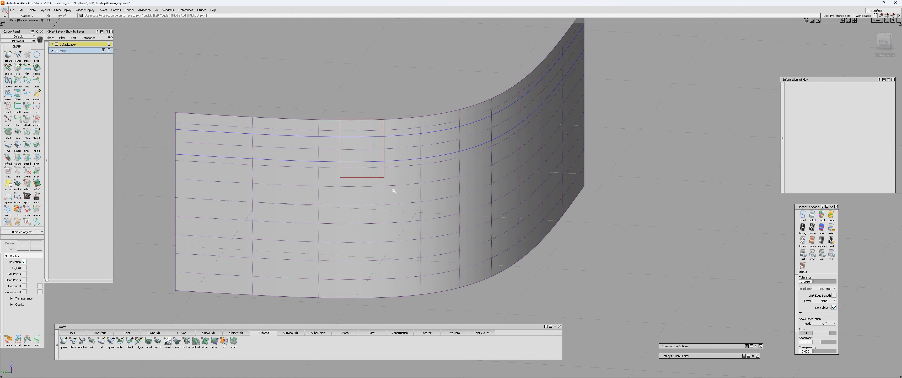
drag(395, 191, 425, 235)
key(Delete)
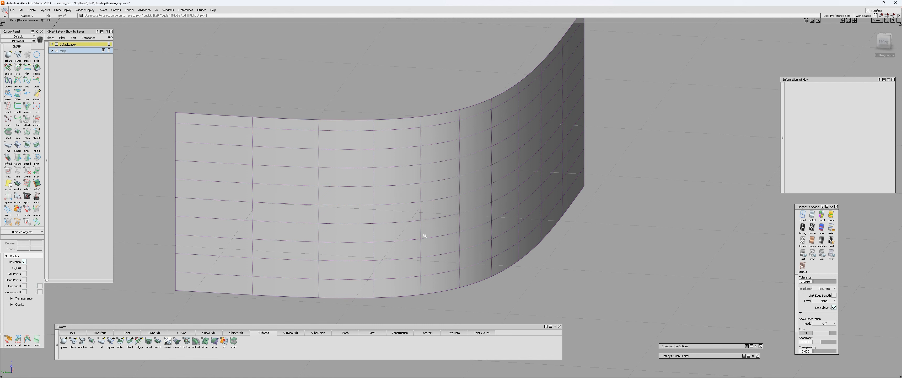
key(alt+v)
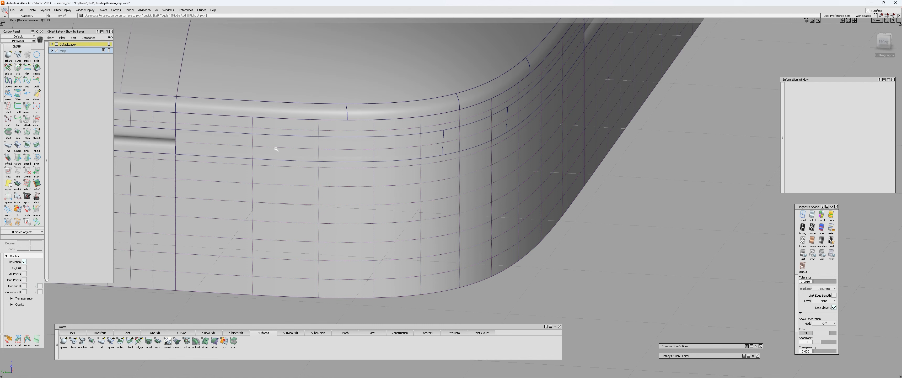
Step: Align the upper edge of the corner's primary rounded surface to the wall with G2 continuity, Project alignment and explicit control
key(alt+a)
scroll(308, 125, up, 1)
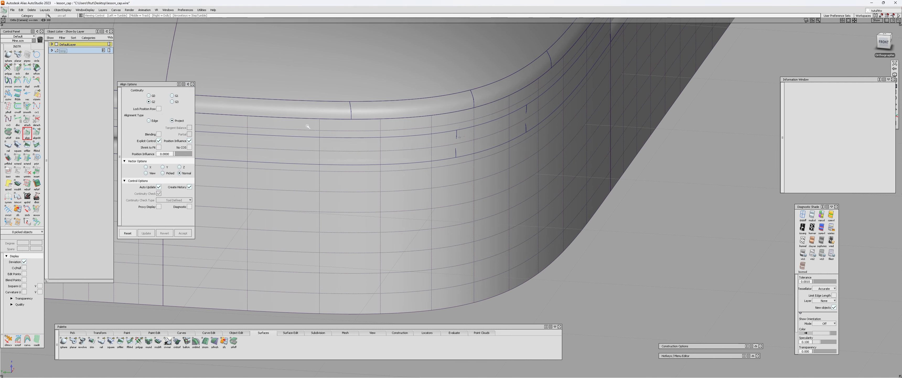
alt+shift+middle_drag(308, 125, 376, 130)
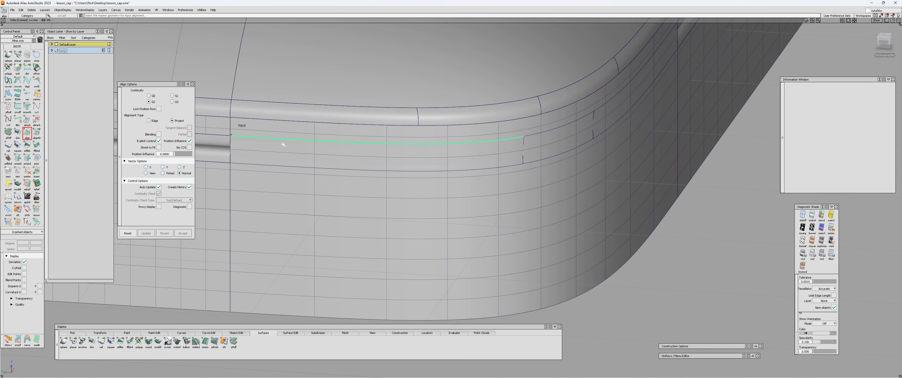
click(392, 142)
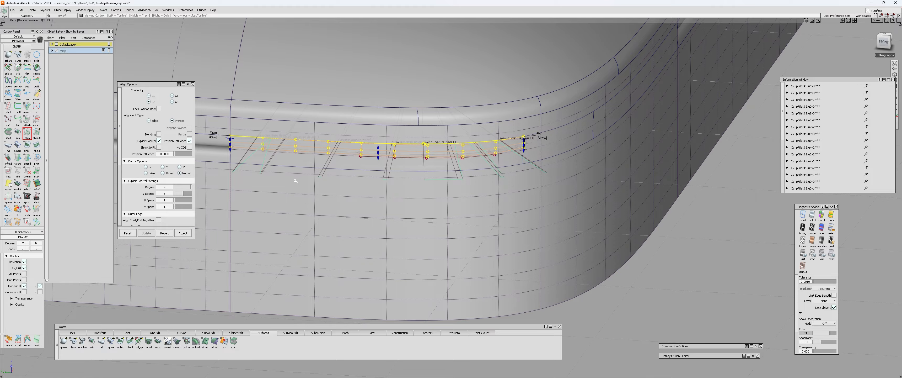
Step: Align the upper edges of the middle and far corner fillet surfaces to the side wall with G2 continuity and Project alignment
alt+shift+drag(363, 160, 217, 171)
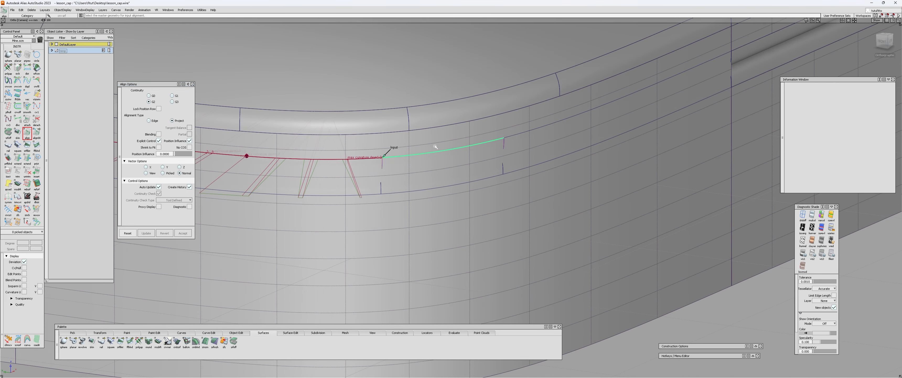
click(435, 147)
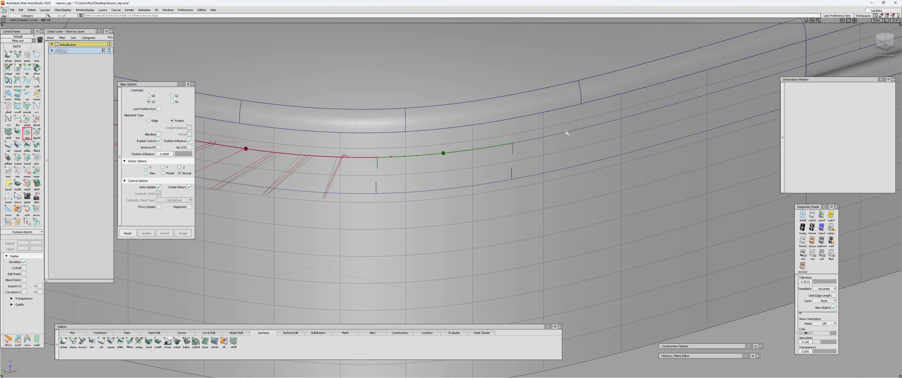
click(566, 132)
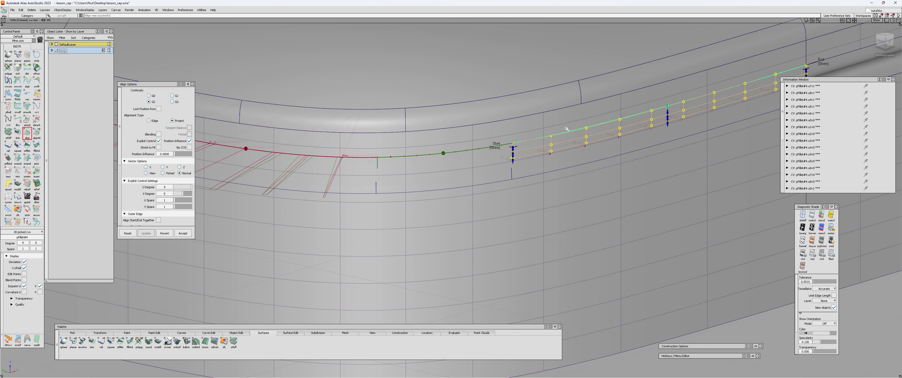
Step: Align the lower edges of the three groove fillet surfaces to the side wall with G2 continuity and Project alignment
click(601, 160)
click(604, 168)
key(space)
click(444, 189)
click(443, 197)
key(space)
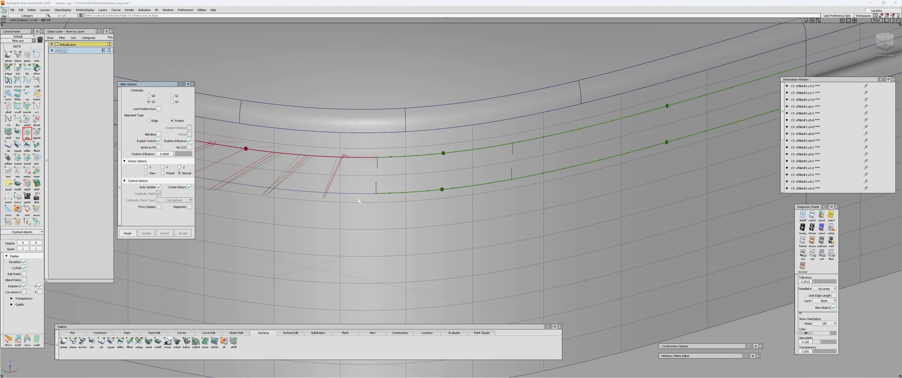
click(351, 192)
click(345, 201)
key(space)
Step: Isolate the groove fillet and flange surfaces by hiding the rest of the cap
alt+shift+drag(312, 203, 368, 196)
alt+shift+right_drag(367, 196, 225, 188)
alt+shift+middle_drag(225, 188, 377, 171)
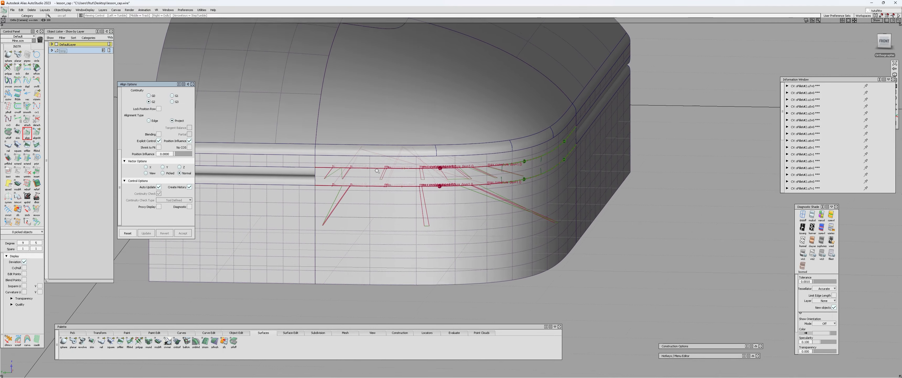
alt+shift+right_drag(377, 171, 406, 193)
alt+shift+drag(406, 192, 383, 179)
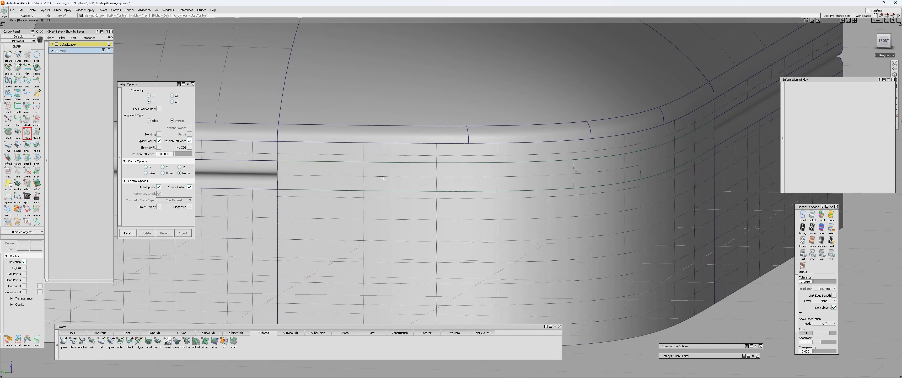
alt+shift+drag(490, 179, 626, 168)
alt+shift+drag(580, 180, 367, 210)
click(603, 189)
key(alt+h)
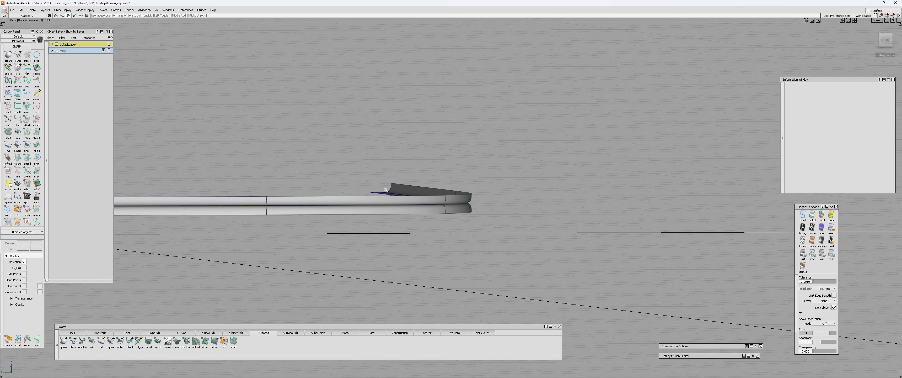
Step: Detach the upper groove fillet surface partway between the front seam and the rounded corner
click(387, 197)
alt+shift+right_drag(336, 224, 403, 209)
click(329, 186)
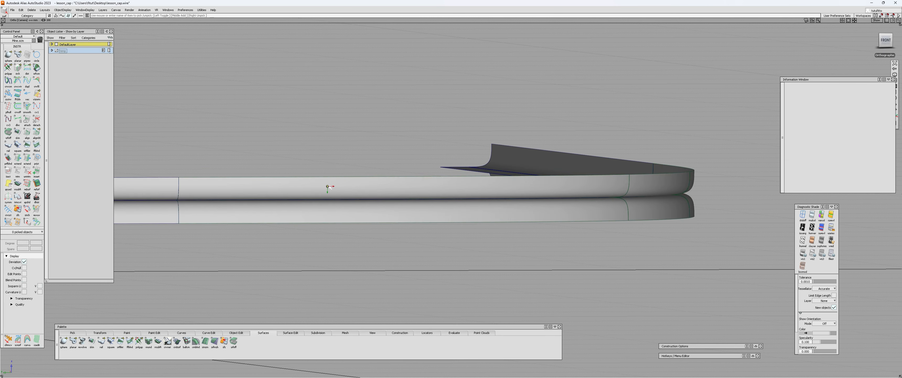
alt+shift+drag(330, 187, 270, 219)
key(alt+s)
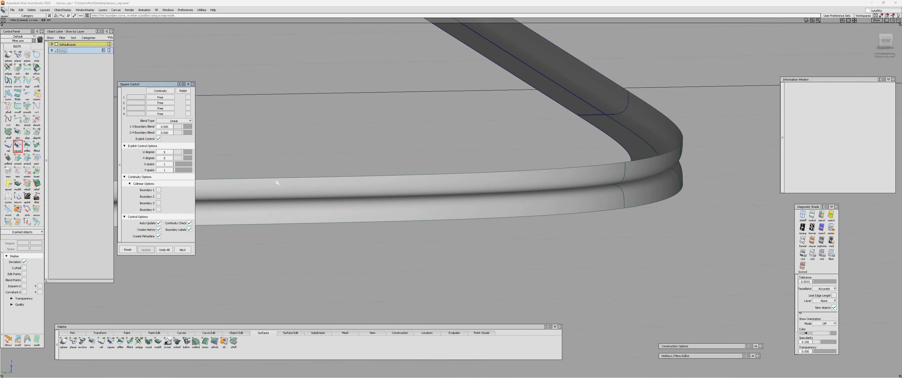
alt+shift+middle_drag(277, 182, 366, 161)
key(alt+d)
click(270, 169)
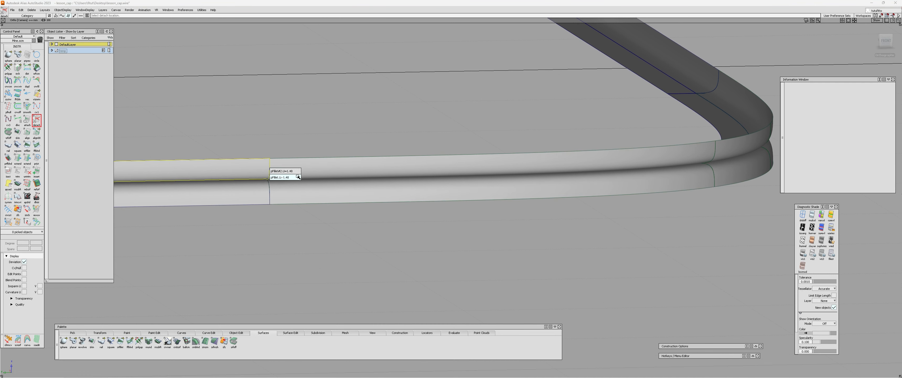
click(298, 177)
click(426, 207)
click(514, 165)
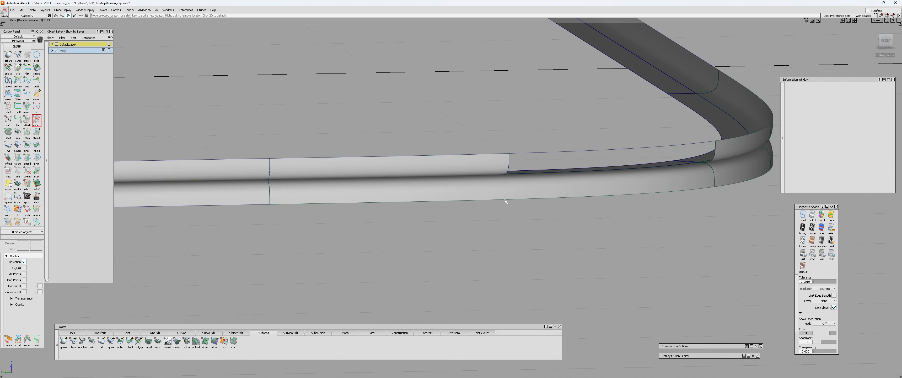
Step: Detach the lower groove fillet surface at the location matching the split in the upper one
alt+shift+drag(345, 212, 310, 213)
click(294, 195)
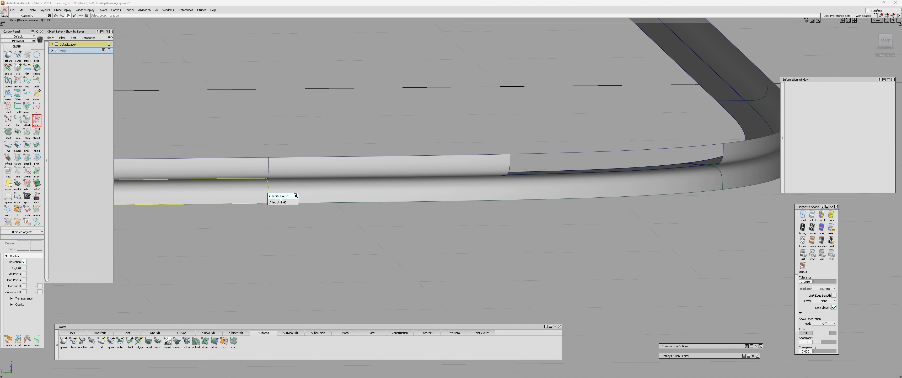
click(427, 206)
click(510, 187)
Step: Check the surface continuity between the upper and lower fillet surfaces at the new split
alt+shift+drag(496, 210, 481, 191)
key(c)
click(510, 177)
alt+shift+drag(516, 147, 533, 199)
key(s)
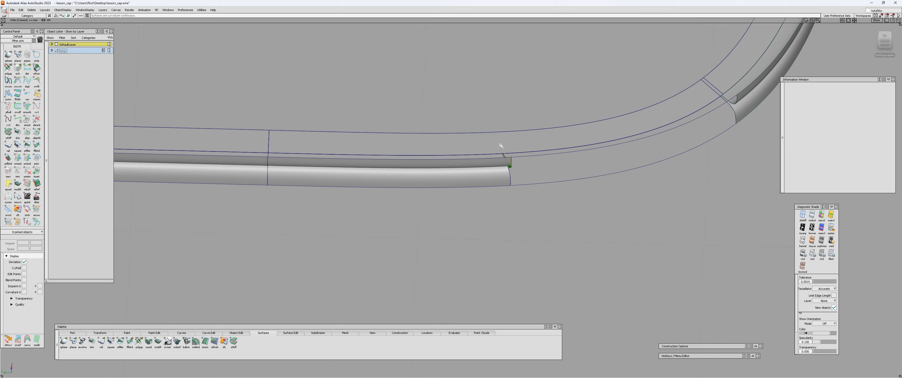
Step: Isolate the flange strip with its fillet, check continuity along their shared edge, and show the whole cap again
alt+shift+drag(501, 145, 463, 188)
click(463, 154)
key(Delete)
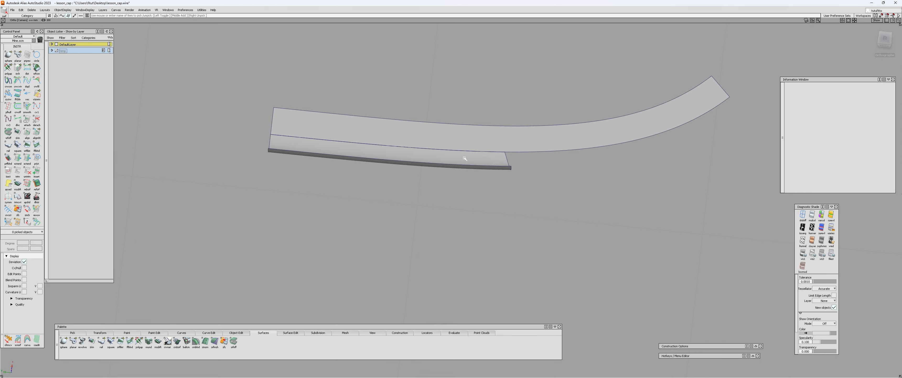
click(464, 151)
key(alt+v)
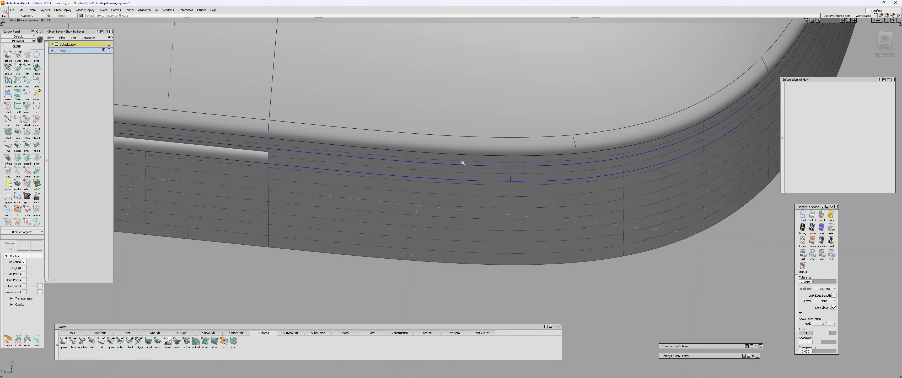
Step: Pick the leftover items around the fillet split on the front wall and delete them
alt+shift+right_drag(463, 162, 432, 212)
alt+shift+drag(433, 212, 447, 161)
alt+shift+right_drag(447, 161, 455, 186)
alt+shift+drag(455, 185, 451, 152)
drag(452, 153, 483, 186)
key(Delete)
key(Return)
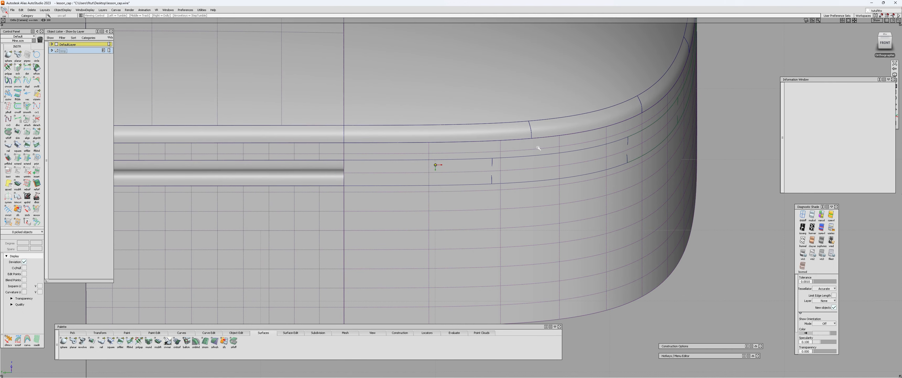
Step: Align the upper edges of the two split fillet surfaces to the side wall with G2 continuity and Project alignment
alt+shift+right_drag(437, 165, 430, 164)
key(alt+a)
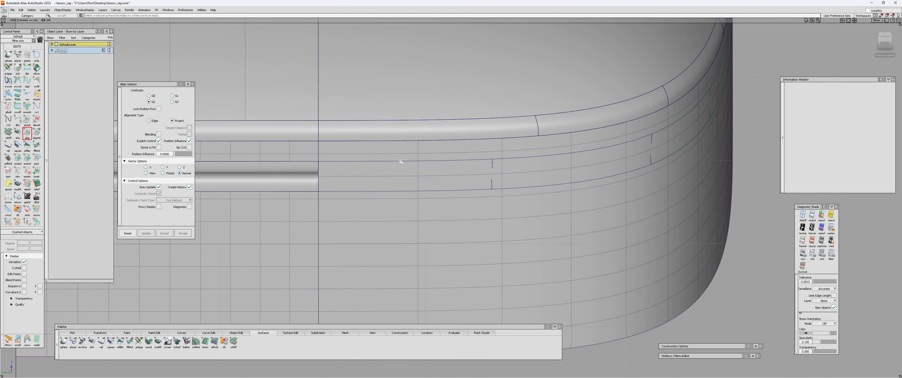
click(413, 175)
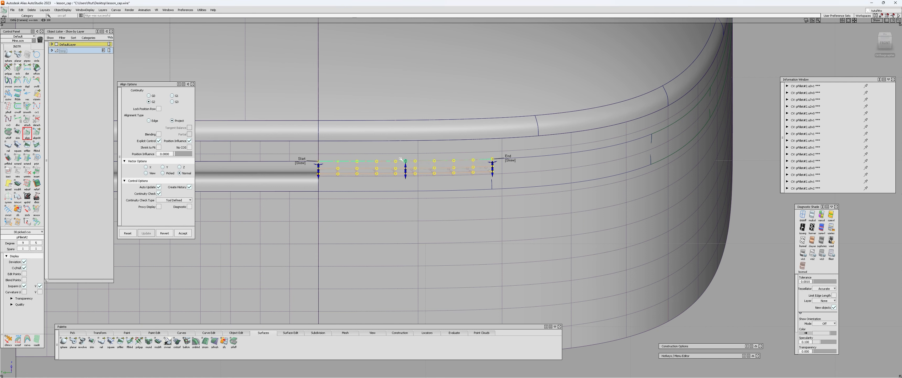
alt+shift+middle_drag(587, 153, 511, 157)
alt+shift+right_drag(512, 156, 496, 157)
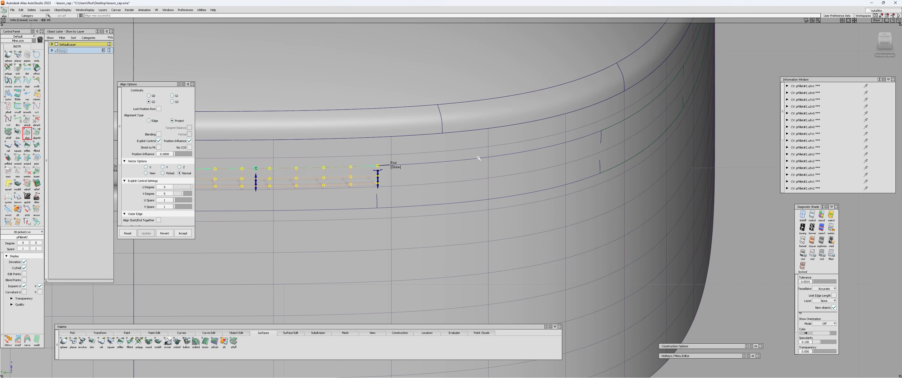
key(alt+a)
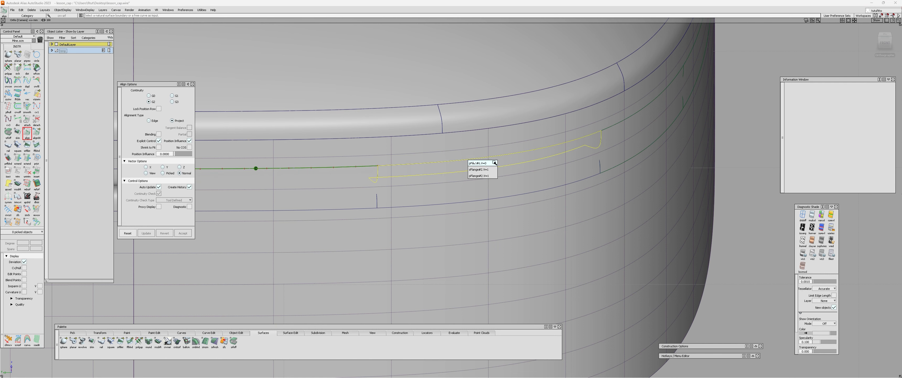
click(494, 175)
Step: Align both split fillets' lower edges to the wall with G2 continuity, using U degree 6 on the one beside the front seam
click(471, 202)
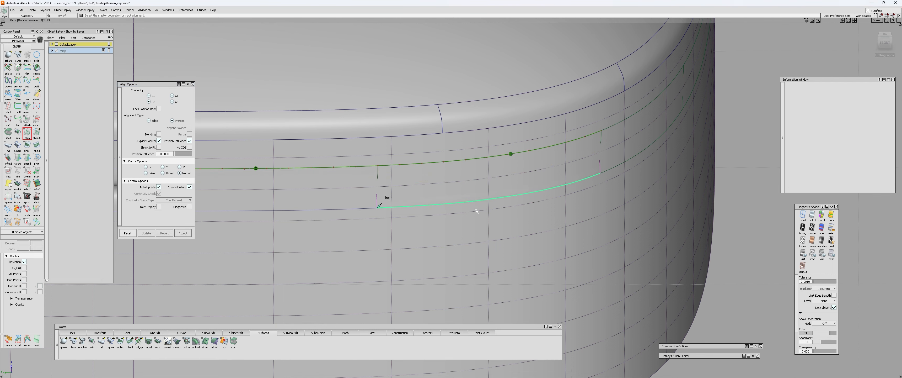
click(476, 210)
alt+shift+middle_drag(335, 209, 441, 205)
alt+shift+drag(441, 205, 402, 202)
key(alt+a)
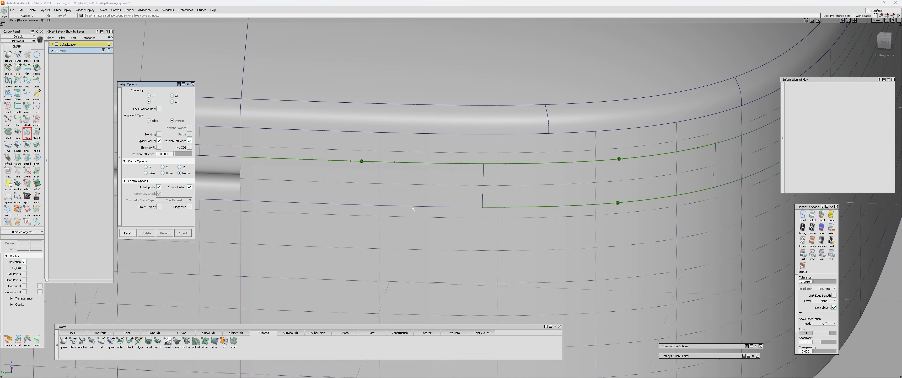
click(412, 206)
click(413, 213)
click(188, 186)
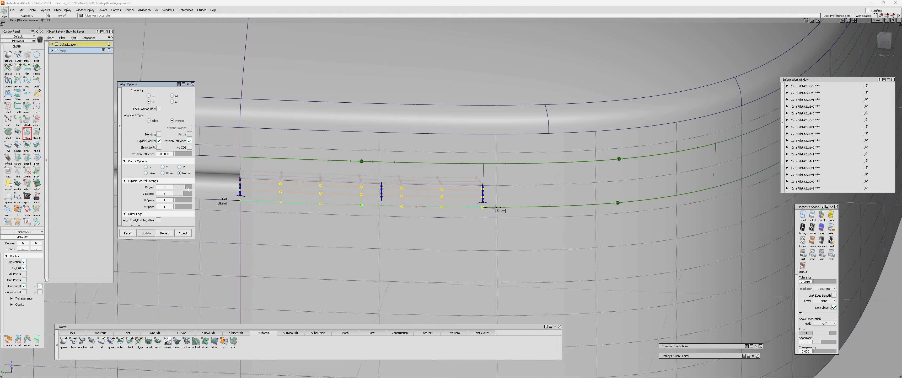
Step: Reopen the lower-edge alignment of the corner-side fillet surface and reduce its U degree
key(ctrl+q)
click(519, 208)
key(ctrl+q)
click(513, 209)
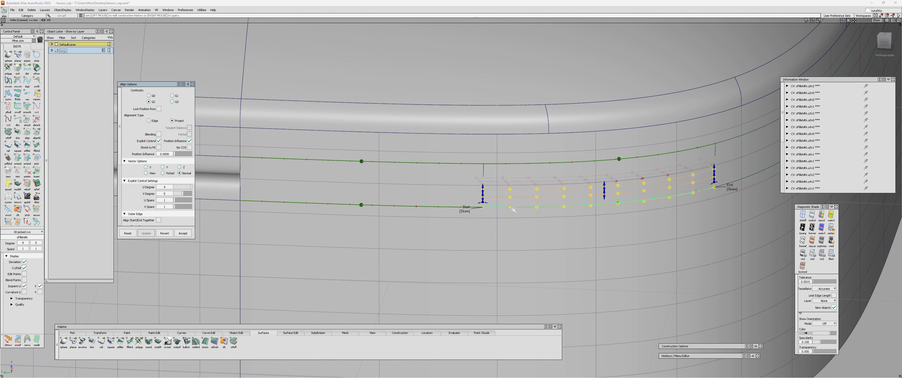
click(190, 187)
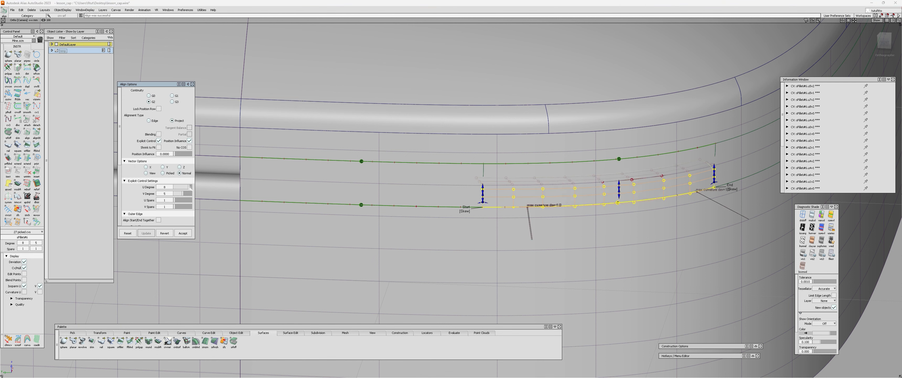
click(191, 187)
Step: Reopen the upper-edge alignment of the fillet beside the front seam, reduce its U degree, and accept the alignment edits
key(ctrl+q)
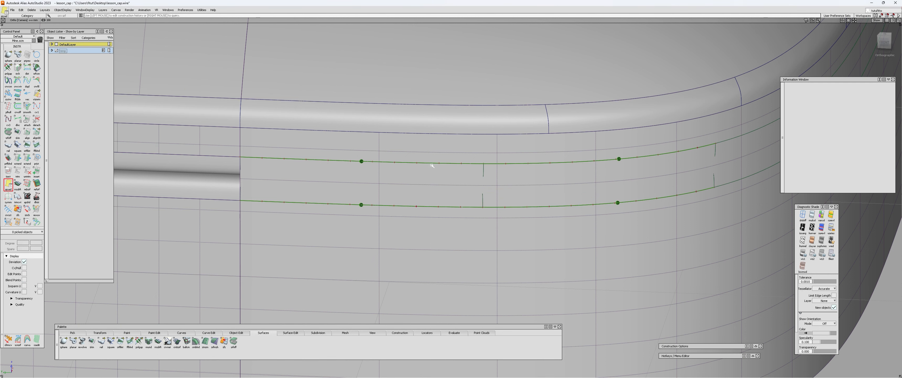
click(428, 163)
key(ctrl+q)
click(411, 165)
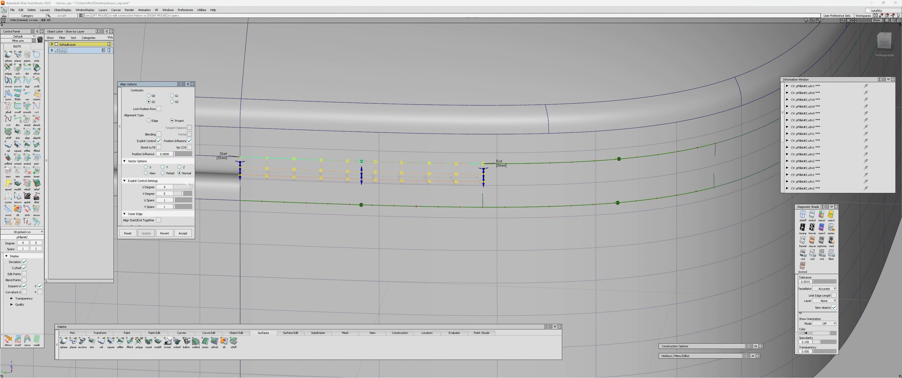
drag(186, 187, 182, 187)
click(577, 166)
click(183, 233)
Step: Trim away the wall strip between the upper and lower fillet edges to open the groove around the corner
alt+shift+right_drag(500, 164, 481, 209)
alt+shift+drag(482, 210, 560, 196)
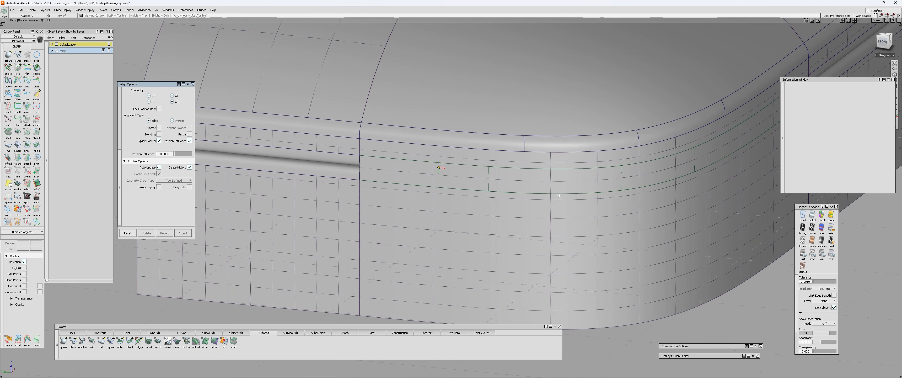
alt+shift+middle_drag(559, 195, 462, 193)
key(t)
click(476, 160)
click(488, 194)
key(space)
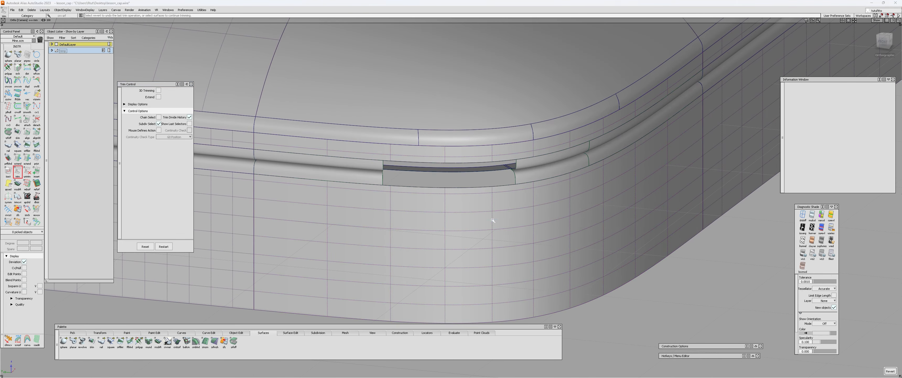
Step: Check the surface continuity between the corner fillet and the flange strip from inside the cap
alt+shift+right_drag(492, 216, 473, 202)
alt+shift+drag(398, 182, 442, 103)
alt+shift+right_drag(443, 103, 408, 169)
alt+shift+drag(408, 169, 427, 116)
key(c)
click(414, 172)
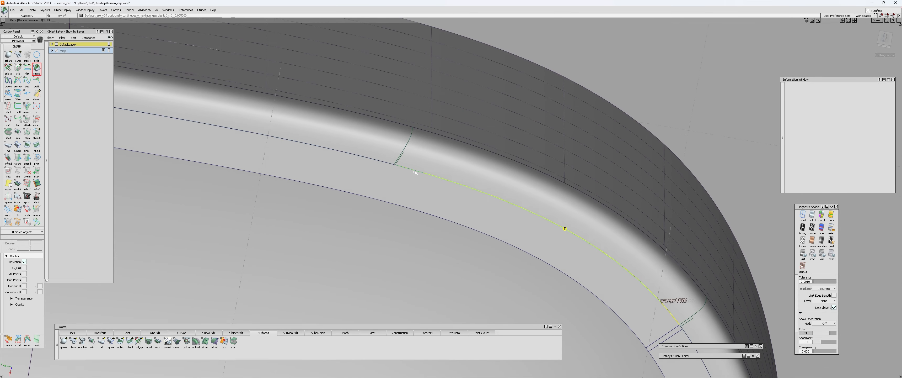
Step: Isolate the corner fillet and flange strip, check continuity along their shared edge, and show all surfaces again
key(q)
click(430, 173)
click(440, 194)
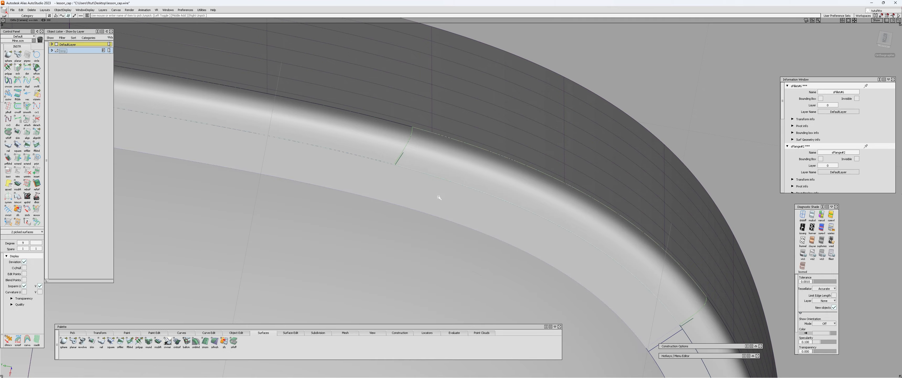
key(h)
key(n)
key(c)
click(460, 183)
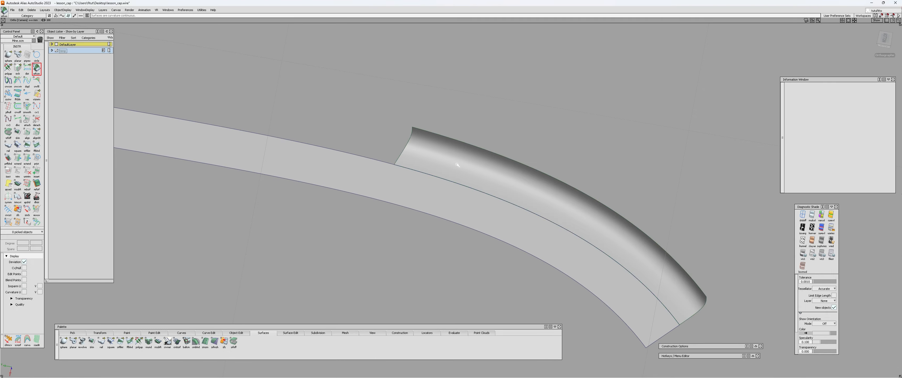
alt+shift+drag(461, 183, 432, 224)
key(shift+h)
alt+shift+right_drag(433, 225, 407, 232)
alt+shift+drag(407, 231, 512, 176)
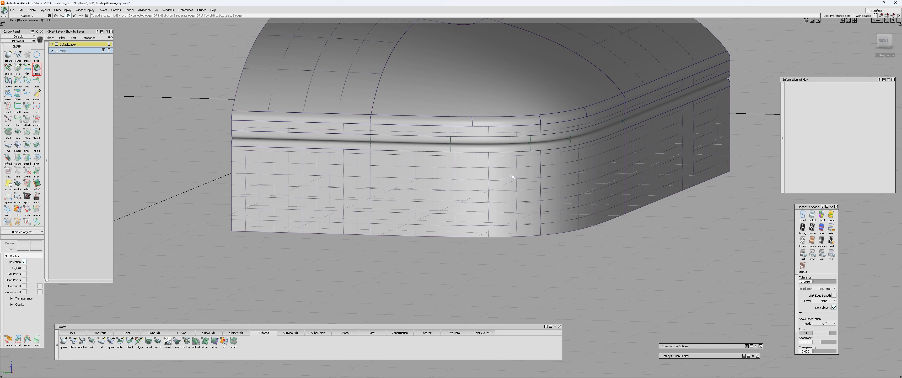
alt+shift+drag(479, 153, 369, 208)
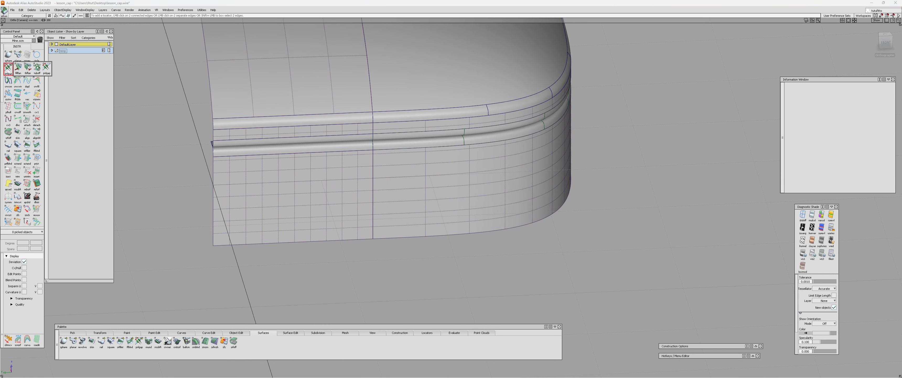
click(36, 68)
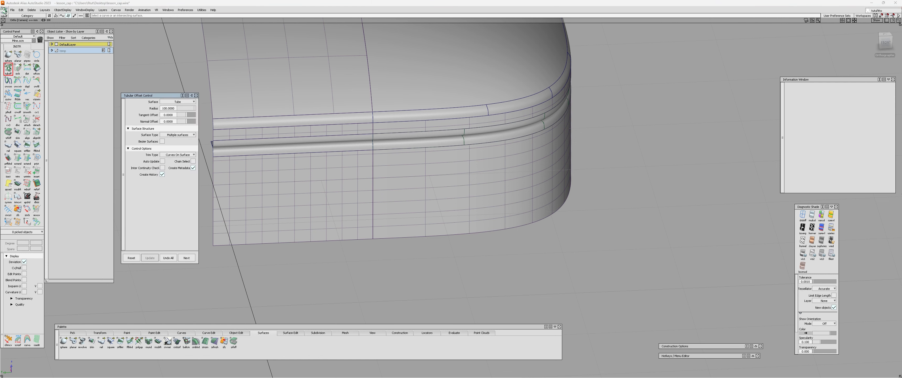
alt+shift+drag(320, 146, 357, 149)
ctrl+shift+drag(357, 151, 360, 171)
click(359, 171)
click(359, 171)
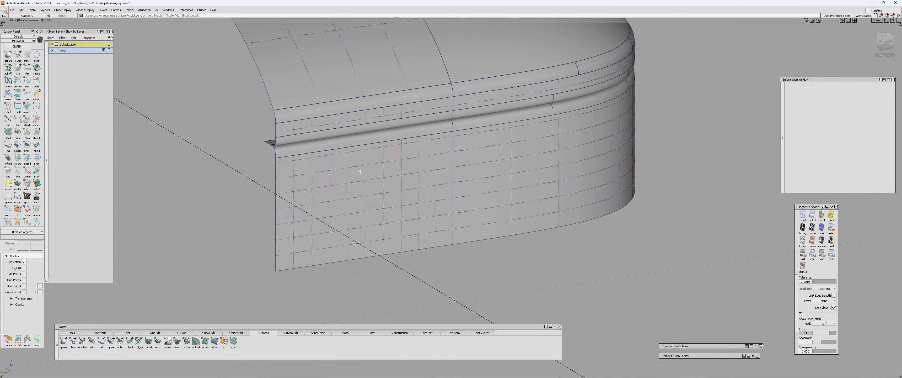
Step: Select the three side-wall surfaces around the cap and adjust their patch precision
alt+shift+drag(403, 173, 253, 159)
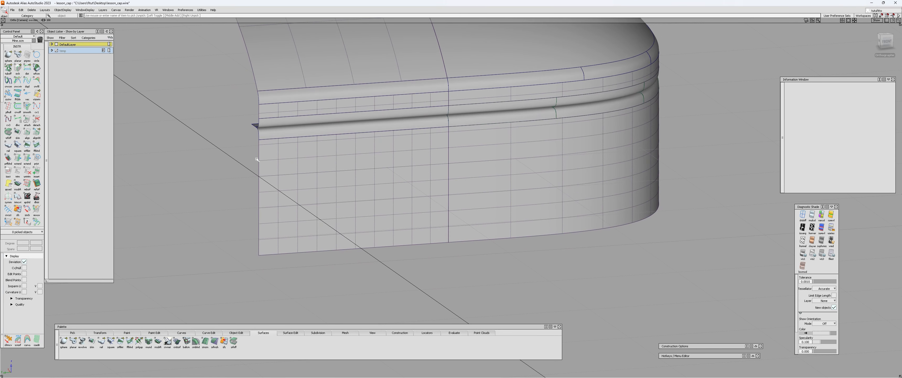
click(322, 162)
click(473, 174)
alt+shift+drag(473, 175, 374, 170)
alt+shift+middle_drag(580, 170, 383, 170)
click(637, 161)
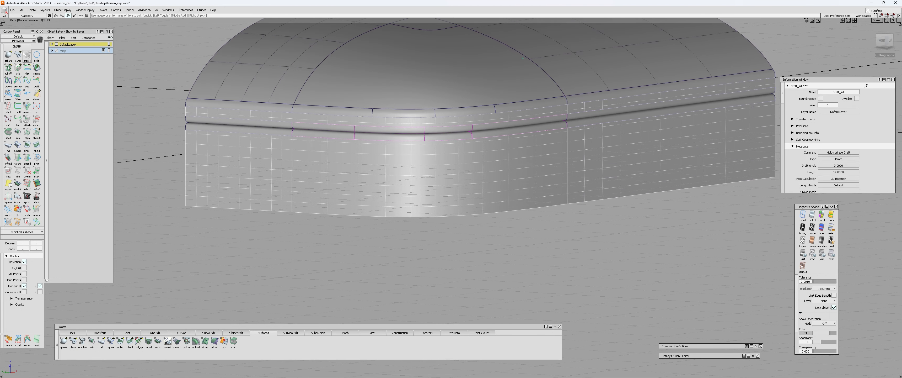
click(25, 55)
alt+shift+drag(238, 125, 389, 143)
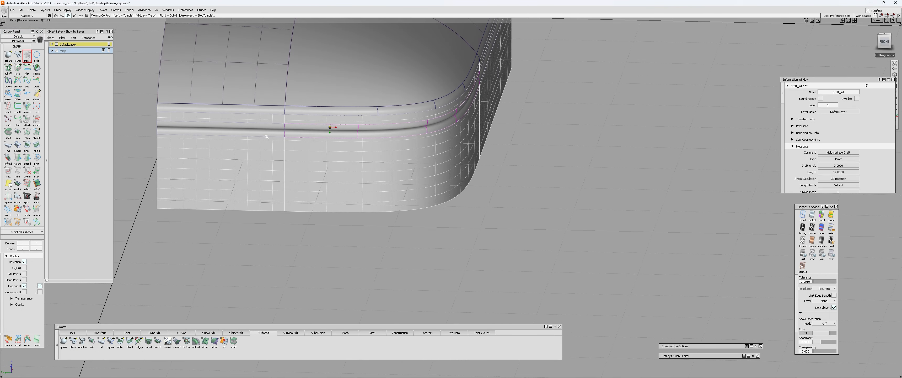
alt+shift+drag(267, 138, 323, 146)
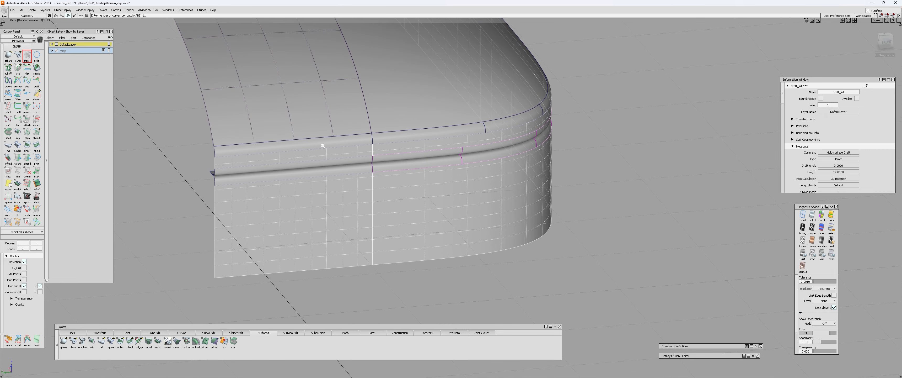
Step: Select all the surfaces of the groove around the side wall and delete their construction history
ctrl+shift+drag(311, 152, 338, 191)
ctrl+shift+drag(338, 190, 279, 173)
click(344, 171)
alt+shift+drag(345, 172, 228, 169)
key(ctrl+h)
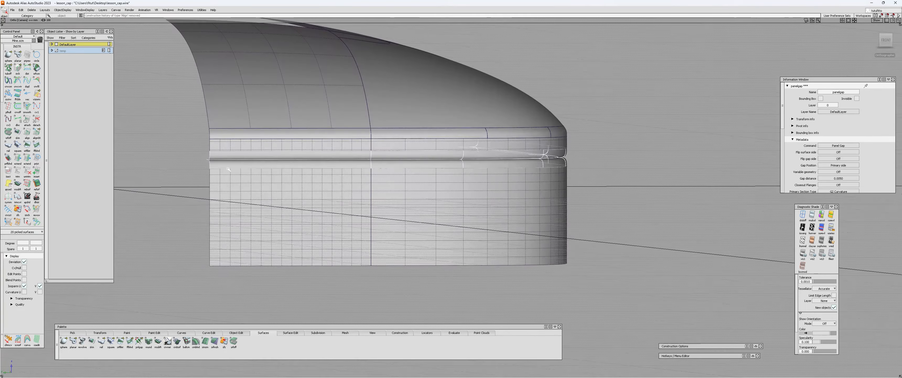
Step: Mirror-duplicate the selected groove surfaces to place a second groove near the wall's lower edge
scroll(14, 196, down, 3)
click(8, 200)
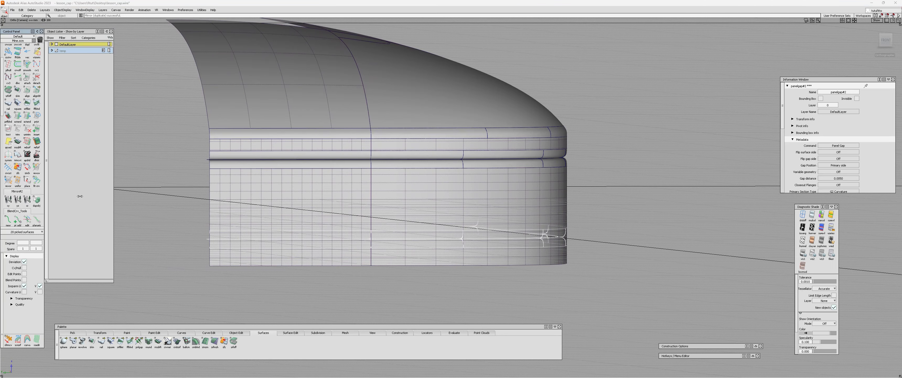
alt+shift+drag(210, 196, 317, 196)
mouse_move(317, 196)
alt+shift+right_down()
mouse_move(234, 204)
mouse_move(180, 195)
alt+shift+right_up()
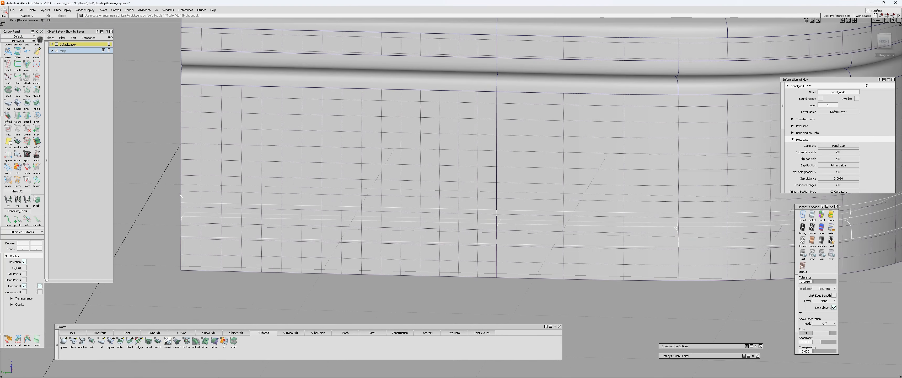
Step: Project the upper and lower edges of the mirrored groove onto the flat wall beside the corner, along the surface normal
alt+shift+right_drag(314, 181, 262, 207)
alt+shift+drag(262, 207, 312, 191)
alt+shift+right_drag(322, 196, 358, 179)
key(p)
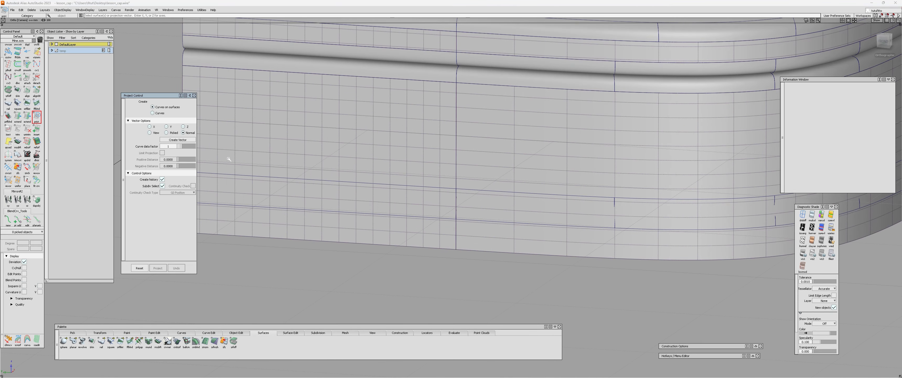
click(329, 180)
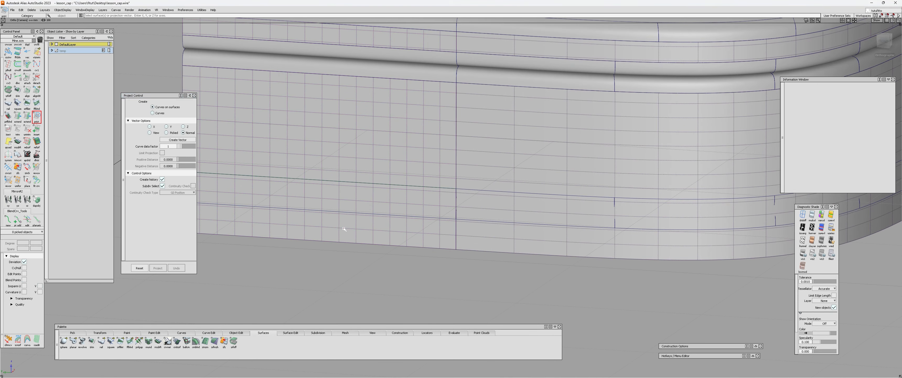
click(338, 213)
key(space)
Step: Project the upper edges of the mirrored groove's fillets onto the corner wall as curves on surface, using the normal direction
alt+shift+drag(334, 188, 288, 184)
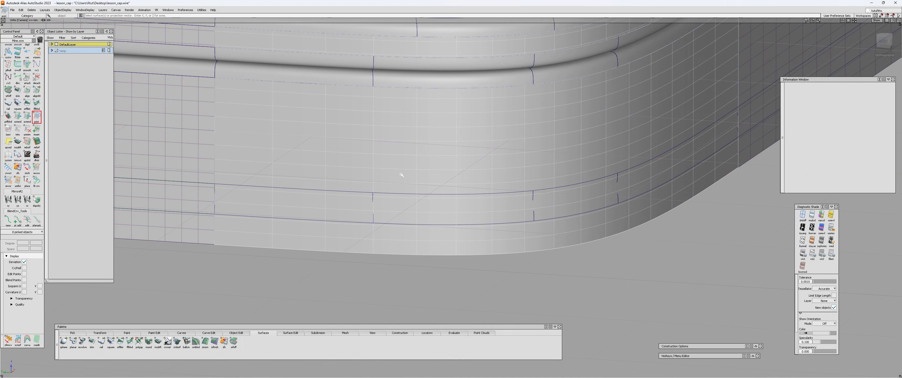
key(1)
alt+shift+drag(433, 221, 406, 158)
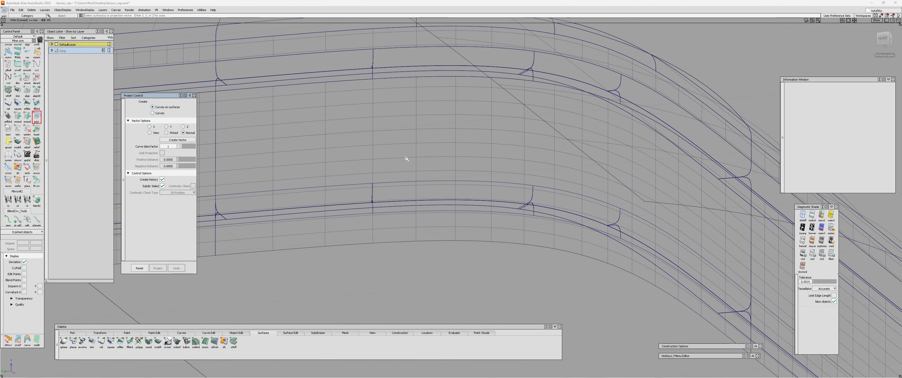
click(363, 165)
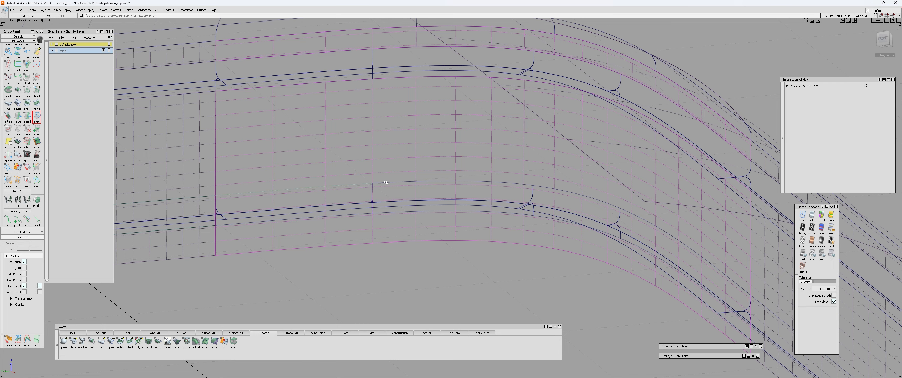
key(space)
click(399, 181)
key(space)
alt+shift+drag(511, 181, 425, 166)
click(425, 166)
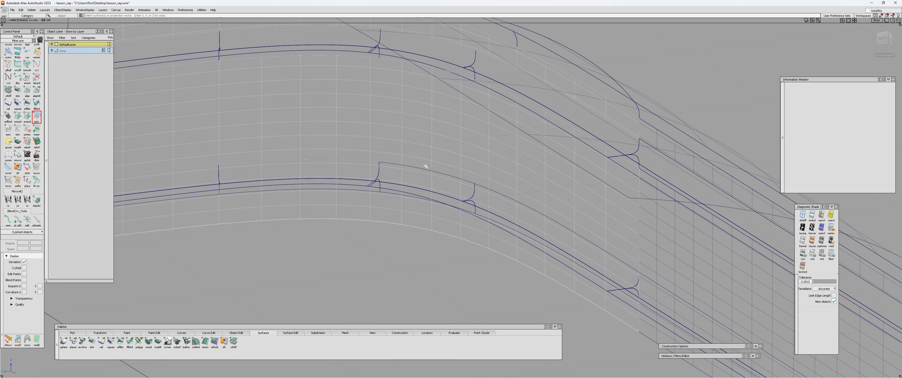
key(space)
click(427, 168)
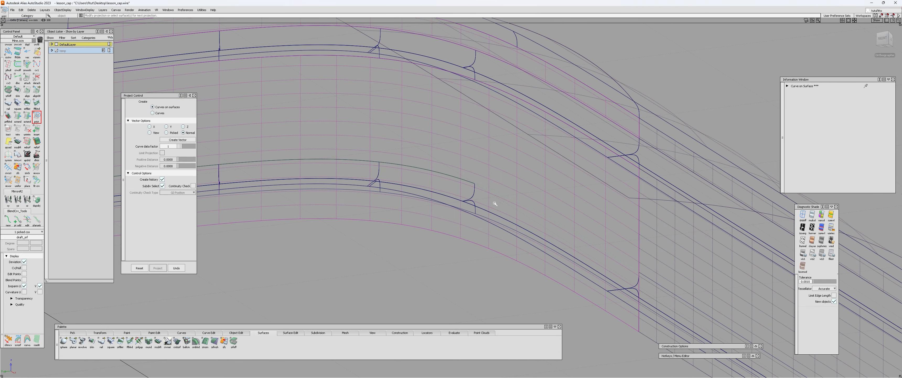
key(space)
Step: Project the lower edges of the mirrored groove's fillets onto the corner wall along the surface normal
alt+shift+drag(494, 204, 472, 255)
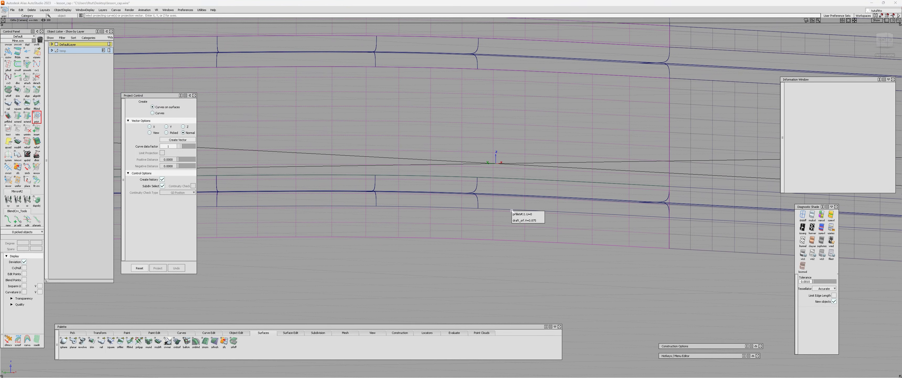
click(504, 210)
key(space)
click(425, 214)
key(space)
click(421, 207)
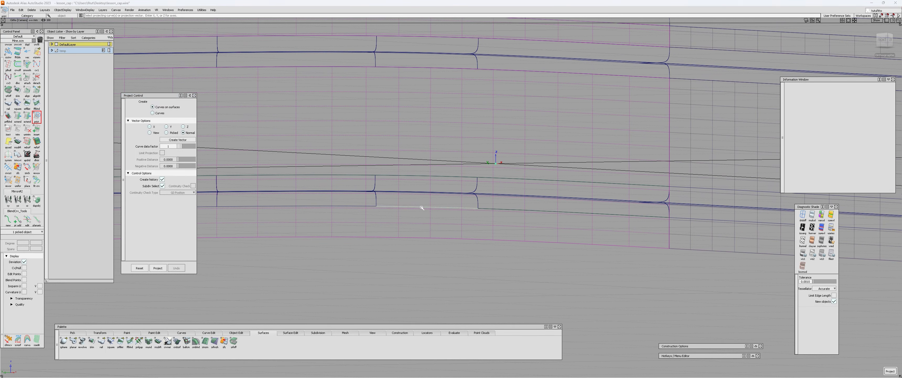
key(space)
alt+shift+middle_drag(316, 221, 466, 207)
click(425, 202)
key(space)
click(427, 192)
key(space)
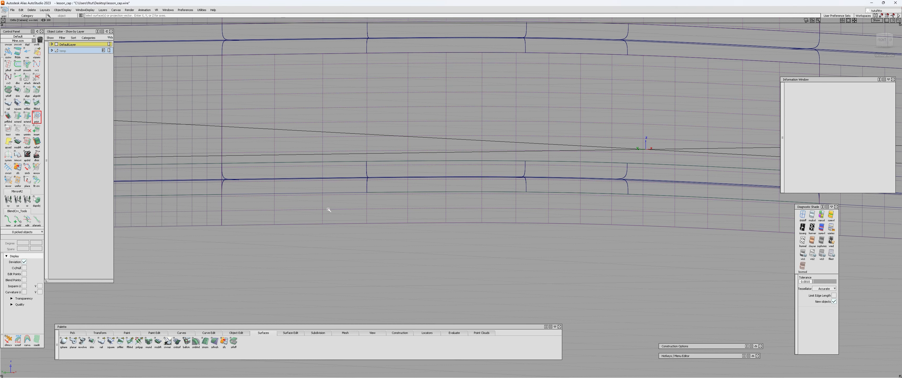
click(328, 210)
key(space)
click(333, 192)
key(space)
click(357, 195)
key(space)
Step: Check surface continuity between the mirrored groove's fillets and the corner wall along the lower and upper edges
alt+shift+drag(357, 194, 343, 203)
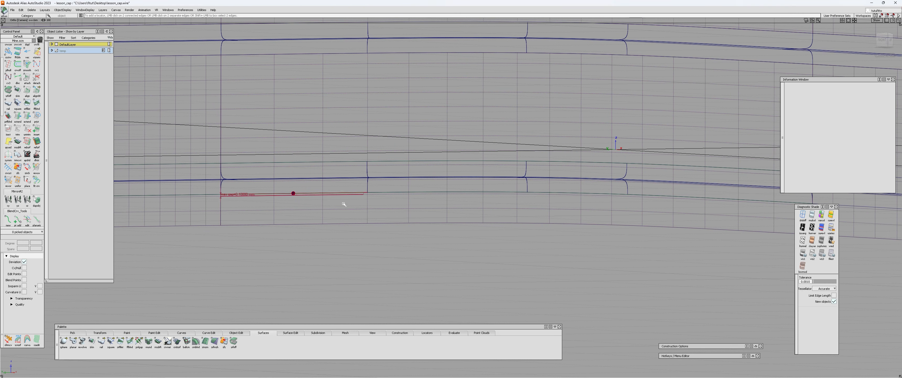
click(363, 193)
key(space)
alt+shift+drag(392, 168, 400, 146)
click(402, 147)
key(space)
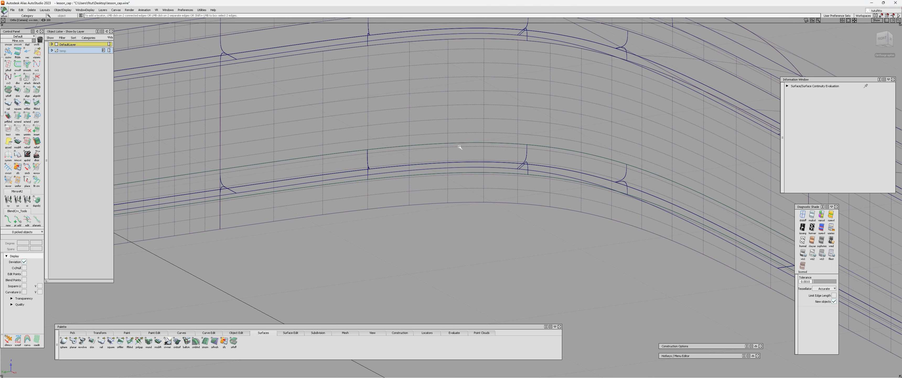
alt+shift+right_drag(459, 146, 560, 145)
click(560, 150)
click(453, 145)
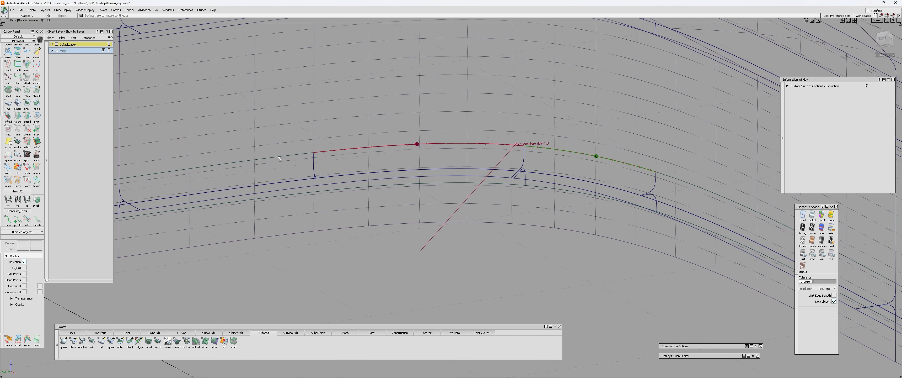
click(263, 160)
key(space)
Step: Check continuity between the corner wall and the mirrored fillet nearest the long wall, along both its edges
alt+shift+right_drag(592, 157, 650, 176)
alt+shift+middle_drag(650, 175, 471, 177)
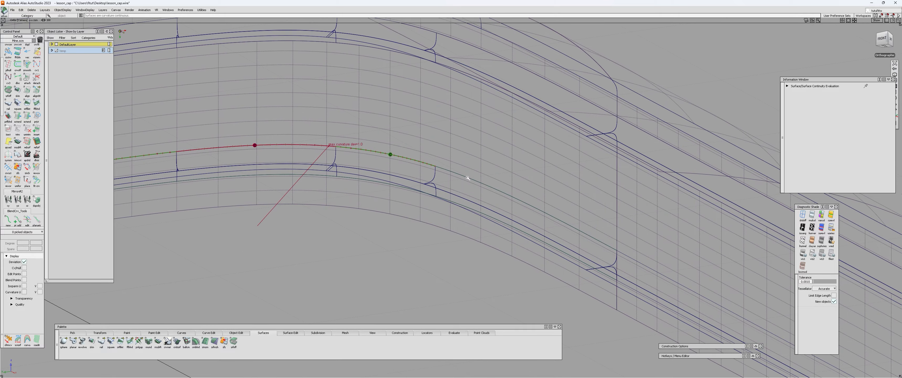
alt+shift+drag(471, 177, 406, 147)
click(521, 173)
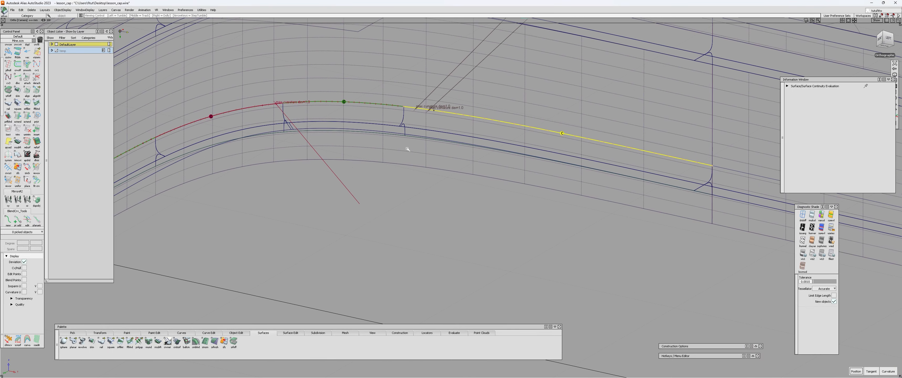
alt+shift+right_drag(407, 147, 469, 143)
click(451, 186)
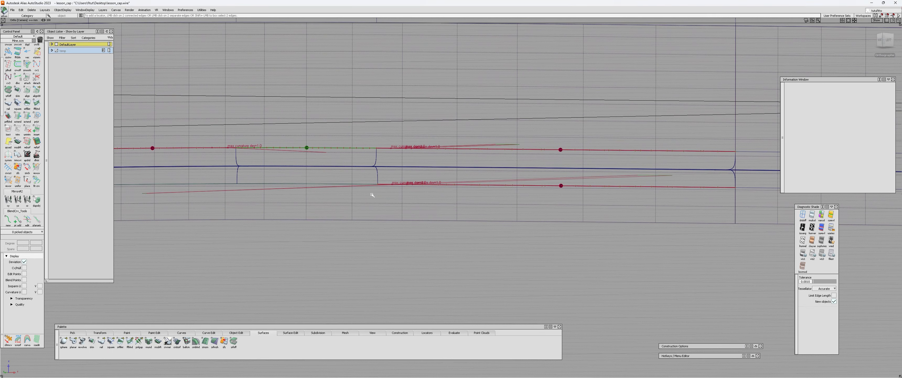
Step: Clear the continuity checks, delete the selected projected curves from the corner wall, and restore the shaded display
alt+shift+drag(373, 193, 355, 209)
click(346, 202)
alt+shift+right_drag(380, 200, 284, 182)
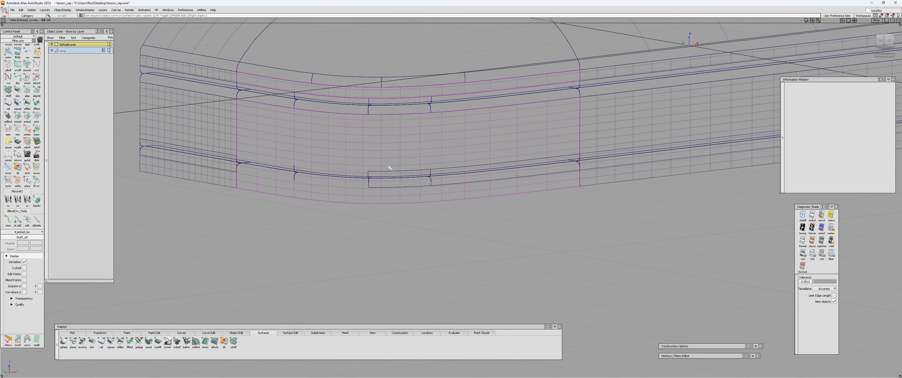
key(Delete)
ctrl+shift+drag(382, 178, 369, 177)
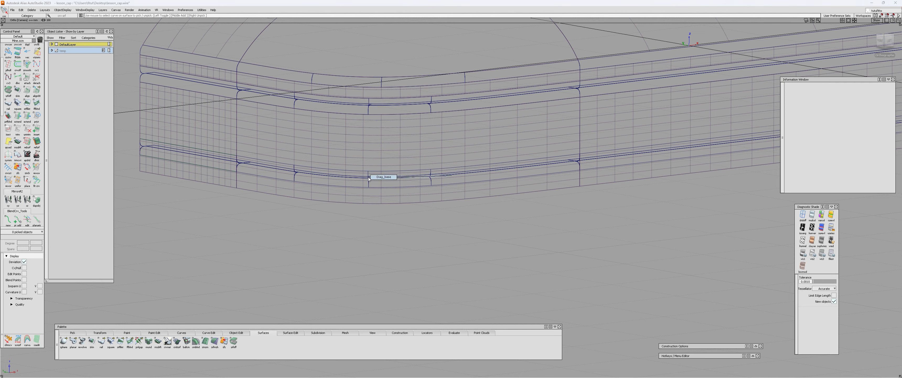
Step: Align the upper edges of the two mirrored corner fillets nearest the long wall to the corner wall, using G2 Project alignment
alt+shift+right_drag(369, 177, 482, 163)
ctrl+shift+drag(381, 162, 352, 162)
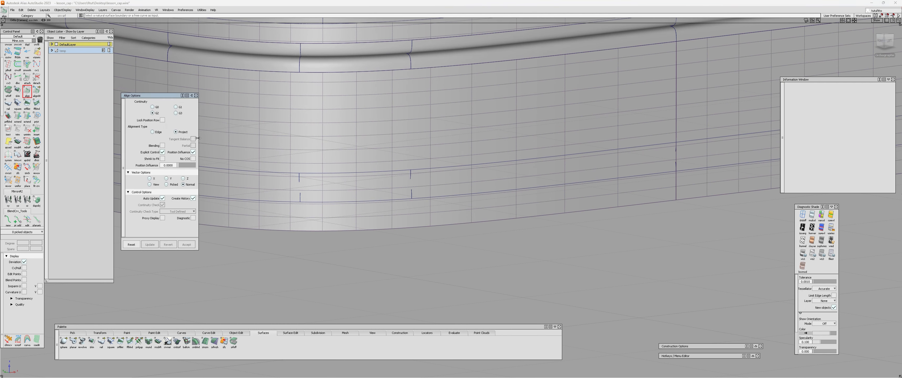
click(466, 165)
click(456, 161)
alt+shift+middle_drag(456, 162, 519, 161)
key(space)
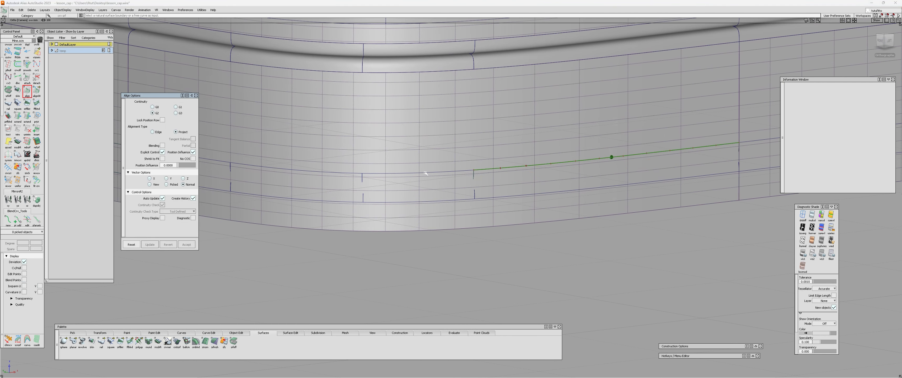
click(427, 171)
click(430, 168)
key(space)
Step: Align the upper edges of the remaining two mirrored corner fillets to the corner wall with G2 continuity
alt+shift+middle_drag(335, 179, 471, 183)
click(442, 174)
click(441, 169)
key(space)
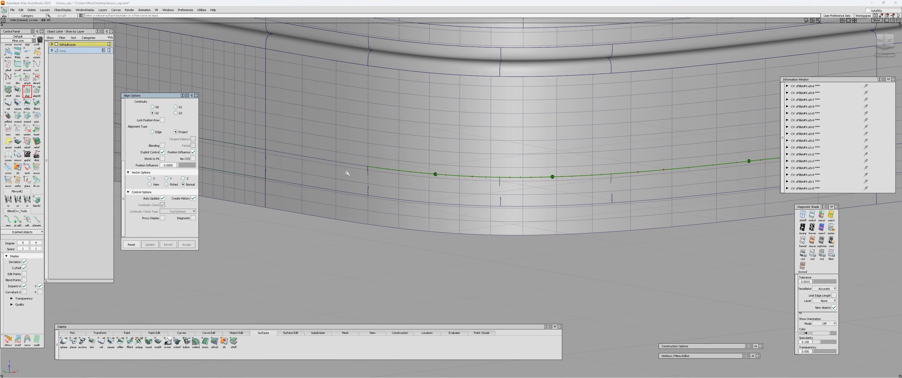
click(349, 164)
click(350, 162)
key(space)
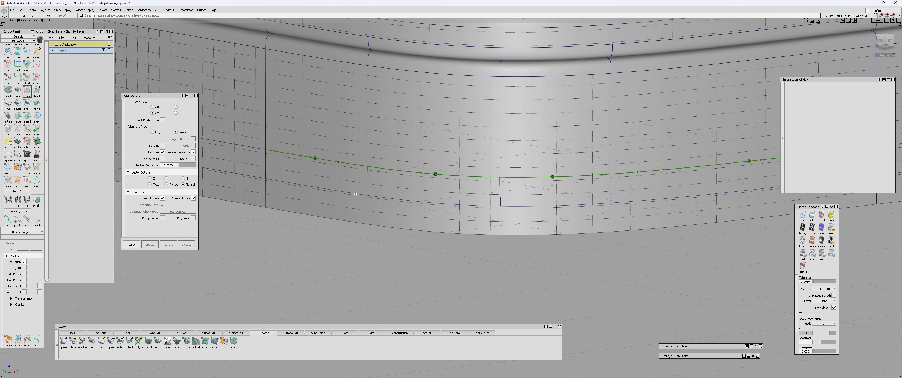
Step: Align the lower edges of the mirrored corner fillets to the corner wall with G2 Project alignment, then clear the continuity checks
click(356, 197)
key(space)
click(392, 199)
click(389, 205)
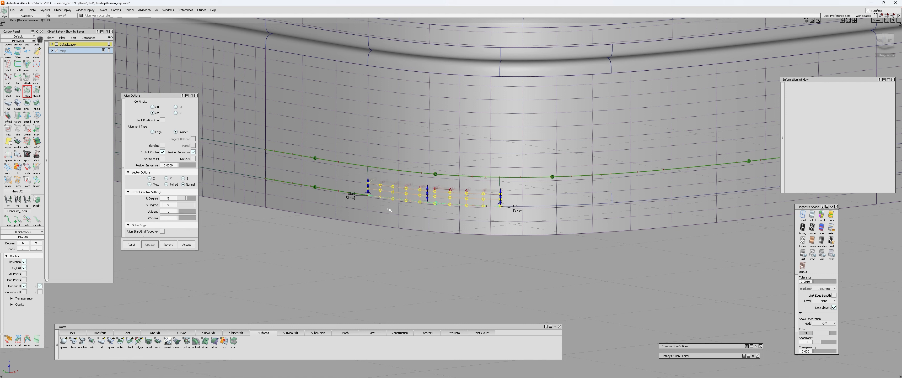
key(space)
click(541, 206)
click(540, 212)
key(space)
click(625, 203)
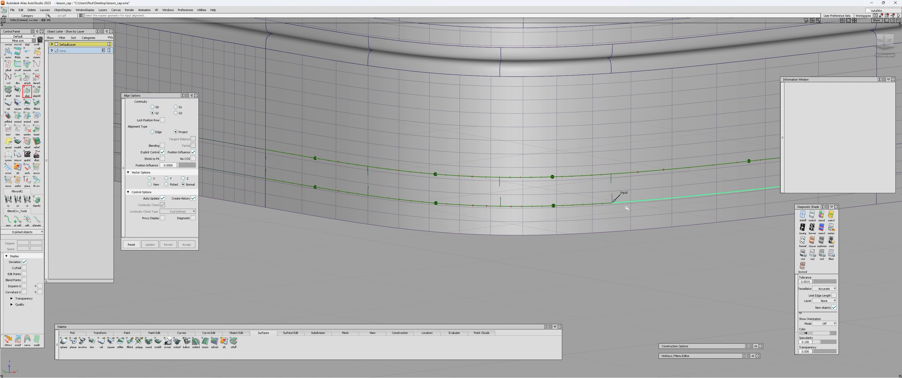
click(627, 206)
key(space)
key(c)
key(ctrl+l)
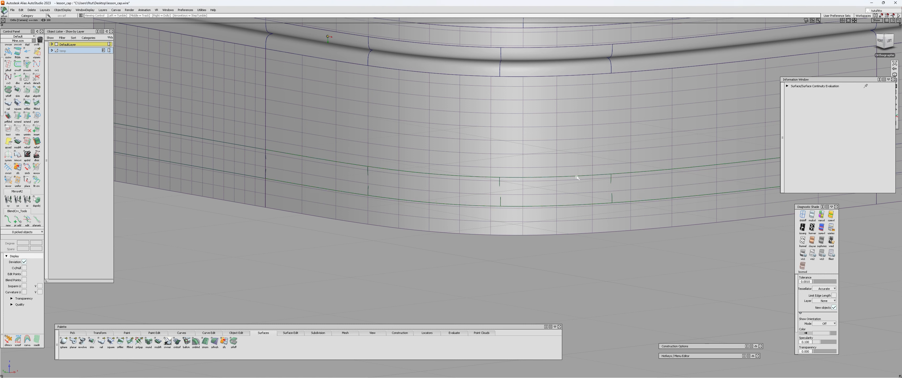
Step: Project both edges of the mirrored long-side fillet onto the long wall as curves on surface, along the surface normal
scroll(600, 206, down, 5)
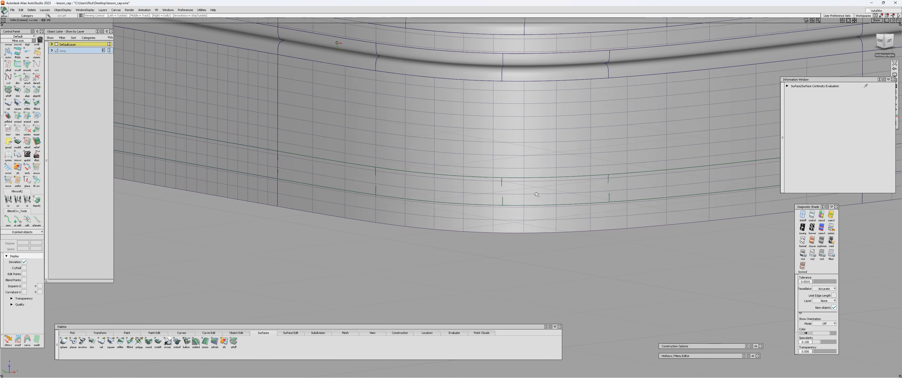
alt+shift+middle_drag(644, 162, 453, 183)
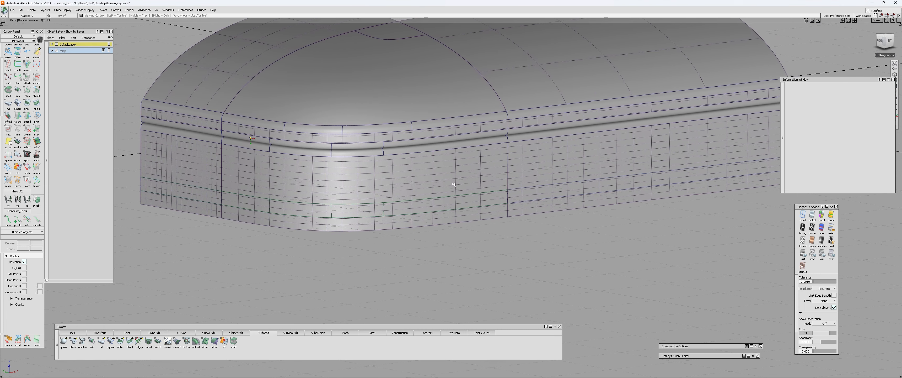
scroll(612, 180, up, 3)
key(p)
click(614, 172)
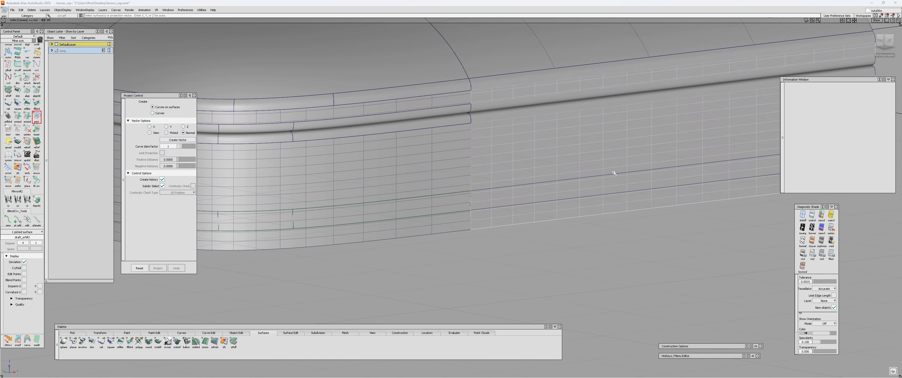
key(space)
click(618, 173)
key(space)
click(619, 193)
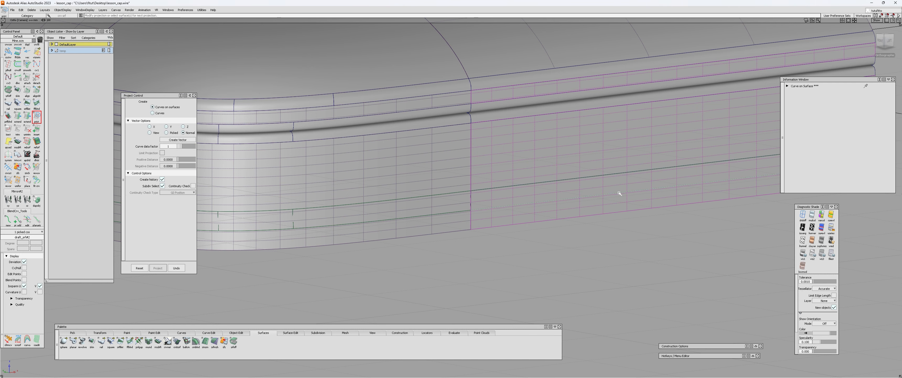
key(space)
click(619, 192)
click(620, 173)
key(Delete)
Step: Check the surface continuity between the long wall and both grooves' fillets
alt+shift+right_drag(683, 189, 718, 172)
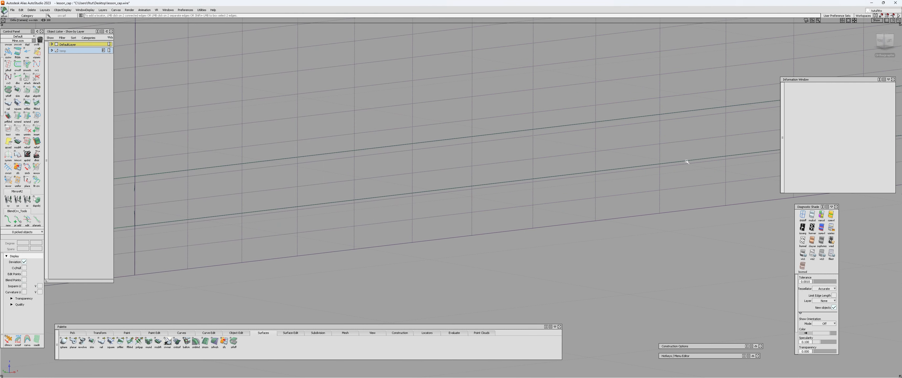
click(685, 161)
alt+shift+right_drag(672, 134, 646, 135)
click(646, 126)
click(643, 83)
alt+shift+middle_drag(644, 83, 592, 127)
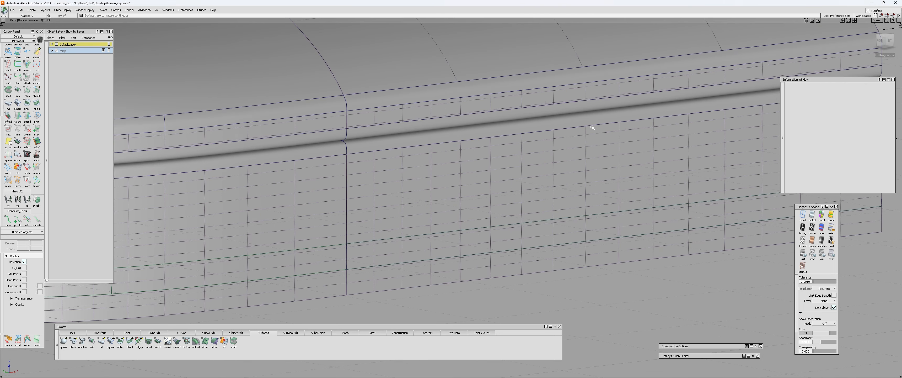
click(610, 100)
alt+shift+right_drag(604, 128, 516, 170)
Step: Trim the short wall with the groove curves, keeping the regions above, between and below the two grooves
alt+shift+drag(501, 158, 520, 158)
alt+shift+middle_drag(522, 138, 507, 173)
key(ctrl+t)
click(379, 145)
click(377, 145)
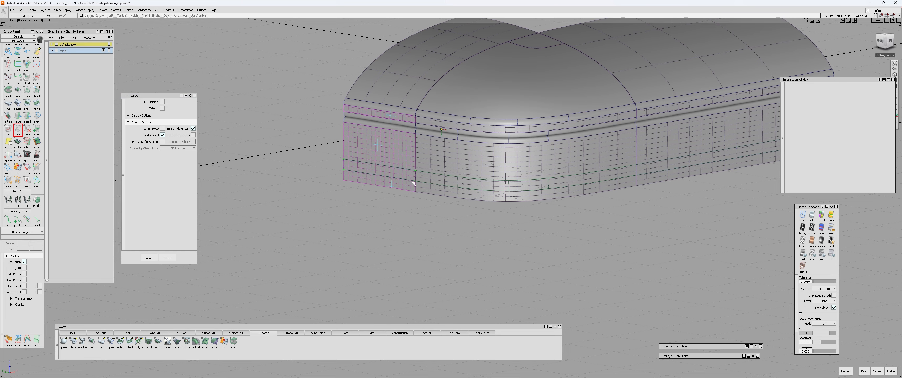
alt+shift+right_drag(388, 175, 403, 186)
alt+shift+middle_drag(450, 175, 401, 201)
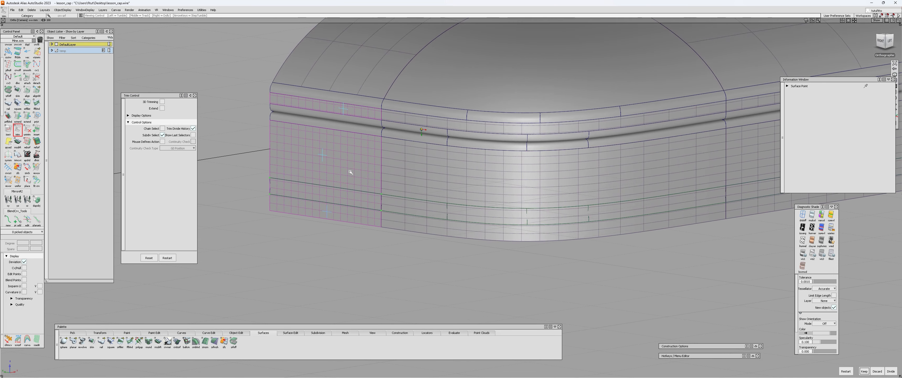
alt+shift+drag(350, 171, 385, 171)
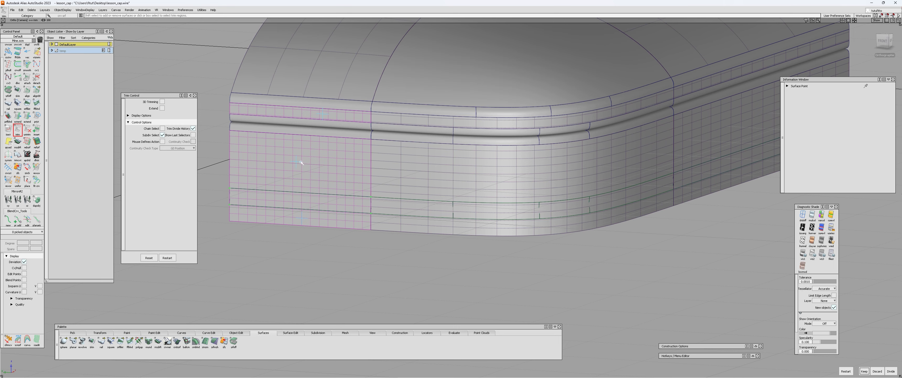
alt+shift+drag(302, 217, 272, 215)
alt+shift+drag(386, 169, 364, 167)
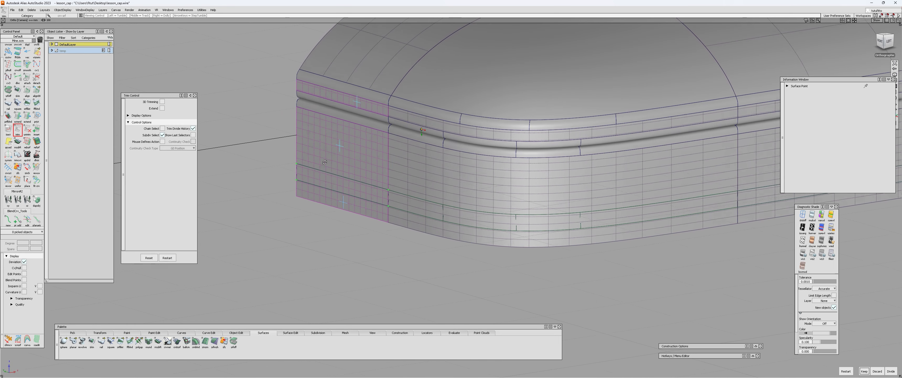
alt+shift+drag(331, 110, 376, 162)
key(space)
Step: Trim the corner wall with the groove curves, keeping every region outside the two grooves
mouse_move(387, 183)
alt+shift+right_down()
mouse_move(516, 189)
mouse_move(382, 186)
alt+shift+right_up()
click(377, 186)
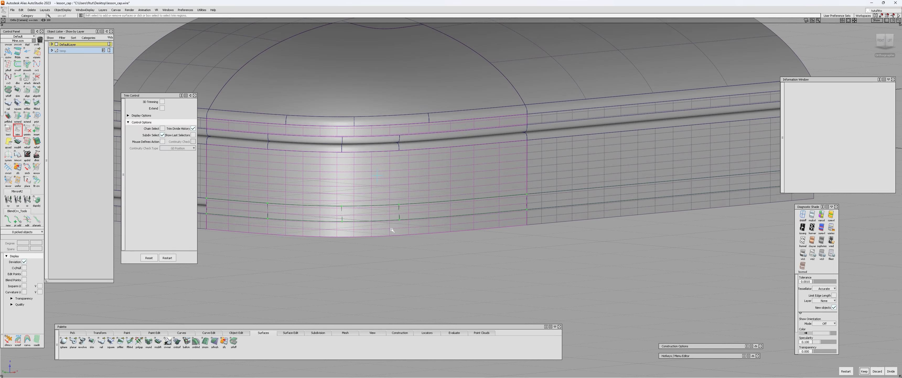
alt+shift+drag(435, 178, 324, 215)
key(space)
Step: Trim the long wall with the groove curves, keeping the regions above, between and below the grooves
alt+shift+middle_drag(482, 205, 364, 208)
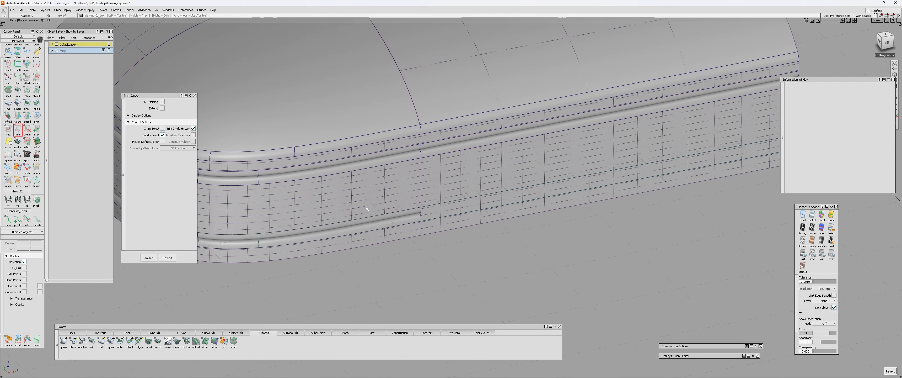
click(469, 130)
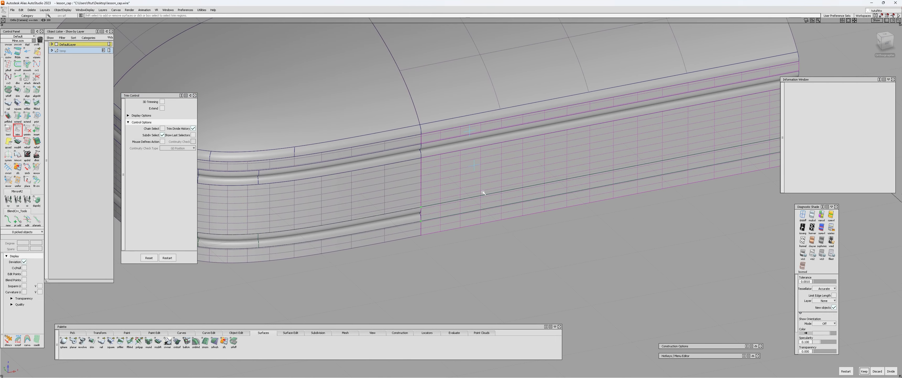
click(487, 215)
key(space)
alt+shift+right_drag(487, 216, 448, 214)
alt+shift+drag(448, 213, 507, 168)
alt+shift+right_drag(482, 203, 479, 173)
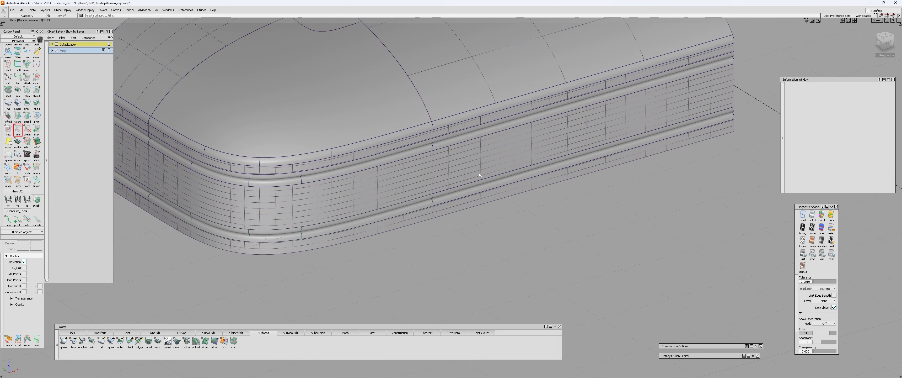
Step: Try trimming the long wall by discarding its middle region, and undo that trim
click(485, 159)
ctrl+shift+drag(479, 173, 498, 157)
click(497, 156)
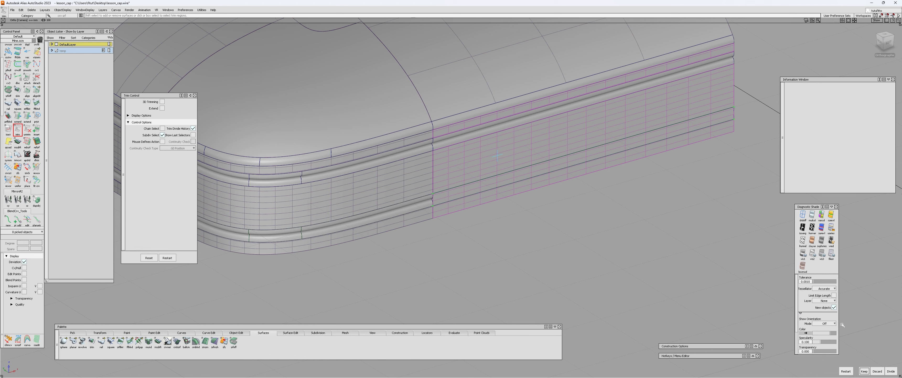
click(877, 370)
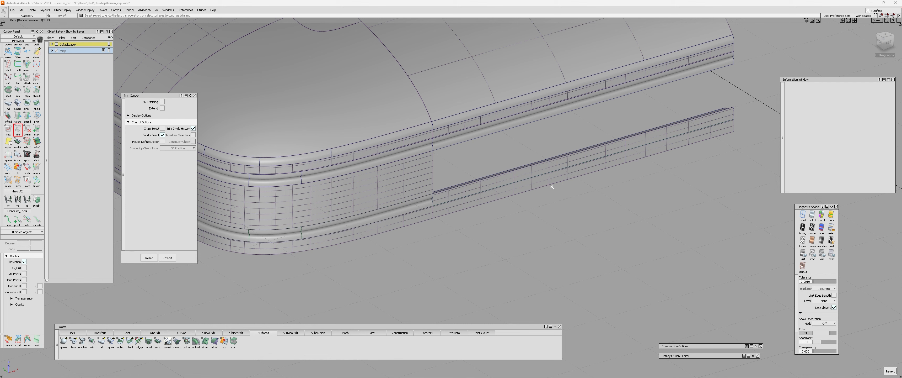
key(ctrl+z)
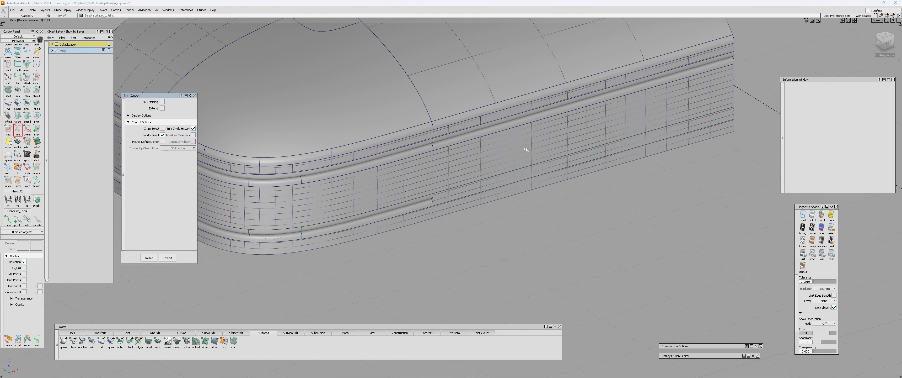
Step: Trim the long wall again, keeping the wall regions on either side of the lower groove
click(525, 149)
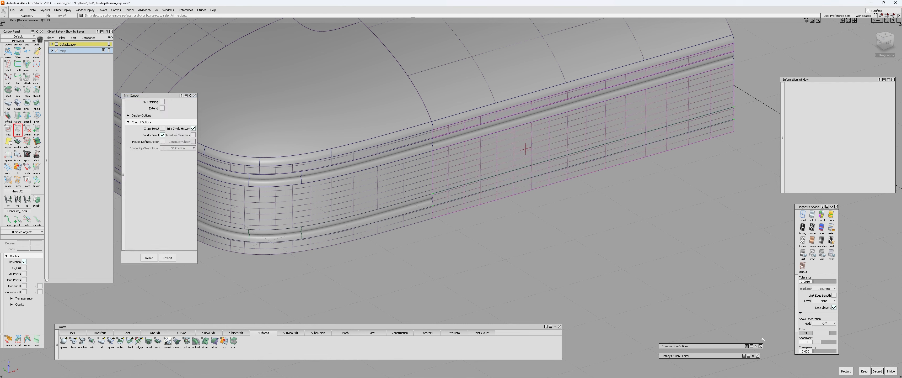
scroll(533, 155, up, 4)
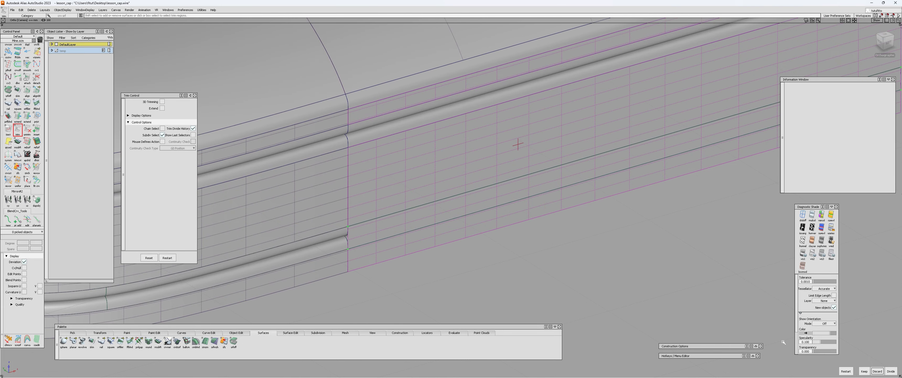
scroll(580, 149, down, 3)
key(ctrl+z)
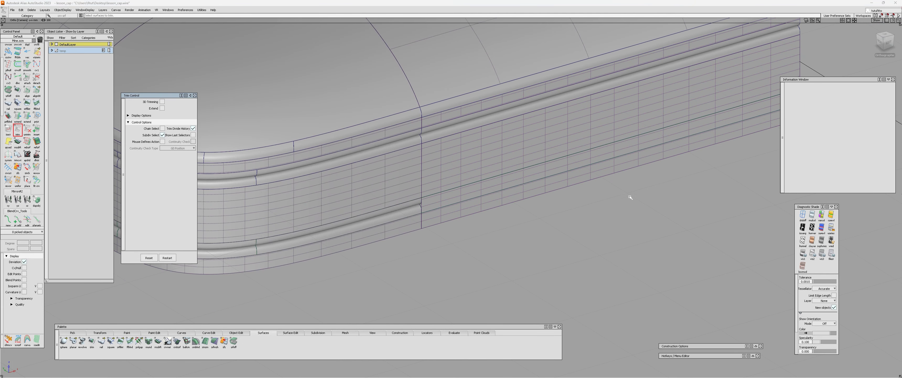
click(560, 131)
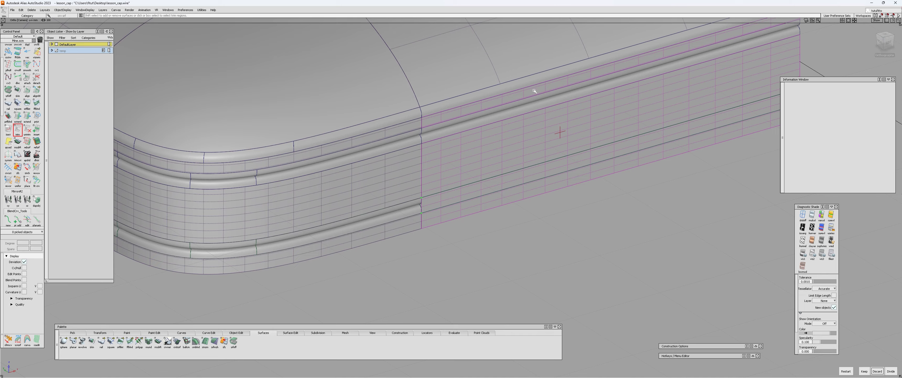
click(867, 373)
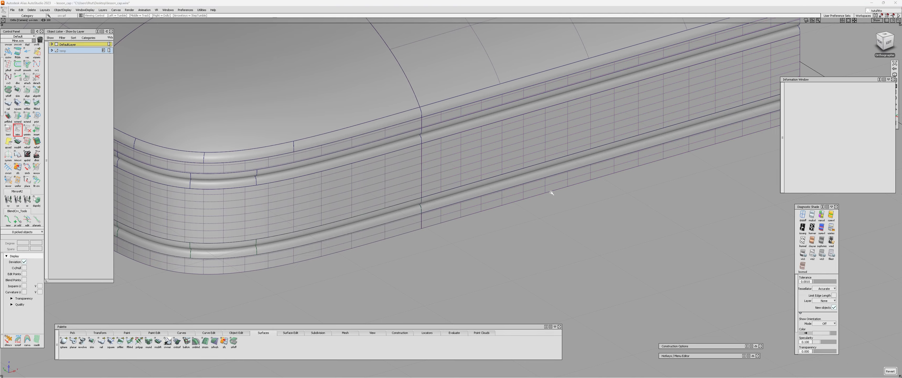
Step: Examine the trimmed grooves around the side wall and their profile at the open end of the short wall
alt+shift+right_drag(552, 191, 491, 189)
alt+shift+drag(492, 189, 434, 143)
alt+shift+right_drag(434, 144, 422, 158)
alt+shift+drag(422, 157, 649, 138)
alt+shift+right_drag(434, 112, 388, 126)
mouse_move(352, 125)
alt+shift+mouse_down()
mouse_move(351, 72)
mouse_move(350, 199)
alt+shift+mouse_up()
alt+shift+middle_drag(287, 154, 426, 201)
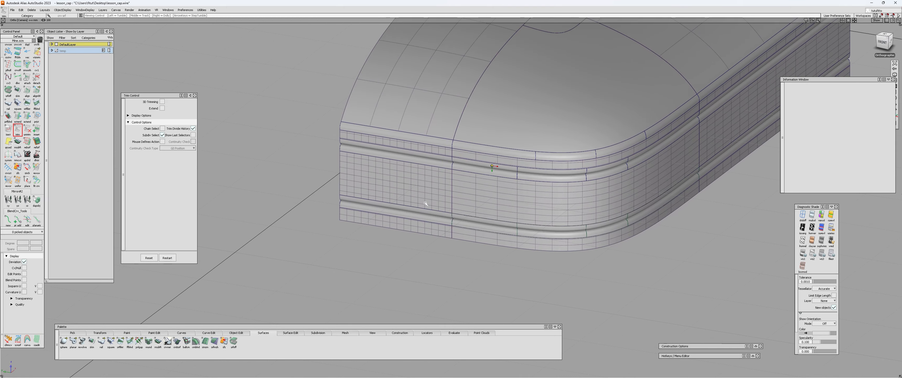
alt+shift+right_drag(427, 202, 382, 165)
alt+shift+drag(296, 164, 409, 185)
alt+shift+middle_drag(354, 175, 452, 181)
mouse_move(452, 181)
alt+shift+mouse_down()
mouse_move(431, 127)
mouse_move(458, 171)
alt+shift+mouse_up()
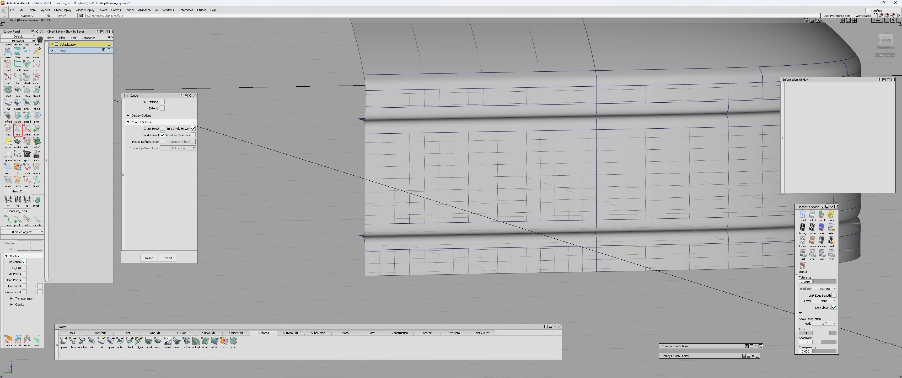
Step: Set up Tubular Offset with the Groove surface type, a radius of 0.3 and Automatic trimming
scroll(22, 140, up, 3)
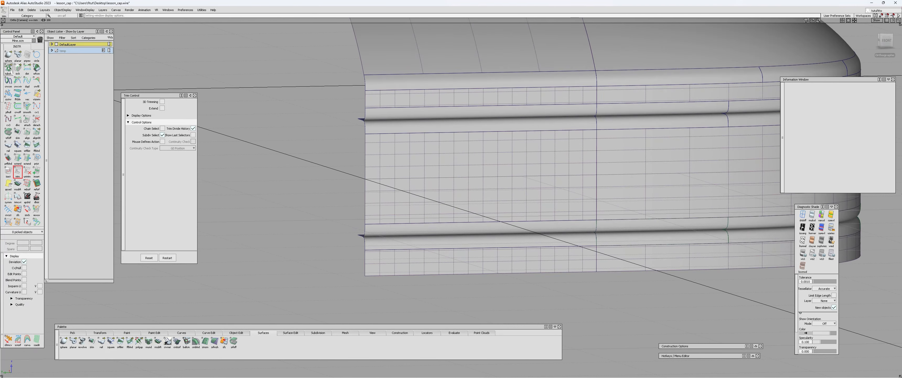
click(8, 67)
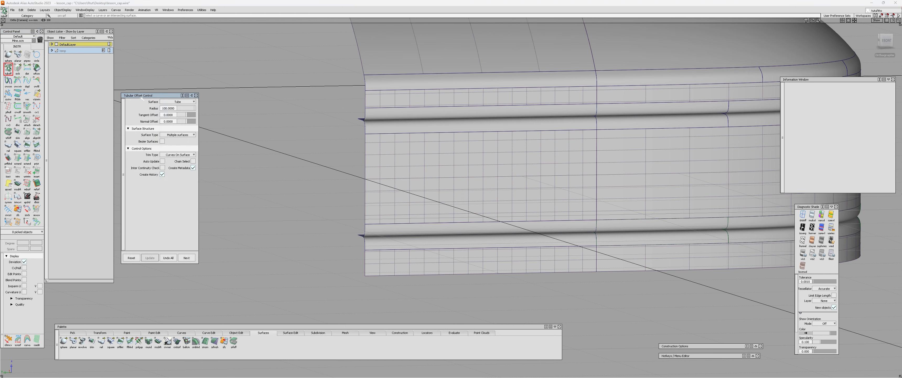
drag(142, 98, 141, 112)
alt+shift+drag(476, 180, 452, 213)
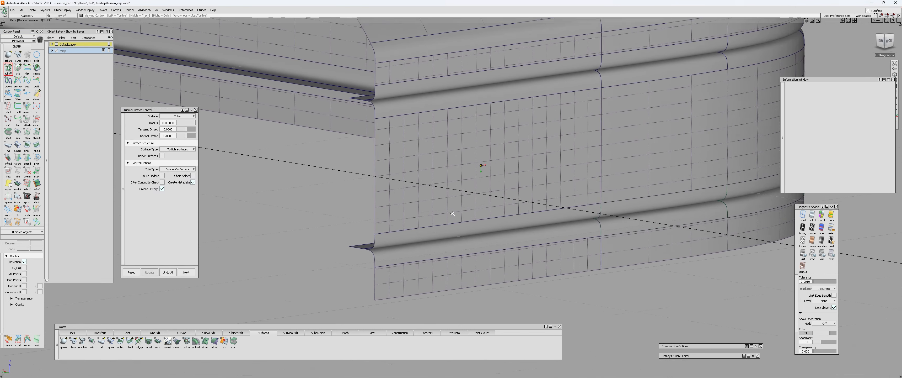
alt+shift+right_drag(452, 214, 429, 184)
click(175, 116)
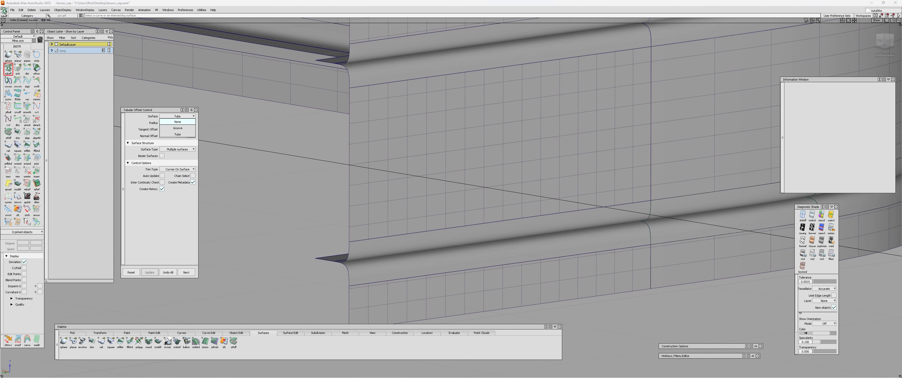
click(178, 128)
alt+shift+drag(491, 165, 352, 115)
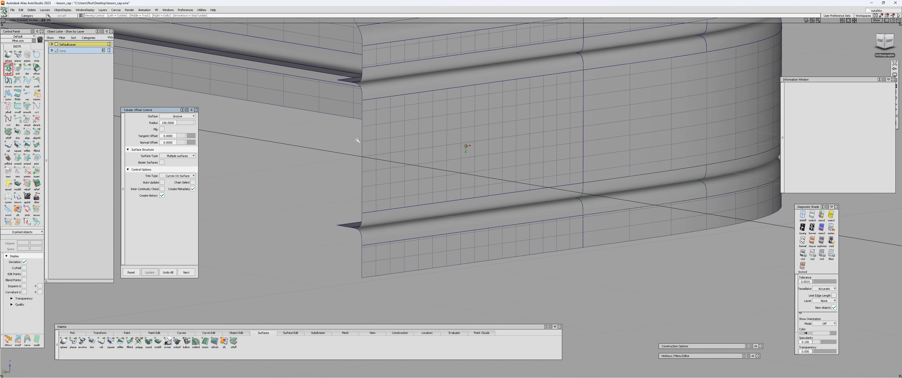
alt+shift+drag(463, 147, 392, 125)
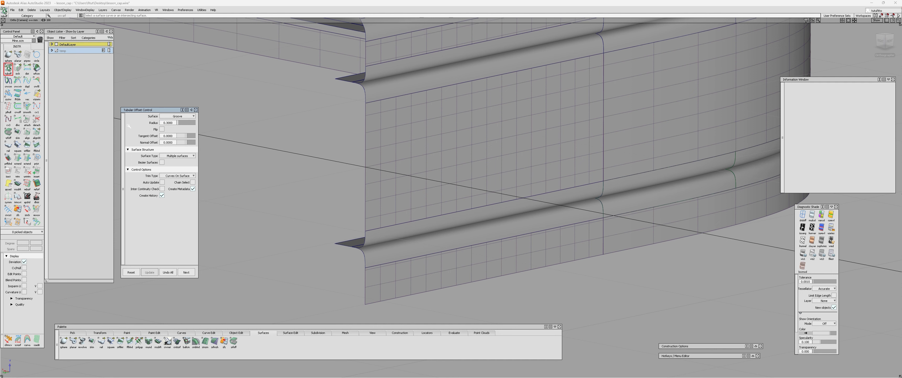
alt+shift+drag(464, 132, 403, 145)
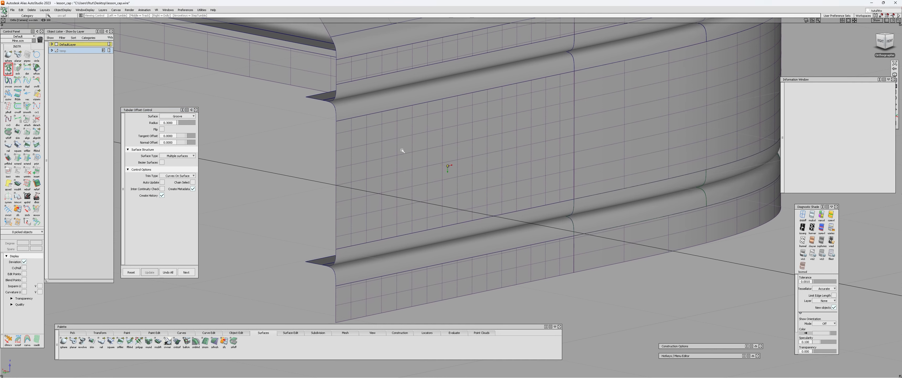
click(186, 175)
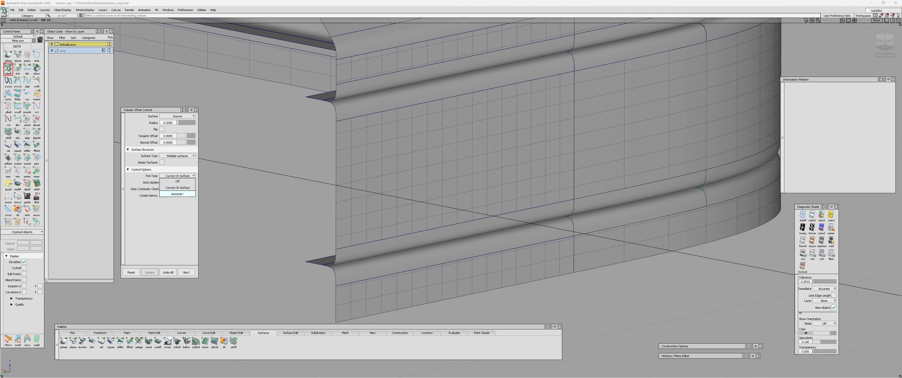
click(183, 194)
Step: Create a flipped groove along the short wall just below the existing upper groove, trimming the wall to it
click(376, 125)
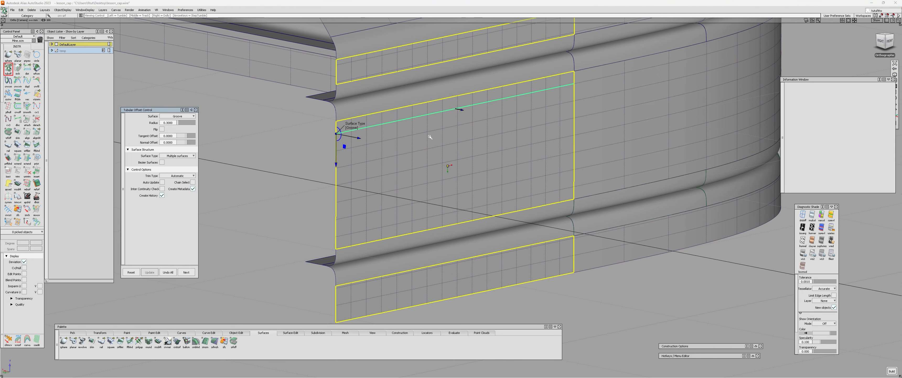
alt+shift+right_drag(428, 137, 392, 140)
click(458, 115)
mouse_move(457, 115)
alt+shift+mouse_down()
mouse_move(435, 137)
mouse_move(445, 161)
mouse_move(451, 110)
alt+shift+mouse_up()
key(space)
alt+shift+right_drag(451, 110, 392, 155)
alt+shift+drag(392, 155, 457, 143)
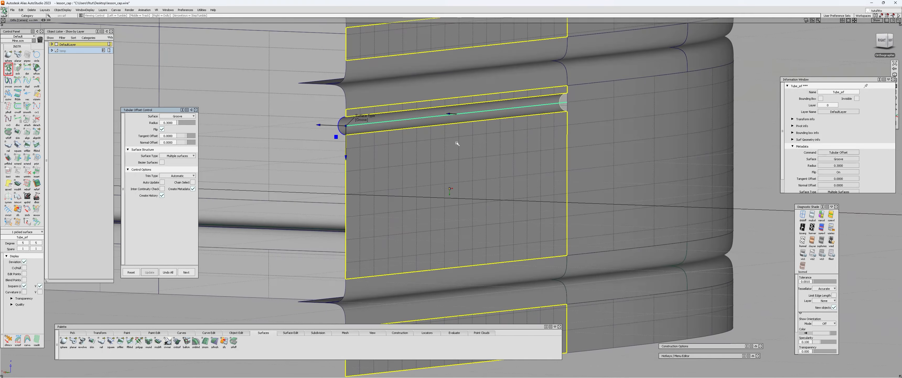
alt+shift+drag(335, 136, 373, 161)
Step: Add a second Tubular Offset groove on the short wall, spaced clearly below the first one
click(186, 272)
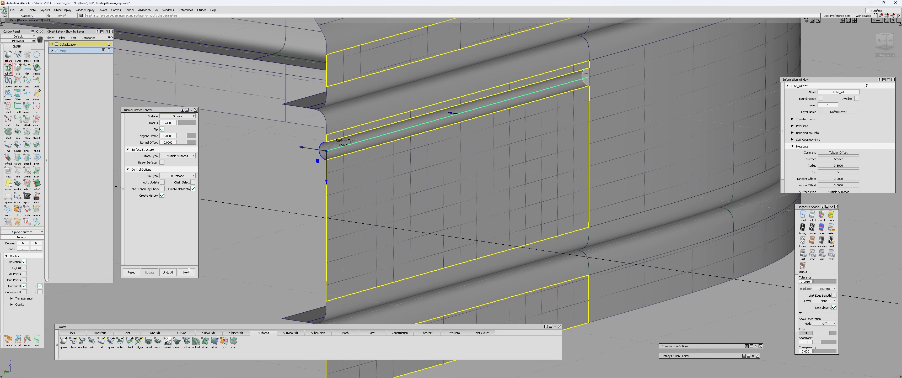
click(372, 162)
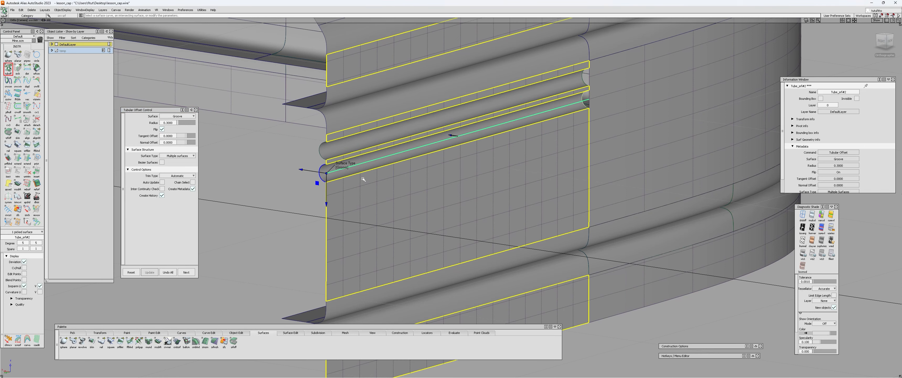
click(168, 272)
alt+shift+drag(525, 191, 373, 193)
click(314, 179)
alt+shift+drag(348, 220, 326, 214)
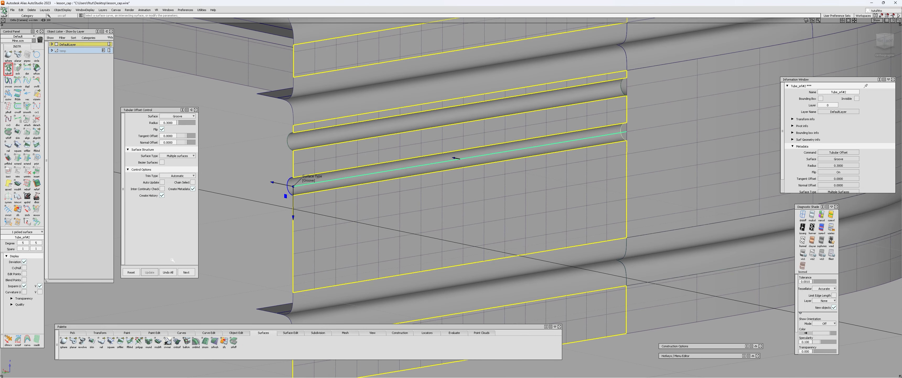
Step: Add a third and a fourth groove down the short wall, evenly spaced above the existing lower groove
click(186, 272)
click(325, 227)
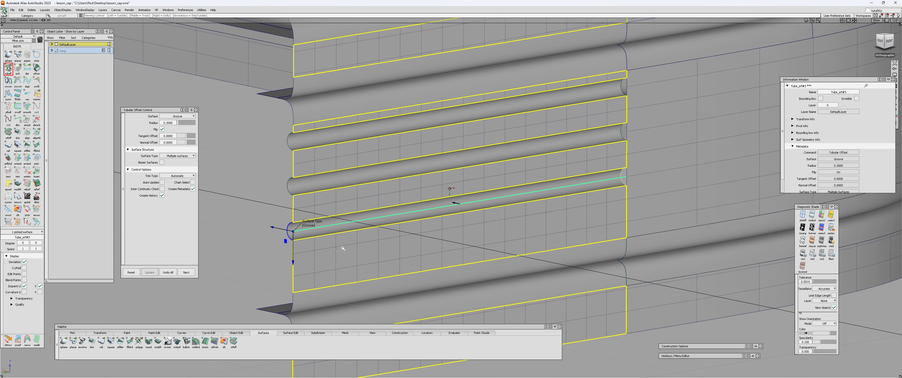
alt+shift+middle_drag(343, 246, 343, 233)
click(184, 272)
click(292, 262)
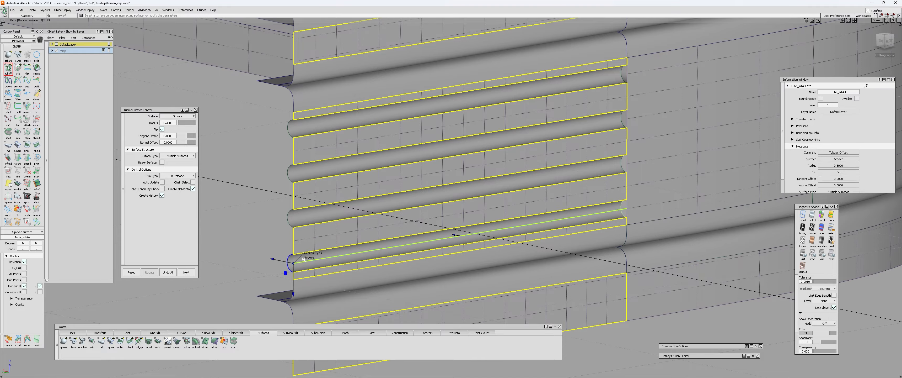
alt+shift+drag(288, 261, 360, 247)
key(Escape)
Step: Continue the topmost tubular groove around the rounded corner wall, flipped inward and built with Bezier Surfaces
alt+shift+drag(458, 205, 430, 208)
alt+shift+middle_drag(430, 207, 350, 215)
alt+shift+right_drag(350, 215, 334, 208)
alt+shift+middle_drag(335, 208, 385, 212)
click(482, 156)
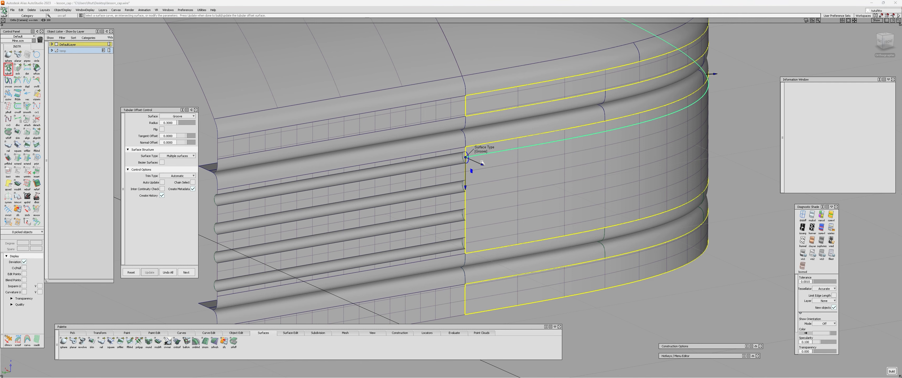
alt+shift+drag(477, 157, 622, 120)
click(622, 120)
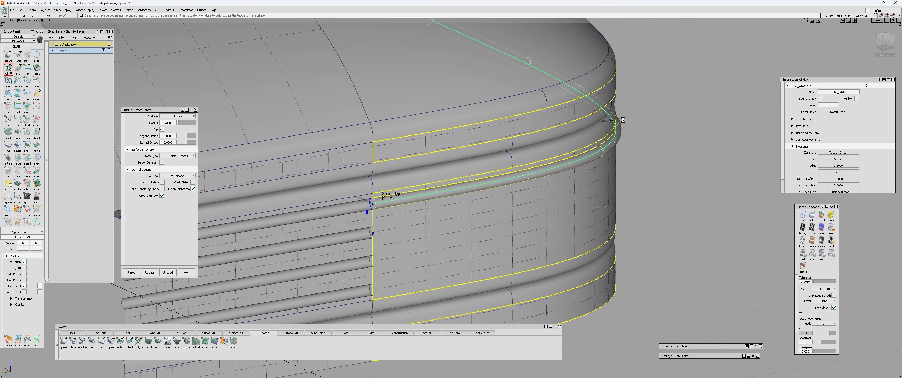
click(162, 162)
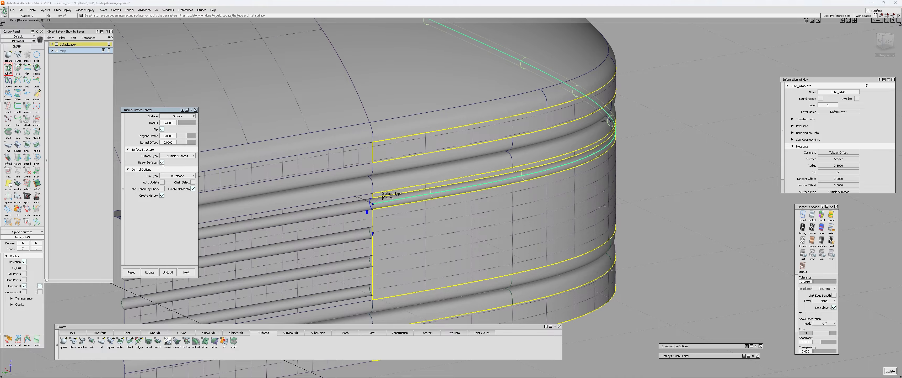
alt+shift+drag(332, 210, 417, 227)
alt+shift+right_drag(417, 228, 487, 195)
alt+shift+drag(486, 195, 430, 192)
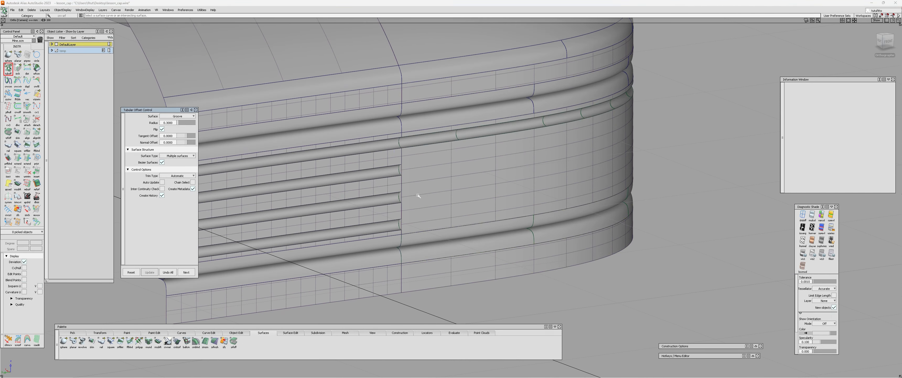
Step: Add three more grooves on the rounded corner wall, each in line with a remaining short-wall groove
click(428, 167)
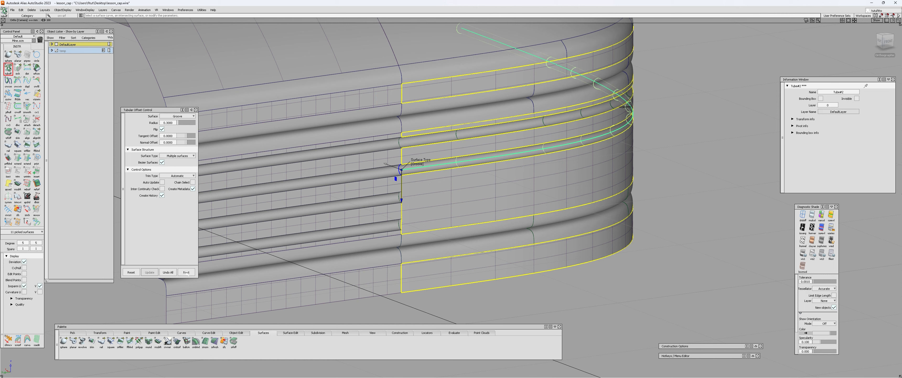
click(424, 193)
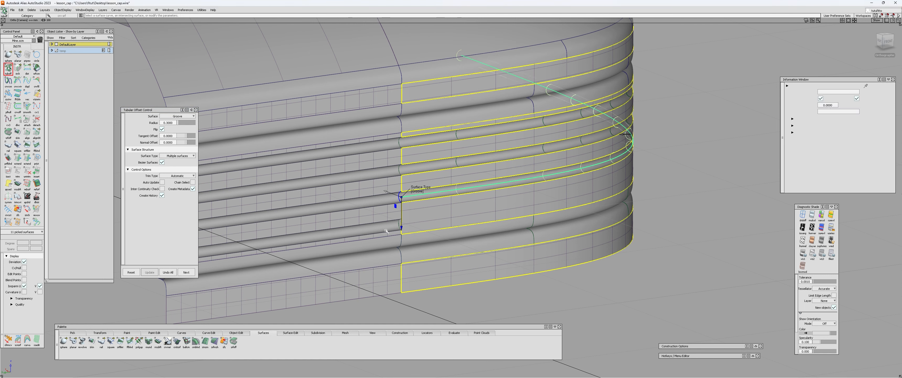
click(433, 223)
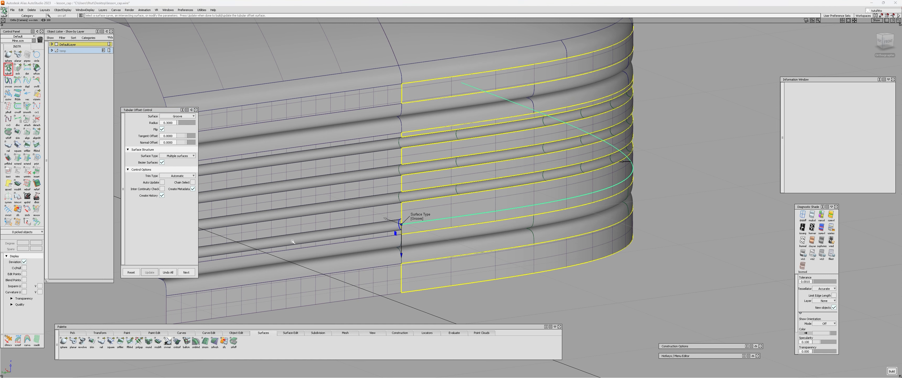
Step: Create the topmost tubular groove along the long wall, in line with the corner groove
alt+shift+drag(225, 227, 275, 220)
alt+shift+right_drag(274, 220, 398, 150)
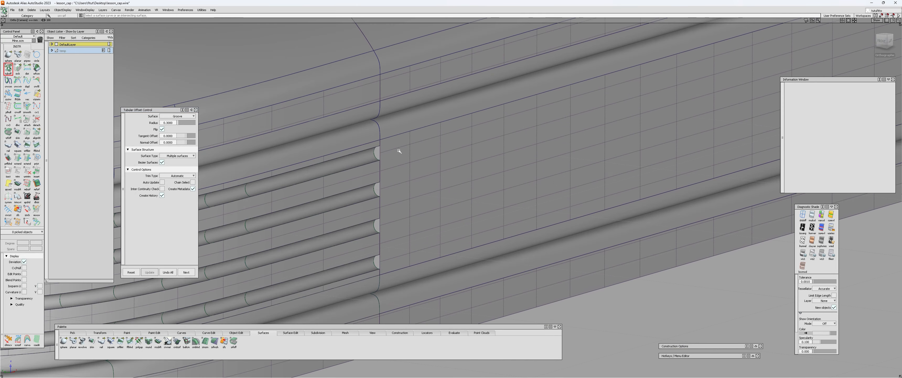
key(space)
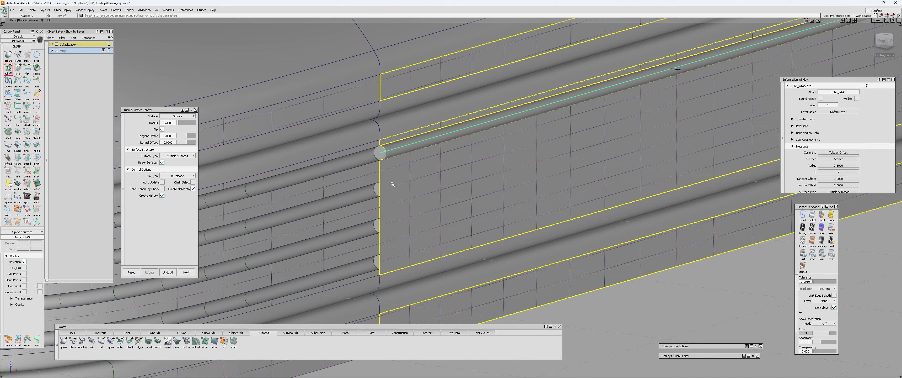
alt+shift+right_drag(647, 108, 640, 76)
click(572, 114)
click(191, 271)
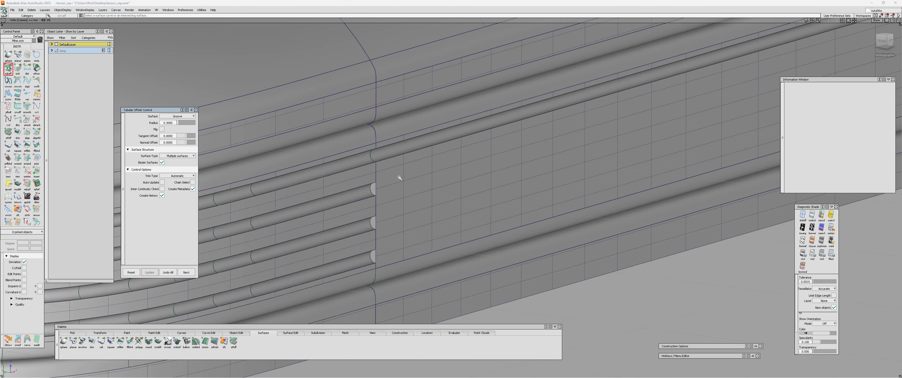
Step: Add the remaining three grooves along the long wall, each aligned with the matching corner groove end
click(385, 189)
key(space)
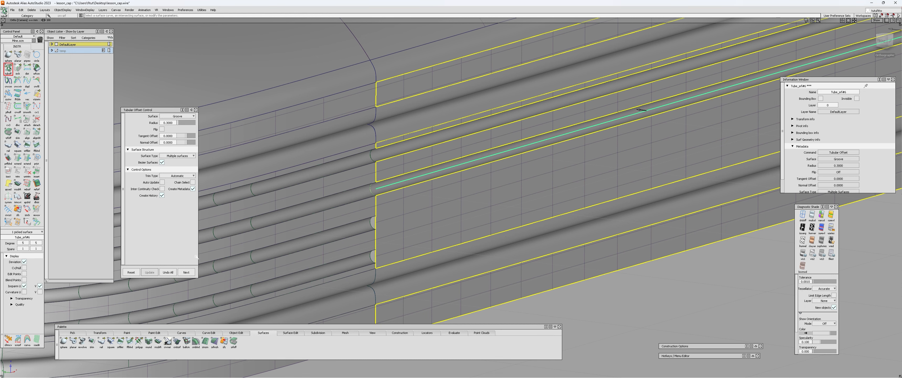
click(417, 211)
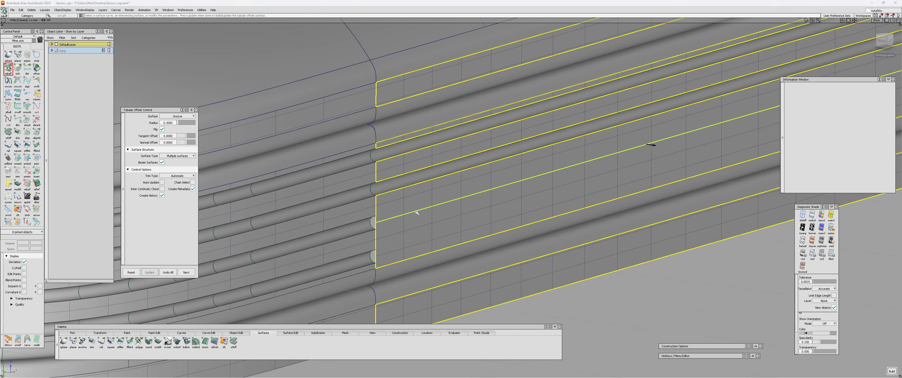
key(space)
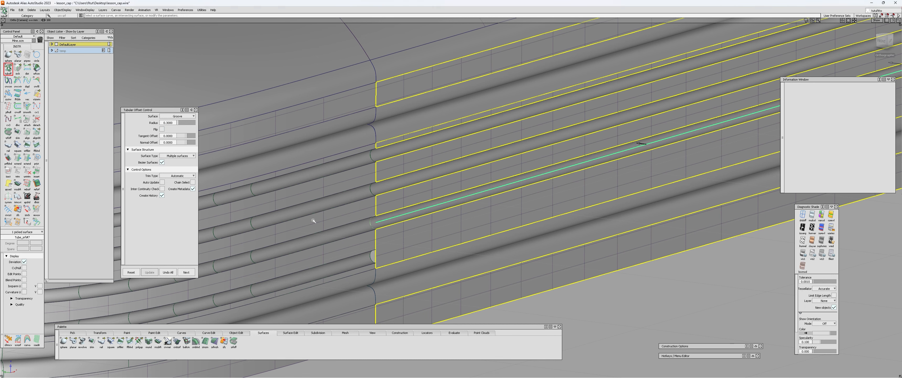
click(450, 234)
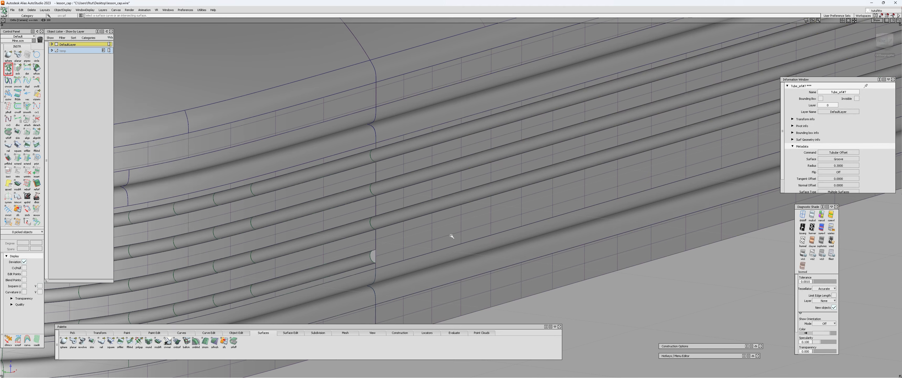
click(655, 178)
key(space)
alt+shift+right_drag(648, 177, 492, 233)
click(491, 234)
Step: Examine the finished grooves around the cap's side wall, including the joins between wall sections and the open end
alt+shift+right_drag(527, 216, 491, 156)
mouse_move(490, 156)
alt+shift+mouse_down()
mouse_move(495, 116)
mouse_move(504, 163)
mouse_move(477, 145)
alt+shift+mouse_up()
alt+shift+right_drag(478, 145, 495, 150)
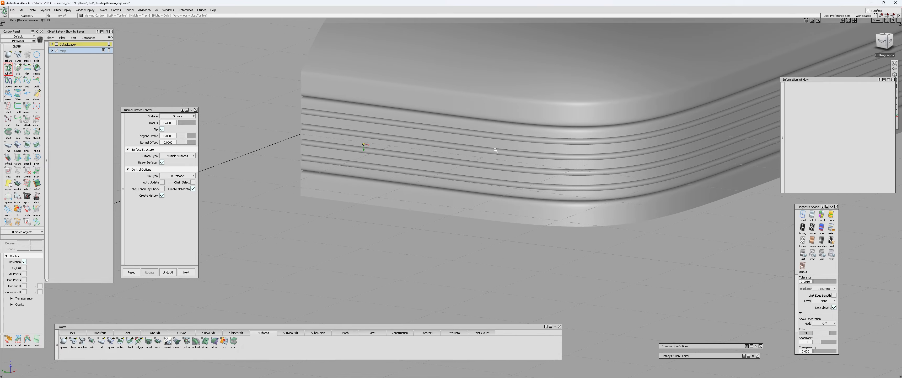
alt+shift+drag(494, 150, 463, 117)
ctrl+shift+right_drag(463, 117, 461, 102)
alt+shift+right_drag(434, 112, 452, 128)
alt+shift+drag(439, 122, 515, 87)
alt+shift+right_drag(515, 86, 443, 92)
alt+shift+drag(443, 93, 368, 150)
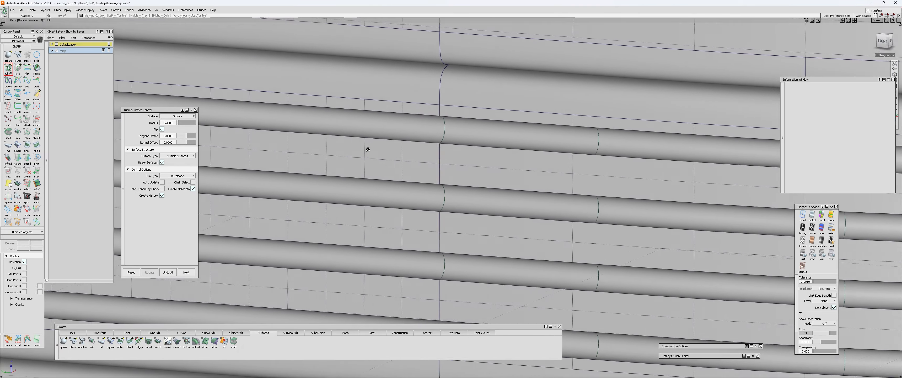
alt+shift+right_drag(368, 150, 412, 177)
alt+shift+drag(412, 177, 518, 202)
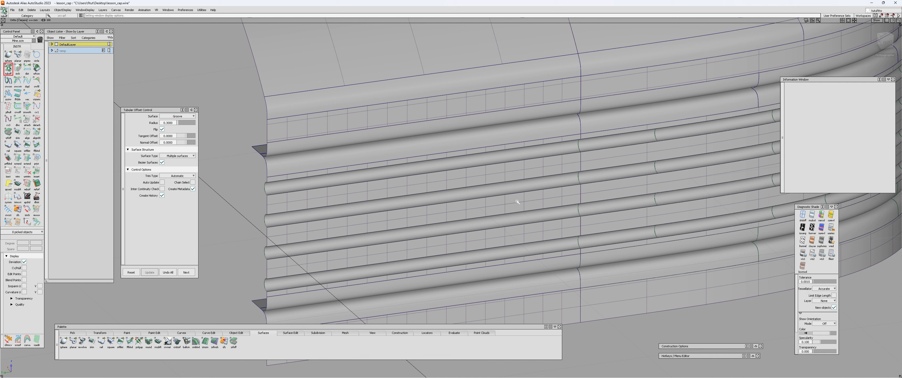
Step: Start the Surface Fillet command and reposition its options window
alt+shift+right_drag(413, 220, 626, 280)
mouse_move(310, 181)
alt+shift+mouse_down()
mouse_move(346, 169)
mouse_move(316, 175)
alt+shift+mouse_up()
key(ctrl+f)
alt+shift+right_drag(317, 175, 310, 177)
drag(143, 110, 140, 82)
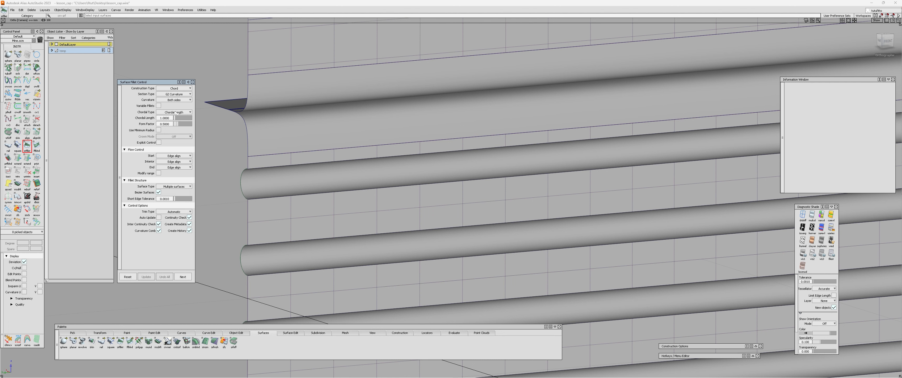
click(183, 88)
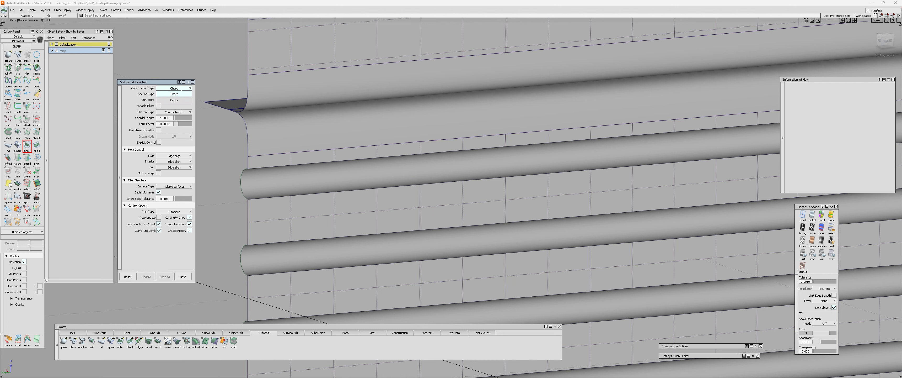
click(180, 100)
click(183, 94)
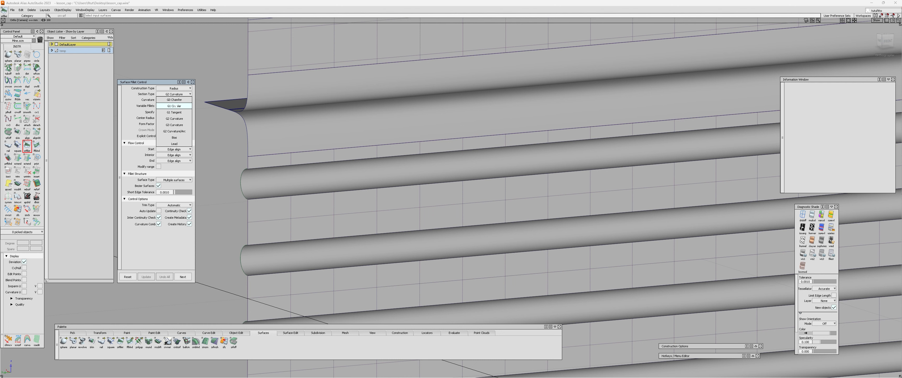
click(179, 88)
click(178, 89)
click(176, 94)
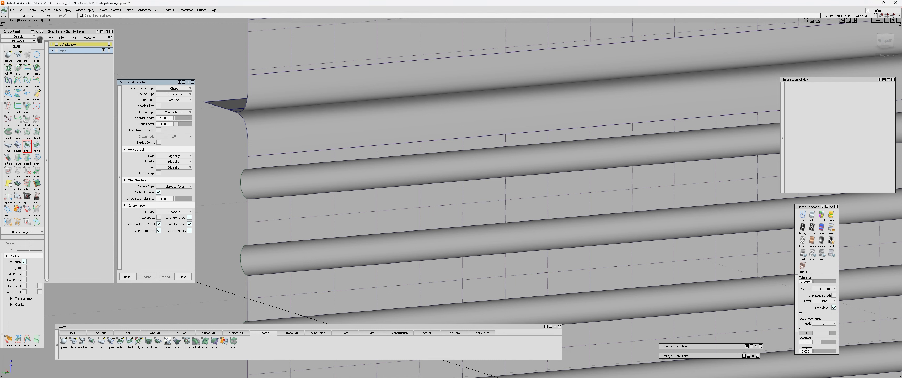
Step: Set the surface fillet's section type to G1 Tangent and its chordal length to 0.2
click(174, 94)
click(182, 112)
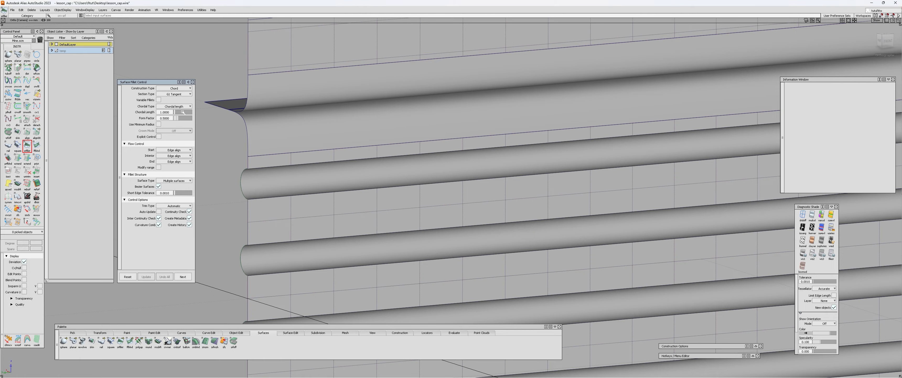
alt+shift+drag(250, 114, 302, 185)
scroll(239, 174, down, 4)
double_click(169, 112)
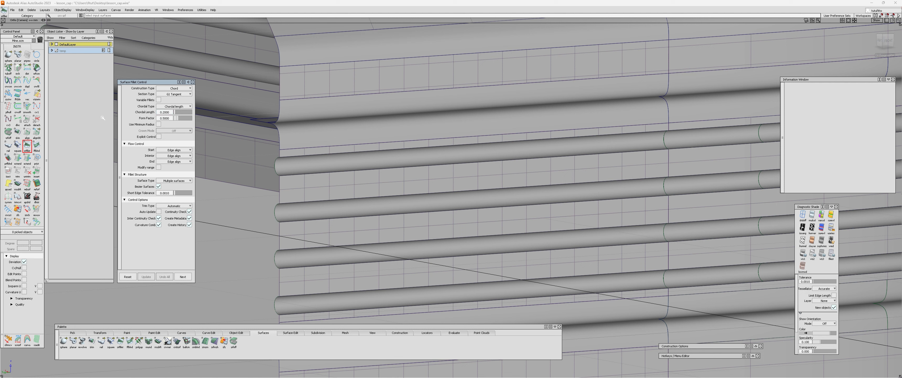
Step: Build a surface fillet along the upper edge of the short wall's topmost groove, between groove and wall
alt+shift+drag(301, 192, 345, 163)
alt+shift+right_drag(345, 162, 449, 162)
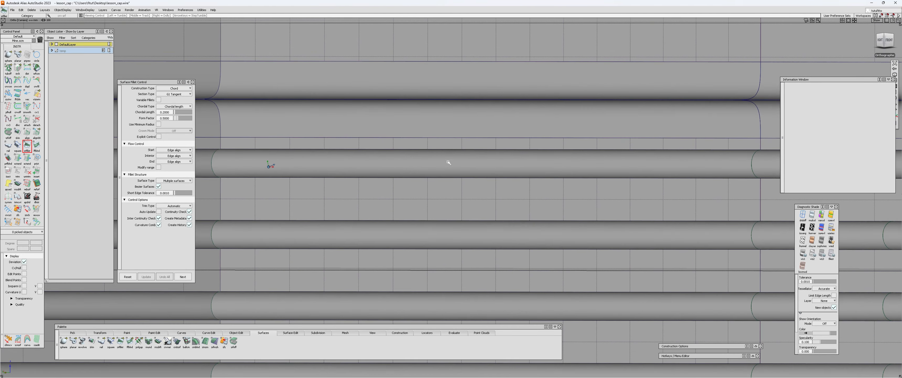
alt+shift+drag(448, 162, 503, 163)
click(503, 164)
click(501, 179)
key(space)
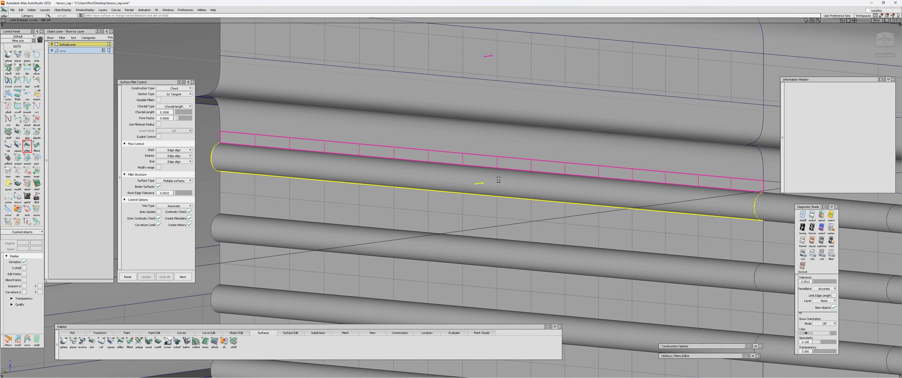
alt+shift+right_drag(499, 173, 468, 185)
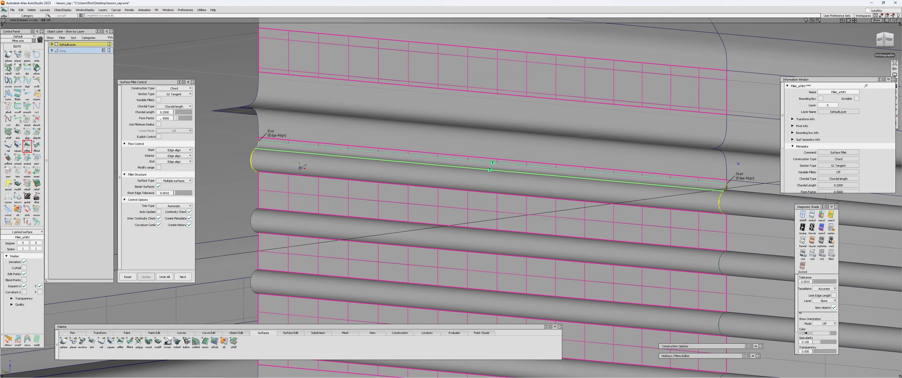
Step: Examine the new fillet along the topmost groove, checking its open end and its control vertices
alt+shift+drag(525, 168, 414, 151)
alt+shift+right_drag(324, 155, 365, 154)
alt+shift+middle_drag(294, 152, 340, 162)
key(F2)
alt+shift+drag(344, 170, 402, 149)
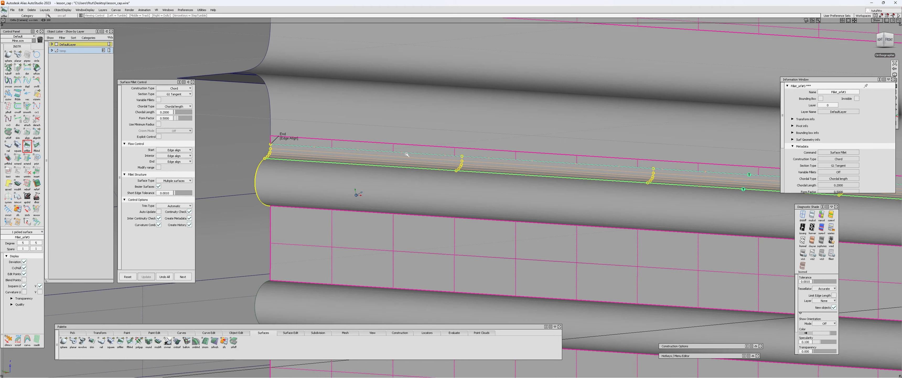
key(F2)
alt+shift+right_drag(406, 153, 436, 217)
alt+shift+drag(437, 217, 413, 245)
alt+shift+middle_drag(463, 183, 373, 191)
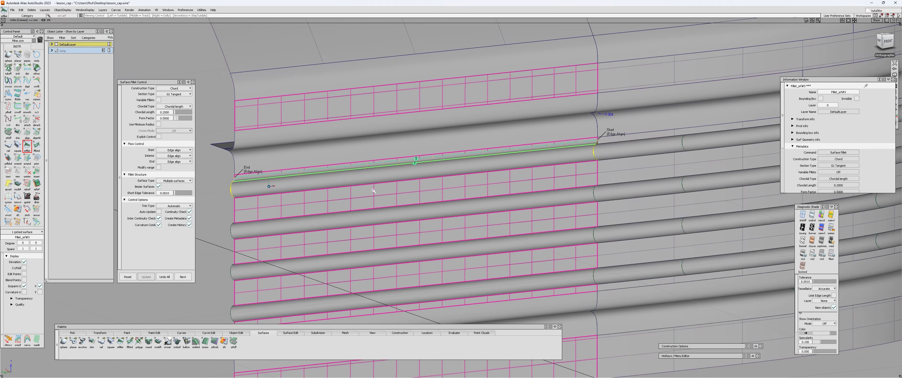
alt+shift+right_drag(372, 191, 375, 191)
alt+shift+drag(375, 191, 378, 175)
alt+shift+middle_drag(378, 175, 439, 160)
alt+shift+drag(439, 159, 425, 190)
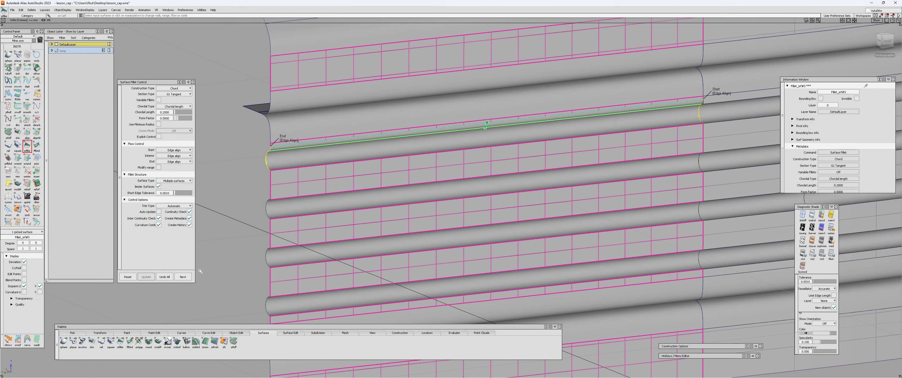
Step: Fillet the lower edge of the short wall's topmost groove against the wall below it
click(187, 276)
alt+shift+right_drag(411, 161, 493, 170)
alt+shift+middle_drag(493, 169, 429, 177)
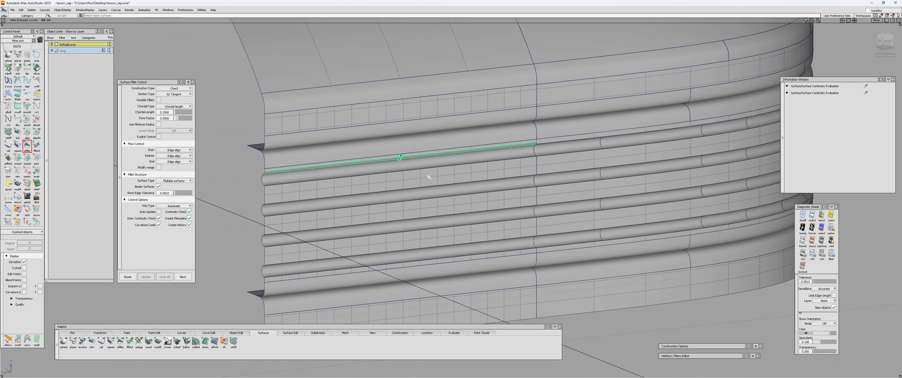
click(416, 177)
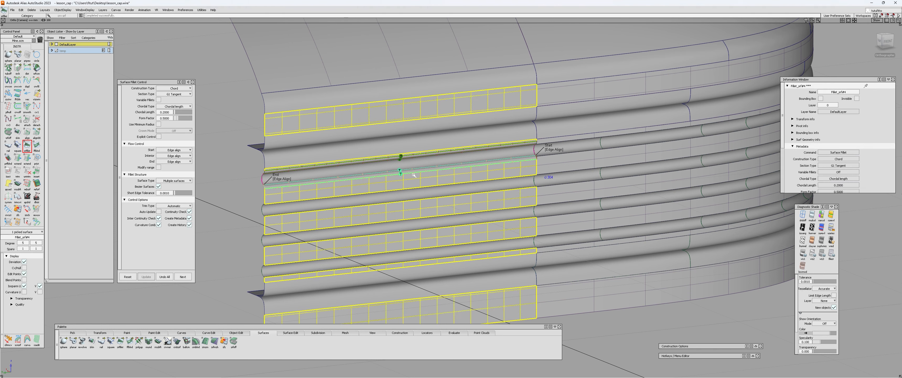
click(183, 276)
Step: Fillet the upper and lower edges of the short wall's second groove against the adjoining wall strips
alt+shift+right_drag(439, 187, 401, 185)
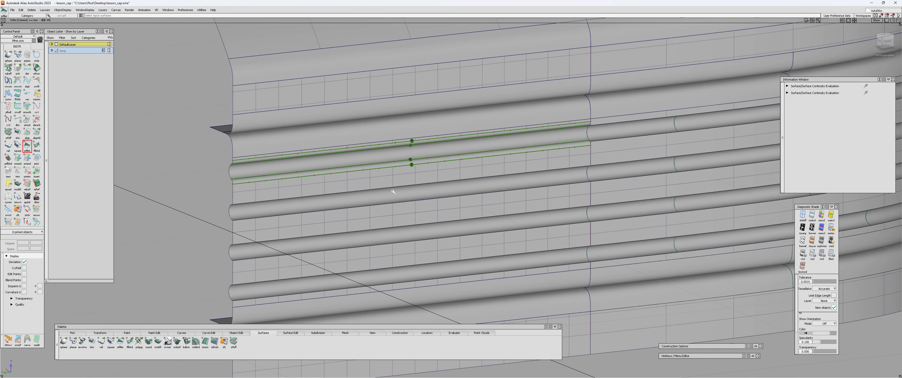
click(401, 183)
click(402, 197)
alt+shift+drag(401, 199, 385, 169)
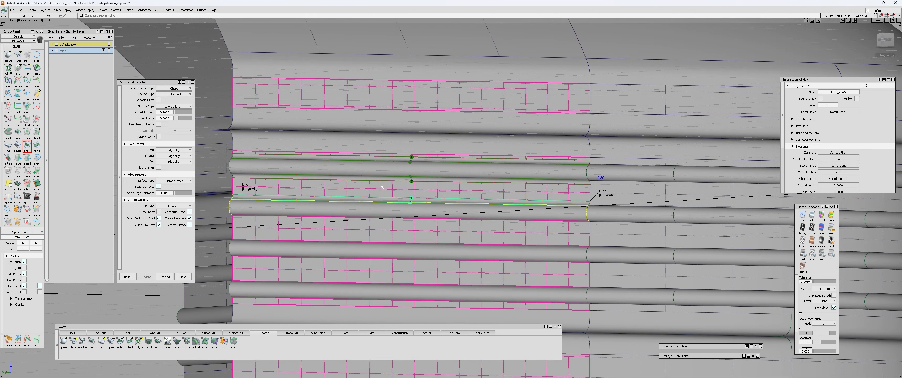
click(183, 277)
click(405, 210)
click(398, 224)
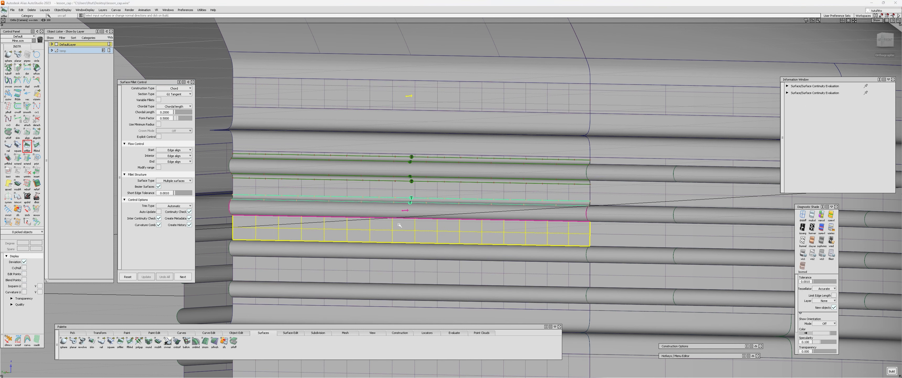
click(183, 276)
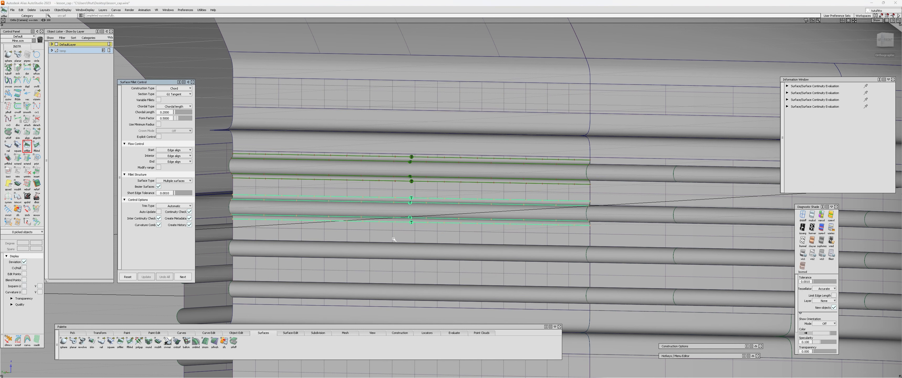
Step: Fillet both edges of the short wall's third groove with the same settings
click(394, 237)
click(400, 250)
alt+shift+middle_drag(354, 242, 372, 200)
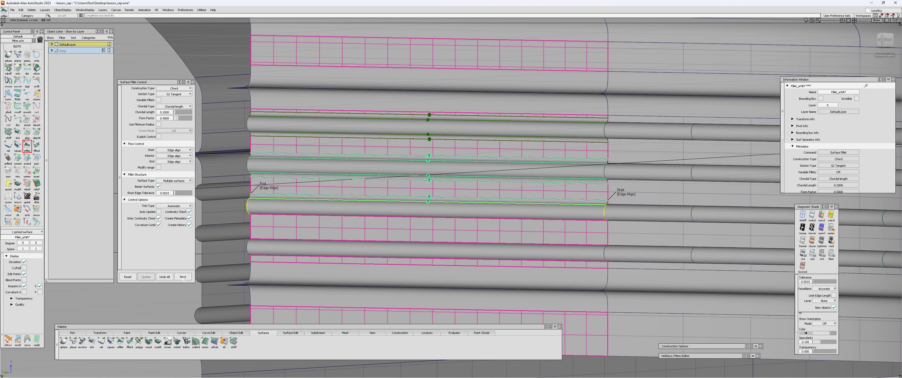
click(182, 277)
click(402, 210)
click(404, 223)
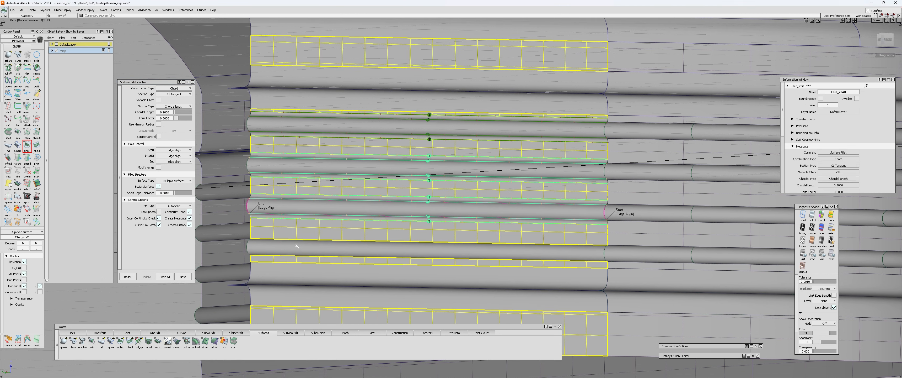
click(183, 276)
Step: Fillet both edges of the short wall's lowest groove against the neighbouring wall strips
click(399, 246)
click(401, 238)
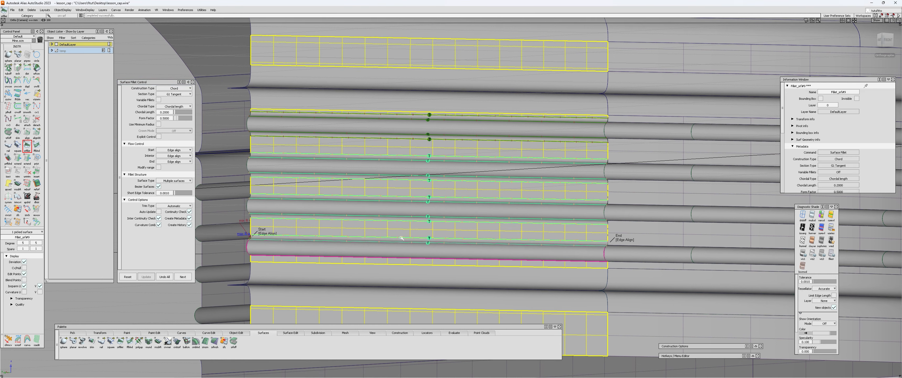
click(183, 277)
click(387, 253)
click(387, 260)
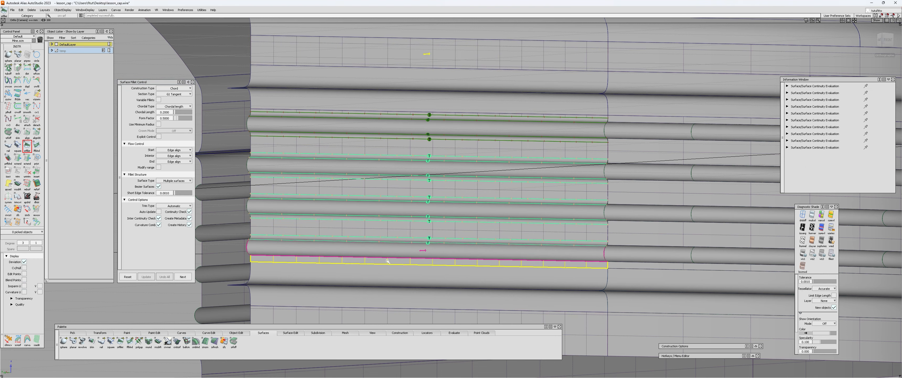
click(183, 276)
Step: Examine the filleted short-wall grooves where they meet the unfilleted grooves of the rounded corner wall
mouse_move(469, 208)
alt+shift+mouse_down()
mouse_move(368, 238)
mouse_move(366, 177)
mouse_move(290, 124)
mouse_move(271, 206)
mouse_move(59, 161)
mouse_move(369, 175)
alt+shift+mouse_up()
ctrl+shift+right_drag(369, 175, 379, 152)
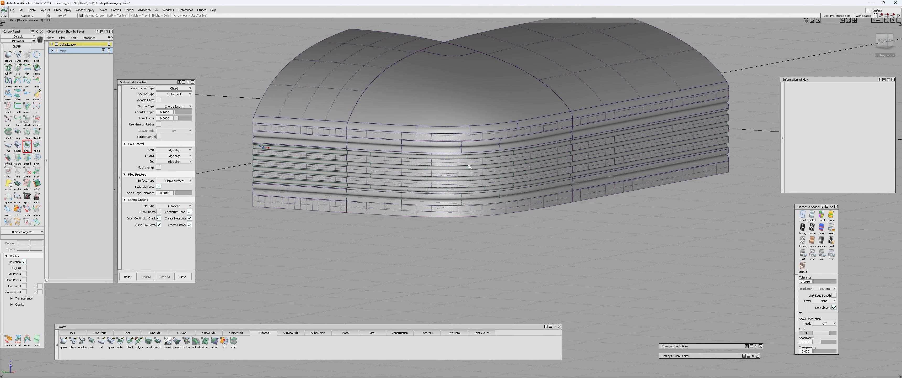
alt+shift+right_drag(456, 169, 414, 147)
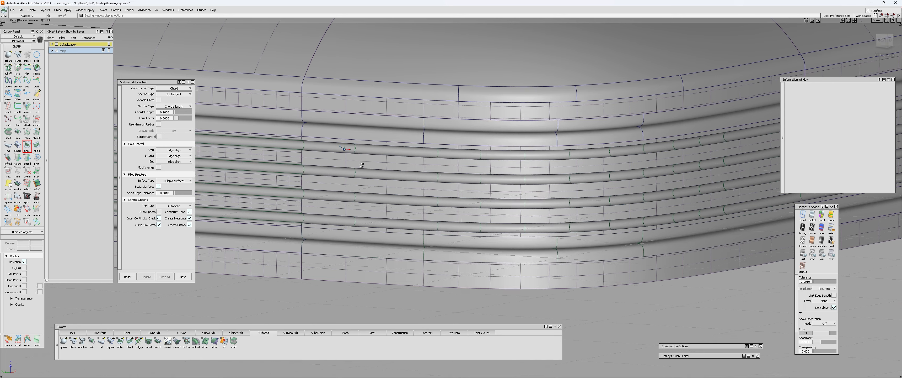
alt+shift+drag(347, 147, 347, 134)
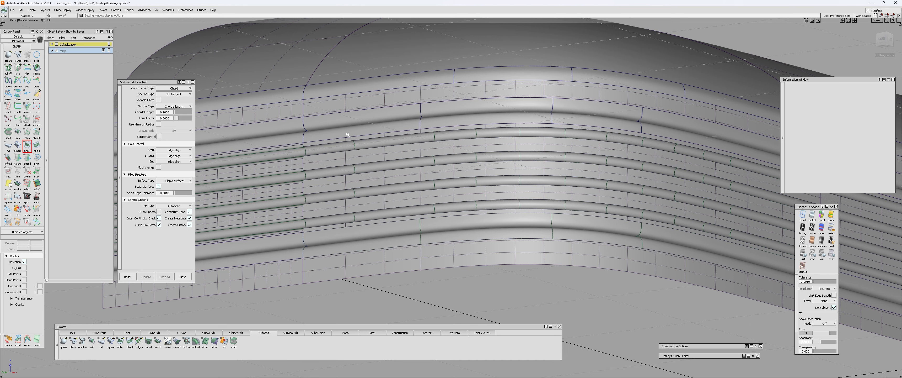
key(shift+alt)
alt+shift+drag(306, 148, 480, 193)
alt+shift+right_drag(480, 192, 343, 149)
alt+shift+middle_drag(342, 149, 425, 184)
alt+shift+drag(425, 184, 299, 163)
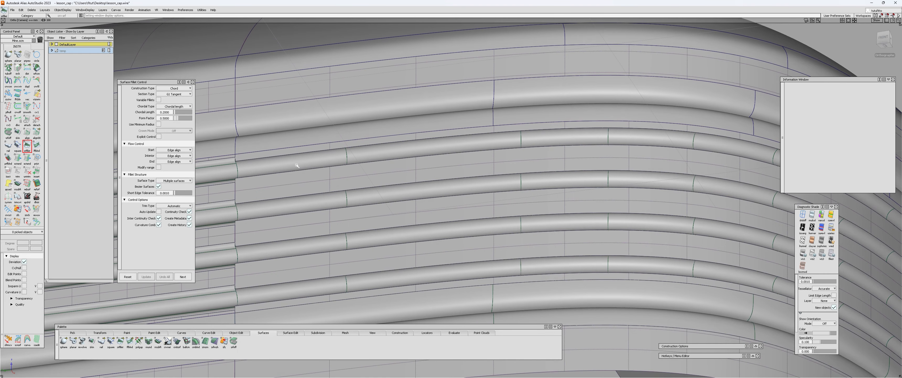
Step: Reopen the upper-edge fillet of the short wall's topmost groove with Query Edit and review it at the corner
key(ctrl+q)
click(232, 168)
alt+shift+right_drag(238, 172, 251, 231)
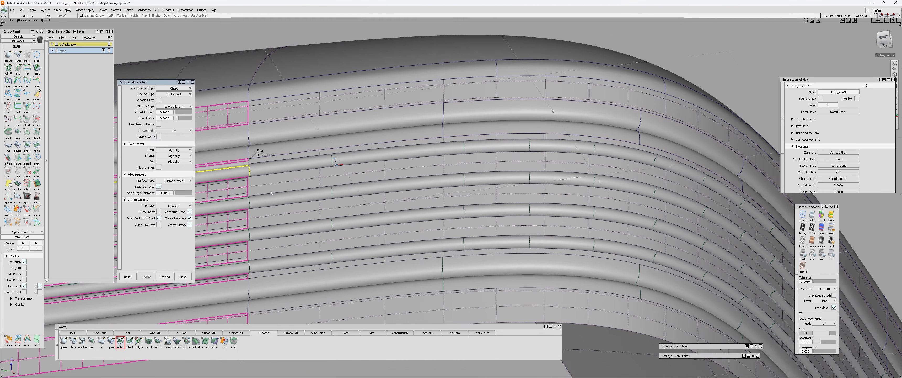
alt+shift+middle_drag(252, 231, 263, 214)
click(184, 277)
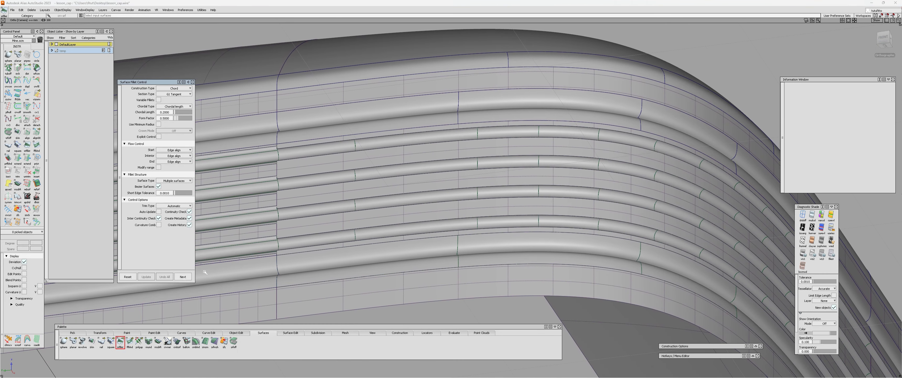
Step: Build a surface fillet between the rounded corner wall and the full run of topmost groove surfaces, along the upper edge
alt+shift+right_drag(384, 154, 355, 154)
alt+shift+drag(355, 154, 362, 153)
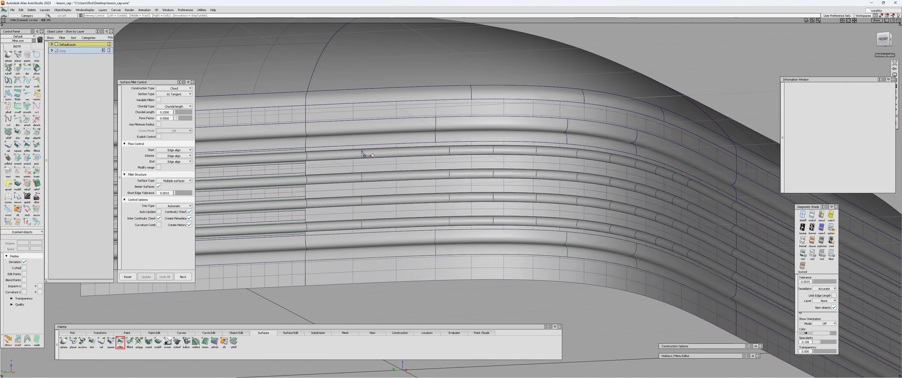
alt+shift+right_drag(362, 153, 384, 150)
click(387, 142)
click(353, 155)
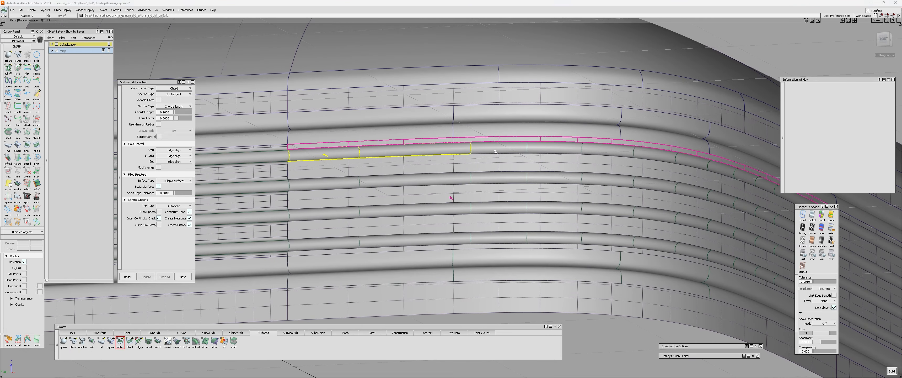
mouse_move(496, 151)
alt+shift+mouse_down()
mouse_move(401, 148)
mouse_move(543, 129)
mouse_move(507, 139)
alt+shift+mouse_up()
click(561, 124)
click(582, 117)
key(space)
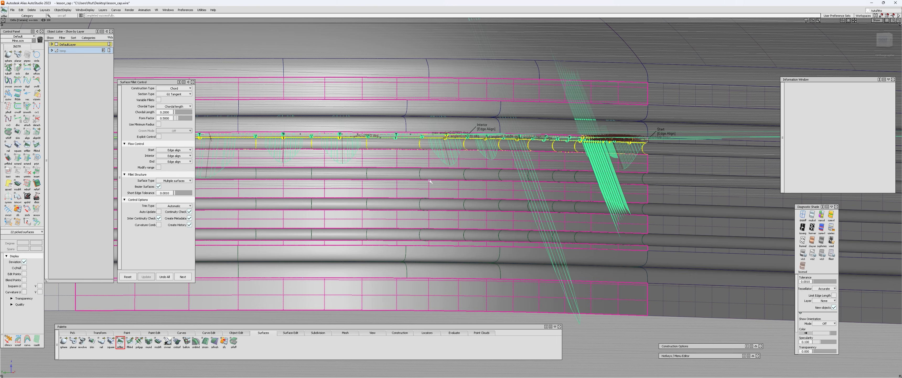
Step: Set the corner fillet's interior flow control to Free and inspect the rebuilt fillet around the corner
alt+shift+drag(446, 184, 548, 149)
alt+shift+middle_drag(548, 149, 240, 166)
alt+shift+right_drag(240, 166, 355, 139)
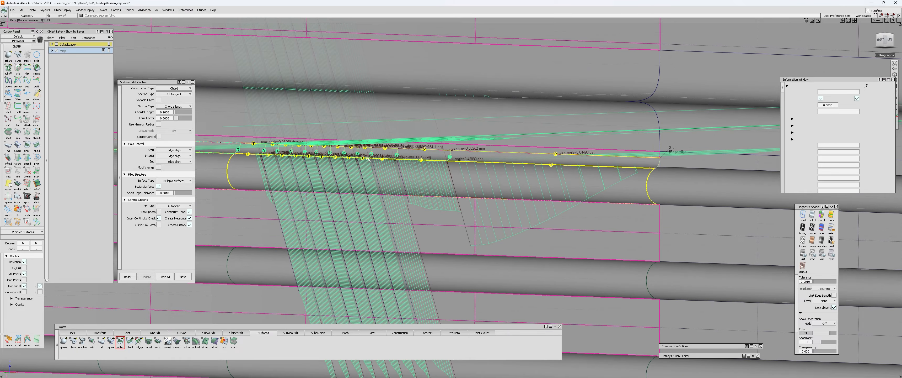
mouse_move(354, 139)
alt+shift+mouse_down()
mouse_move(354, 159)
mouse_move(351, 144)
alt+shift+mouse_up()
alt+shift+right_drag(351, 144, 226, 150)
alt+shift+middle_drag(225, 151, 346, 168)
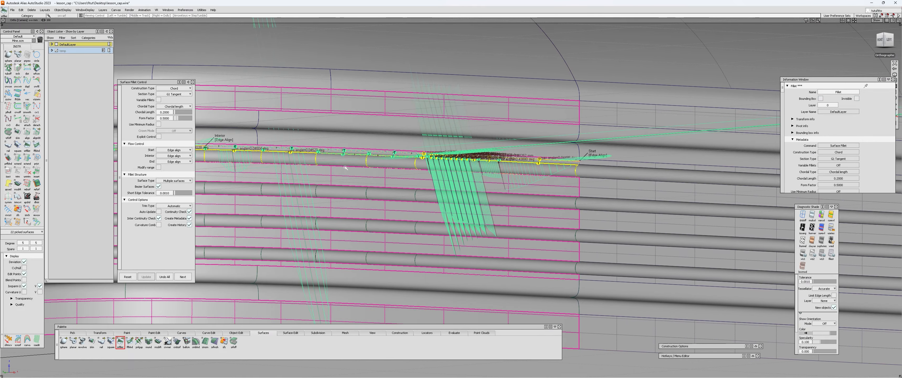
alt+shift+drag(346, 168, 346, 178)
click(175, 155)
click(174, 161)
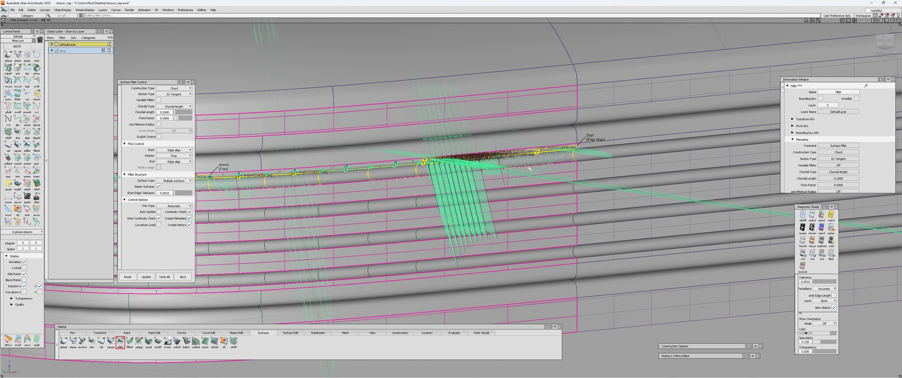
alt+shift+right_drag(529, 169, 320, 176)
alt+shift+middle_drag(319, 176, 512, 165)
alt+shift+drag(512, 165, 512, 130)
alt+shift+right_drag(512, 130, 544, 129)
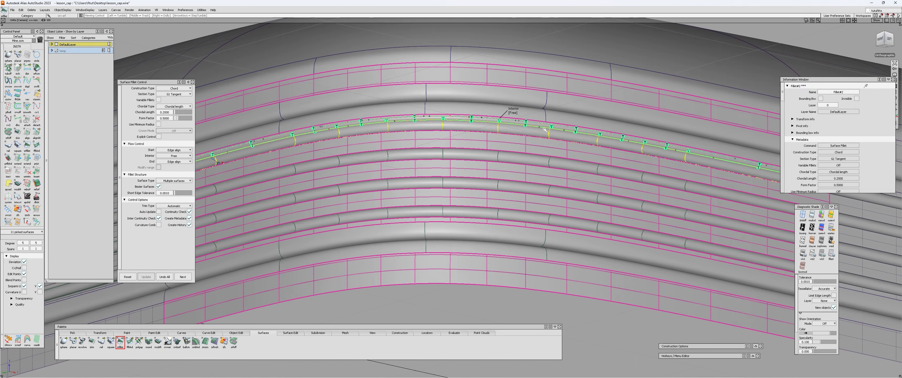
Step: Review the upper-edge corner fillet of the topmost groove along its whole run and accept it
alt+shift+drag(330, 137, 541, 186)
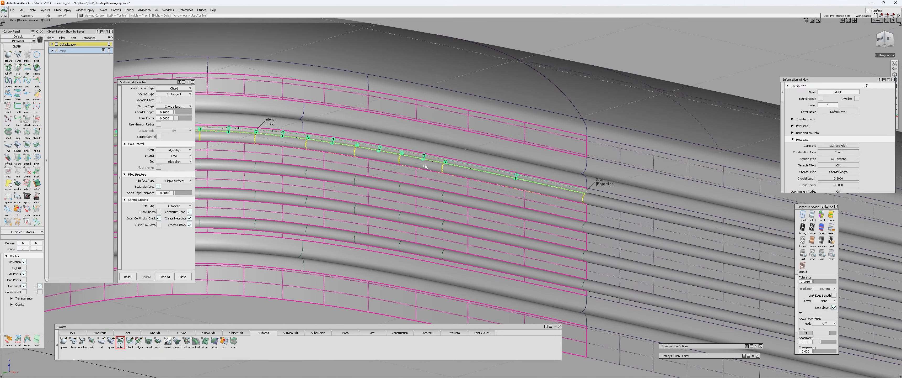
alt+shift+drag(300, 149, 301, 177)
alt+shift+middle_drag(301, 177, 399, 177)
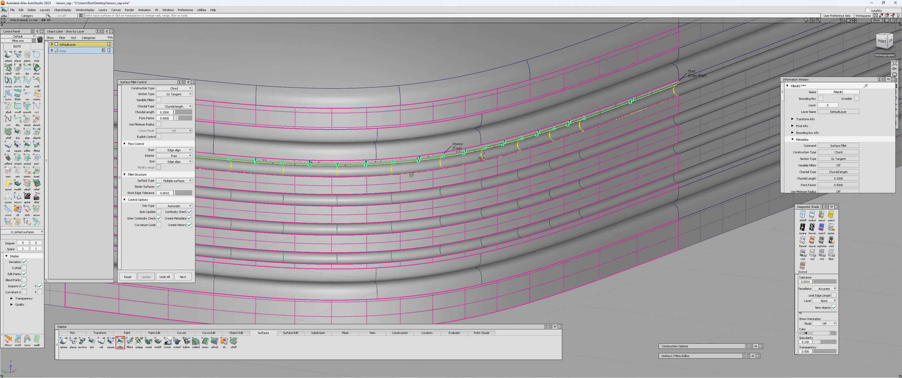
alt+shift+right_drag(399, 177, 407, 176)
alt+shift+drag(407, 173, 431, 159)
click(183, 277)
Step: Examine the accepted upper-edge fillet where the rounded corner wall meets the neighbouring straight wall
alt+shift+right_drag(411, 161, 426, 163)
ctrl+shift+drag(426, 162, 422, 173)
click(424, 165)
alt+shift+right_drag(422, 172, 367, 172)
alt+shift+drag(367, 172, 292, 168)
alt+shift+right_drag(293, 168, 313, 166)
alt+shift+drag(313, 166, 297, 158)
alt+shift+right_drag(298, 157, 307, 147)
ctrl+shift+drag(307, 147, 305, 139)
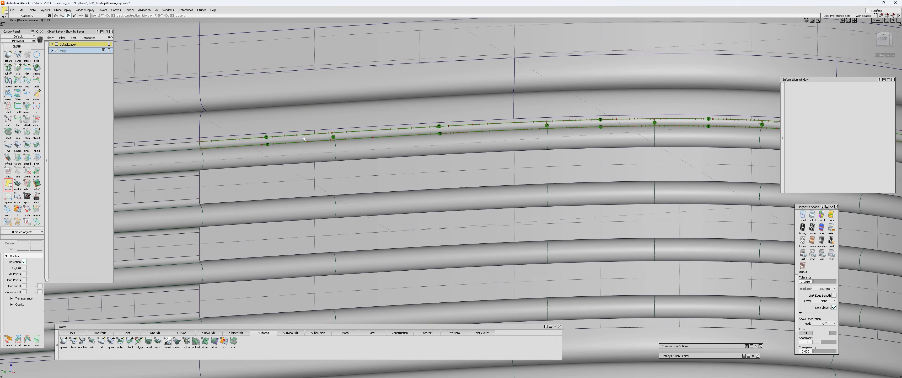
Step: Build a surface fillet along the topmost groove's lower edge, between its corner surfaces and the wall band below
click(306, 139)
click(183, 277)
alt+shift+drag(246, 196, 294, 176)
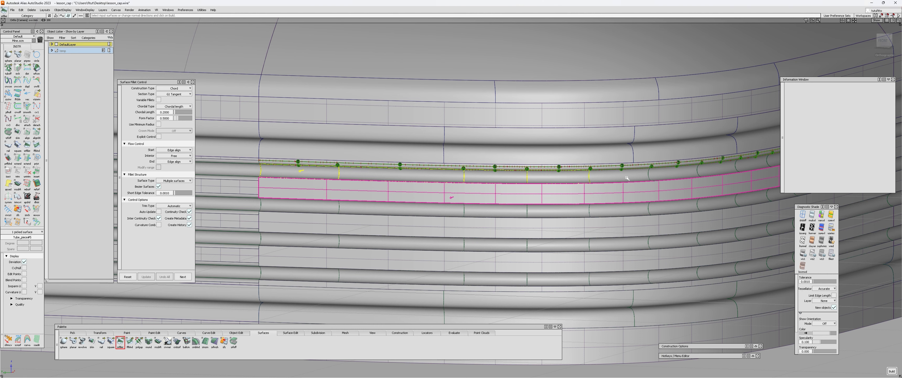
alt+shift+drag(627, 178, 358, 175)
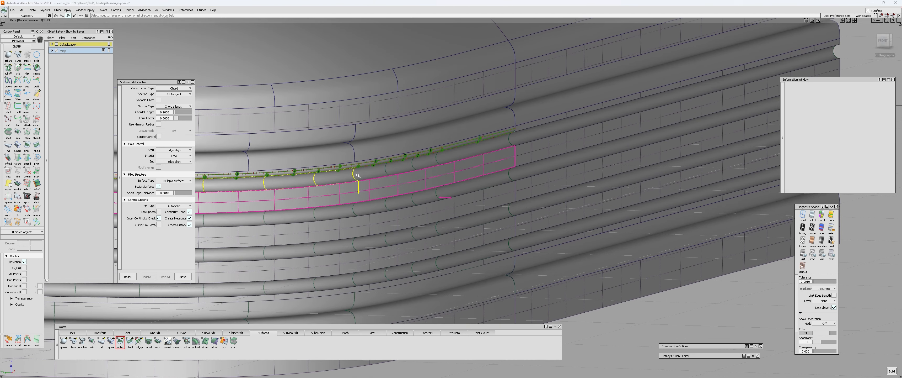
click(367, 173)
click(490, 150)
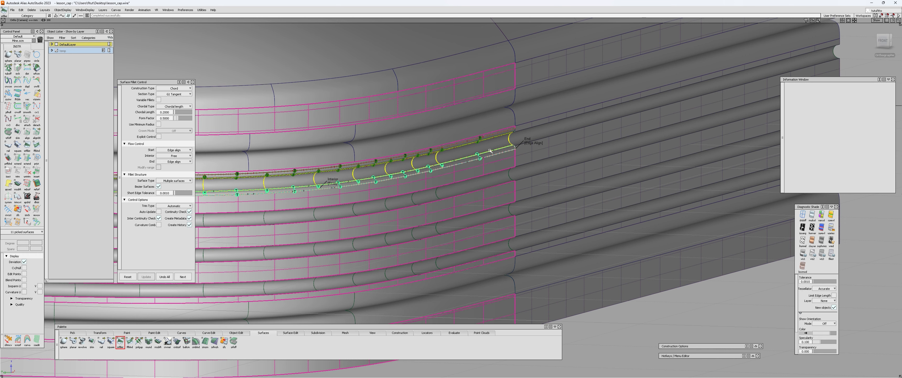
Step: Build a surface fillet along the second groove's upper edge, between the corner wall band above and the full run of groove surfaces
alt+shift+drag(317, 172, 346, 148)
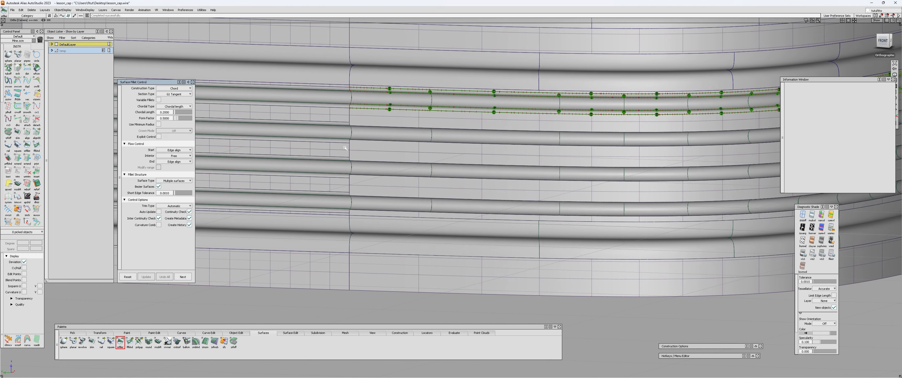
alt+shift+right_drag(347, 148, 388, 116)
click(388, 116)
key(ctrl+z)
click(401, 115)
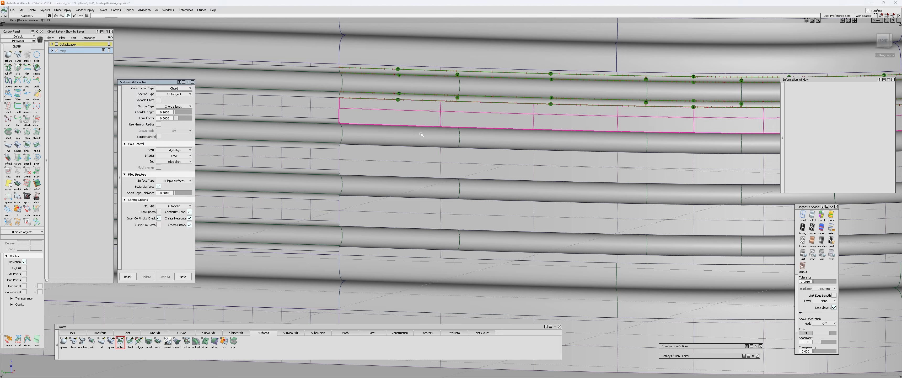
click(422, 135)
click(541, 137)
alt+shift+right_drag(544, 136, 486, 183)
alt+shift+middle_drag(487, 184, 215, 158)
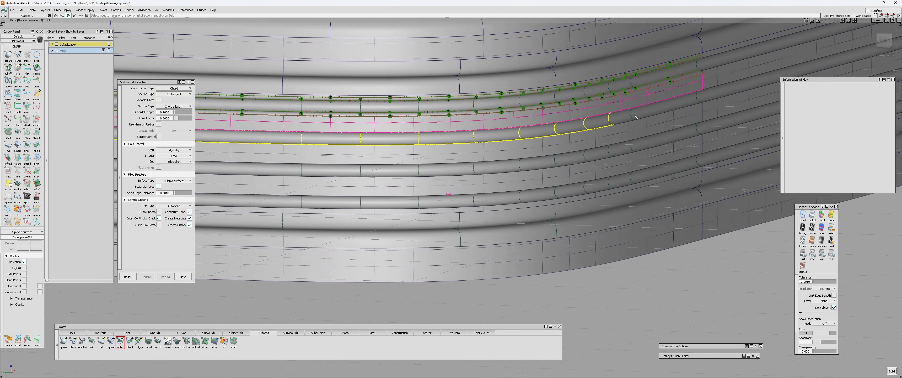
alt+shift+drag(635, 116, 499, 134)
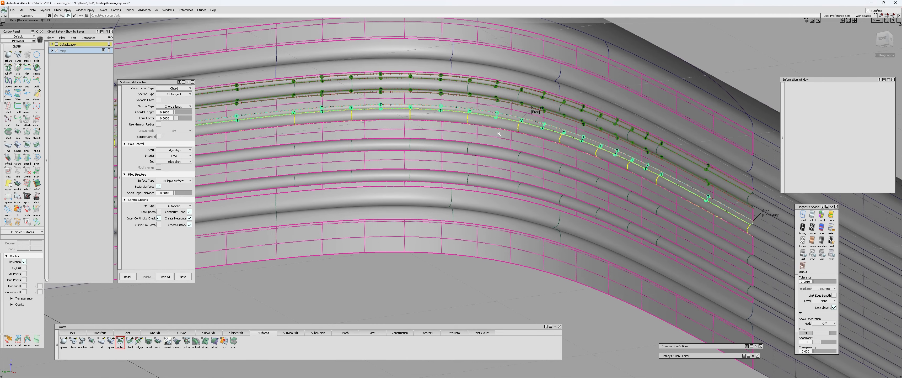
Step: Pick the corner wall band below the second groove and the first groove surfaces for its lower-edge fillet
alt+shift+drag(499, 133, 341, 197)
alt+shift+middle_drag(342, 197, 455, 175)
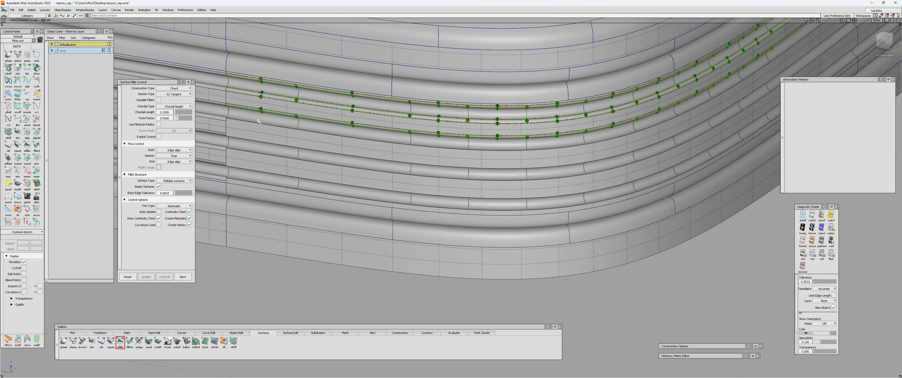
click(275, 124)
click(337, 129)
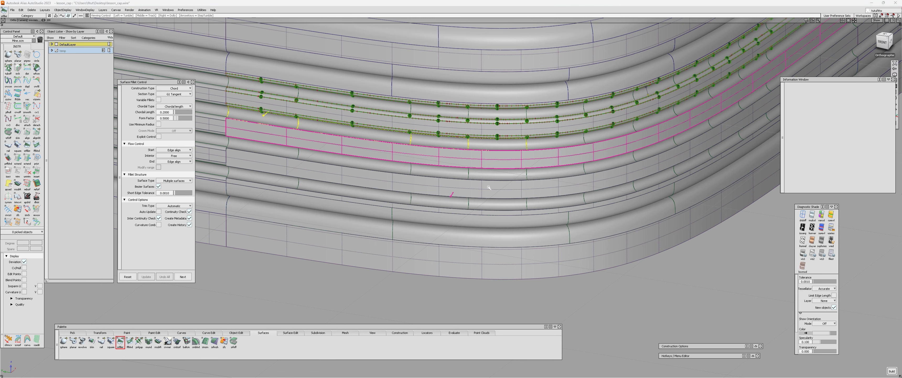
alt+shift+right_drag(487, 187, 449, 194)
alt+shift+middle_drag(449, 195, 369, 197)
mouse_move(368, 198)
alt+shift+right_down()
mouse_move(348, 199)
mouse_move(378, 188)
alt+shift+right_up()
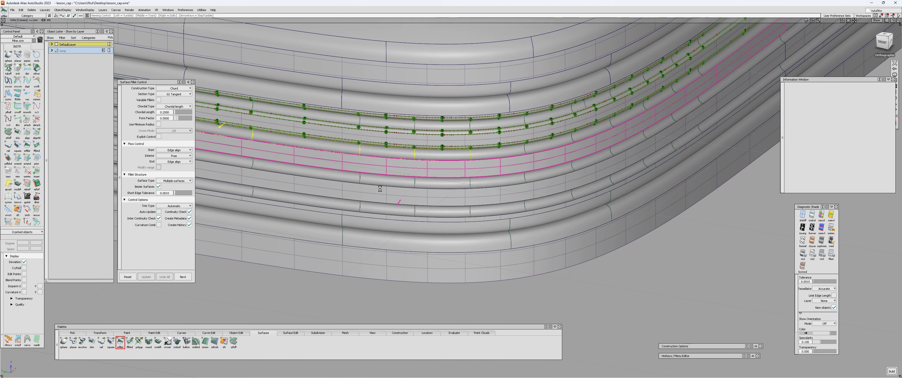
alt+shift+middle_drag(379, 187, 386, 191)
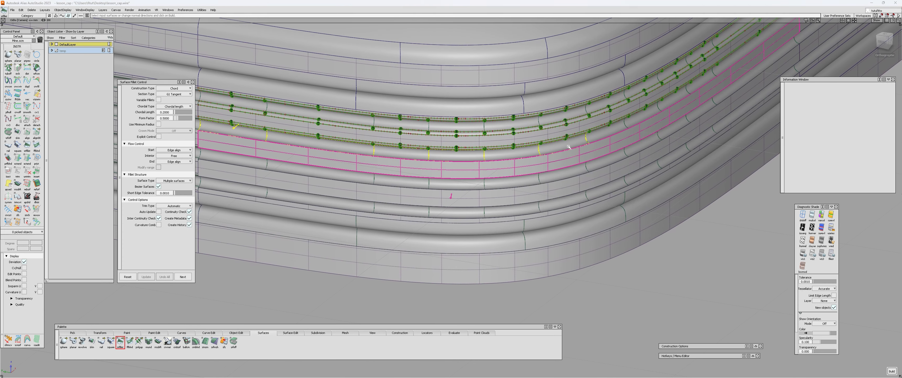
alt+shift+middle_drag(569, 146, 506, 161)
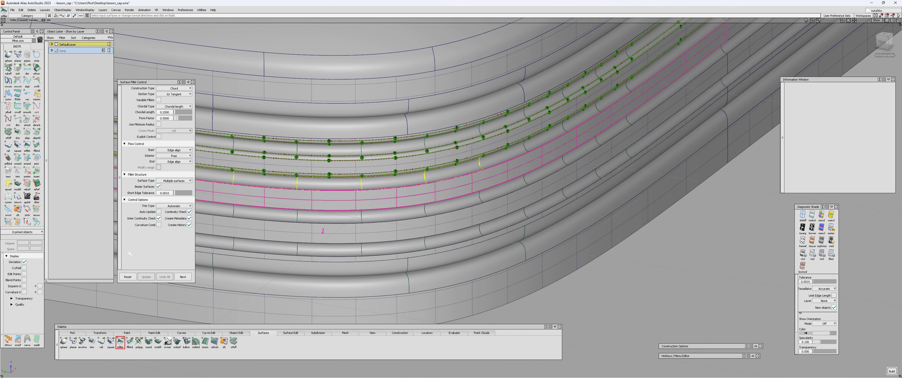
Step: Extend the second groove's surface selection to the end of the rounded corner and build the lower-edge fillet
alt+shift+drag(415, 174, 483, 193)
alt+shift+middle_drag(483, 194, 343, 222)
alt+shift+right_drag(343, 222, 393, 183)
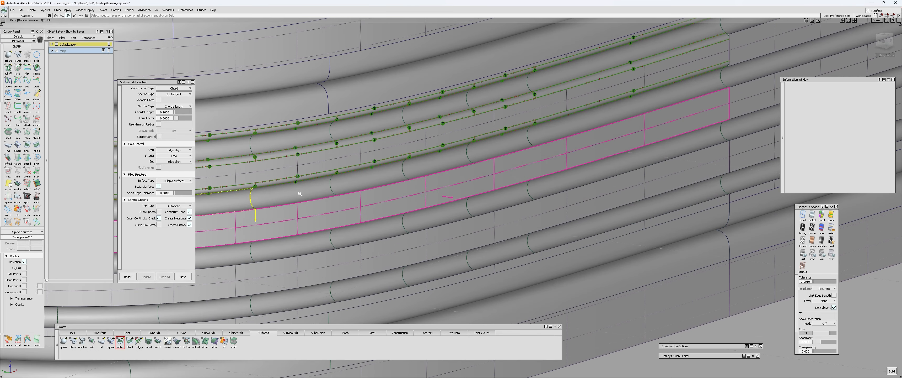
click(438, 162)
click(502, 145)
click(546, 133)
alt+shift+right_drag(546, 135, 504, 150)
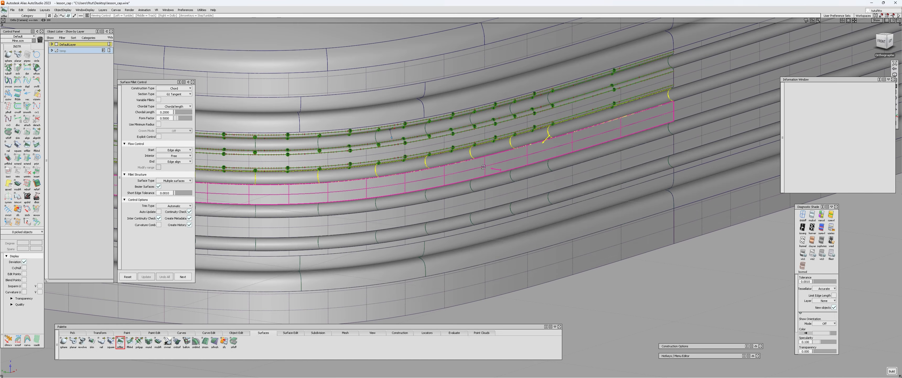
alt+shift+drag(504, 151, 529, 155)
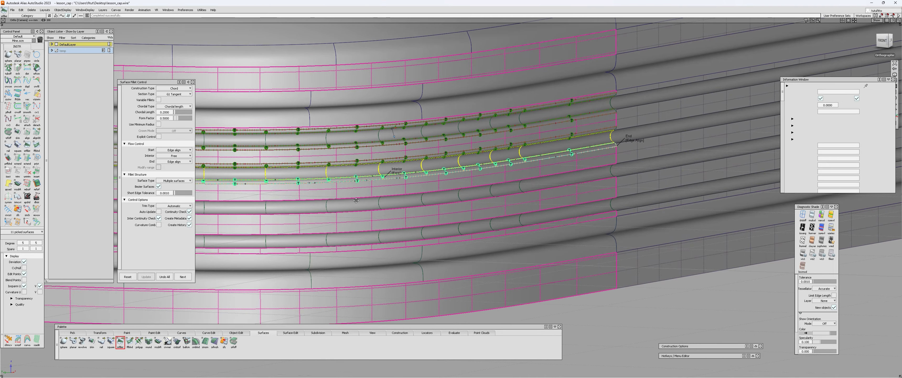
Step: Accept the second groove's fillet, then pick the wall band above the third groove and its first corner surfaces for the upper-edge fillet
alt+shift+middle_drag(259, 179, 389, 152)
alt+shift+drag(390, 152, 337, 172)
key(space)
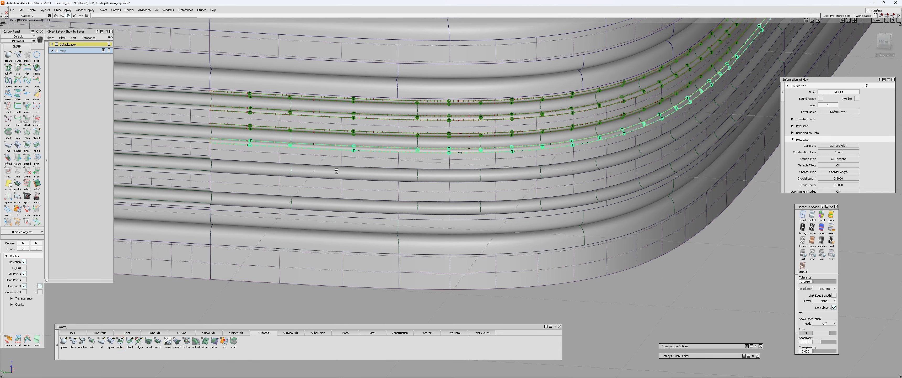
alt+shift+right_drag(236, 174, 284, 162)
click(285, 154)
click(288, 166)
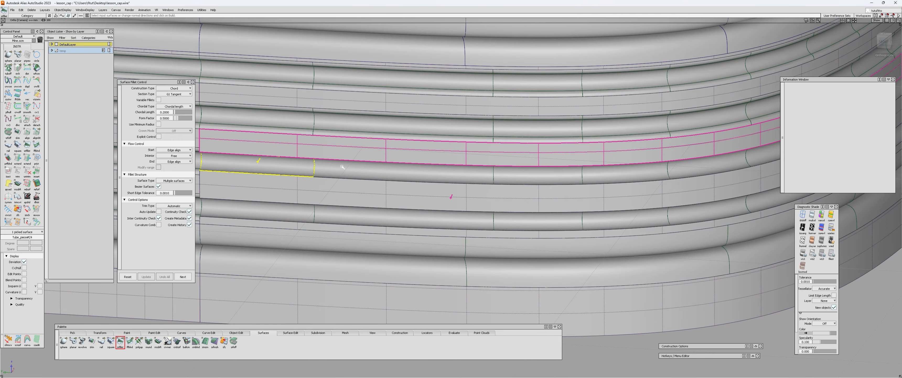
click(413, 174)
click(550, 179)
click(627, 176)
Step: Add the remaining corner surfaces of the third groove and build its upper-edge fillet
alt+shift+right_drag(674, 171, 598, 189)
alt+shift+middle_drag(598, 189, 343, 206)
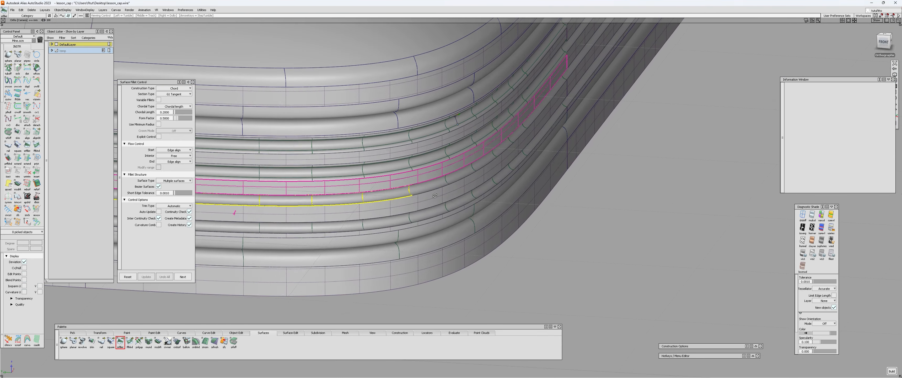
alt+shift+drag(518, 183, 435, 179)
click(435, 179)
click(466, 175)
click(504, 172)
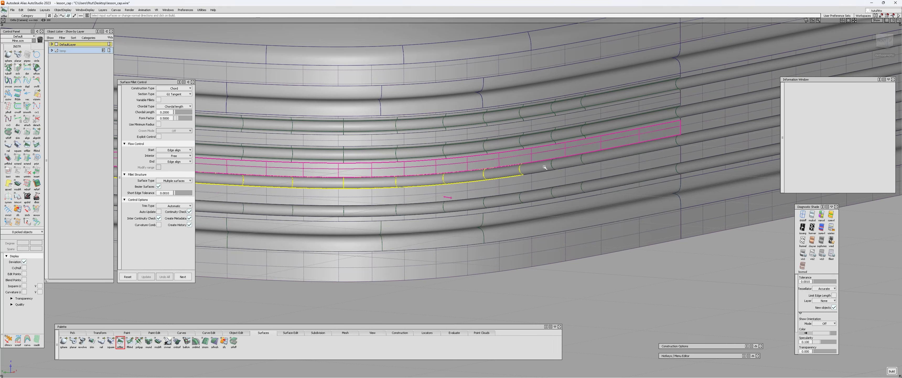
click(601, 155)
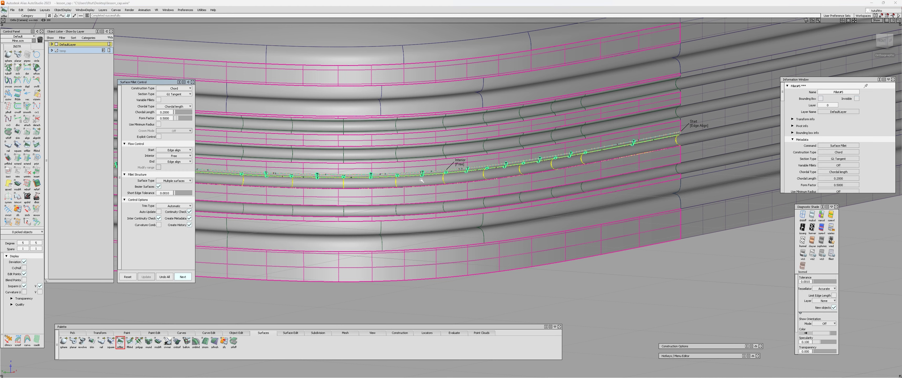
Step: Build a surface fillet along the third groove's lower edge, between its corner surfaces and the wall band below
alt+shift+drag(421, 180, 416, 205)
click(183, 276)
alt+shift+middle_drag(115, 147, 313, 157)
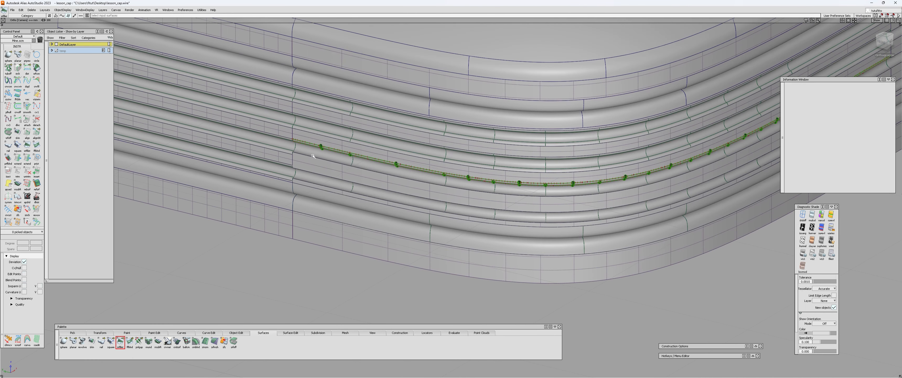
click(313, 158)
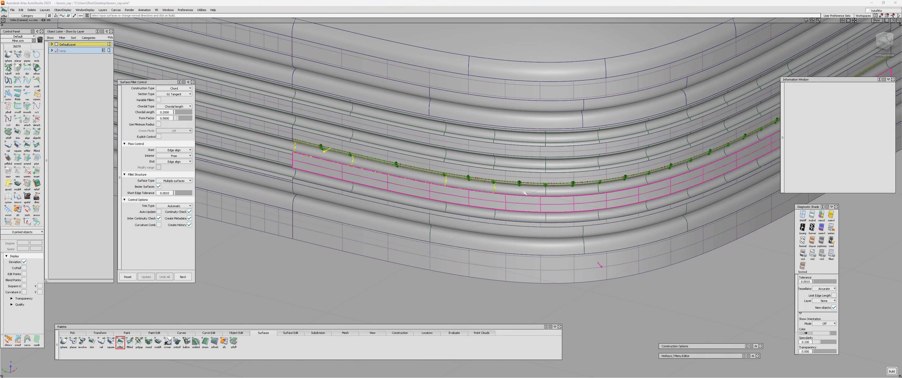
alt+shift+middle_drag(574, 191, 274, 199)
click(891, 371)
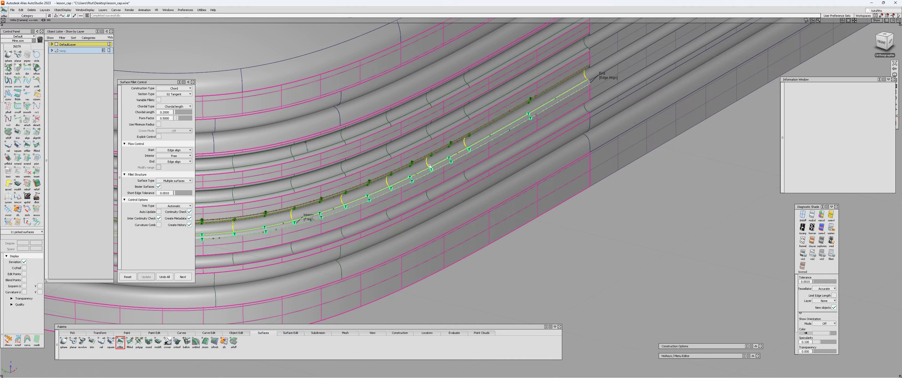
Step: Accept the third groove's lower fillet and build a surface fillet along the fourth groove's upper edge around the corner
alt+shift+drag(429, 181, 607, 174)
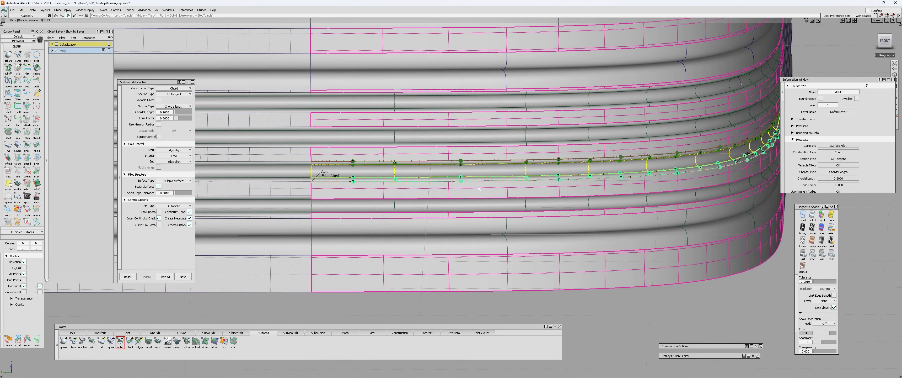
alt+shift+drag(478, 188, 387, 233)
key(space)
click(365, 204)
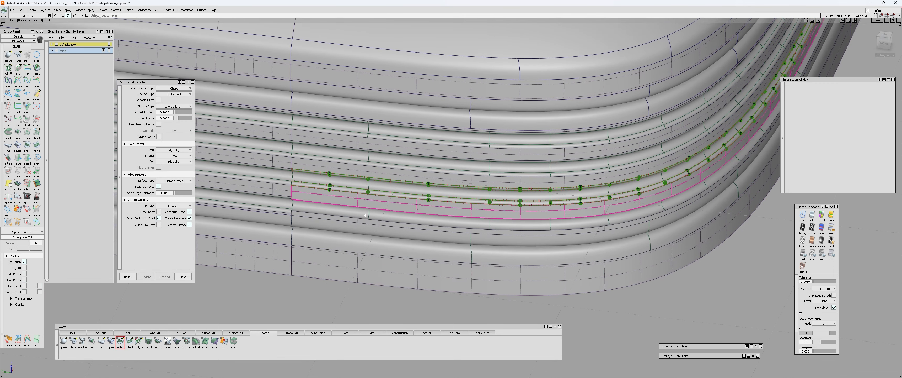
click(365, 215)
alt+shift+drag(630, 217, 324, 222)
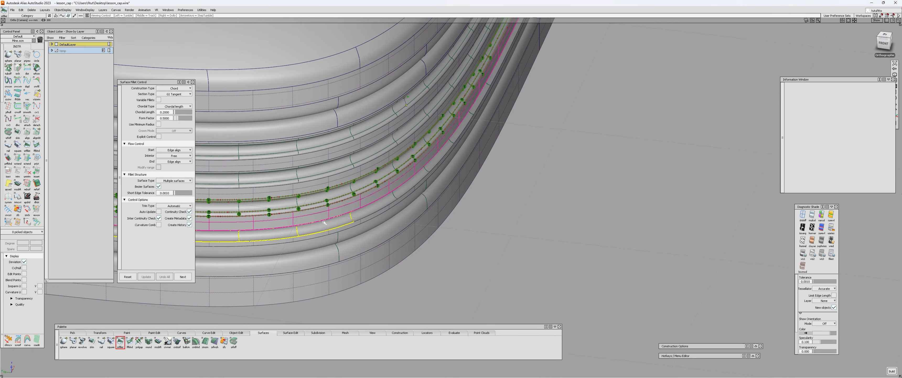
alt+shift+drag(411, 187, 371, 195)
click(481, 175)
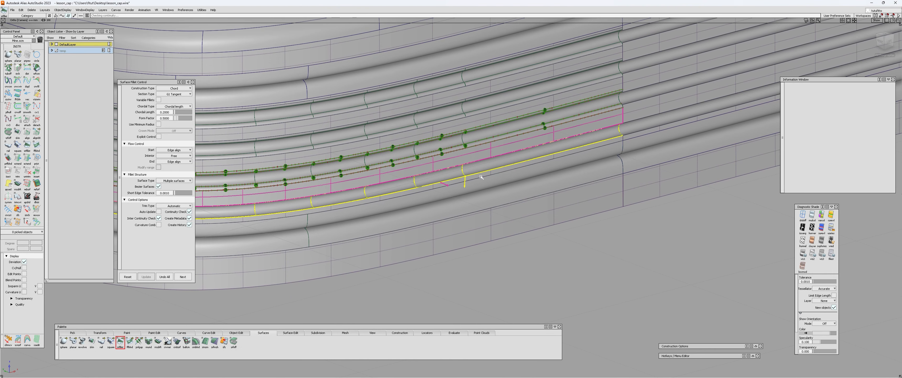
Step: Build a surface fillet along the fourth groove's lower edge, between the corner wall band below and the groove surfaces
alt+shift+drag(403, 200, 533, 193)
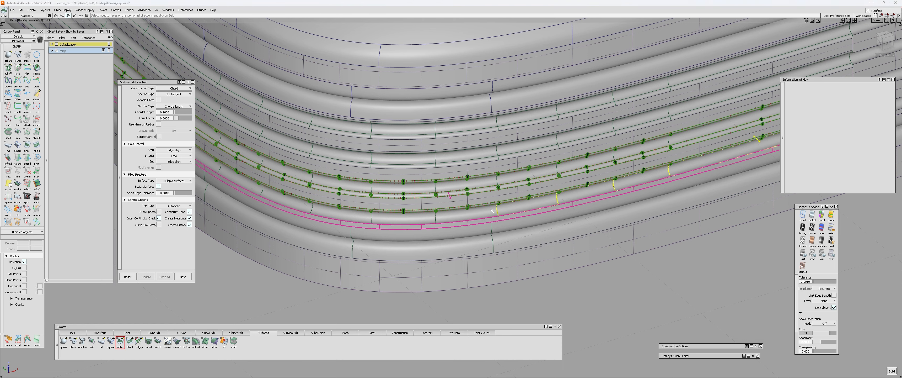
alt+shift+drag(247, 198, 472, 210)
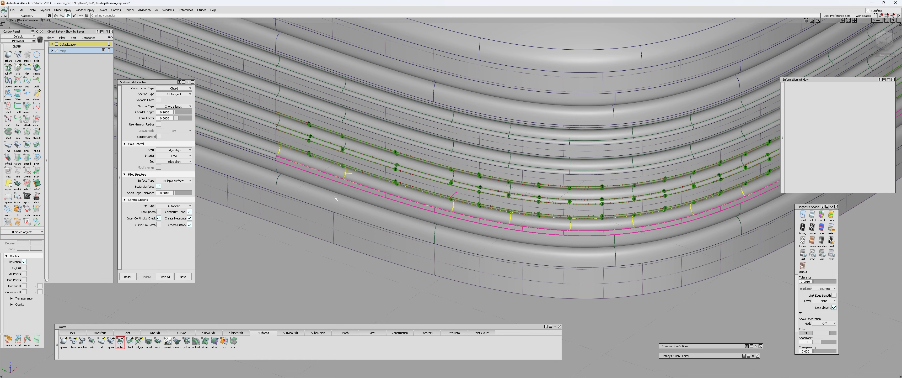
alt+shift+drag(335, 199, 286, 133)
Step: Build a surface fillet on the long wall along the upper edge of its topmost groove to be rounded
alt+shift+middle_drag(578, 88, 250, 116)
alt+shift+right_drag(251, 115, 388, 97)
alt+shift+drag(388, 97, 537, 131)
alt+shift+drag(495, 202, 247, 154)
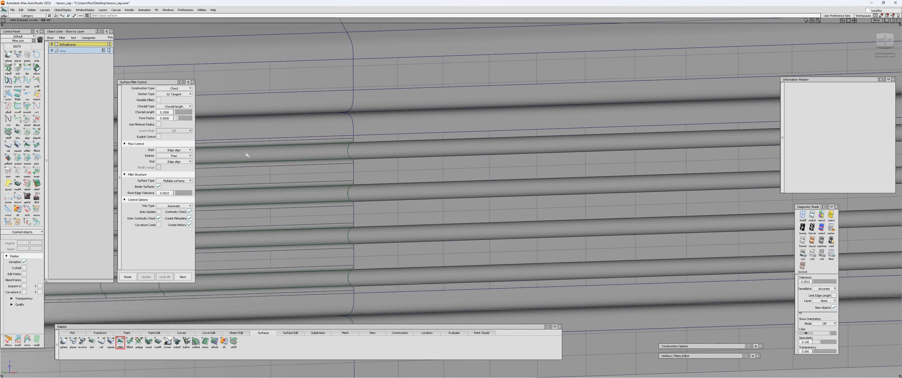
click(342, 143)
click(184, 277)
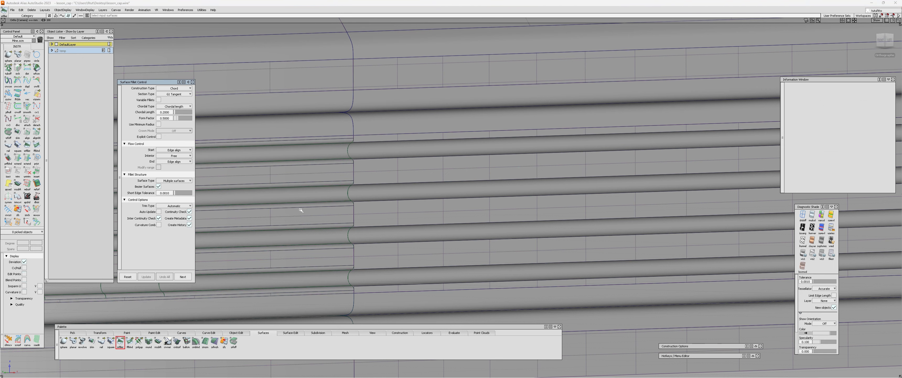
click(378, 140)
click(384, 151)
alt+shift+middle_drag(446, 156, 318, 158)
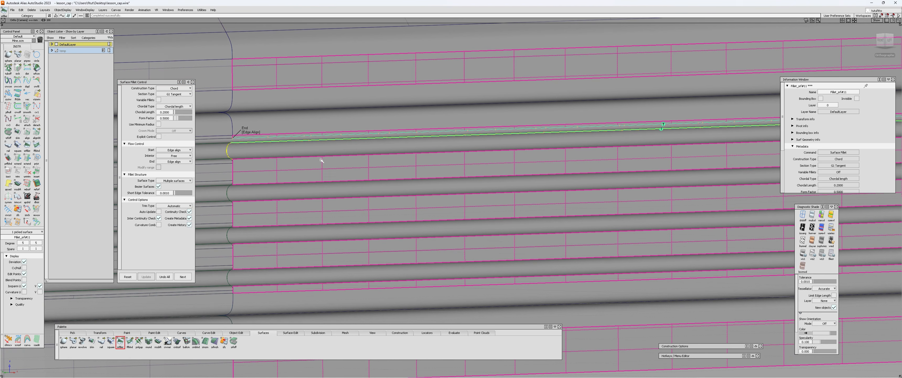
Step: Accept the fillet and build surface fillets along the topmost groove's lower edge and the second groove's upper edge on the long wall
click(183, 277)
click(287, 152)
click(288, 163)
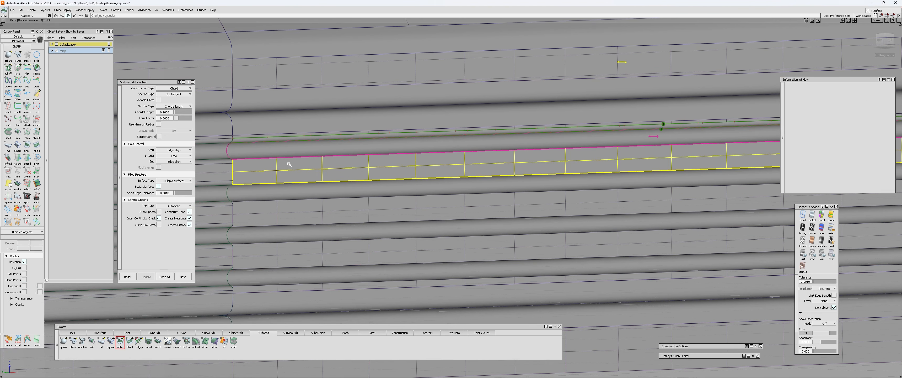
ctrl+shift+drag(288, 163, 284, 175)
click(284, 176)
click(280, 189)
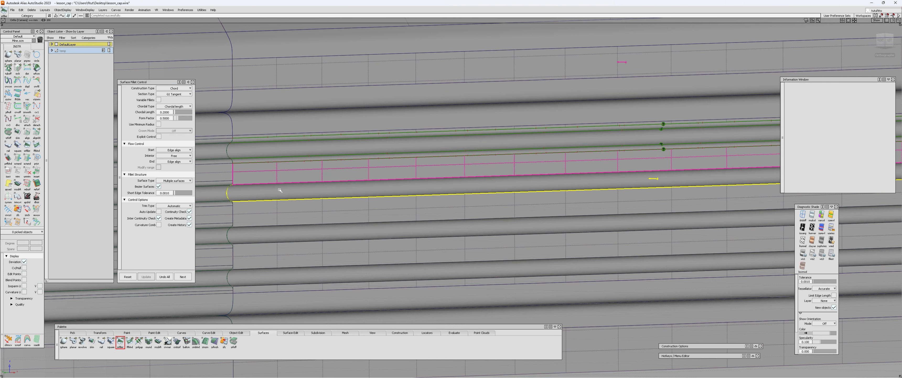
key(space)
Step: Build surface fillets on the long wall along the second groove's lower edge and the third groove's upper edge
click(284, 197)
click(288, 206)
key(space)
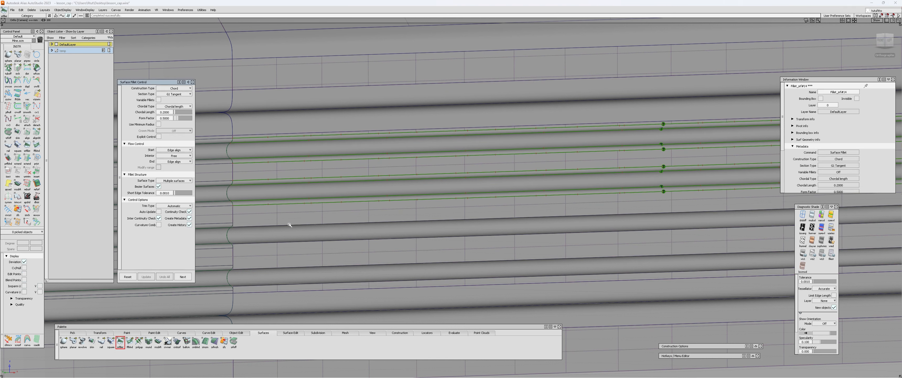
click(289, 222)
click(290, 233)
key(space)
Step: Build surface fillets on the long wall along the third groove's lower edge and the fourth groove's upper edge
click(290, 237)
click(292, 248)
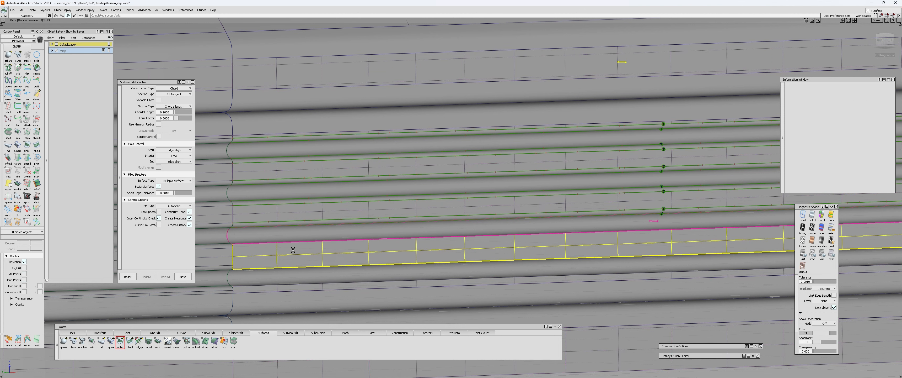
key(space)
alt+shift+middle_drag(328, 250, 346, 209)
click(331, 219)
click(329, 236)
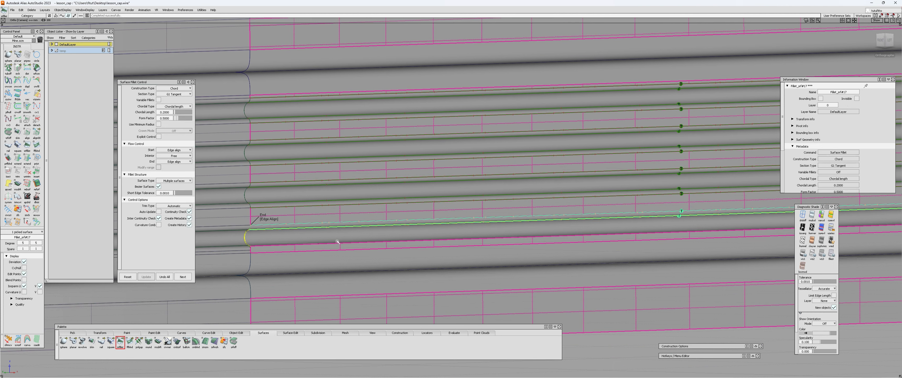
key(space)
Step: Build a surface fillet on the long wall along the fourth groove's lower edge, against the wall band below
click(329, 241)
click(327, 248)
key(space)
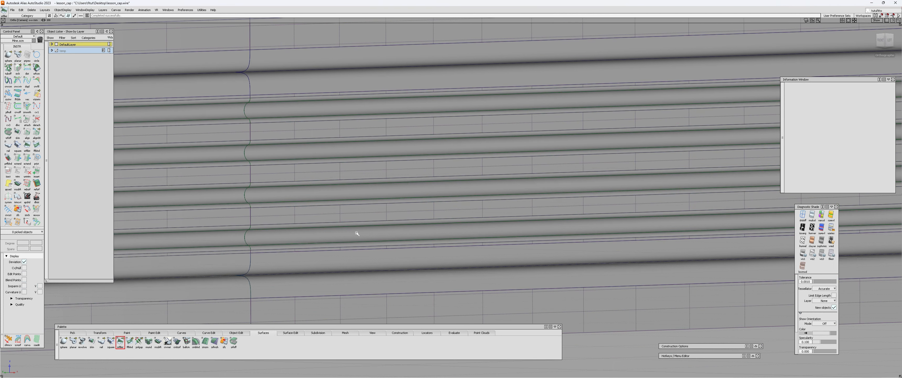
alt+shift+right_drag(357, 232, 379, 248)
alt+shift+drag(349, 209, 430, 203)
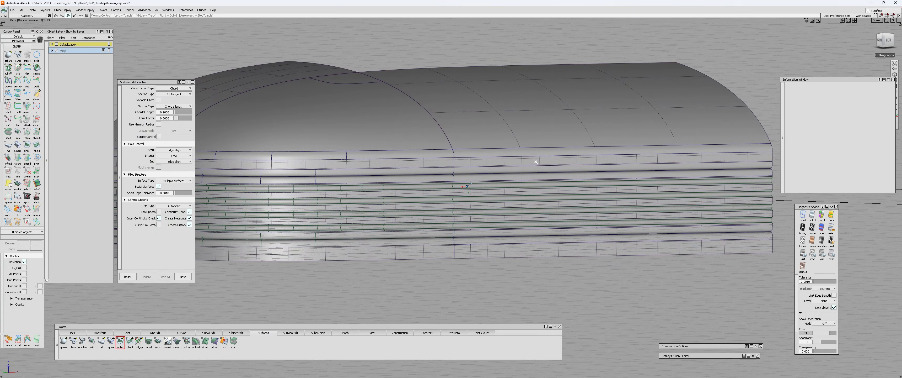
Step: Select all of the cap's surfaces, delete their construction history, and clear the selection
alt+shift+right_drag(430, 203, 402, 207)
alt+shift+drag(403, 207, 374, 232)
alt+shift+middle_drag(373, 231, 438, 238)
ctrl+shift+drag(439, 238, 347, 189)
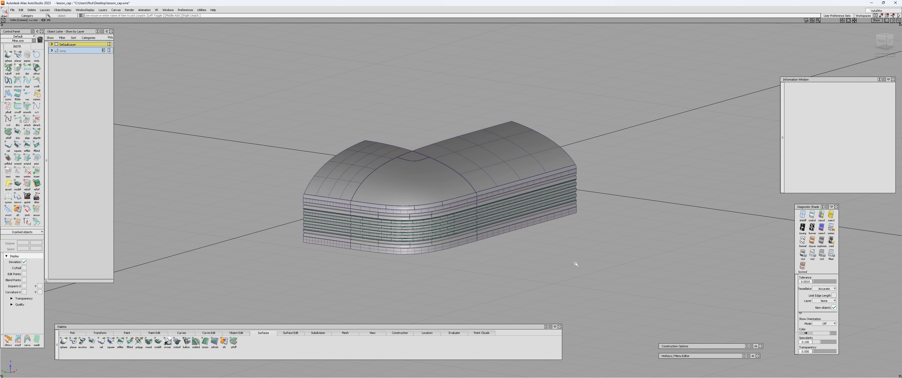
click(487, 237)
alt+shift+drag(525, 228, 362, 252)
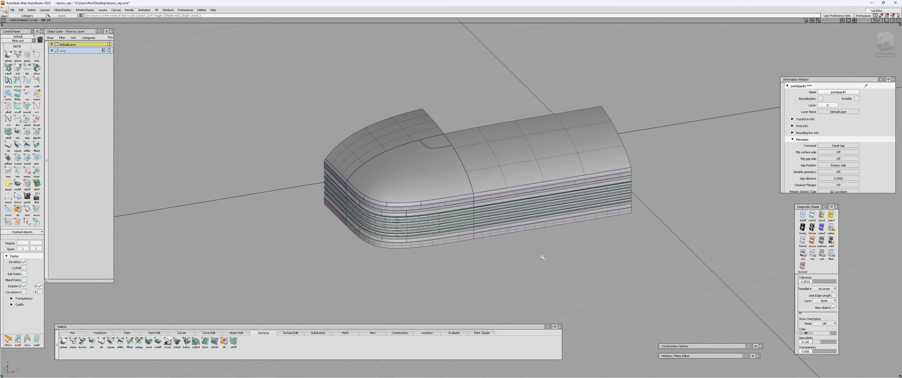
alt+shift+drag(543, 256, 393, 235)
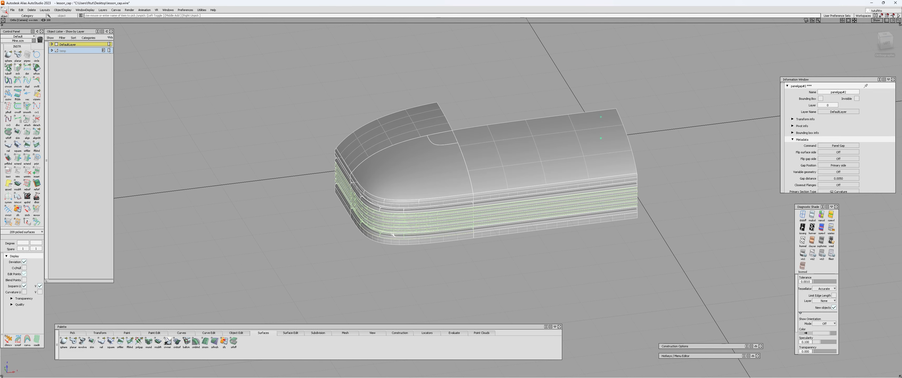
key(alt+shift+d)
key(Return)
click(286, 218)
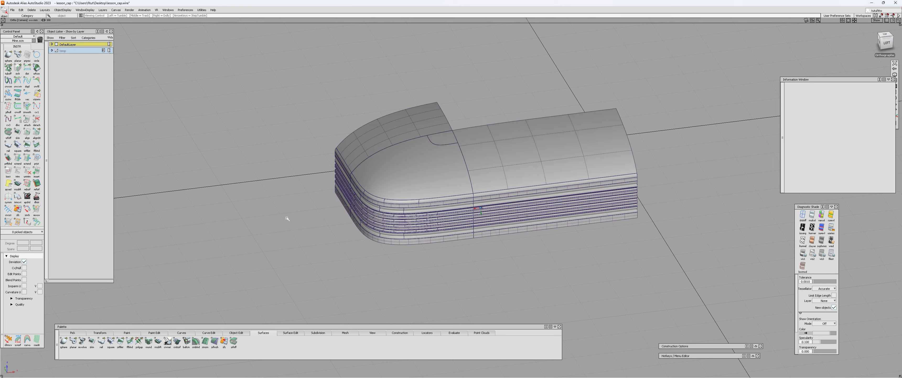
Step: Examine the cap's filleted side grooves and top surfaces from several angles
alt+shift+drag(286, 217, 384, 226)
drag(275, 101, 451, 212)
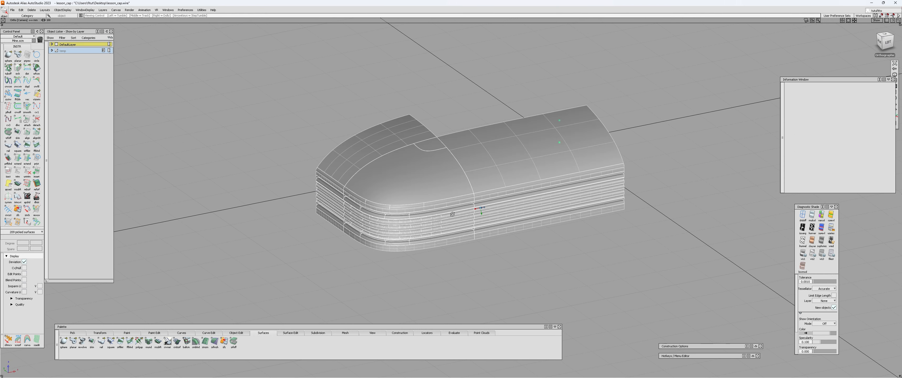
alt+shift+right_drag(445, 205, 511, 173)
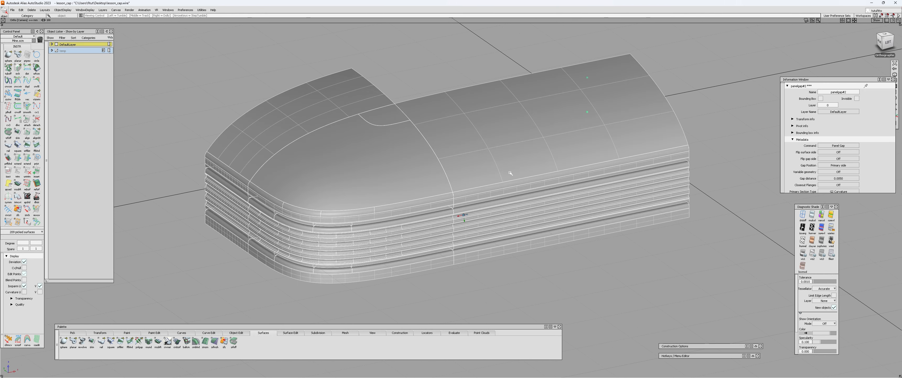
alt+shift+right_drag(432, 182, 421, 181)
alt+shift+drag(421, 181, 472, 203)
click(471, 203)
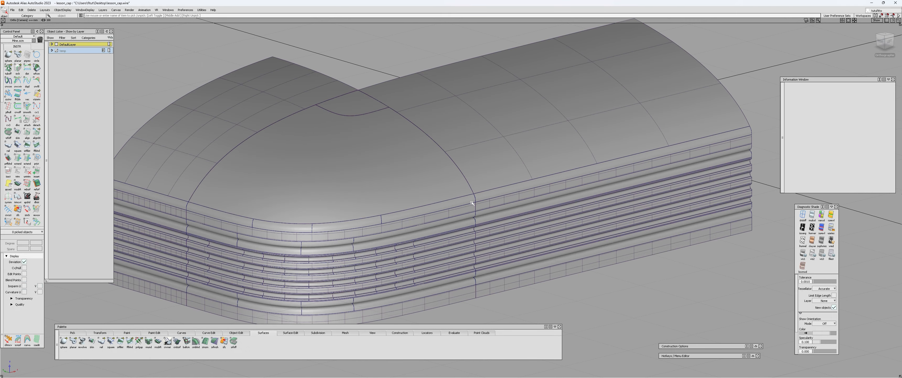
alt+shift+right_drag(540, 195, 328, 244)
alt+shift+drag(328, 244, 311, 280)
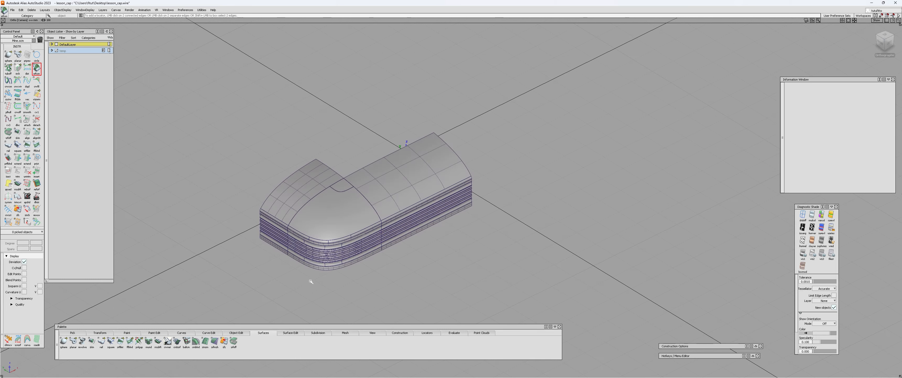
key(ctrl+a)
alt+shift+drag(419, 269, 475, 232)
key(Escape)
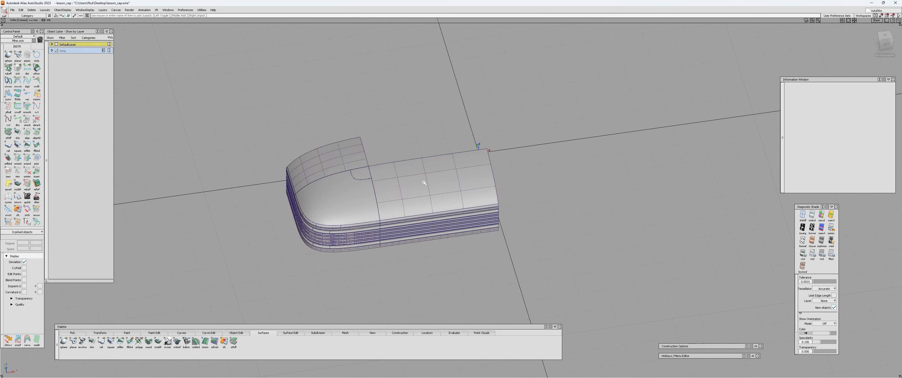
Step: Untrim the long top surface of the cap behind the corner patch
click(424, 183)
mouse_move(406, 198)
alt+shift+mouse_down()
mouse_move(429, 206)
mouse_move(392, 178)
mouse_move(406, 187)
alt+shift+mouse_up()
alt+shift+right_drag(406, 188, 416, 190)
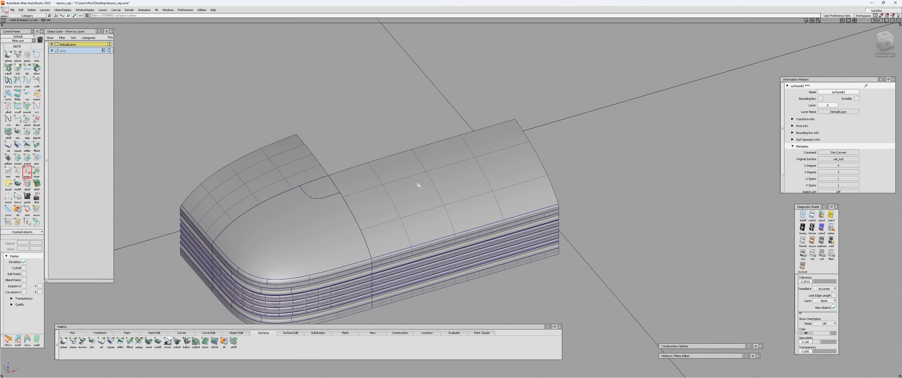
click(419, 189)
alt+shift+drag(419, 193, 379, 216)
click(407, 211)
click(410, 212)
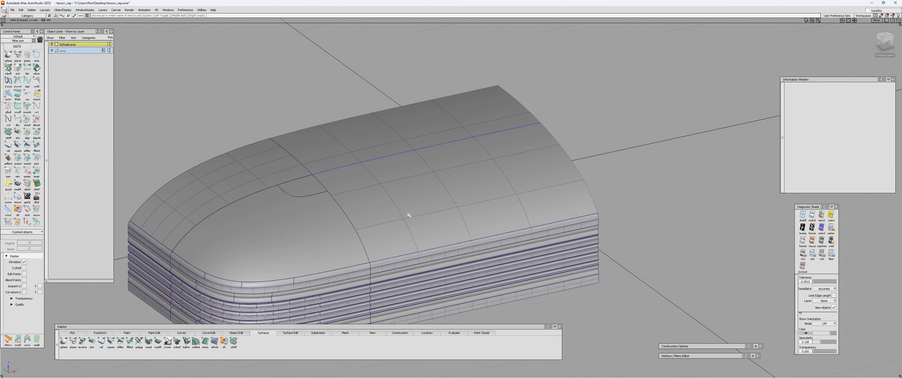
Step: Isolate the untrimmed top surface and delete the curve-on-surface running lengthwise across its middle
key(alt+h)
click(409, 212)
alt+shift+drag(409, 212, 456, 214)
drag(419, 172, 437, 179)
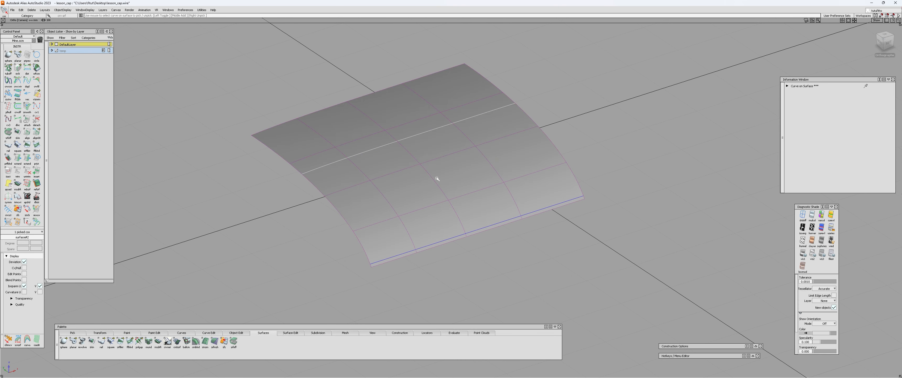
key(Delete)
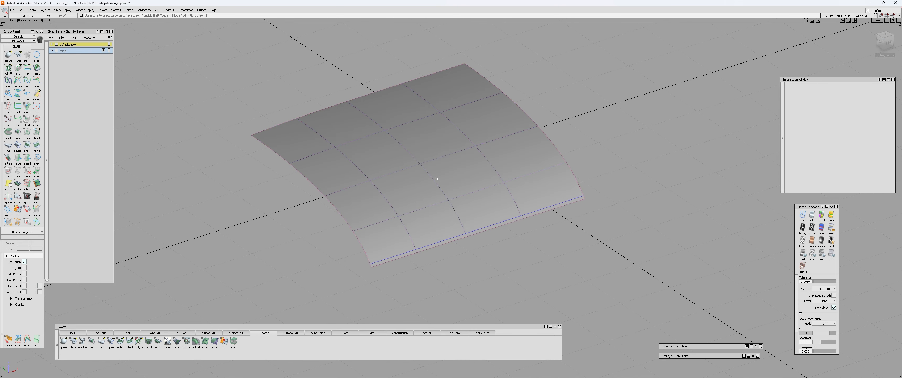
Step: Trim the top surface along its wall-side curve, keeping the main region, and show the hidden geometry again
key(t)
click(422, 155)
click(470, 222)
key(space)
key(alt+h)
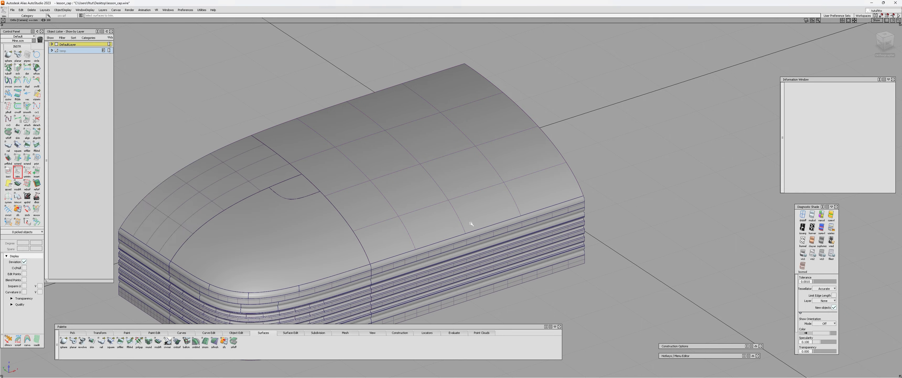
Step: Evaluate surface continuity along the rounded corner patch's edges with the neighbouring top surfaces and the small blend at its peak
key(c)
alt+shift+right_drag(436, 222, 382, 231)
click(380, 232)
alt+shift+right_drag(318, 235, 330, 217)
click(282, 192)
key(q)
alt+shift+drag(383, 213, 322, 240)
alt+shift+middle_drag(322, 240, 365, 221)
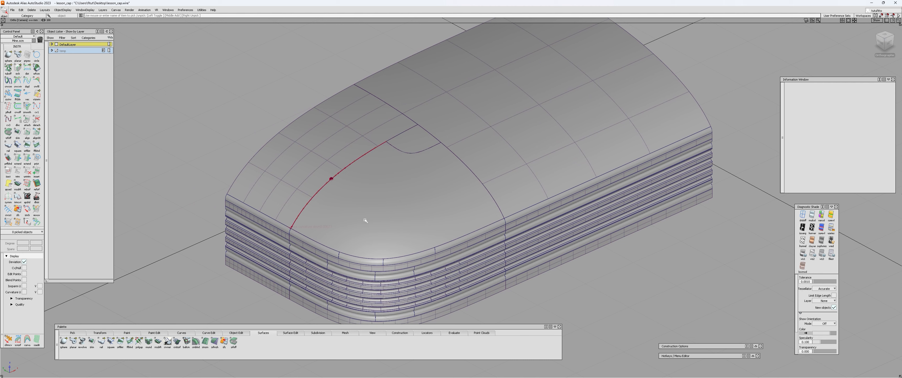
click(431, 136)
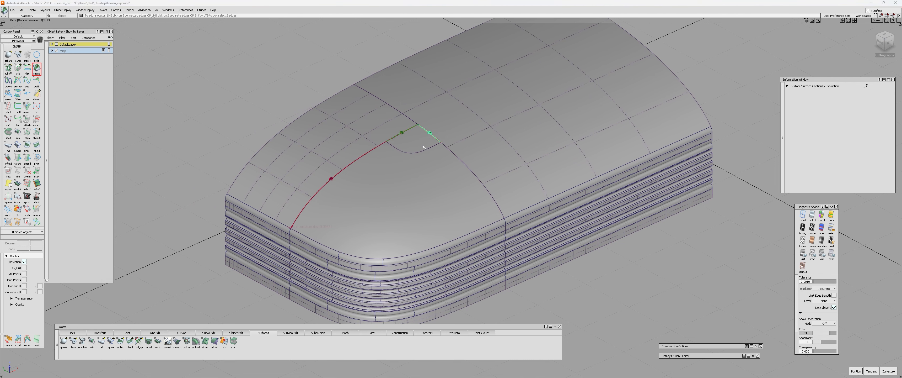
click(472, 171)
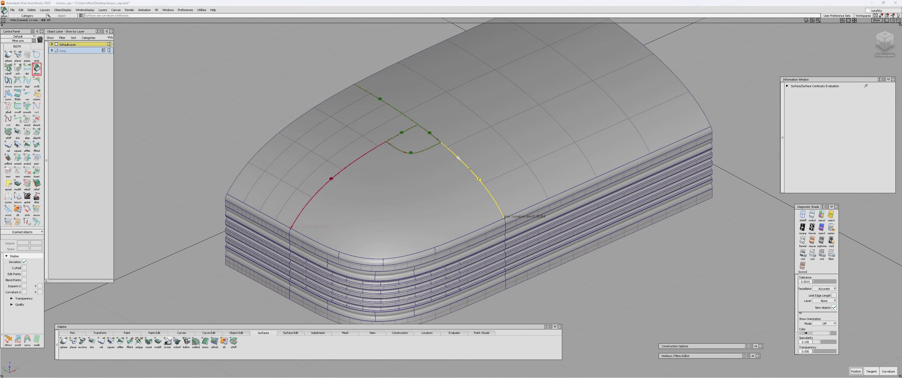
Step: Evaluate surface continuity along the seam between the top surfaces and the uppermost wall band, around the corner
alt+shift+drag(449, 211, 445, 203)
alt+shift+right_drag(445, 207, 461, 207)
alt+shift+drag(463, 208, 403, 220)
click(247, 222)
click(276, 230)
alt+shift+drag(471, 202, 458, 208)
click(354, 242)
click(399, 240)
click(454, 229)
Step: Switch the view from shaded to wireframe and display the CVs of the rounded corner patch
alt+shift+drag(459, 240, 402, 230)
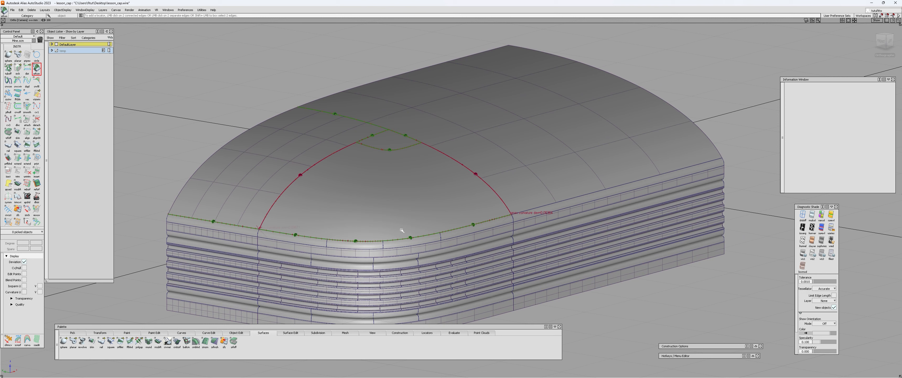
alt+shift+right_drag(348, 239, 383, 223)
click(381, 226)
key(1)
alt+shift+drag(374, 238, 440, 243)
key(2)
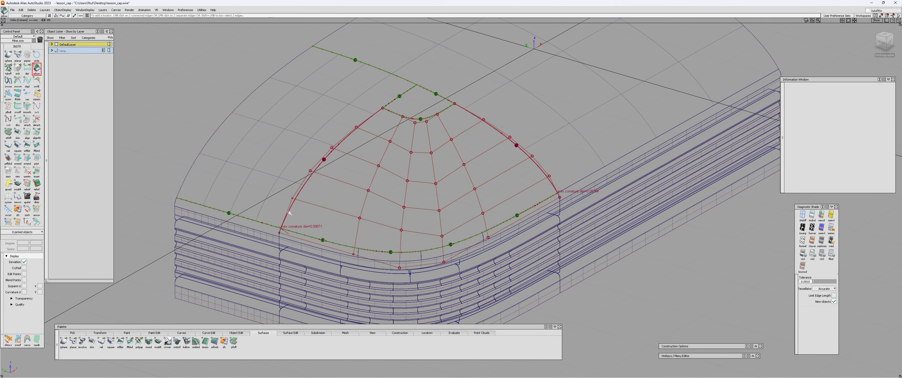
alt+shift+drag(300, 234, 328, 228)
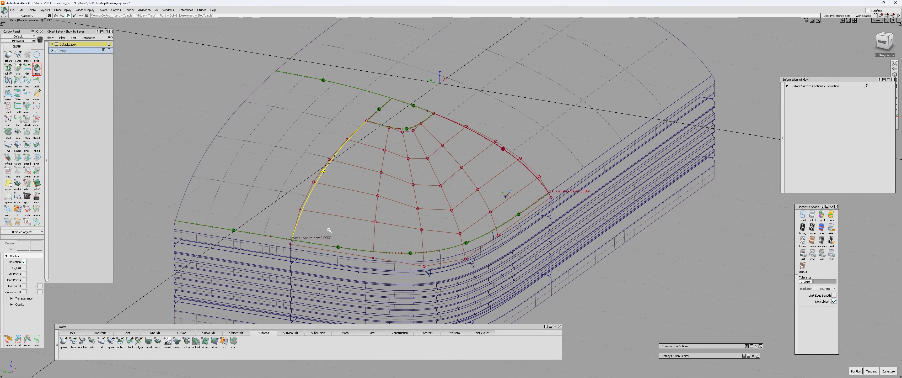
click(272, 241)
click(275, 242)
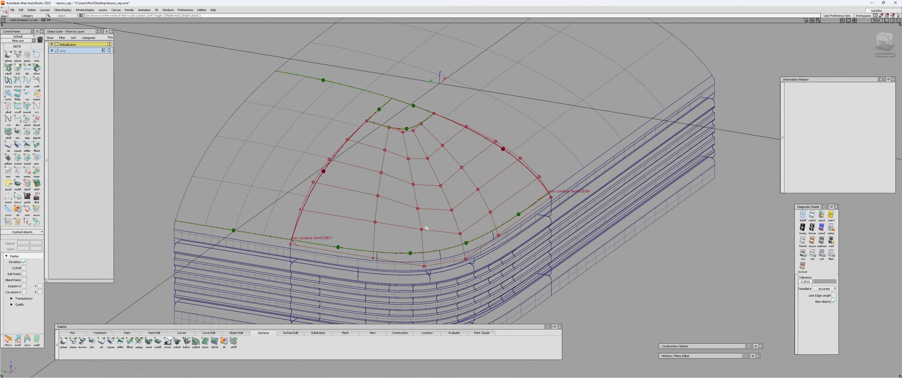
Step: Move the corner patch's inner CVs near its lower edge vertically, with mouse sensitivity 200, until both side edges are curvature continuous
alt+shift+drag(426, 228, 389, 202)
click(409, 198)
key(space)
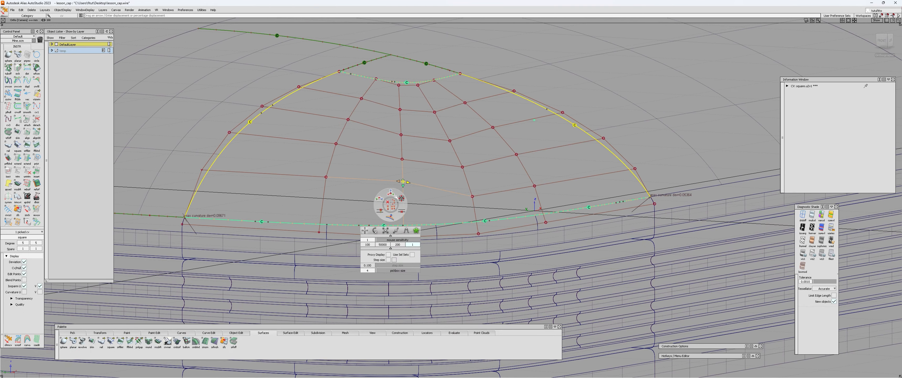
click(401, 198)
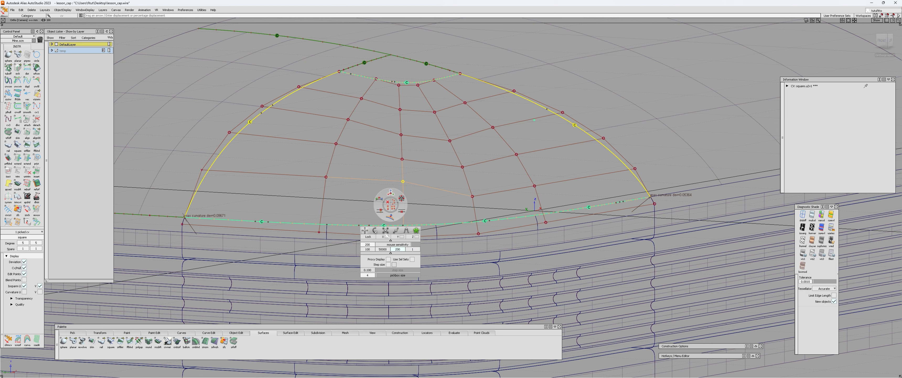
key(space)
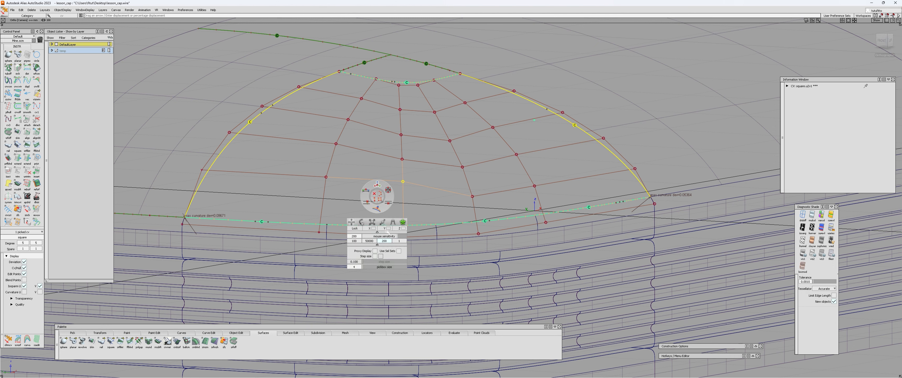
alt+shift+right_drag(331, 188, 419, 202)
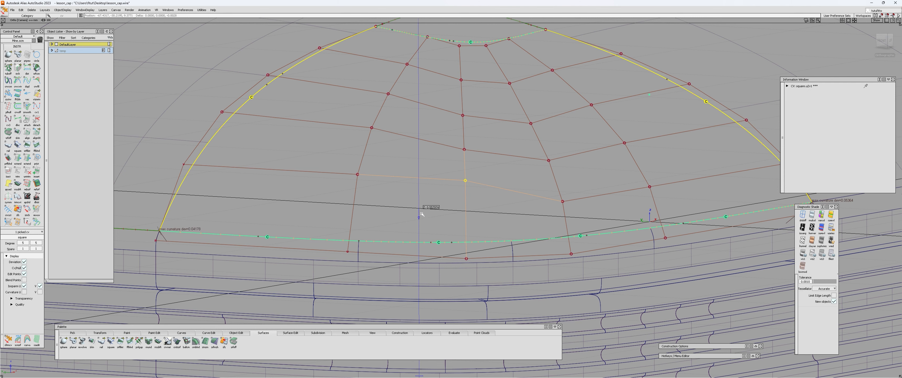
alt+shift+drag(422, 220, 438, 191)
key(space)
click(478, 200)
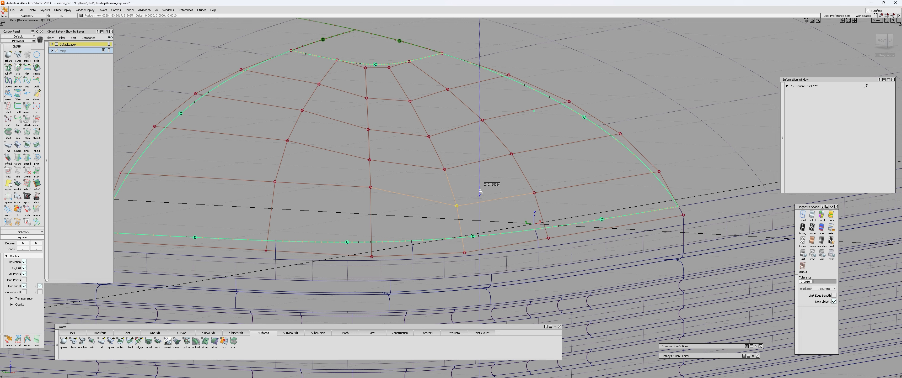
Step: Hide the corner patch's CVs and remove the surface continuity evaluations from the cap
alt+shift+right_drag(574, 181, 491, 210)
alt+shift+drag(490, 210, 463, 178)
key(Delete)
alt+shift+right_drag(462, 177, 443, 221)
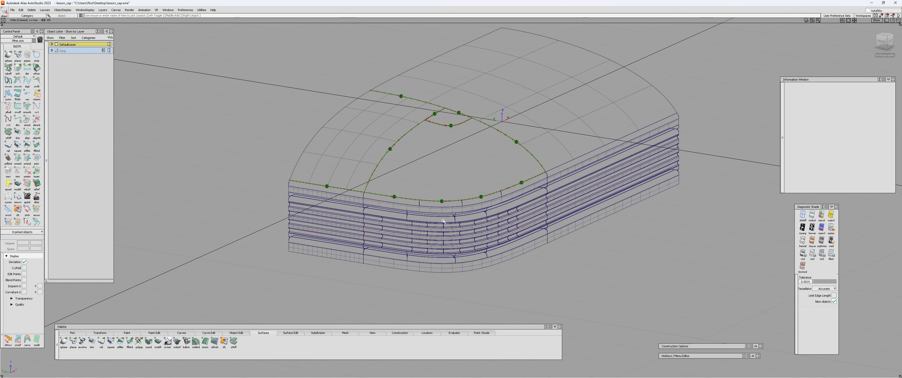
alt+shift+right_drag(468, 200, 471, 196)
mouse_move(471, 196)
ctrl+shift+mouse_down()
mouse_move(477, 167)
mouse_move(503, 173)
mouse_move(487, 189)
ctrl+shift+mouse_up()
ctrl+shift+drag(486, 189, 489, 212)
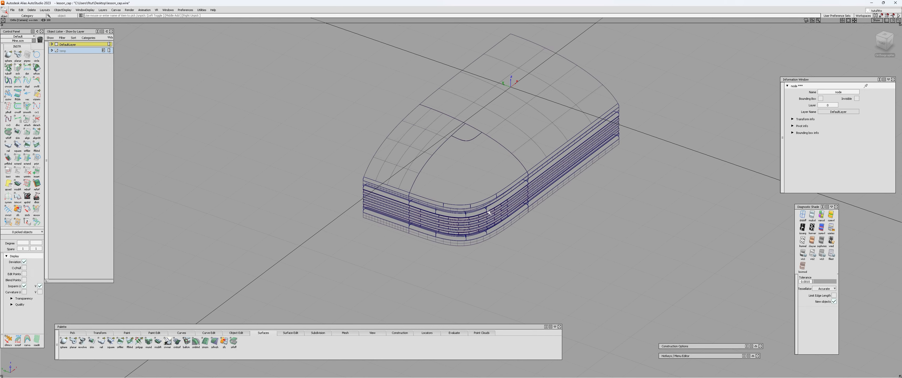
Step: Switch the cap from wireframe back to shaded display
ctrl+shift+right_click(482, 201)
ctrl+shift+right_drag(482, 201, 457, 201)
mouse_move(457, 200)
alt+shift+mouse_down()
mouse_move(491, 160)
mouse_move(467, 192)
mouse_move(461, 171)
mouse_move(441, 198)
mouse_move(437, 187)
mouse_move(450, 231)
mouse_move(455, 200)
mouse_move(404, 135)
mouse_move(465, 203)
mouse_move(309, 142)
mouse_move(399, 245)
alt+shift+mouse_up()
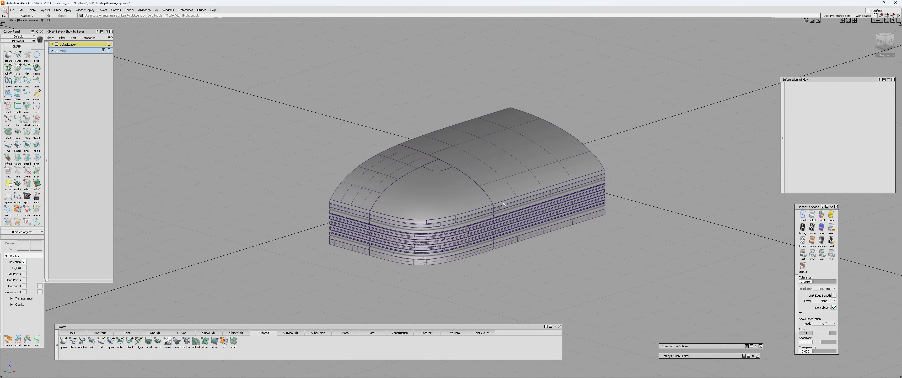
alt+shift+drag(385, 206, 401, 224)
click(445, 189)
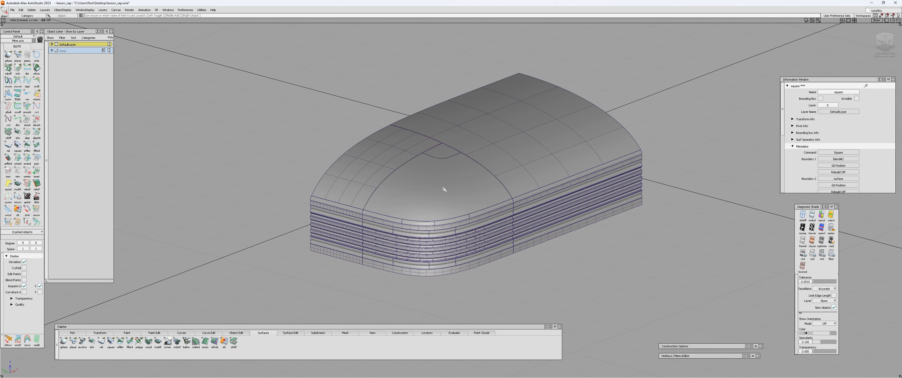
click(388, 162)
click(434, 172)
click(447, 149)
click(468, 132)
alt+shift+right_drag(452, 191, 508, 202)
alt+shift+drag(508, 201, 496, 184)
ctrl+shift+drag(471, 187, 459, 187)
alt+shift+right_drag(459, 188, 333, 129)
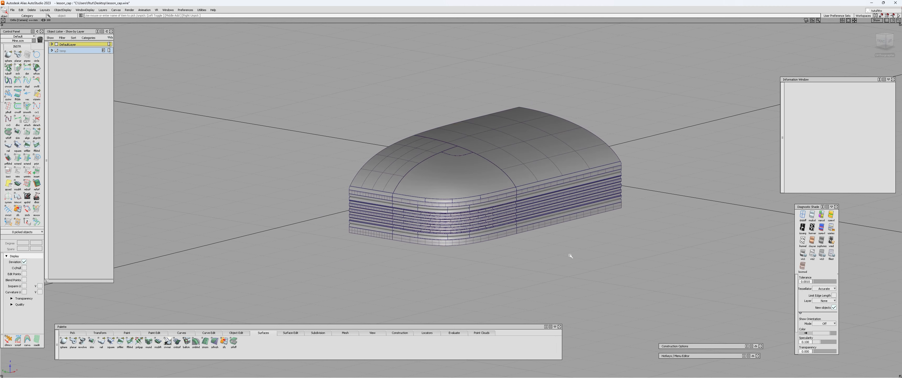
ctrl+shift+drag(571, 255, 546, 242)
click(396, 159)
click(455, 155)
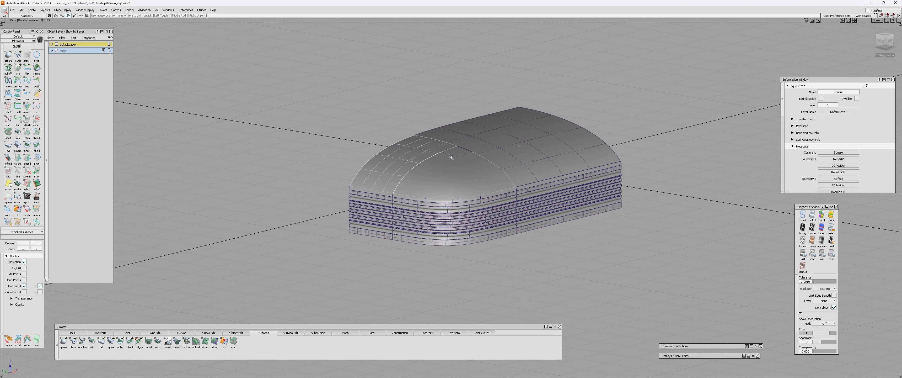
ctrl+shift+drag(450, 157, 431, 152)
click(429, 151)
click(462, 142)
click(456, 151)
click(461, 167)
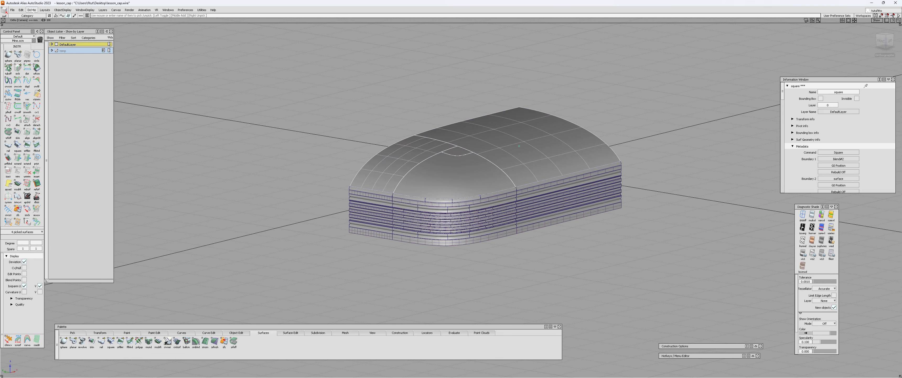
click(21, 9)
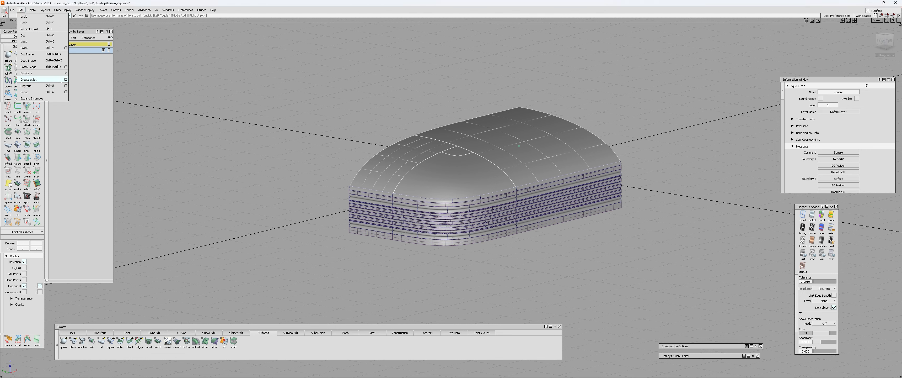
click(316, 21)
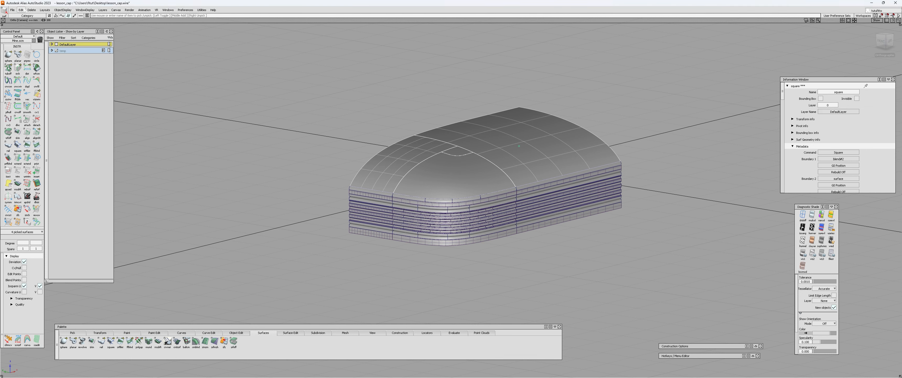
click(24, 10)
click(472, 3)
alt+shift+right_drag(568, 209, 511, 210)
alt+shift+drag(511, 210, 480, 196)
click(389, 150)
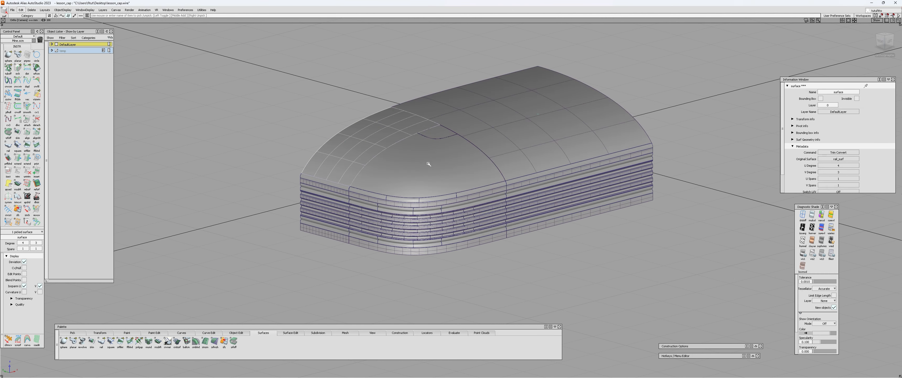
click(428, 163)
click(437, 132)
ctrl+shift+drag(438, 148, 439, 128)
alt+shift+right_drag(455, 154, 530, 168)
click(328, 178)
ctrl+shift+drag(363, 206, 362, 191)
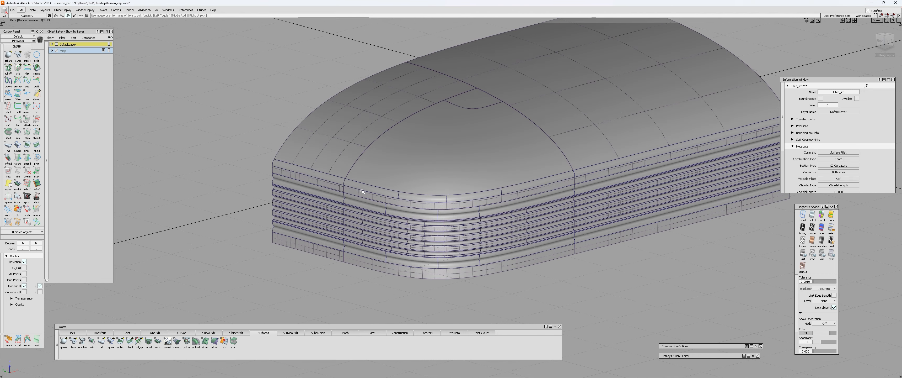
Step: Select the cap's top surfaces with the narrow strips along their lower edge and mirror them to the underside
click(331, 178)
click(367, 188)
click(425, 199)
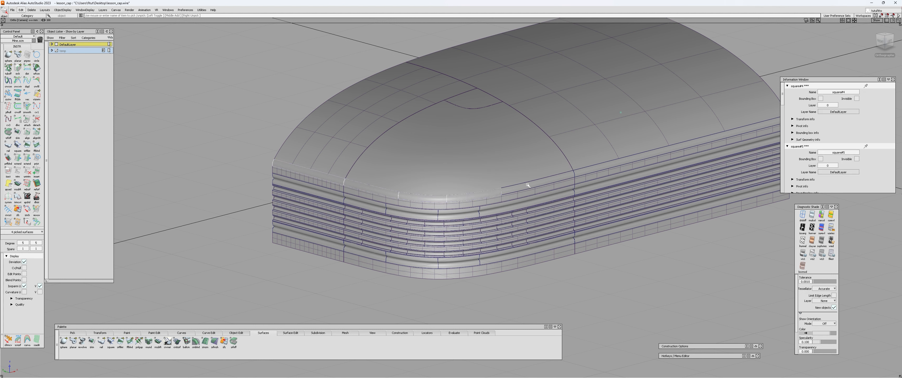
click(591, 170)
click(494, 154)
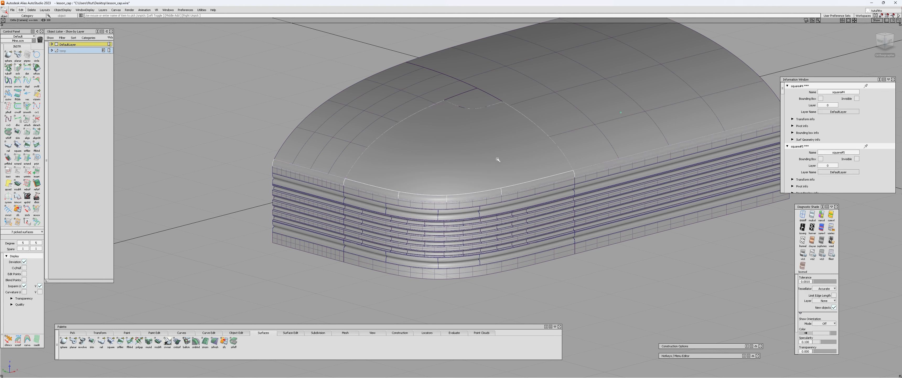
click(554, 114)
click(431, 95)
scroll(402, 116, down, 3)
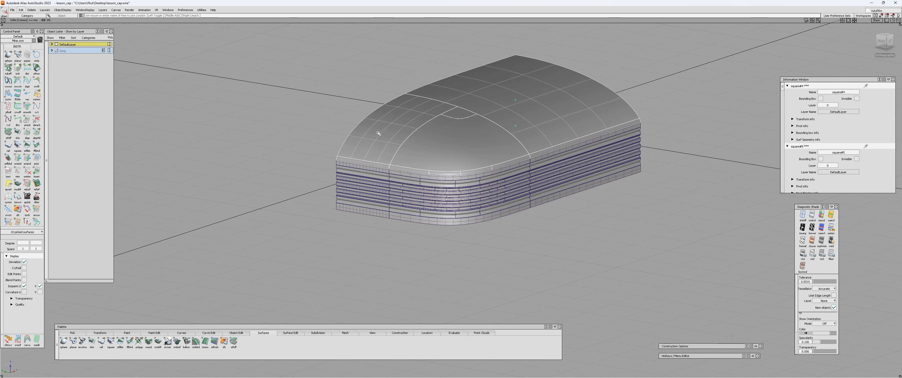
scroll(21, 158, down, 5)
click(8, 176)
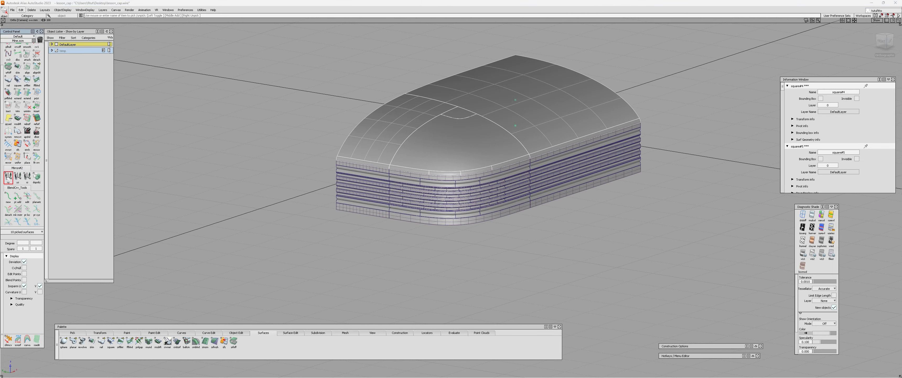
click(334, 248)
Step: Align the upper edge of the mirrored side strip to the side wall with G2 continuity using the Project alignment type
mouse_move(391, 231)
alt+shift+right_down()
mouse_move(425, 197)
mouse_move(423, 183)
alt+shift+right_up()
alt+shift+drag(412, 207, 322, 189)
alt+shift+right_drag(359, 168, 332, 205)
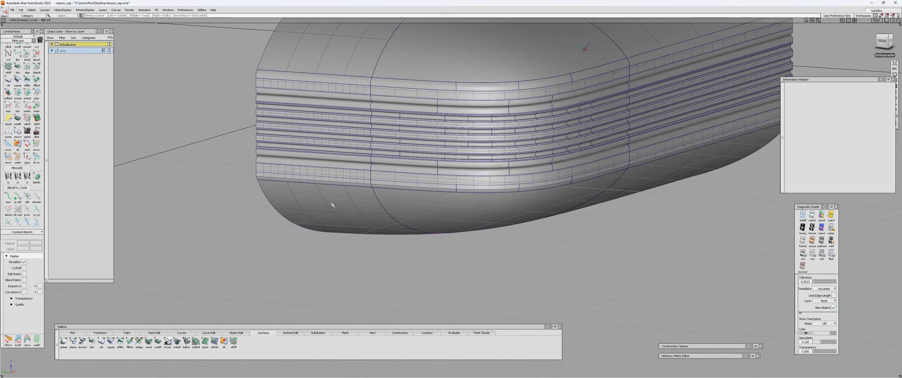
alt+shift+drag(452, 201, 265, 149)
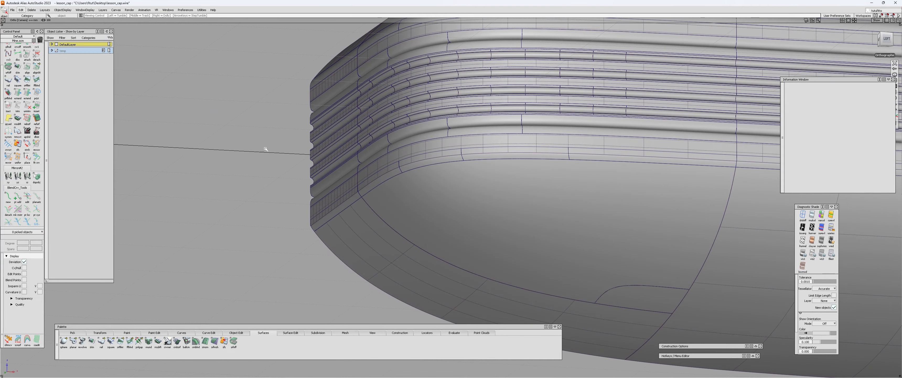
alt+shift+drag(353, 155, 398, 185)
alt+shift+right_drag(398, 185, 451, 168)
alt+shift+middle_drag(277, 160, 355, 189)
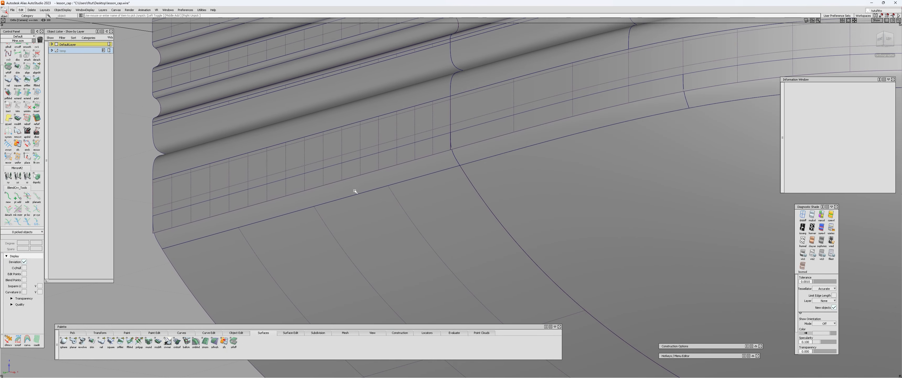
ctrl+shift+drag(354, 189, 202, 166)
alt+shift+drag(339, 181, 319, 139)
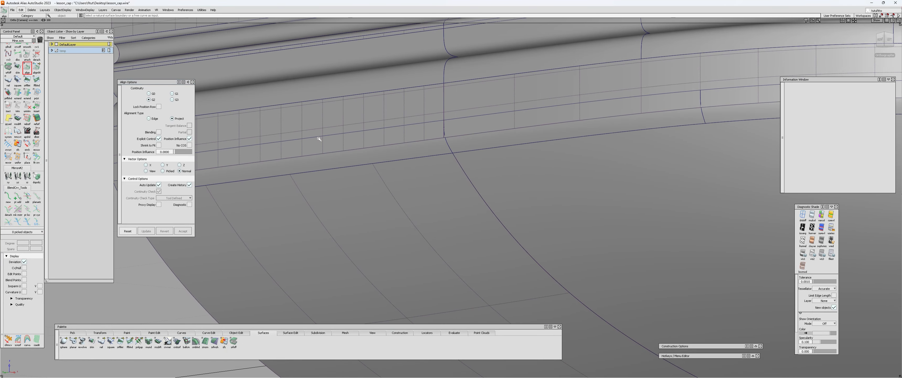
click(311, 134)
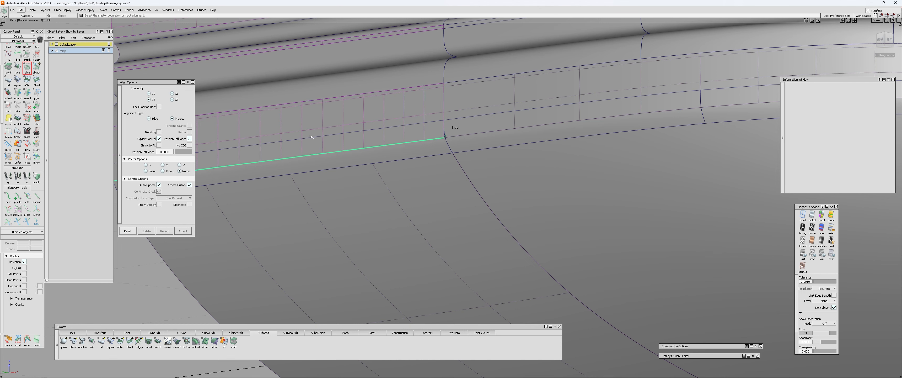
key(ctrl+z)
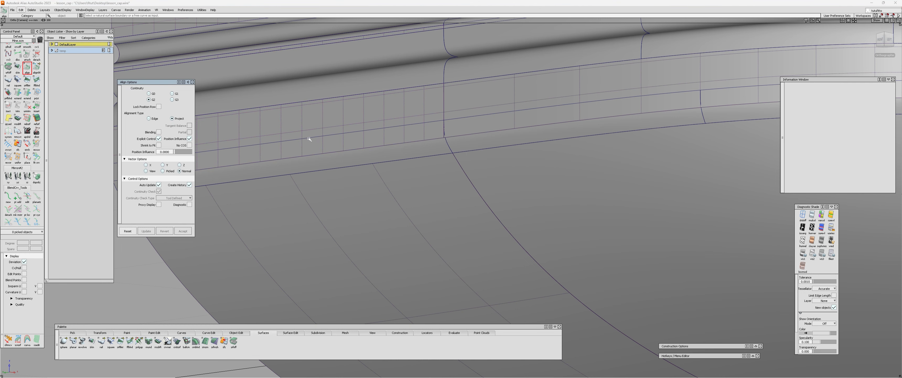
click(309, 139)
click(312, 134)
alt+shift+right_drag(317, 135, 429, 154)
alt+shift+middle_drag(429, 154, 375, 174)
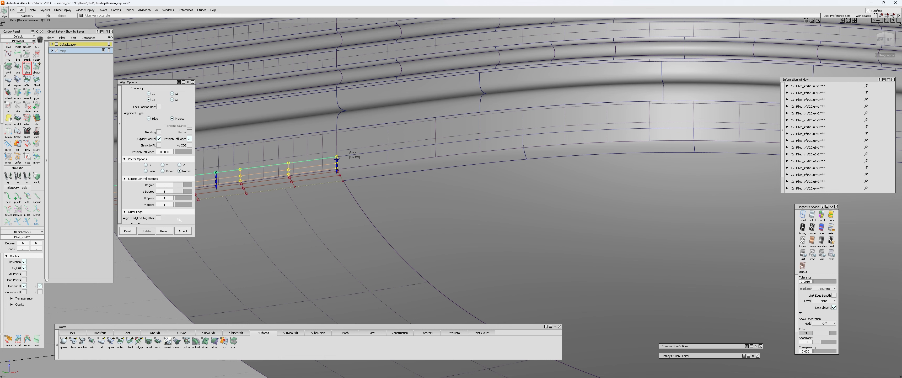
click(182, 231)
Step: Project the aligned strip's upper edge onto the side wall along the normal as a curve on surface, and evaluate the seam's continuity
alt+shift+middle_drag(250, 165, 312, 168)
key(p)
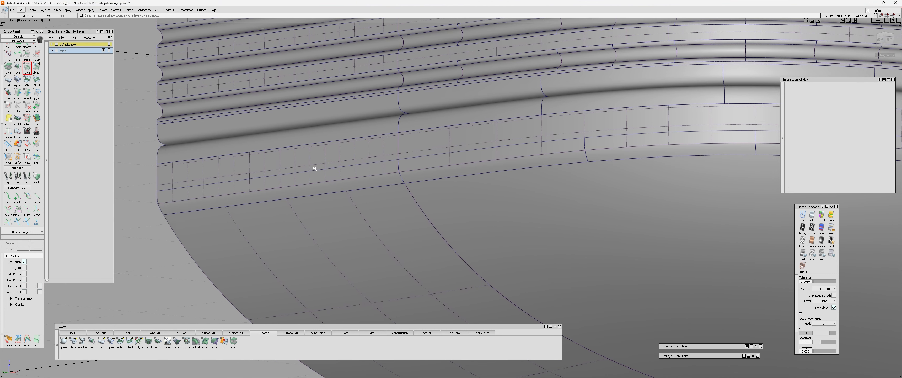
click(302, 172)
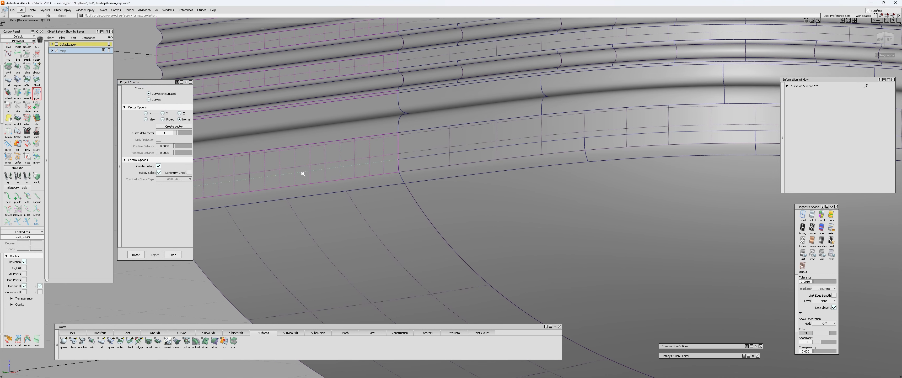
key(c)
click(304, 173)
Step: Project the mirrored corner strips' upper edges onto the corner wall along the normal, and evaluate surface continuity along that seam
alt+shift+middle_drag(589, 145, 359, 172)
click(462, 155)
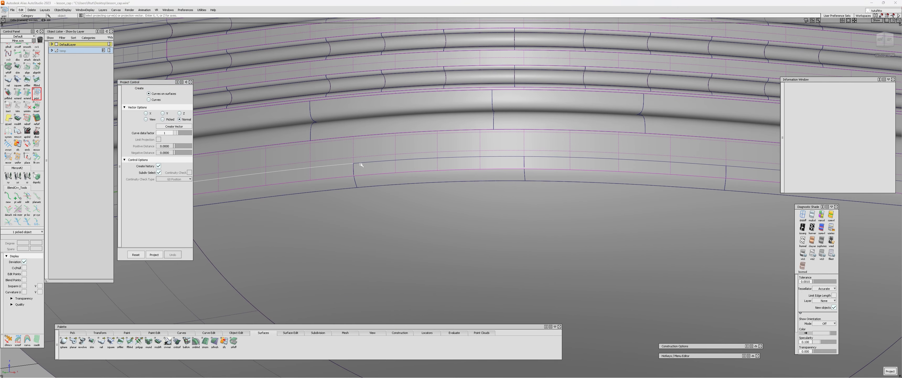
alt+shift+middle_drag(632, 161, 506, 167)
click(506, 167)
alt+shift+middle_drag(681, 176, 585, 172)
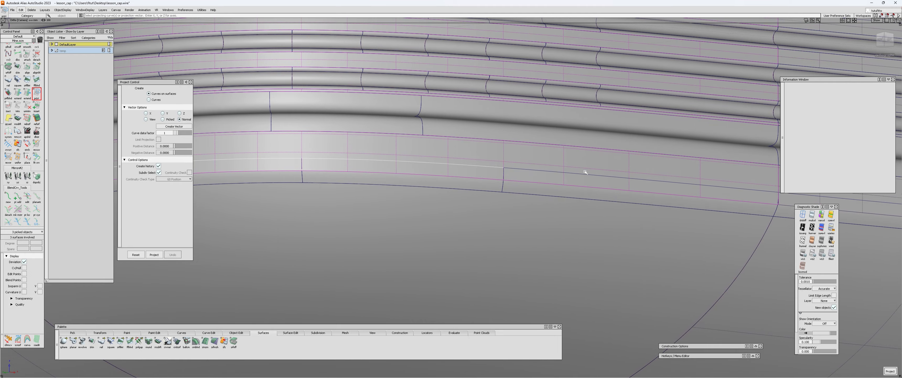
key(ctrl+shift+c)
click(584, 174)
click(472, 165)
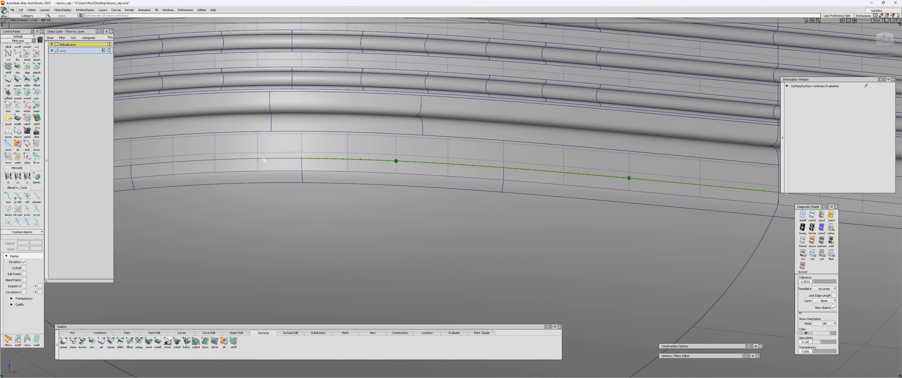
alt+shift+middle_drag(224, 160, 391, 156)
click(280, 165)
Step: Project the strip edge on the cap's other side onto its wall along the normal and evaluate the seam's continuity
alt+shift+right_drag(280, 165, 578, 205)
alt+shift+middle_drag(578, 205, 313, 164)
alt+shift+right_drag(314, 163, 469, 145)
key(ctrl+shift+p)
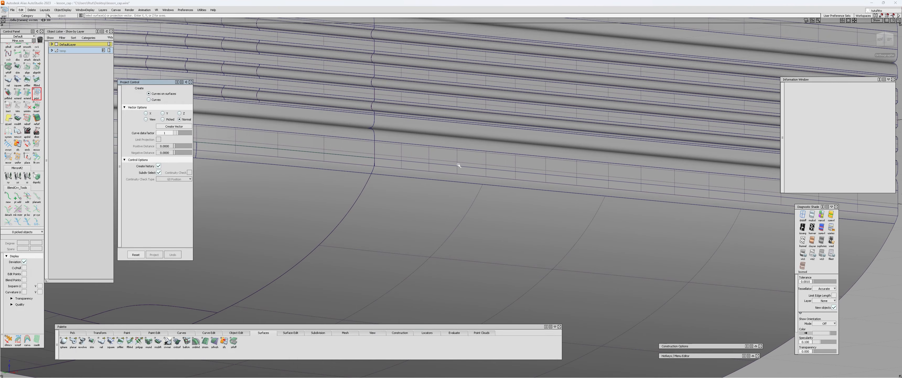
click(465, 168)
key(ctrl+shift+c)
click(473, 168)
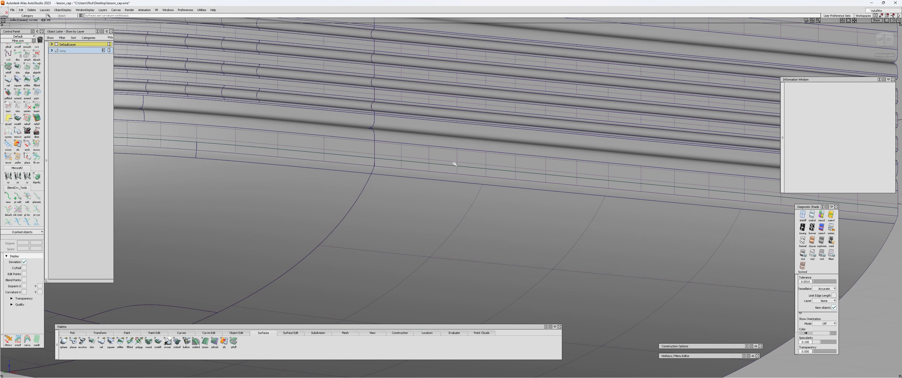
Step: Trim the other side wall's lowest band along the projected curve, discarding the excess beyond it
alt+shift+right_drag(453, 163, 489, 150)
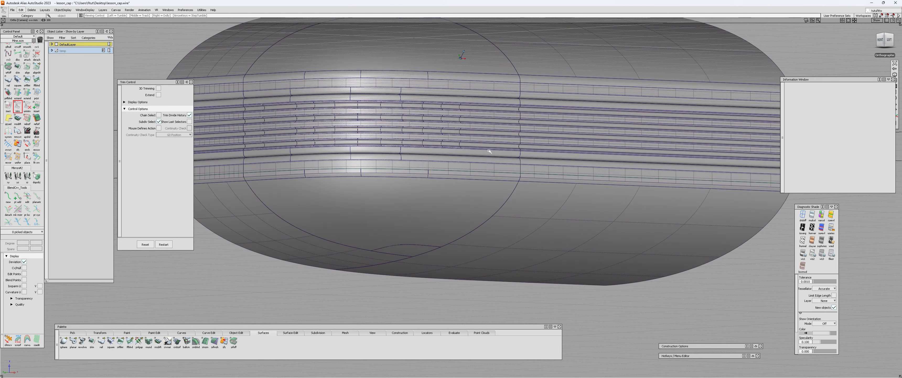
click(535, 171)
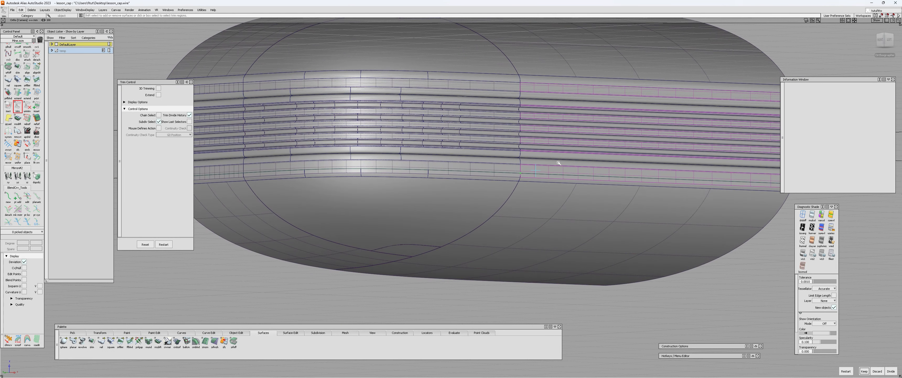
alt+shift+drag(558, 163, 424, 165)
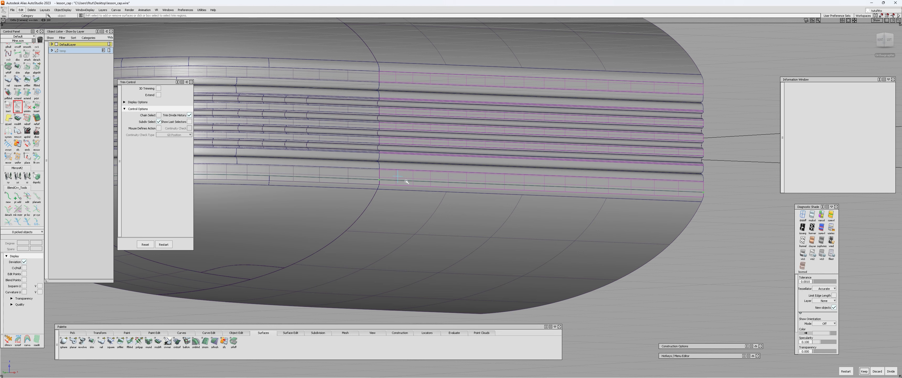
scroll(407, 178, up, 2)
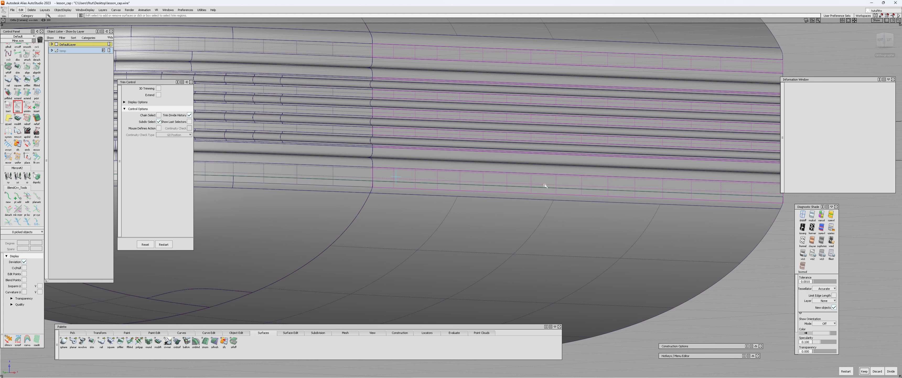
click(891, 371)
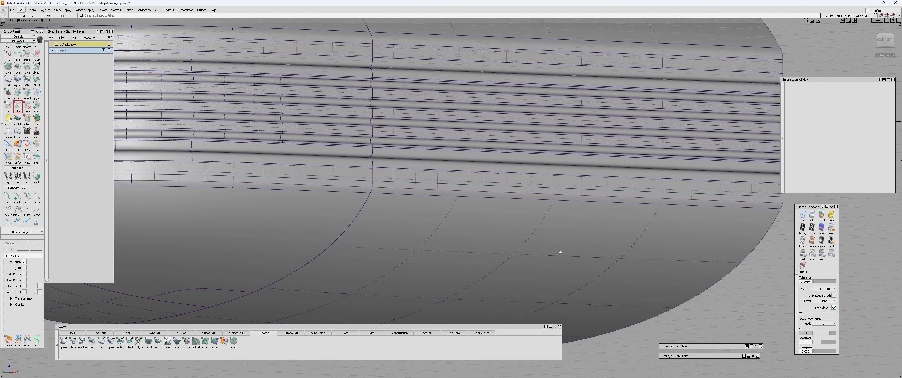
click(496, 181)
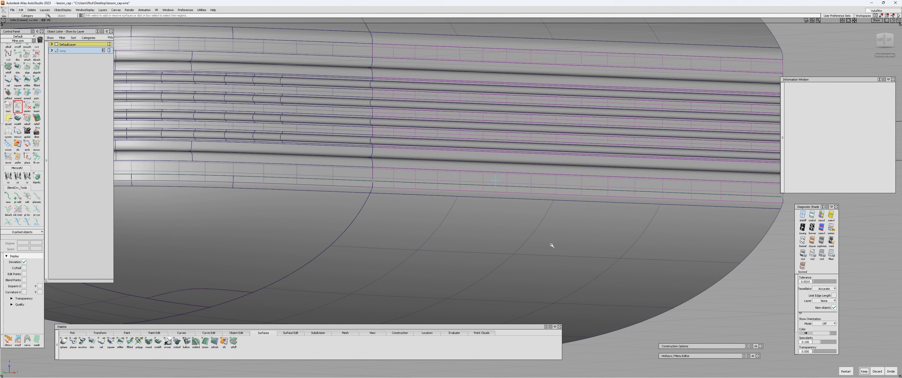
scroll(503, 163, up, 4)
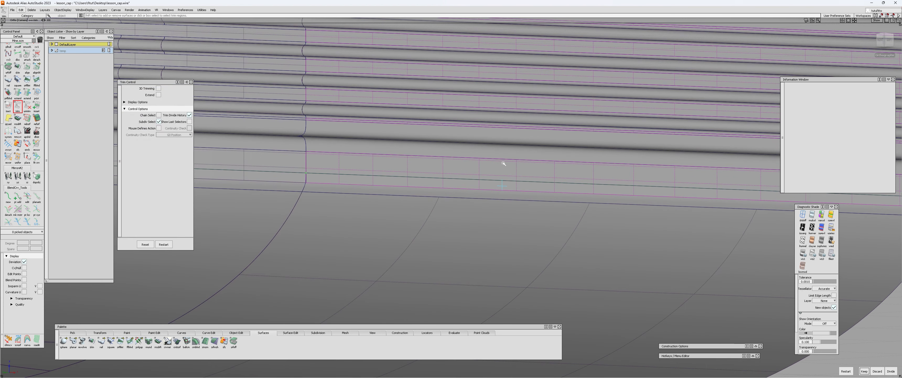
alt+shift+right_drag(503, 210, 470, 209)
alt+shift+middle_drag(471, 210, 476, 241)
click(881, 369)
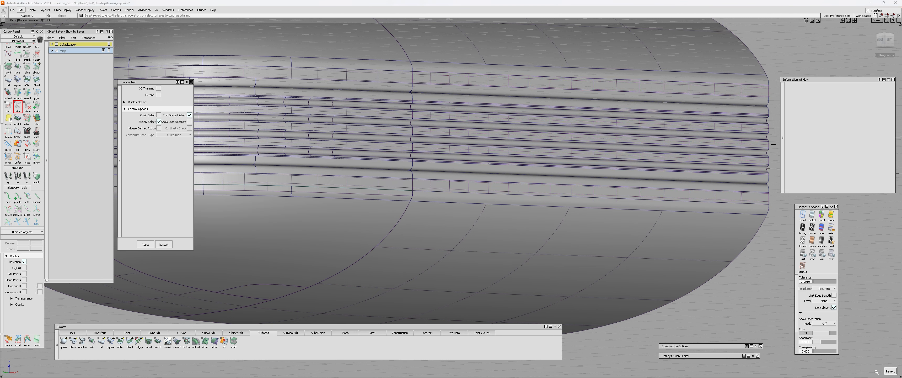
Step: Trim the corner wall's lowest band along its projected curve, discarding the excess beyond it
alt+shift+middle_drag(367, 200, 520, 233)
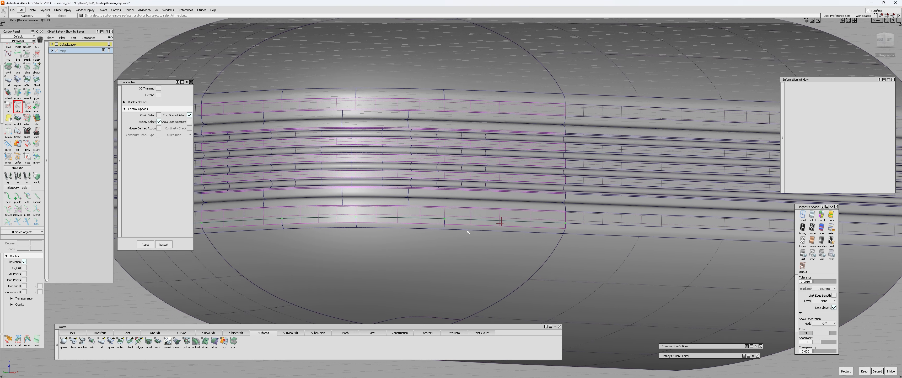
alt+shift+drag(501, 223, 460, 255)
alt+shift+middle_drag(301, 237, 418, 247)
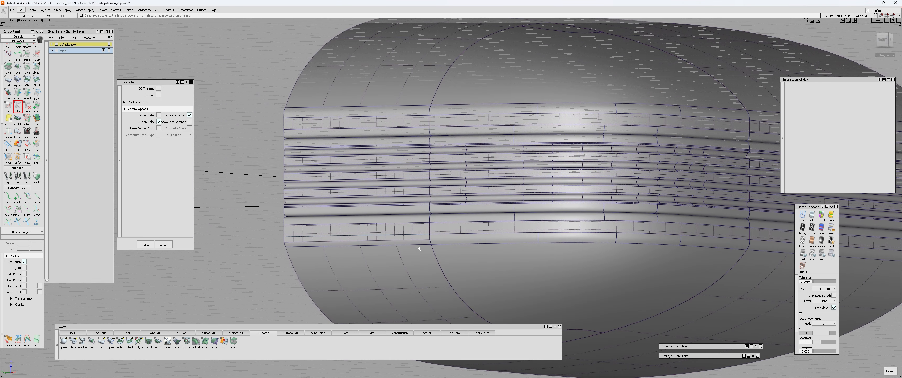
Step: Evaluate surface continuity along the trimmed seam between the lower wall bands and the mirrored underside strips
click(417, 237)
ctrl+shift+drag(417, 237, 415, 239)
click(414, 228)
key(c)
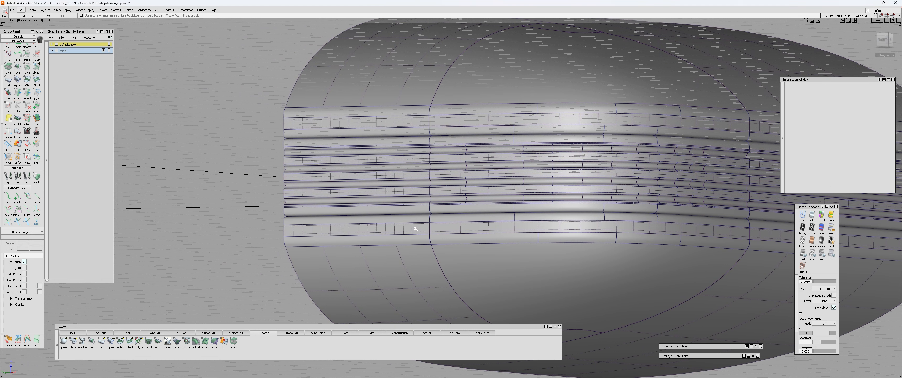
alt+shift+right_drag(509, 225, 503, 231)
click(503, 232)
alt+shift+right_drag(615, 206, 622, 238)
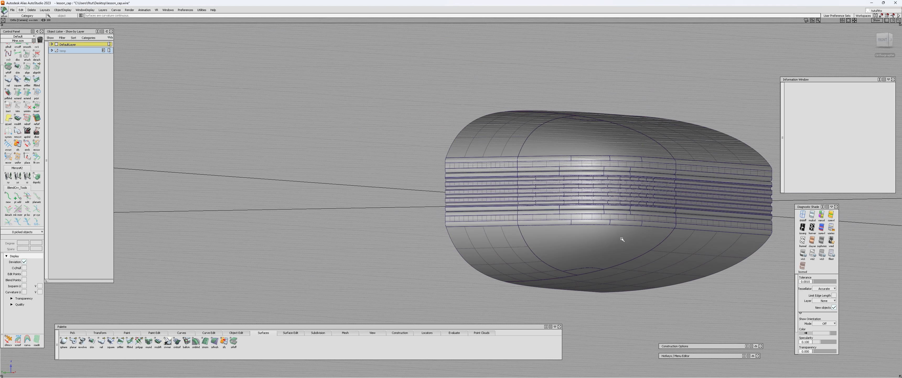
Step: Select all surfaces of the cap quarter, mirror-duplicate them across one vertical centre plane, and mirror that copy across the other
alt+shift+drag(622, 238, 618, 177)
alt+shift+middle_drag(618, 177, 504, 210)
ctrl+shift+drag(377, 147, 374, 151)
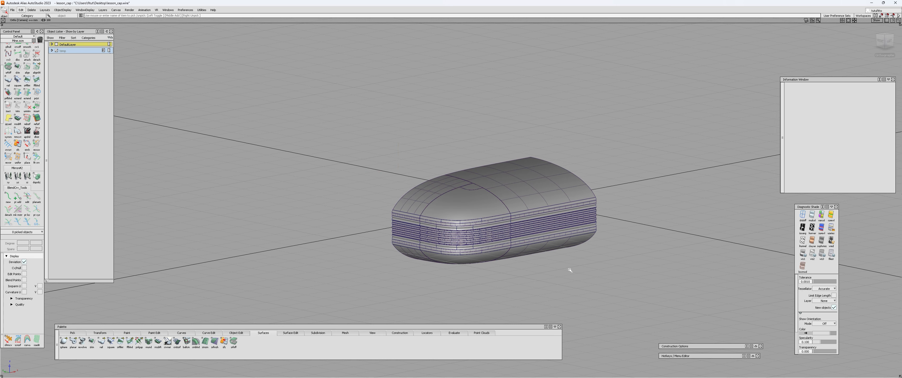
alt+shift+drag(570, 270, 379, 178)
alt+shift+drag(374, 210, 347, 293)
alt+shift+drag(560, 258, 683, 265)
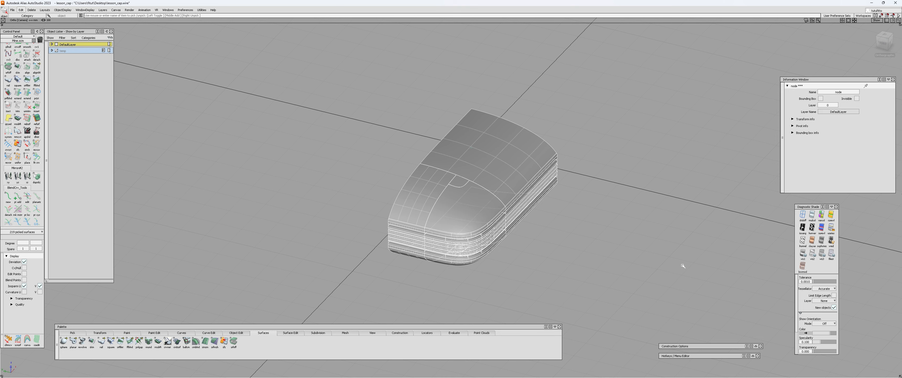
alt+shift+drag(683, 266, 622, 256)
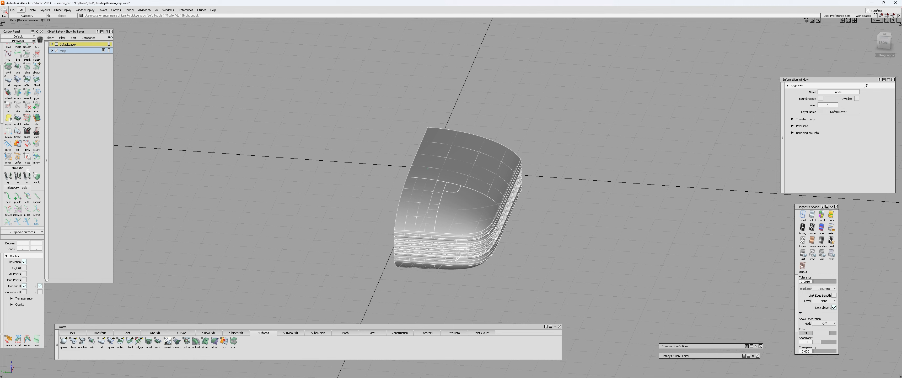
click(18, 176)
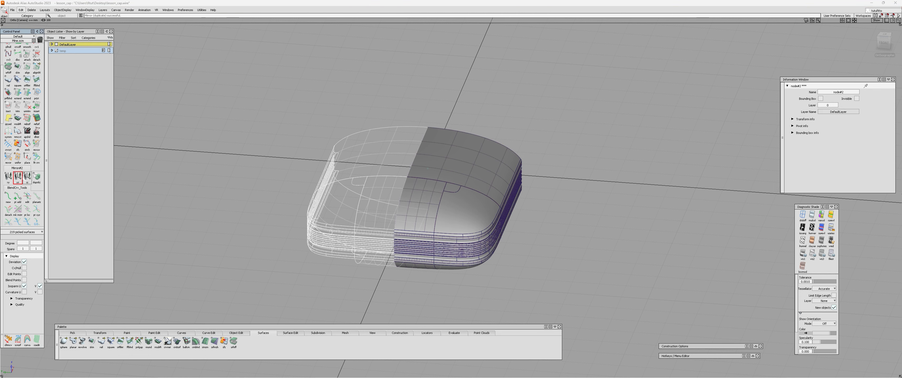
click(27, 176)
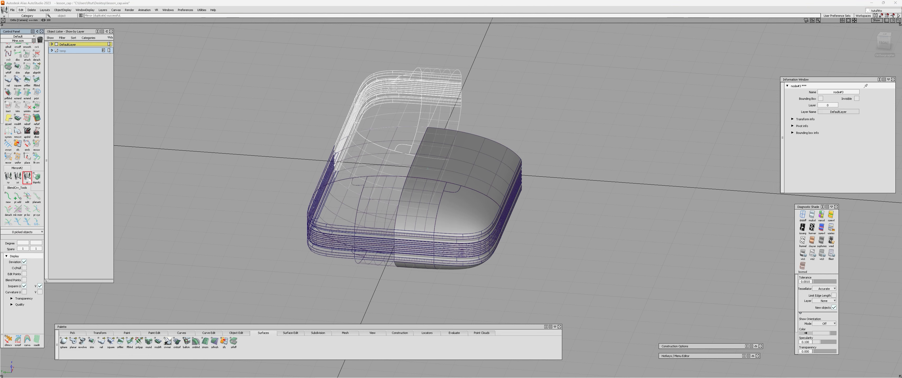